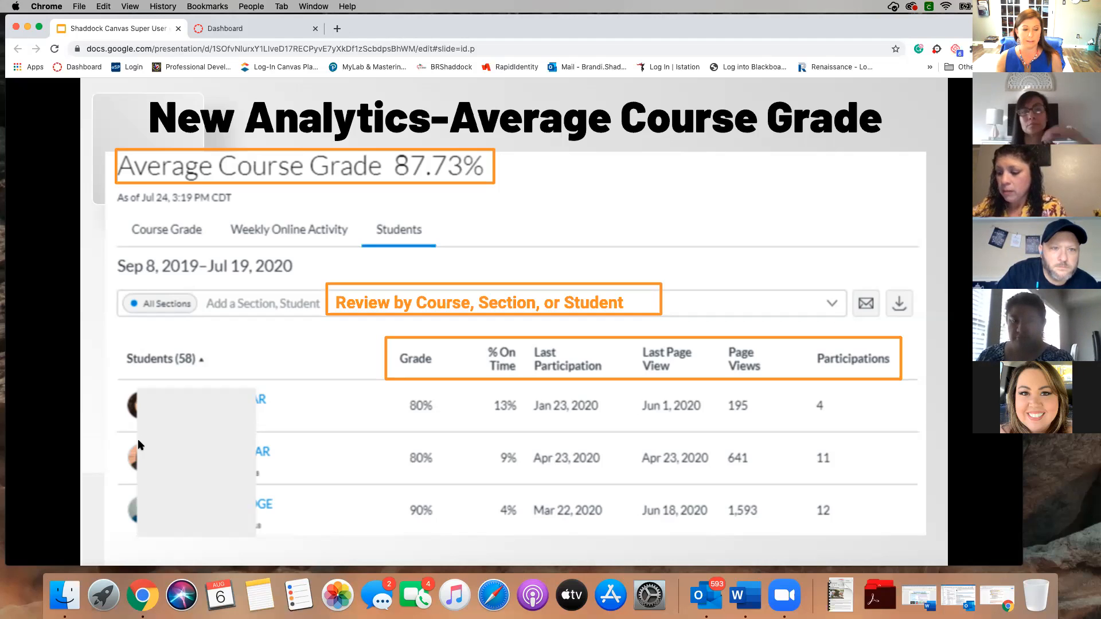
Advance the slideshow from the Average Course Grade slide through the Weekly Online Activity and Students slides to Level Training
mouse_move(237, 486)
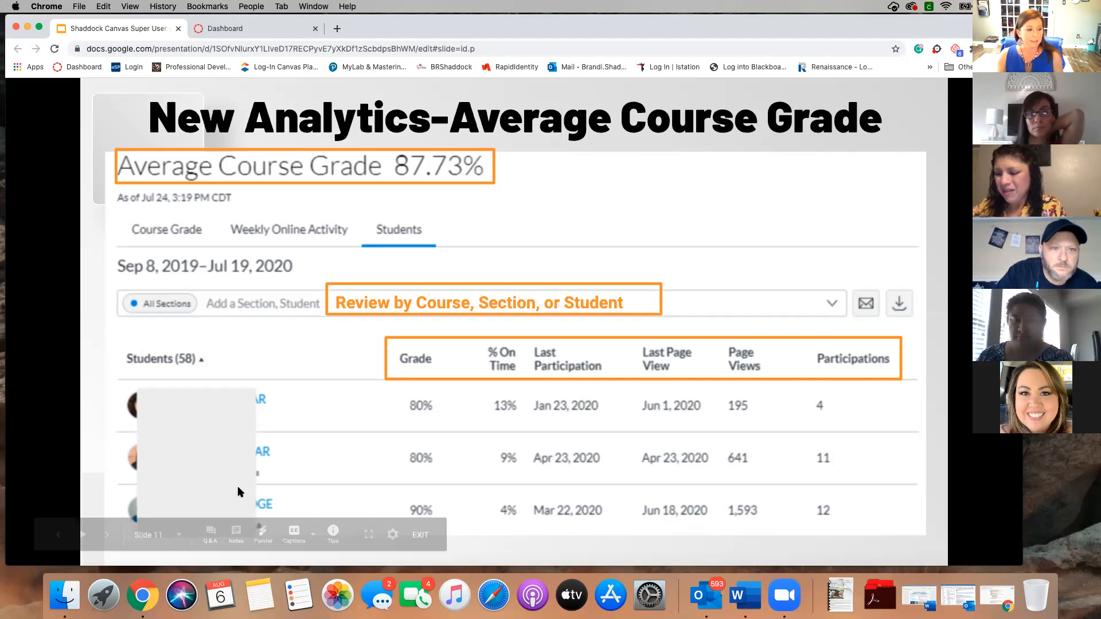
click(106, 535)
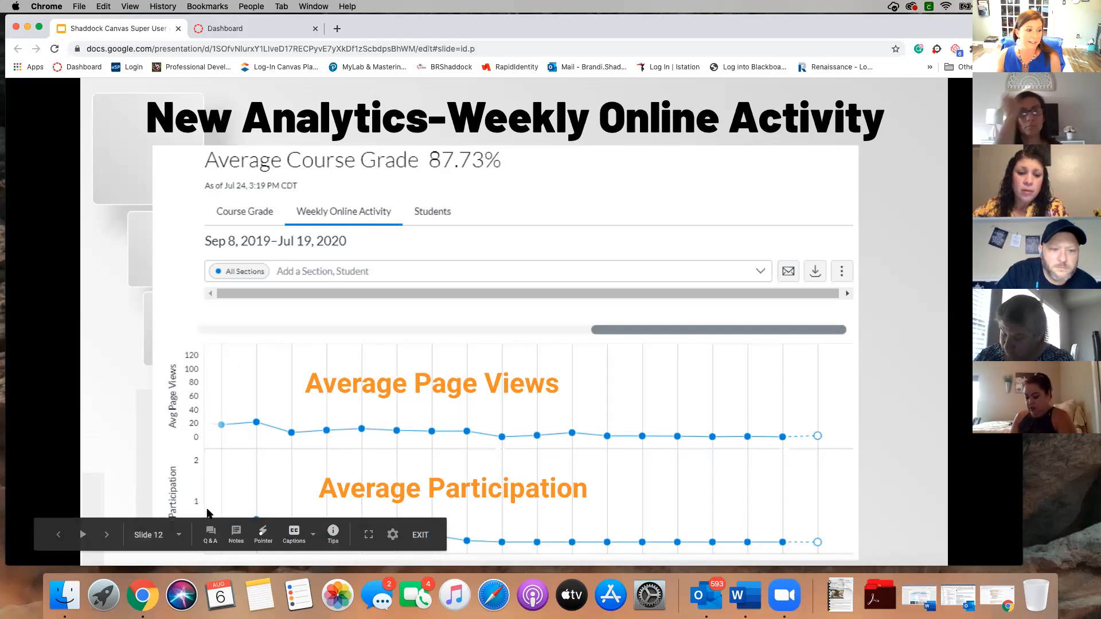
click(105, 536)
click(106, 537)
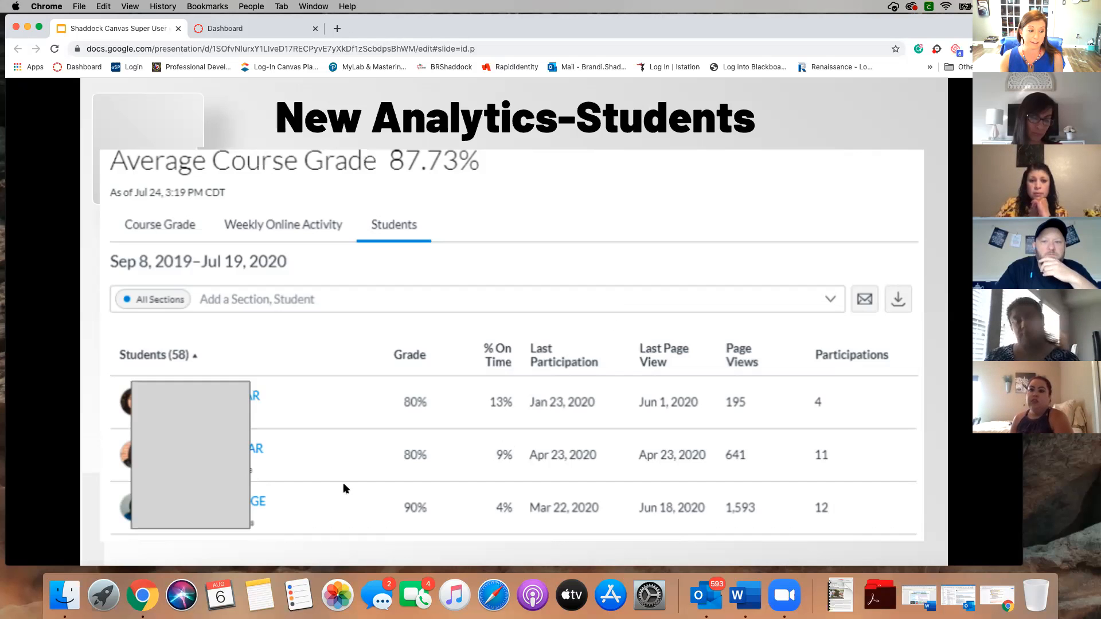
mouse_move(312, 504)
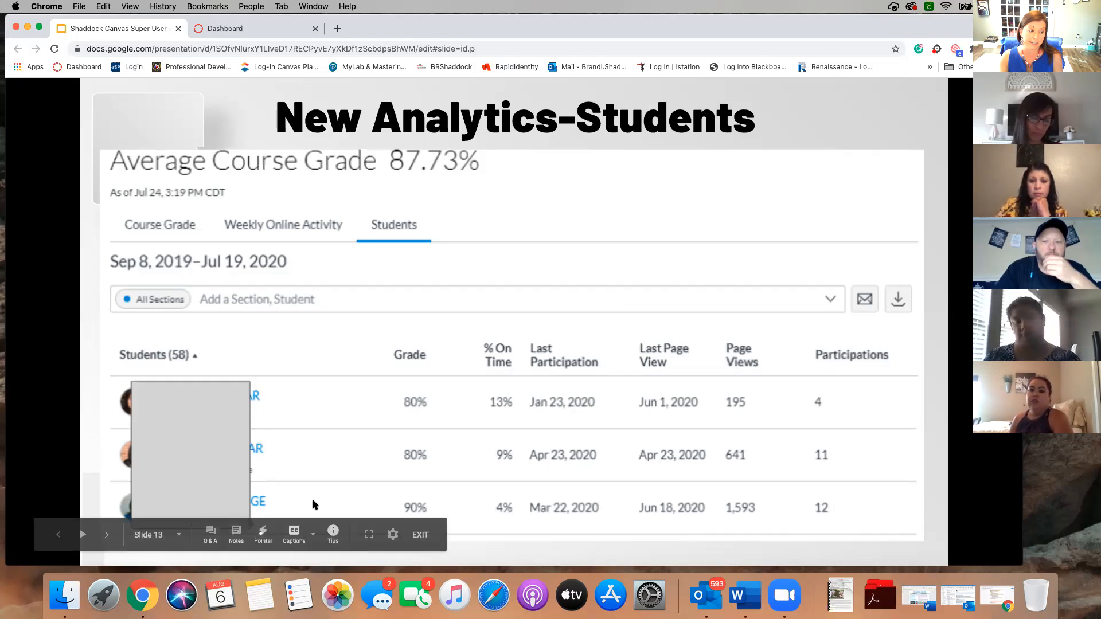
click(106, 535)
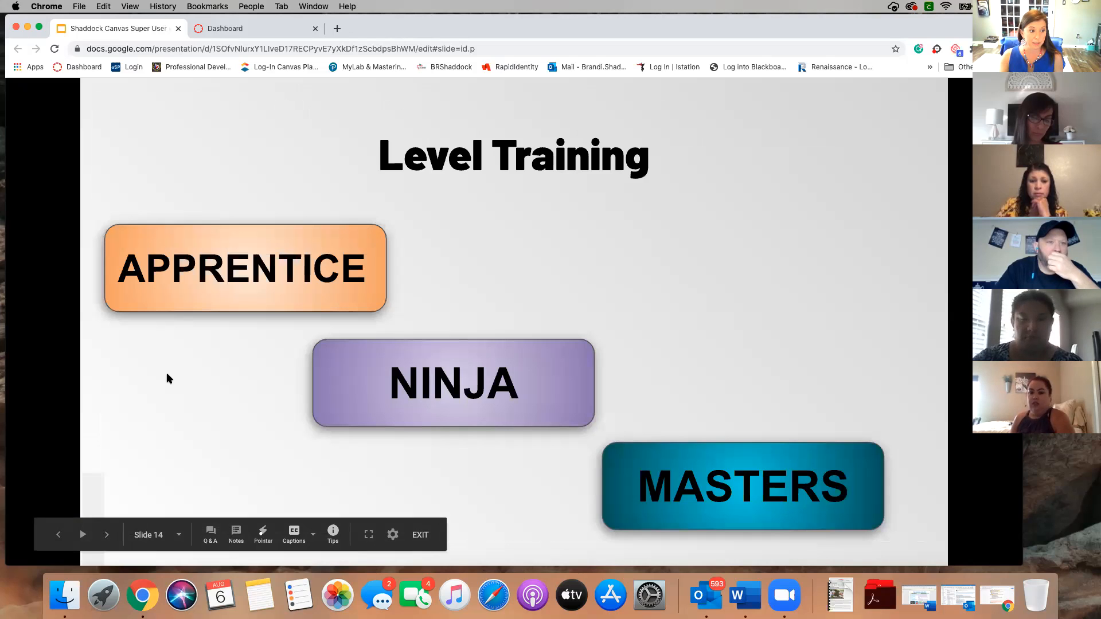
Follow the APPRENTICE link on the Level Training slide and advance the slideshow through to the Notifications slide
click(216, 272)
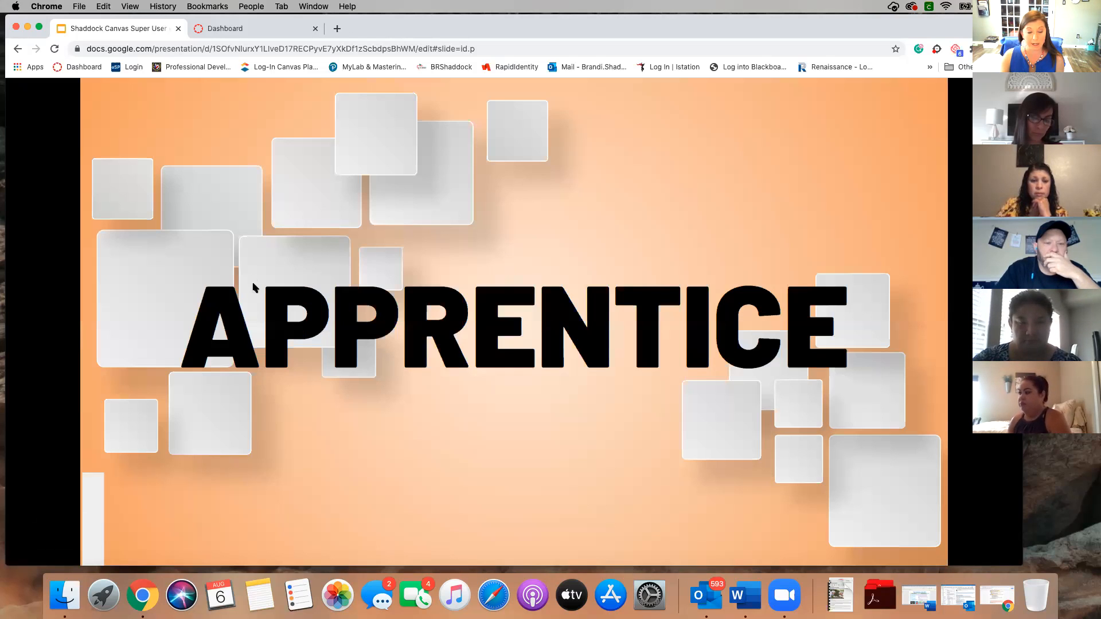
mouse_move(172, 508)
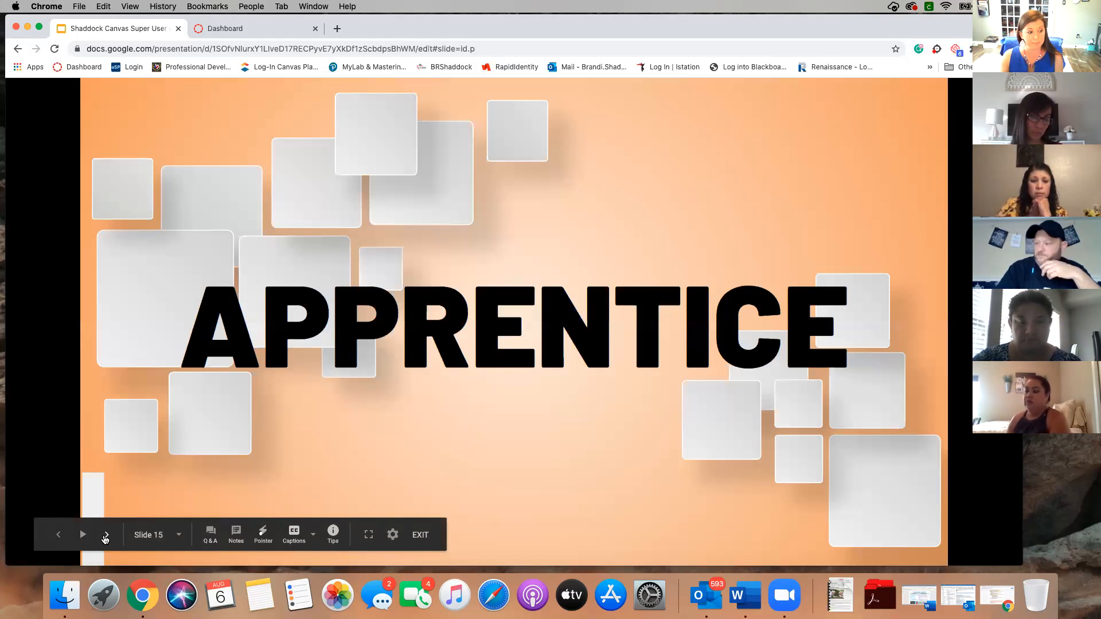
click(106, 536)
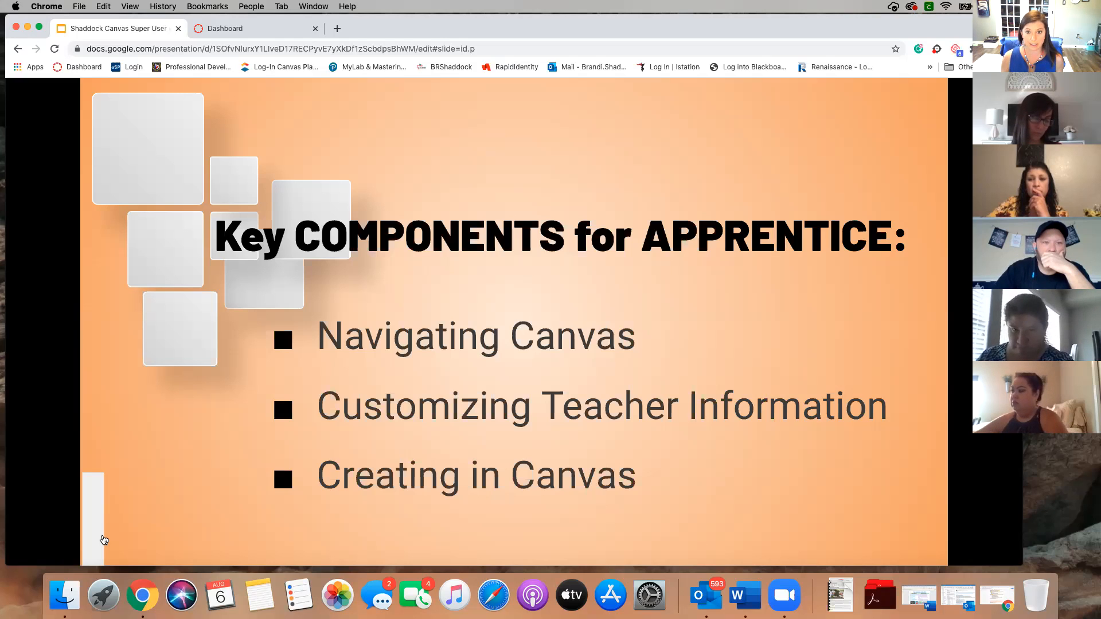
mouse_move(107, 541)
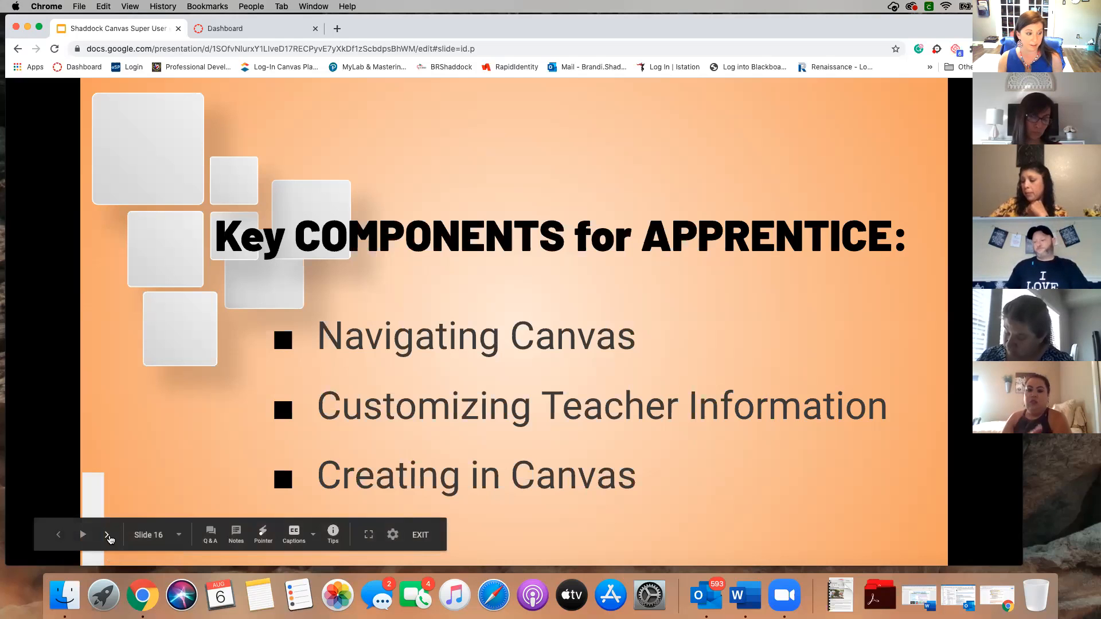
click(109, 536)
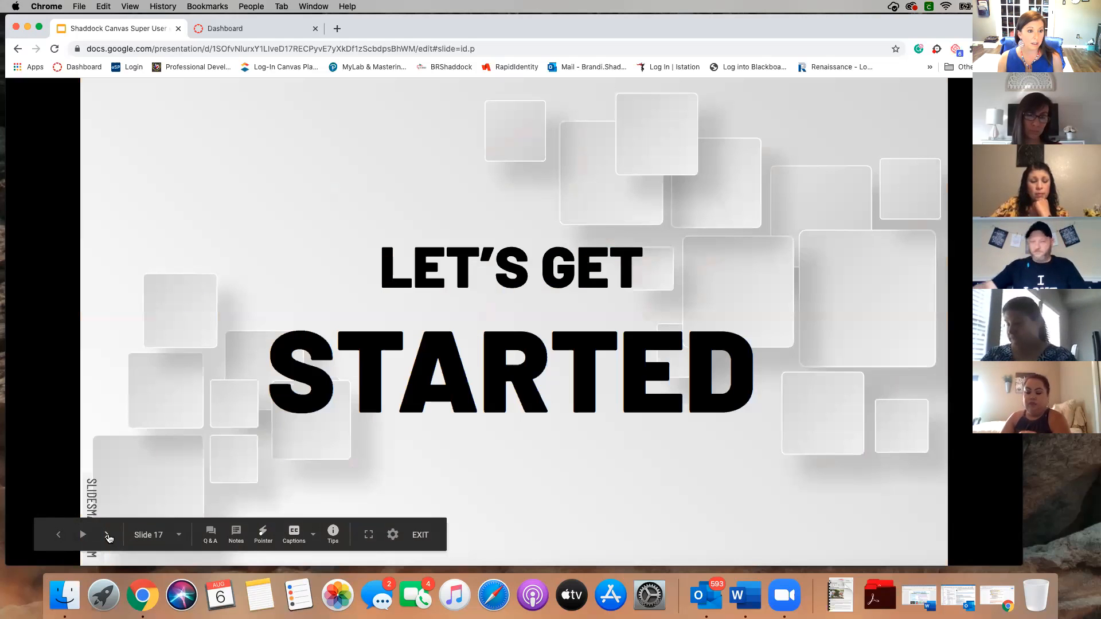
click(108, 537)
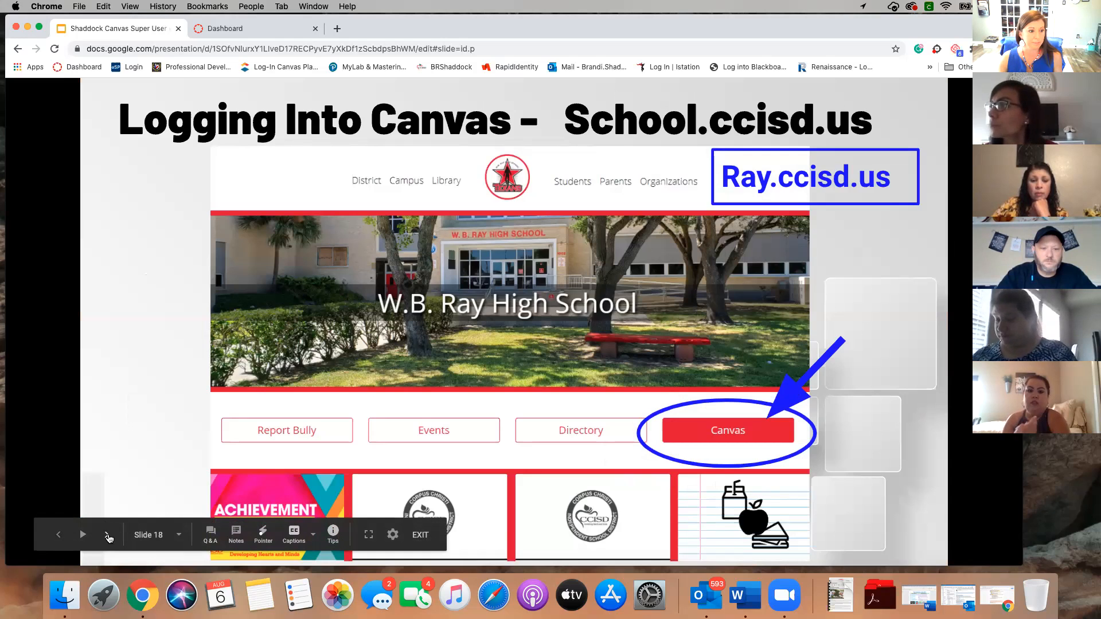
click(107, 535)
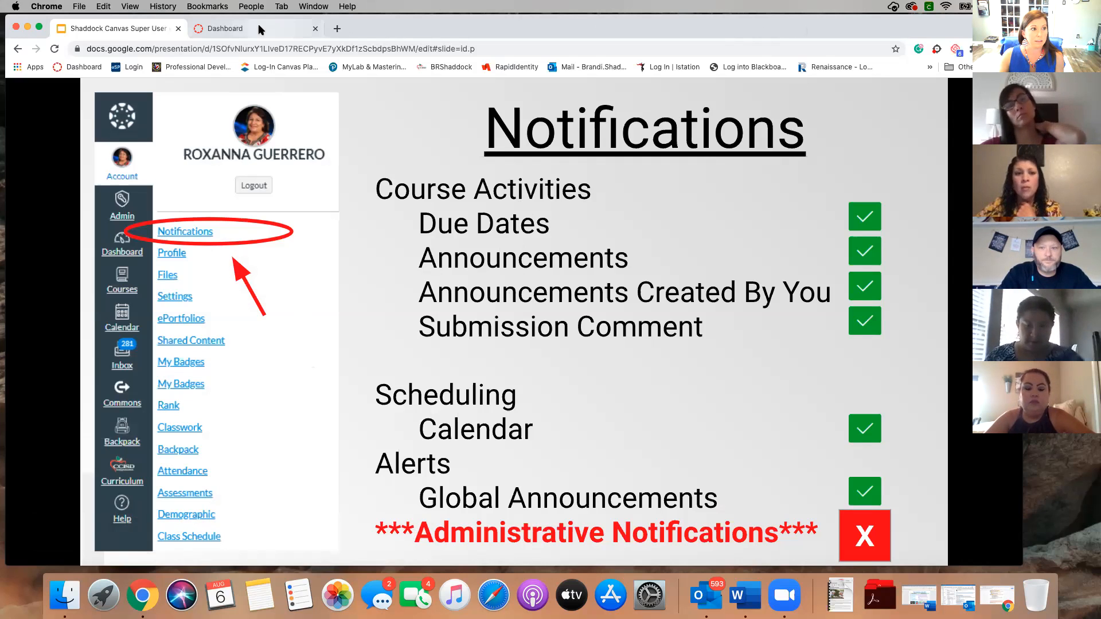
Separate the Canvas Dashboard into its own browser window and arrange it beside the Notifications slide
click(236, 29)
drag(233, 27, 504, 32)
mouse_move(527, 114)
mouse_down()
mouse_move(504, 140)
mouse_move(541, 125)
mouse_up()
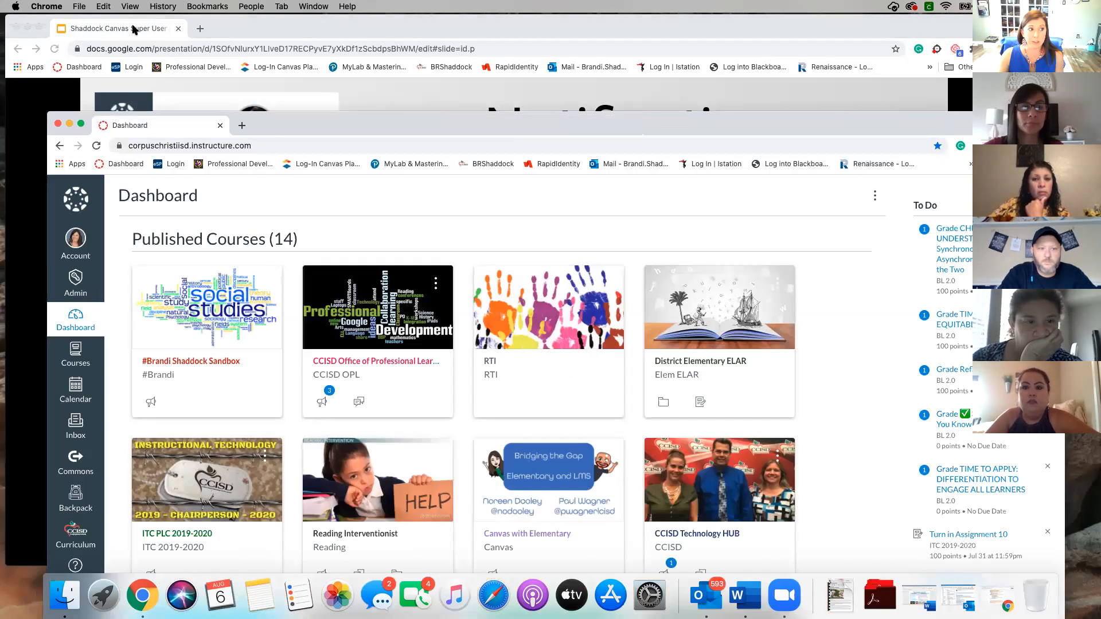
click(133, 29)
drag(486, 38, 139, 39)
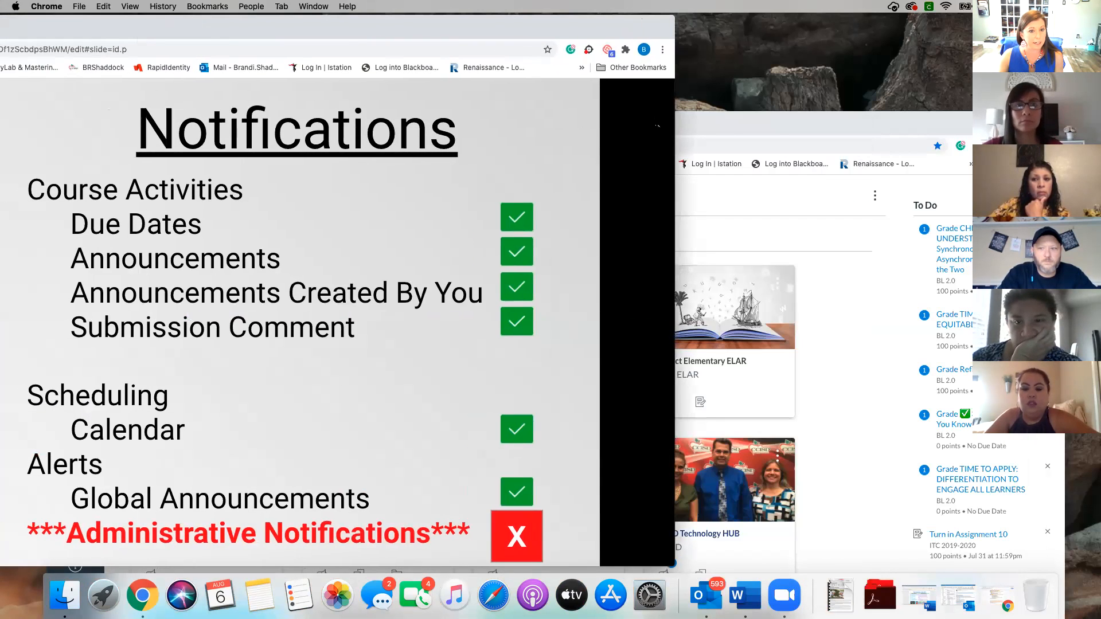
click(772, 126)
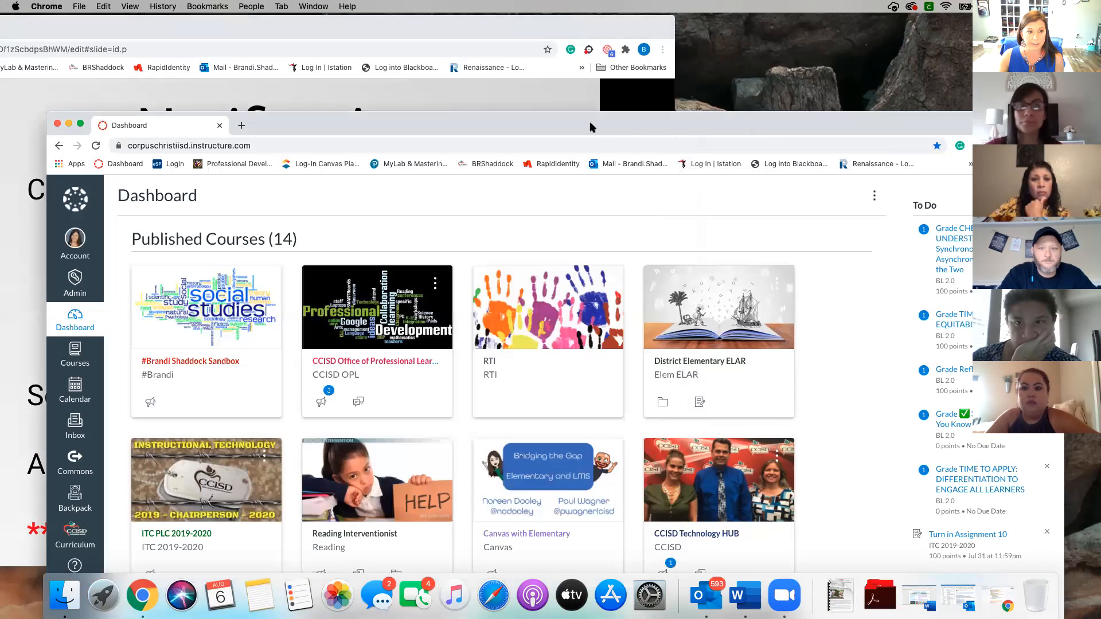
drag(511, 126, 901, 27)
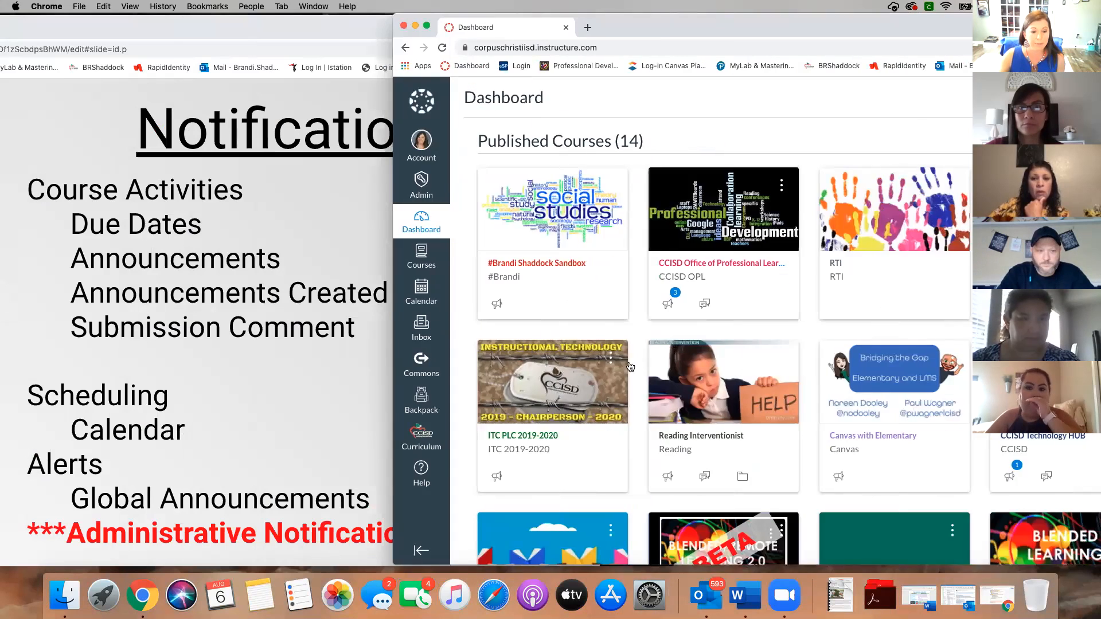
Open the Disctrict Wide 2020 course from the dashboard and shift the Canvas window to show more of the page
scroll(789, 422, down, 6)
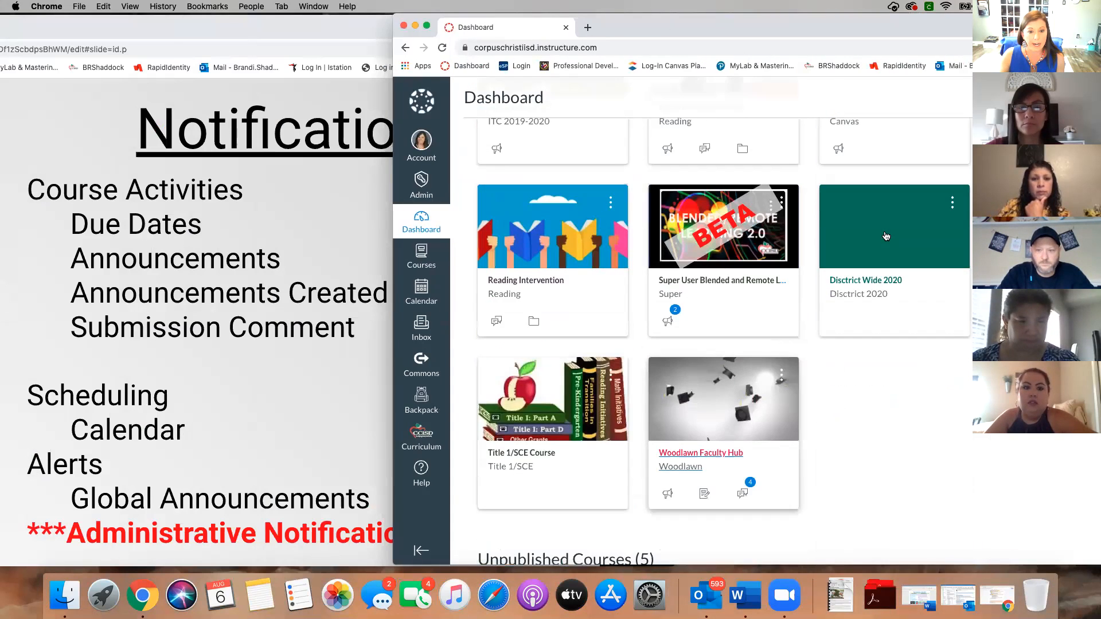
click(858, 281)
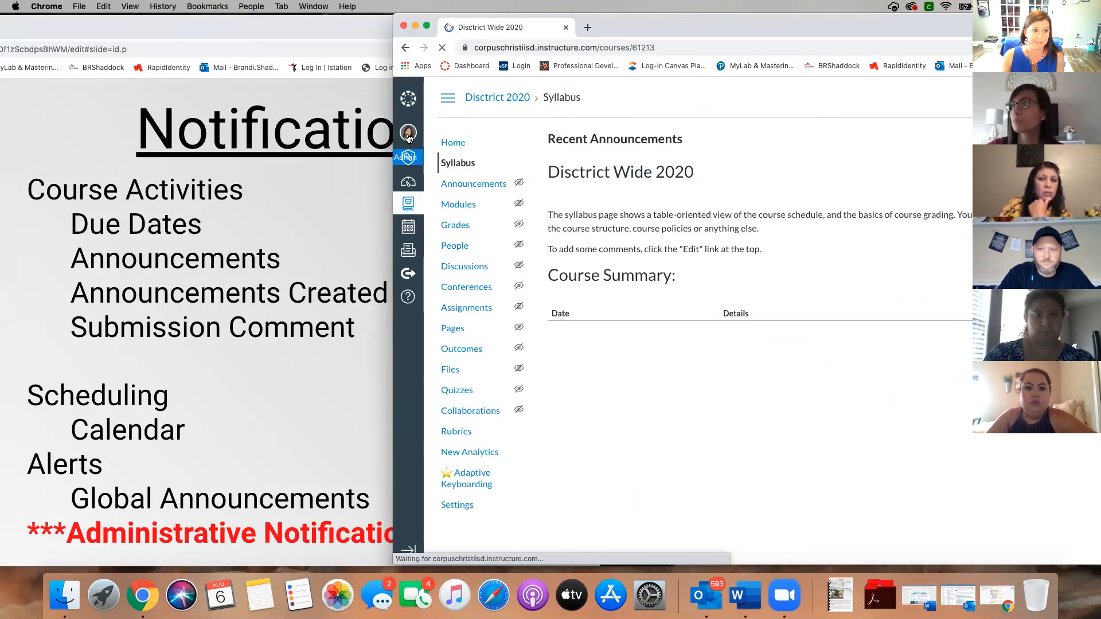
drag(647, 30, 549, 32)
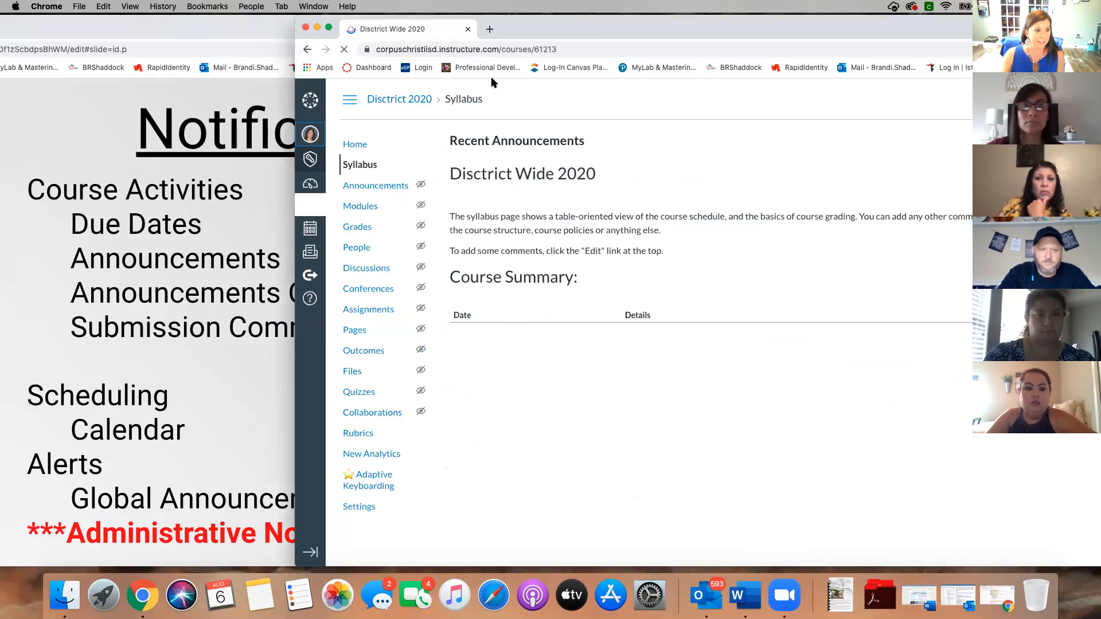
click(306, 138)
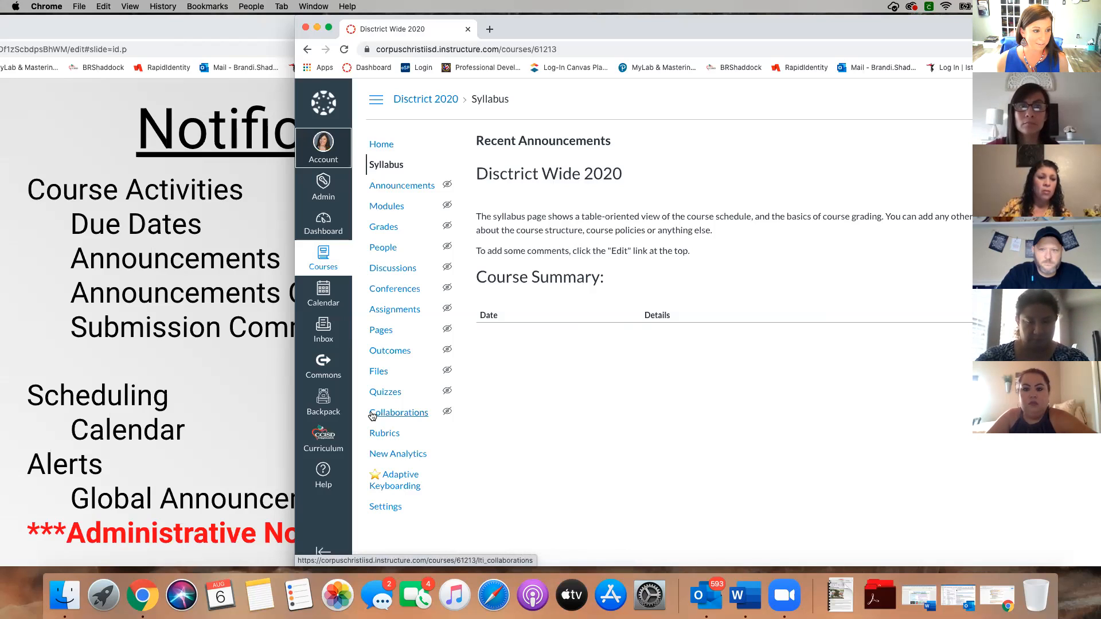
Open the Disctrict Wide 2020 course's settings and review its course details down to the visibility and enrollment options
click(388, 510)
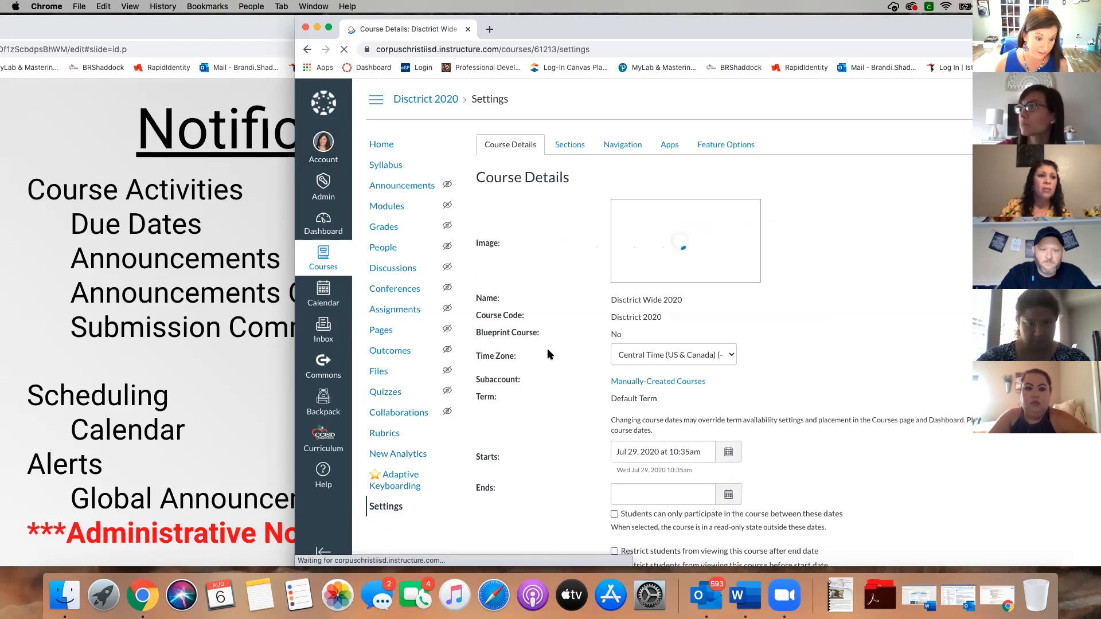
scroll(546, 354, down, 5)
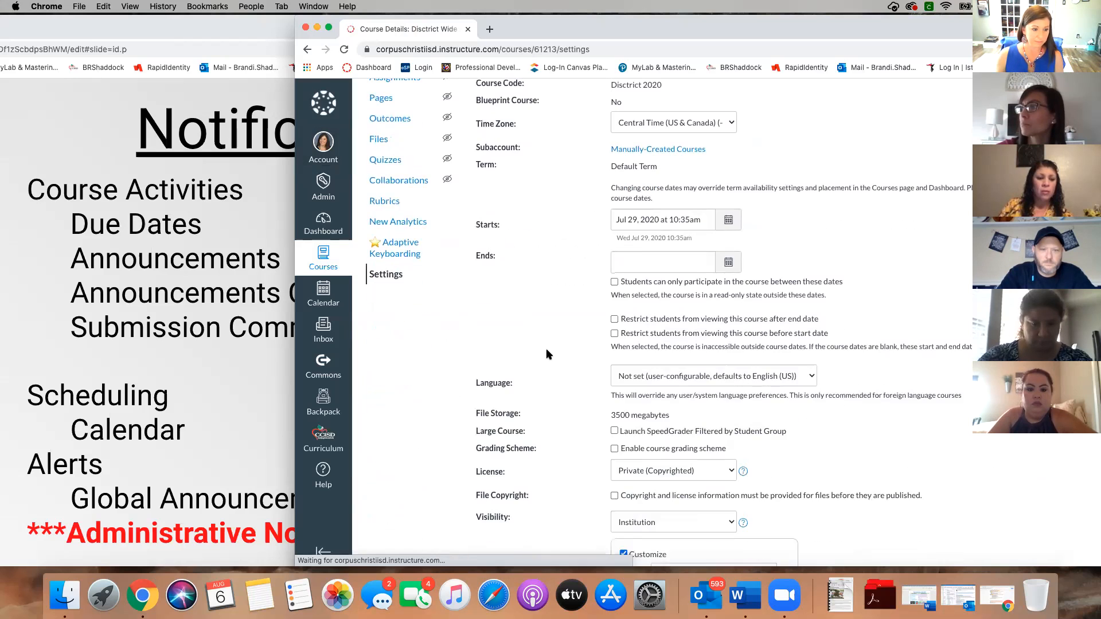
scroll(545, 354, down, 5)
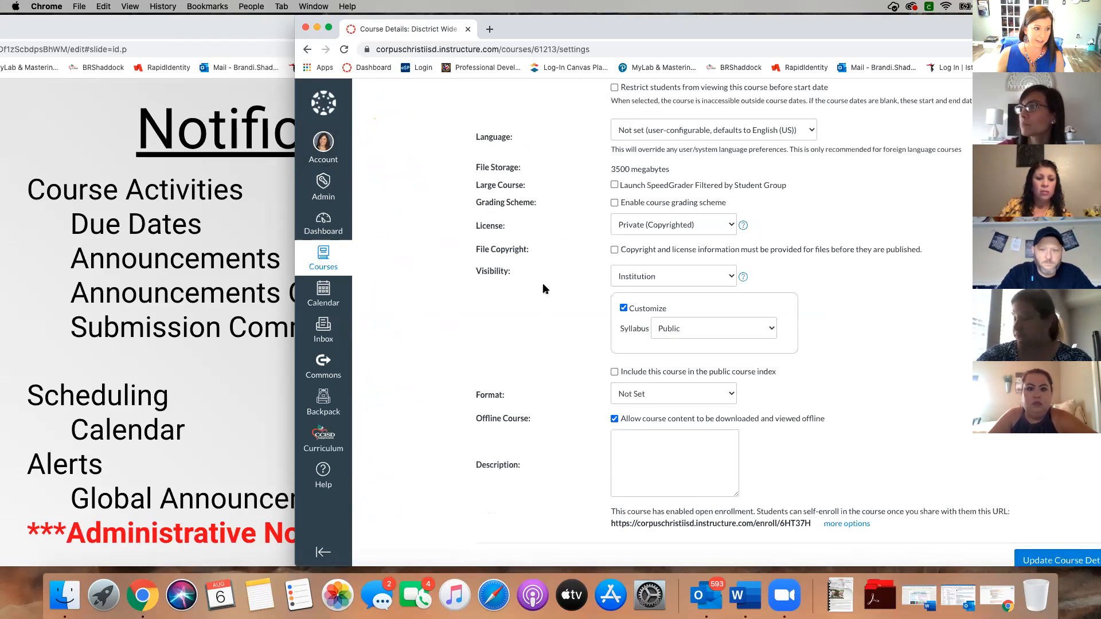
scroll(542, 283, up, 10)
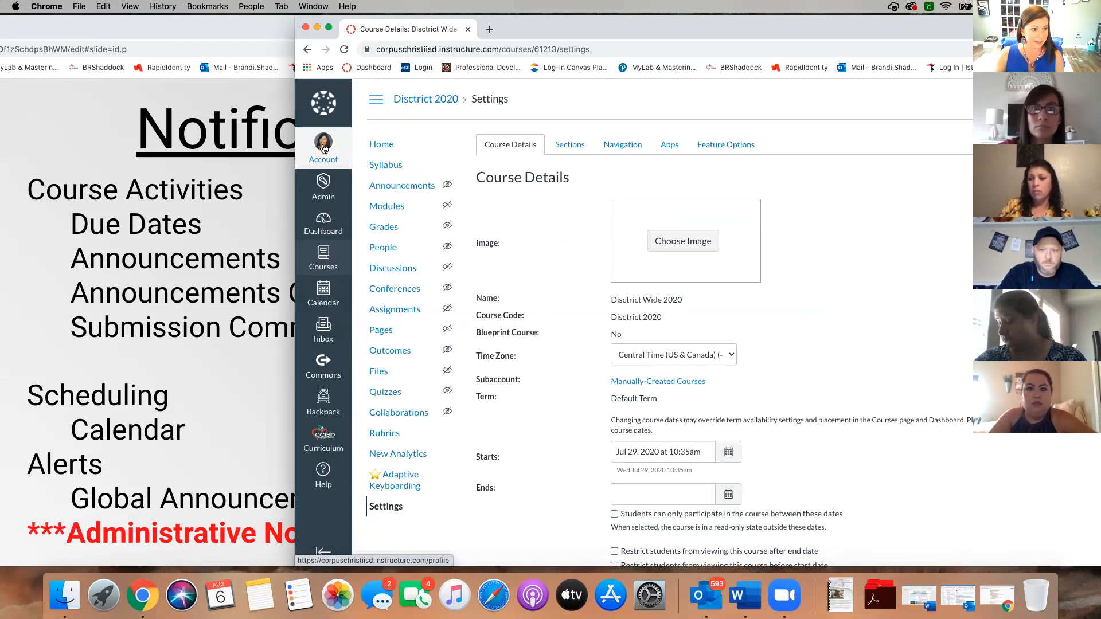
Open the account's personal user settings page in Canvas
click(323, 148)
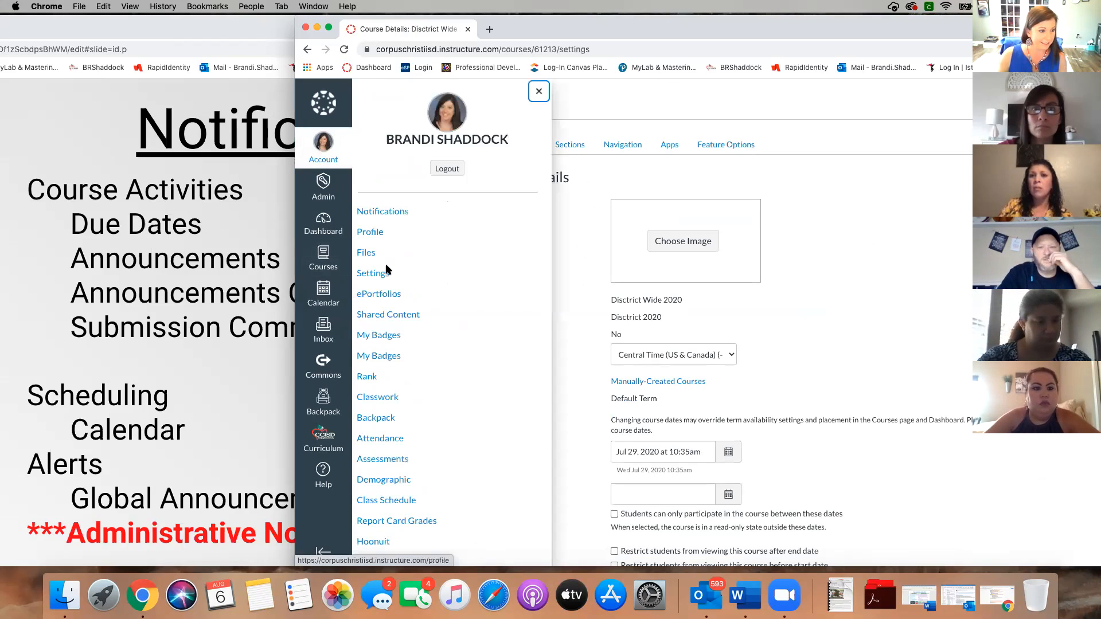
scroll(385, 279, down, 1)
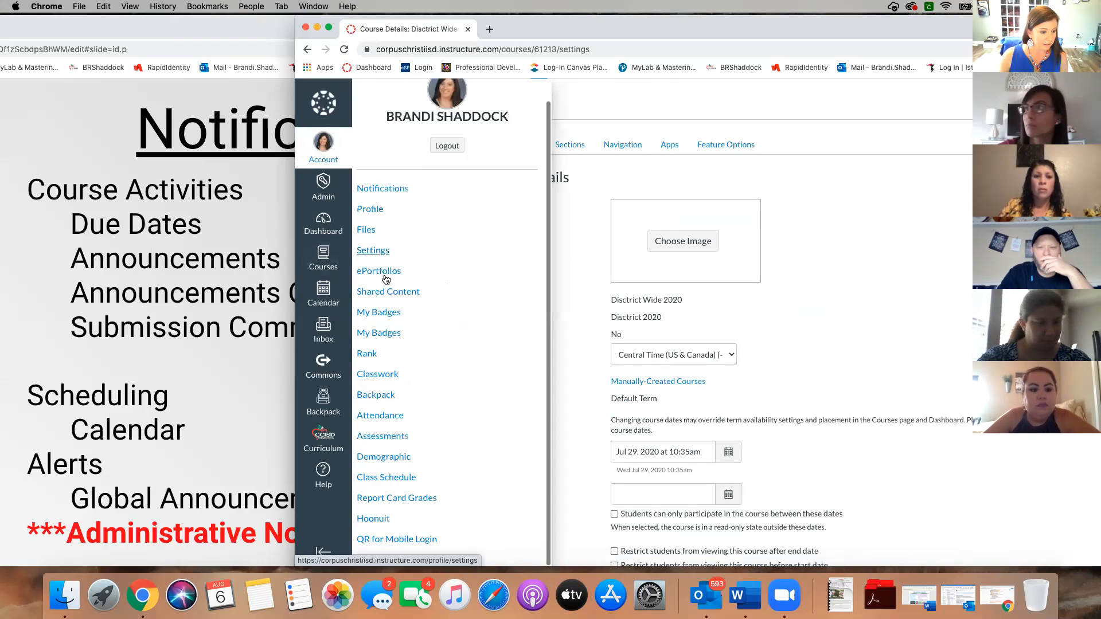
scroll(373, 249, down, 3)
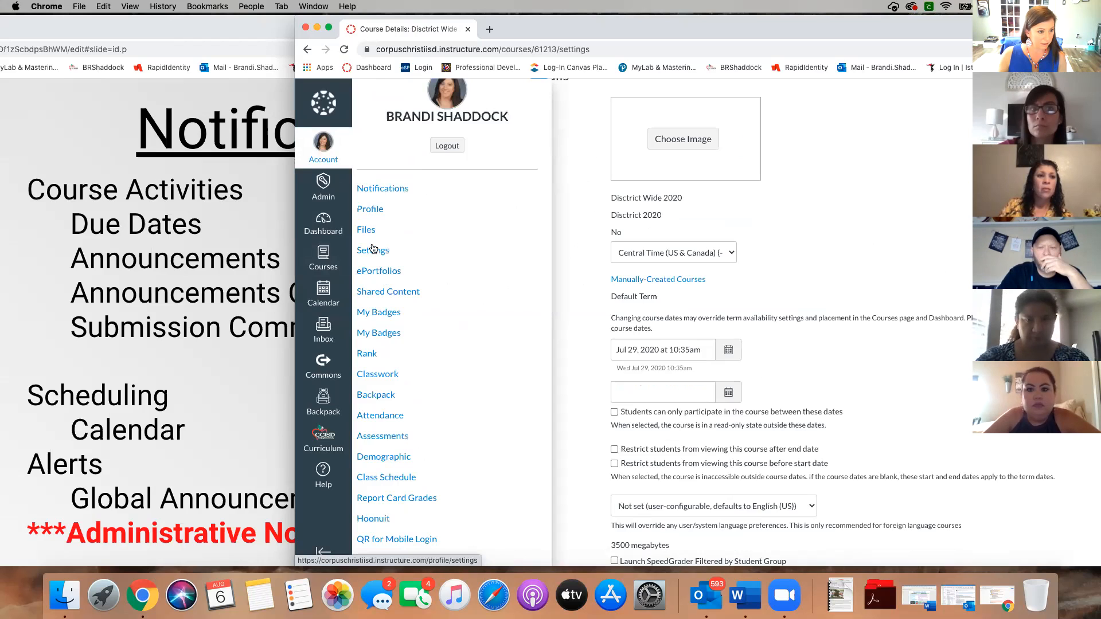
click(371, 249)
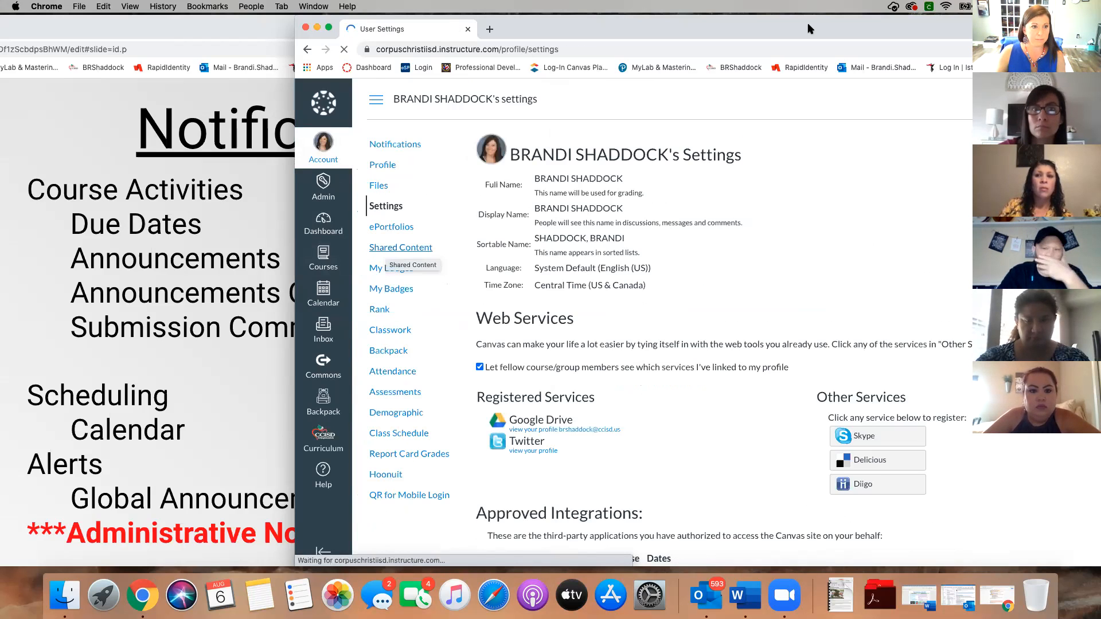
Reposition the Canvas window so the user settings and the full account navigation are in view
double_click(721, 35)
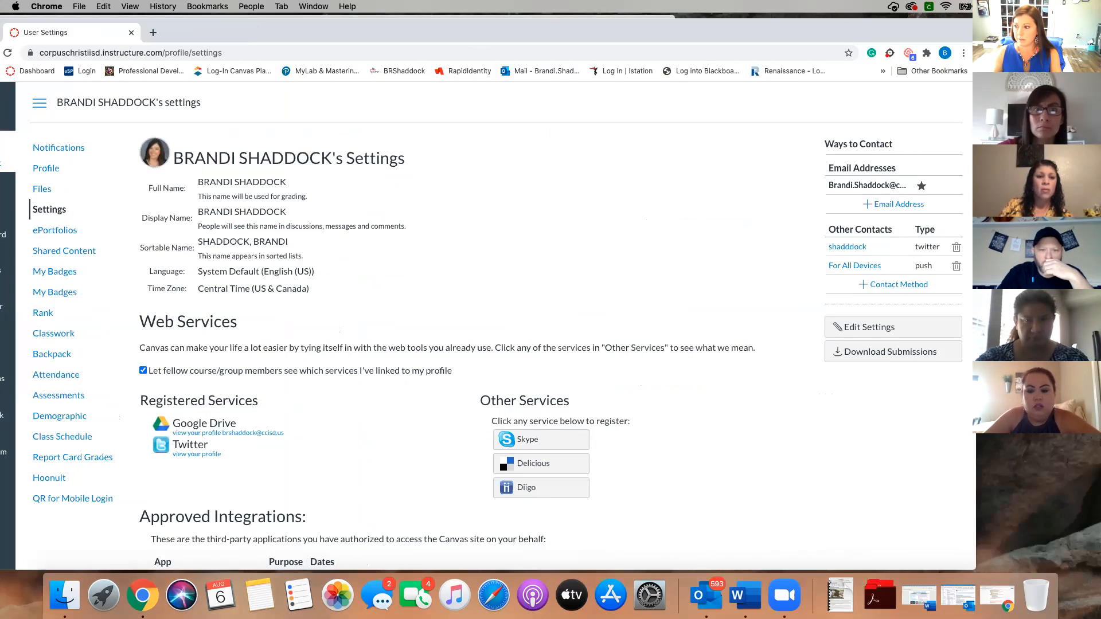
drag(671, 32, 879, 31)
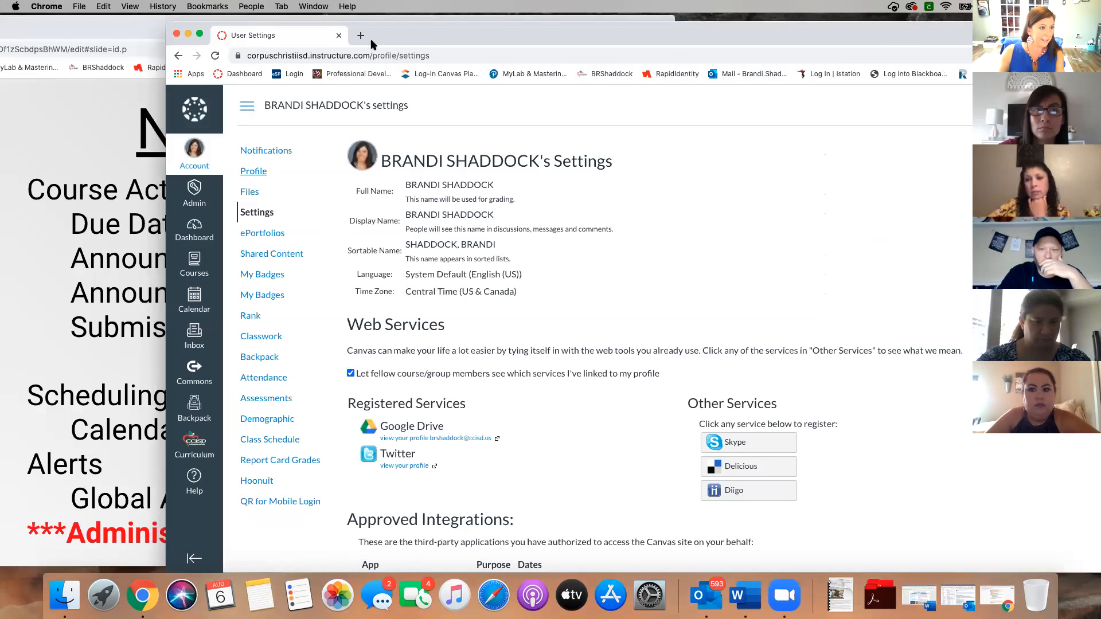
drag(371, 39, 728, 242)
drag(480, 4, 283, 35)
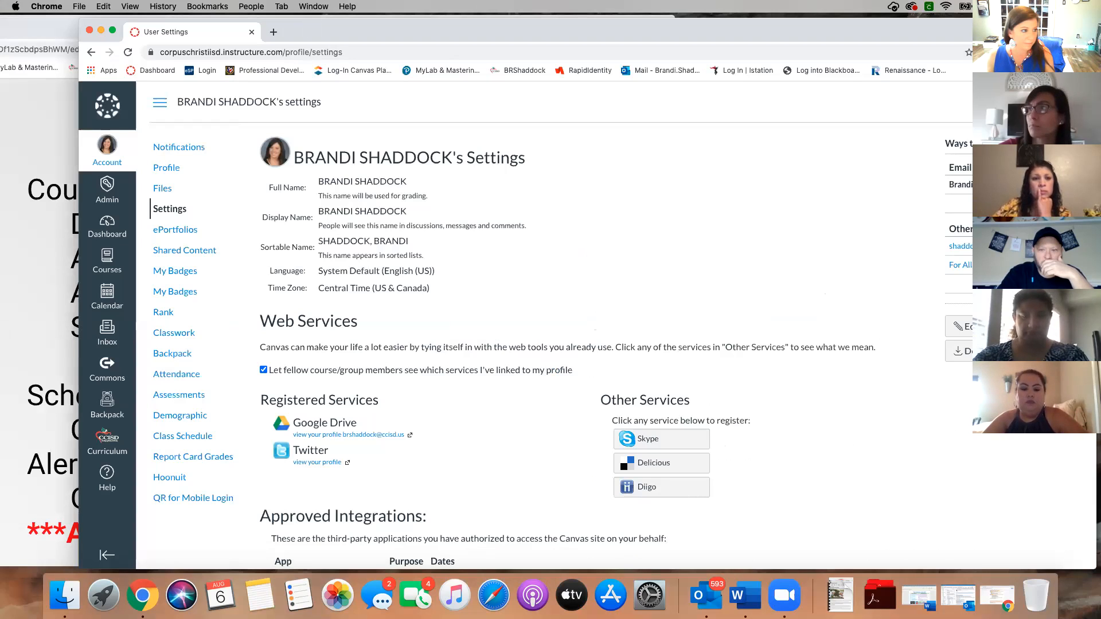
Open the account's Notification Preferences and shift the window to show the email, Twitter and push notification columns, then the navigation
click(192, 150)
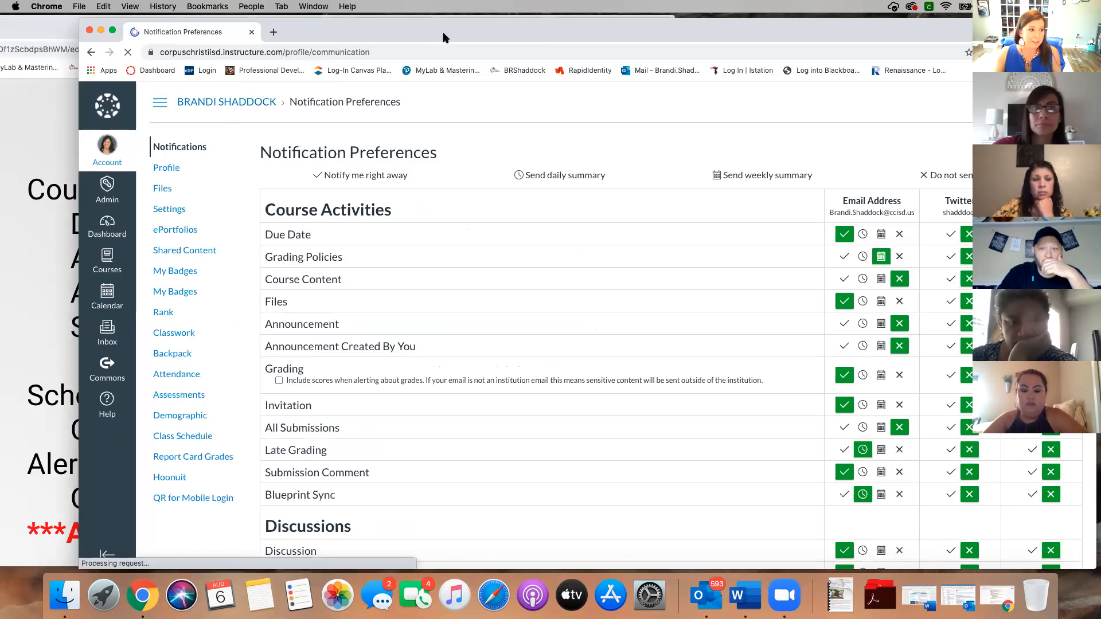
double_click(766, 39)
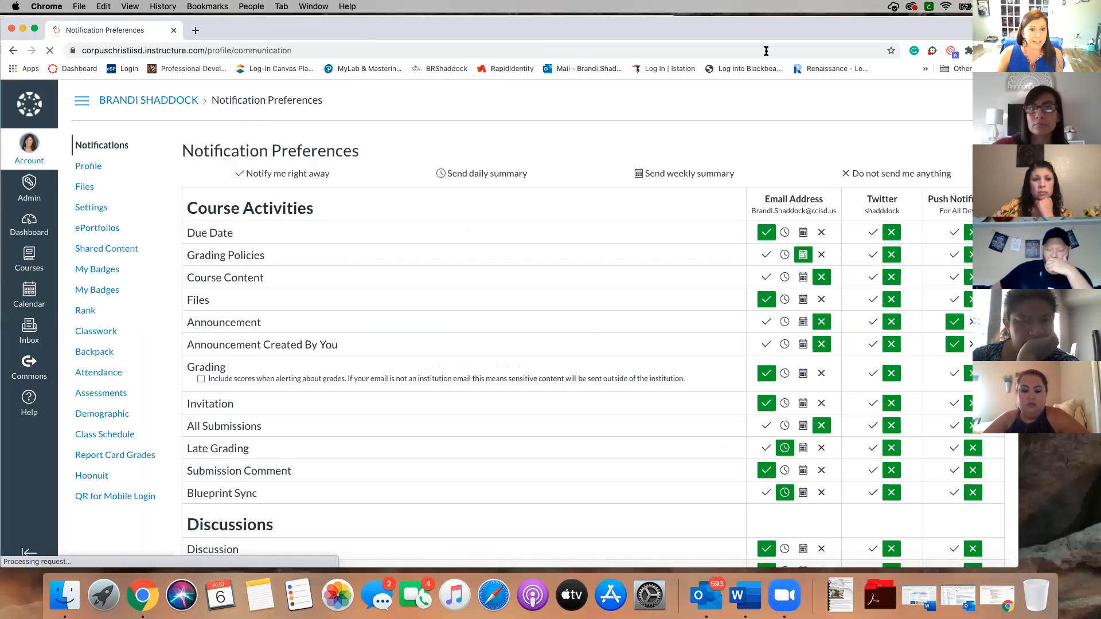
drag(741, 38, 688, 41)
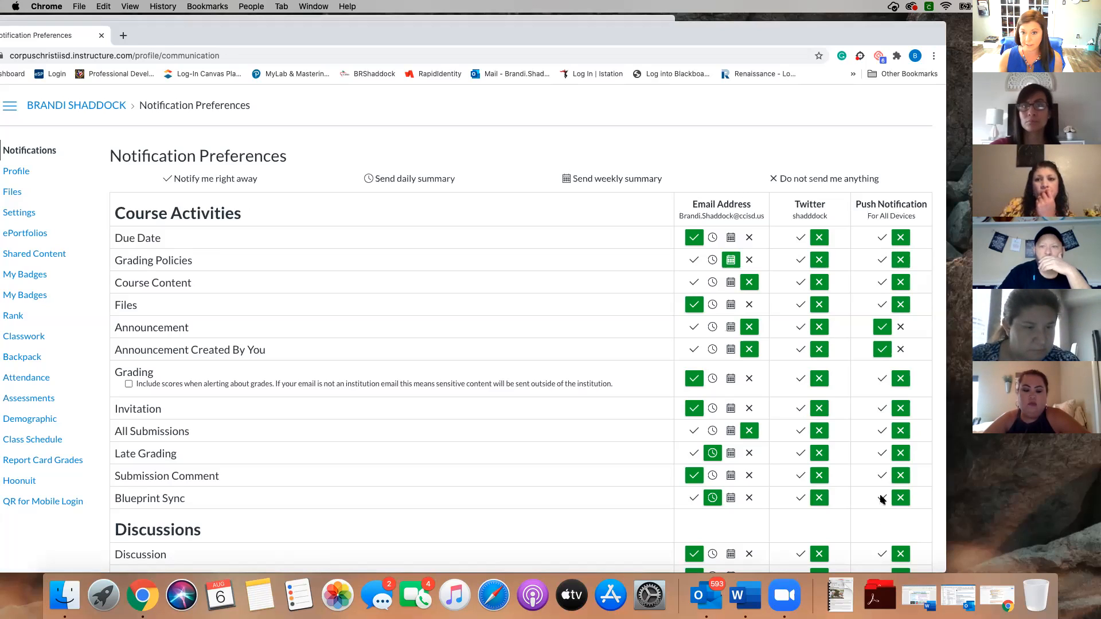
drag(365, 30, 468, 35)
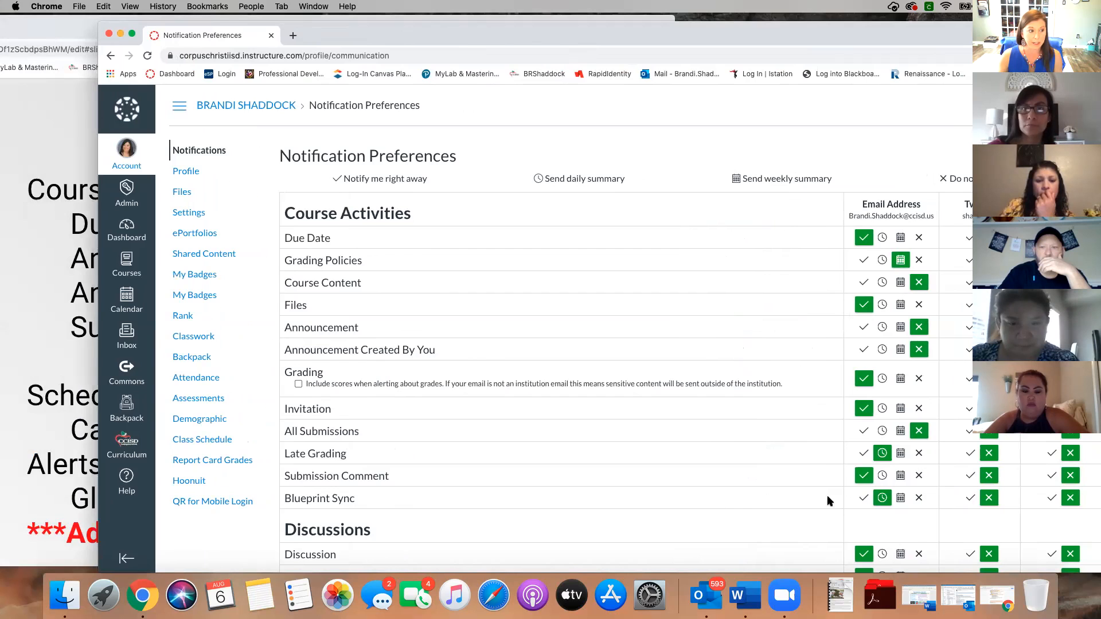
Uncover the notifications slide beside Canvas and set the Announcement and Announcement Created By You emails to notify right away
drag(98, 281, 308, 291)
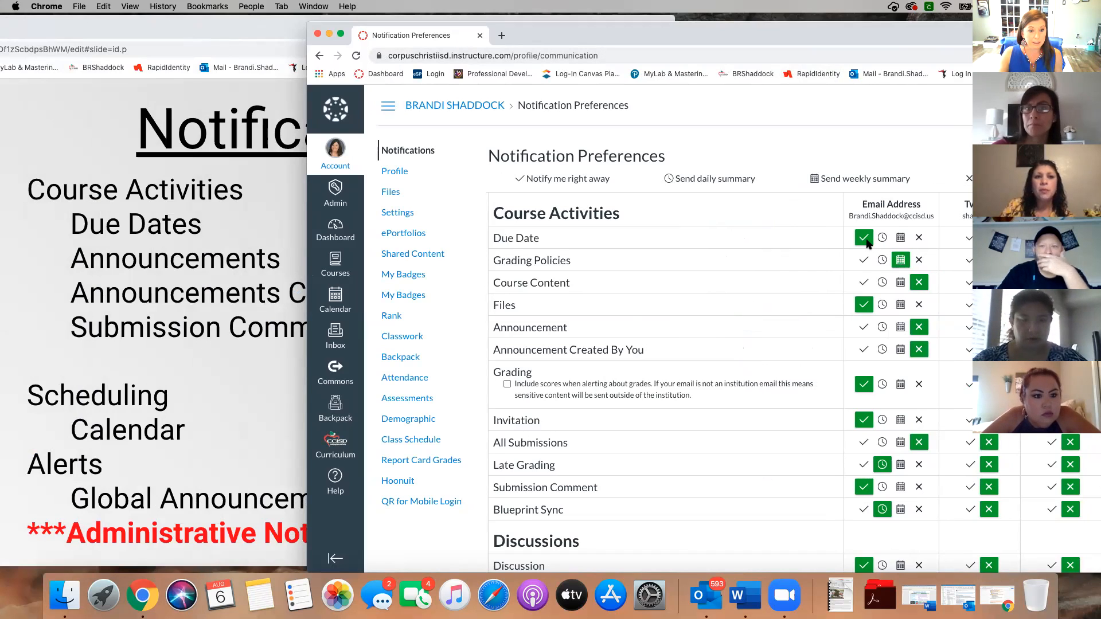
click(863, 327)
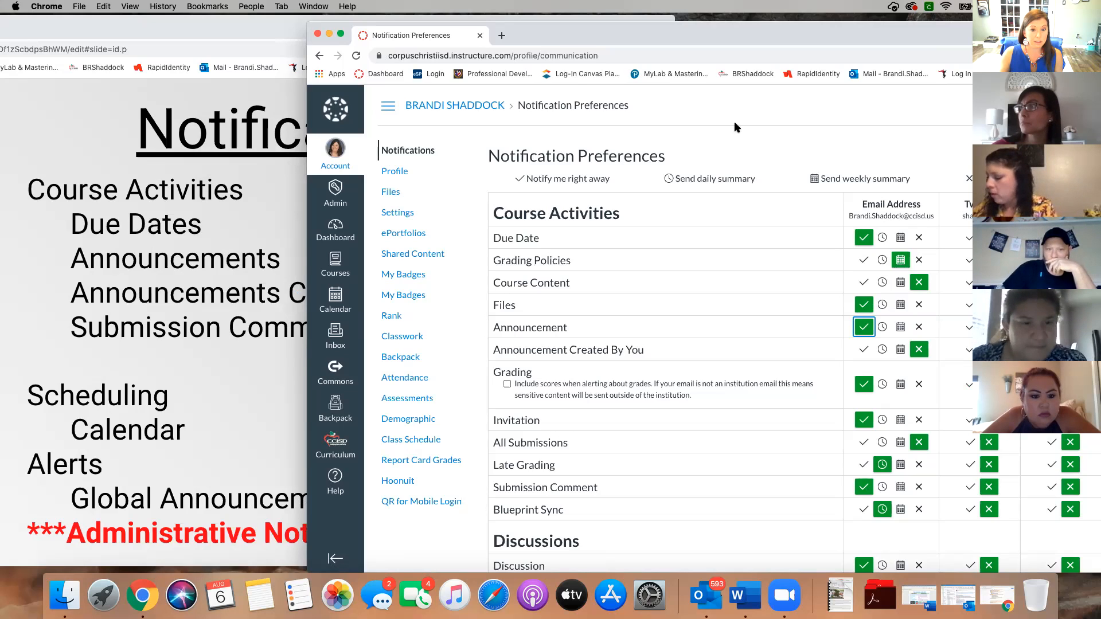
click(863, 351)
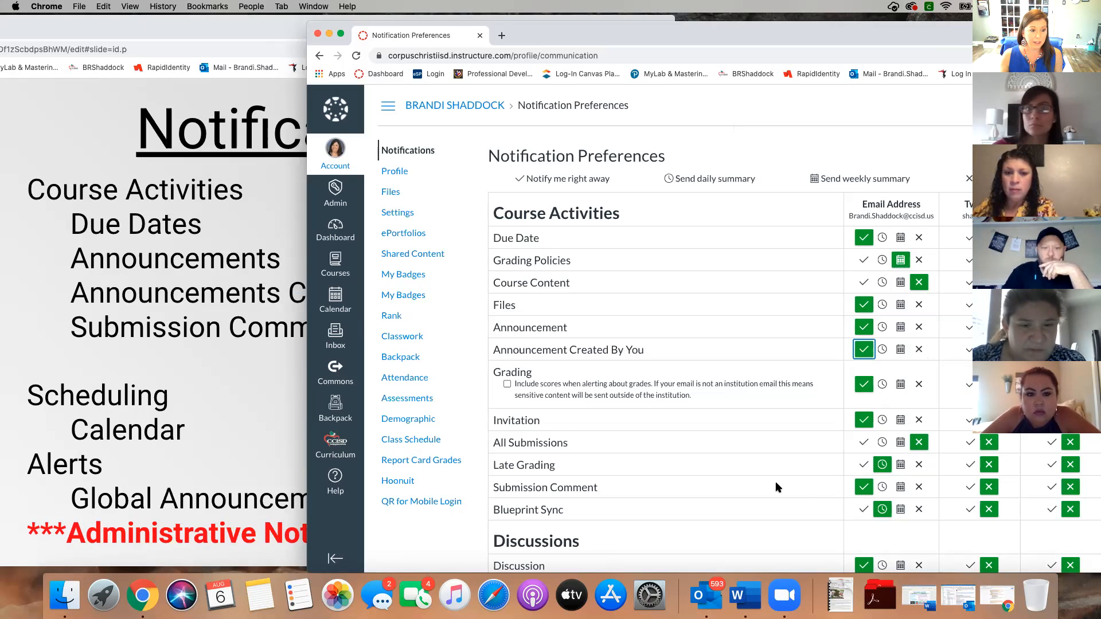
Turn off email notifications for Student Appointment Signups, Appointment Signups, Appointment Cancellations and Appointment Availability under Scheduling
scroll(775, 482, down, 5)
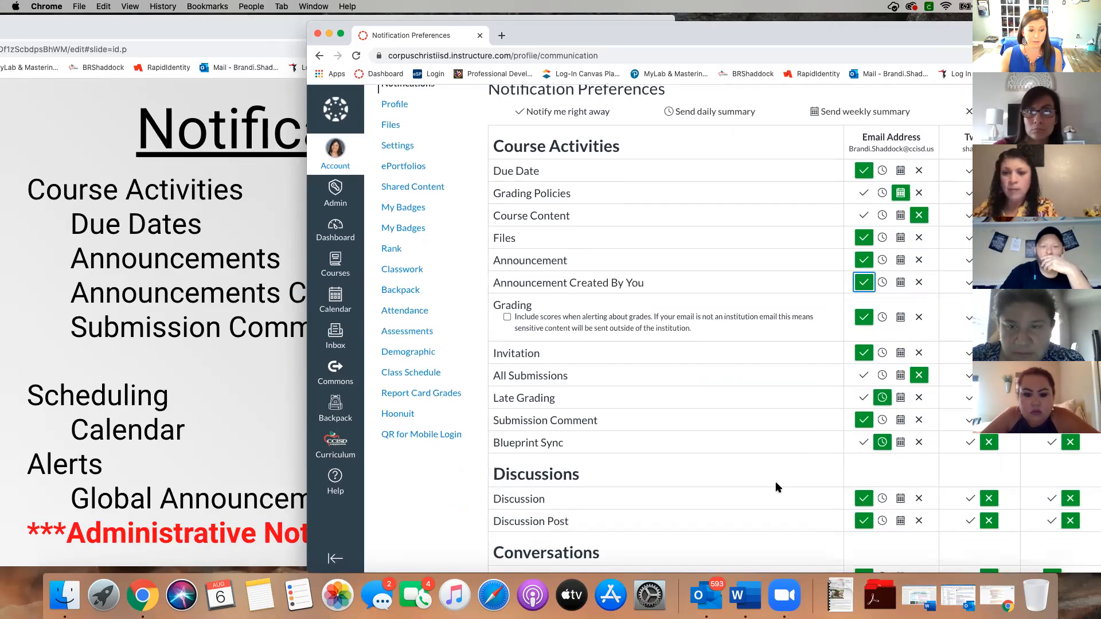
scroll(777, 487, down, 5)
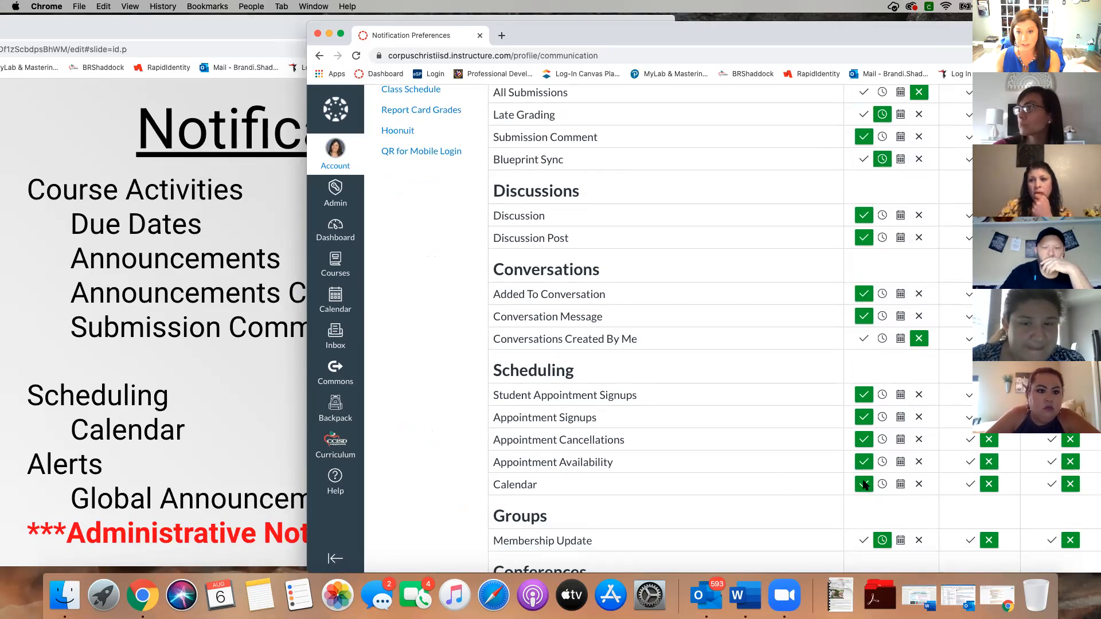
click(919, 462)
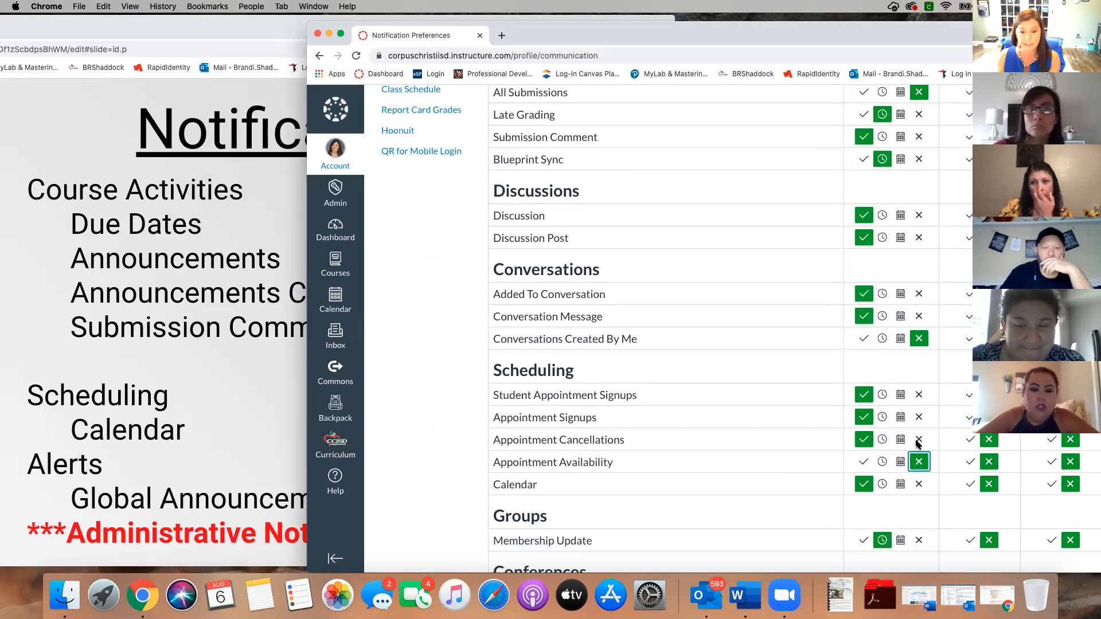
click(918, 440)
click(919, 418)
click(919, 395)
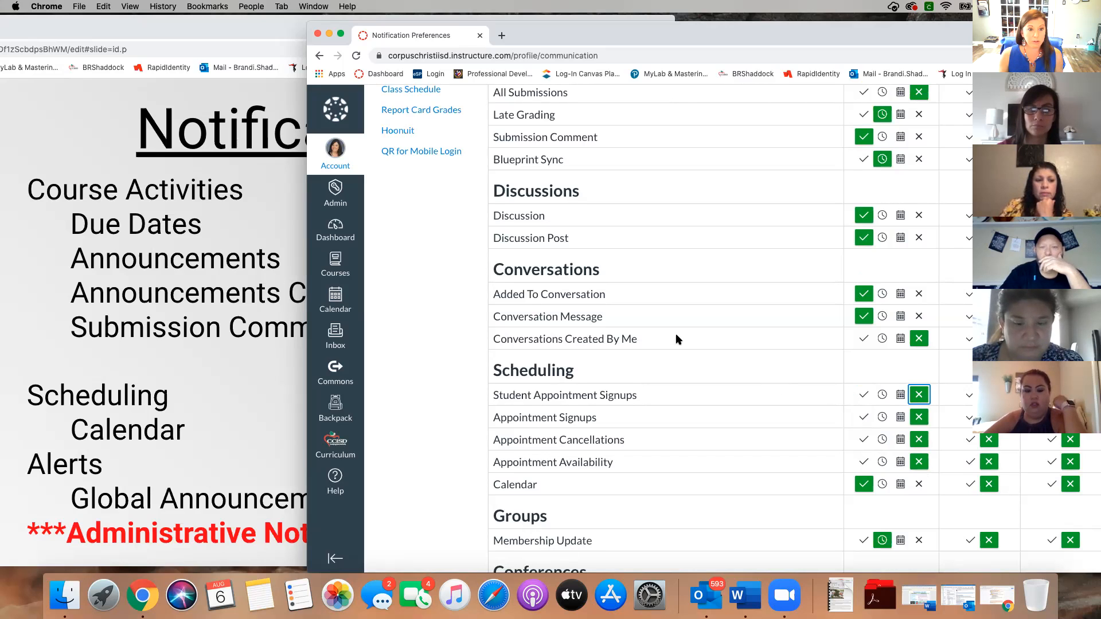
Set the Files email notification under Course Activities to send nothing
scroll(676, 339, up, 3)
scroll(677, 340, up, 3)
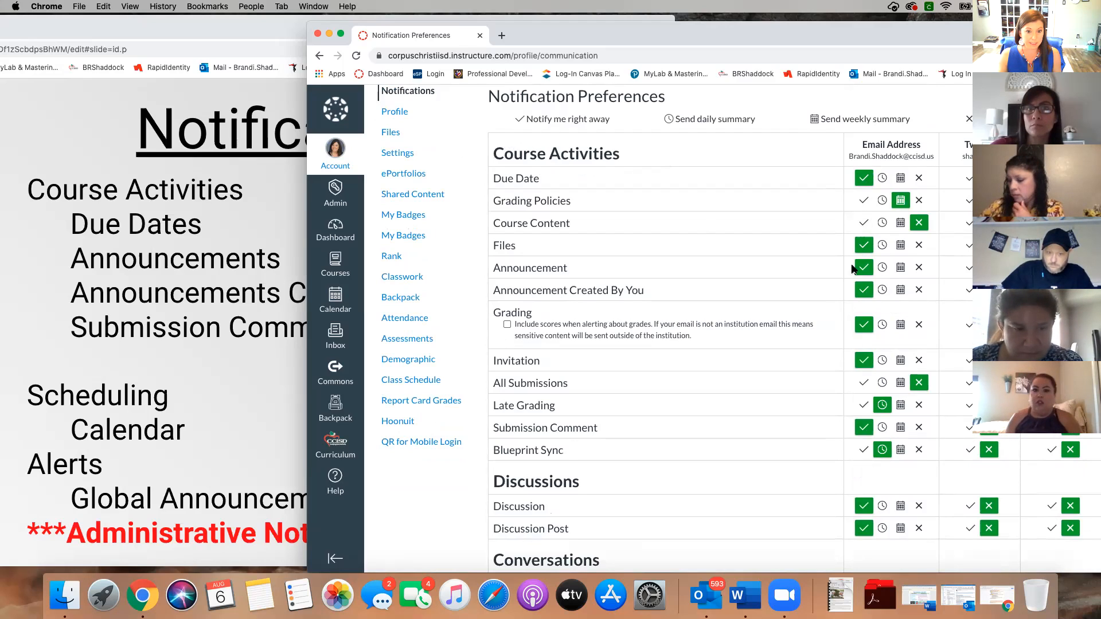
click(917, 246)
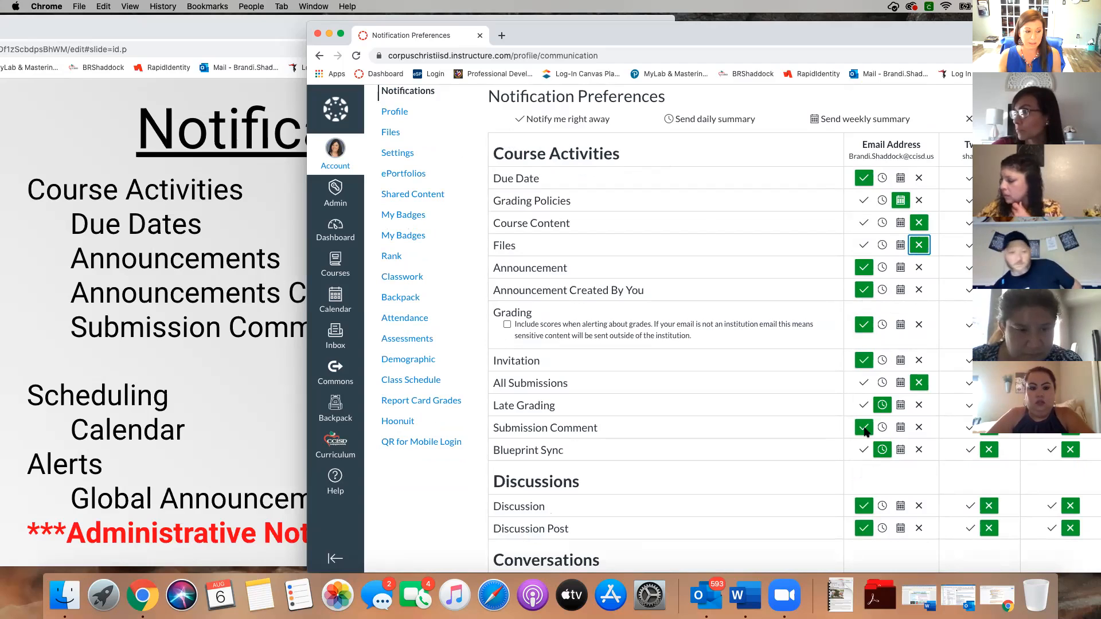
Review the remaining email notification settings from Submission Comment through Scheduling down to Alerts
scroll(741, 427, down, 5)
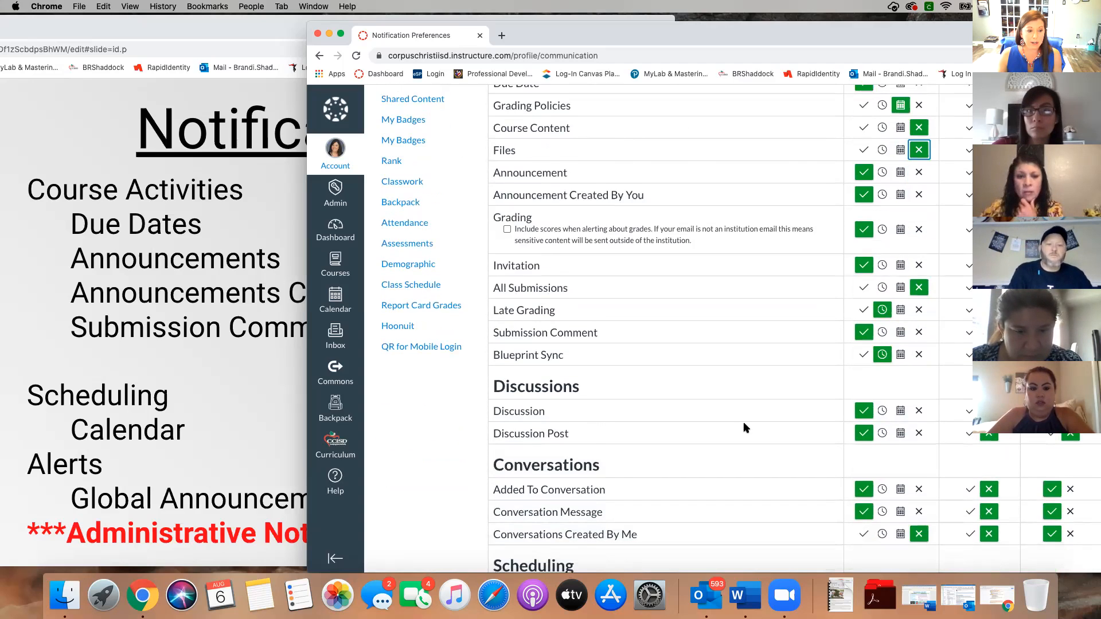
scroll(574, 401, down, 3)
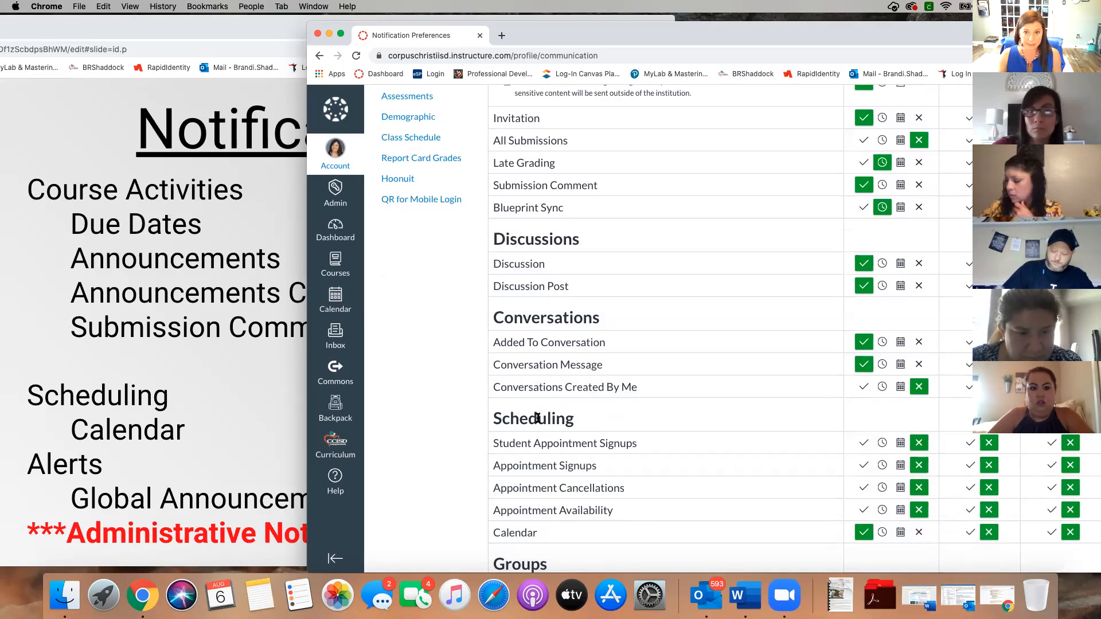
scroll(822, 442, down, 1)
scroll(822, 442, down, 1)
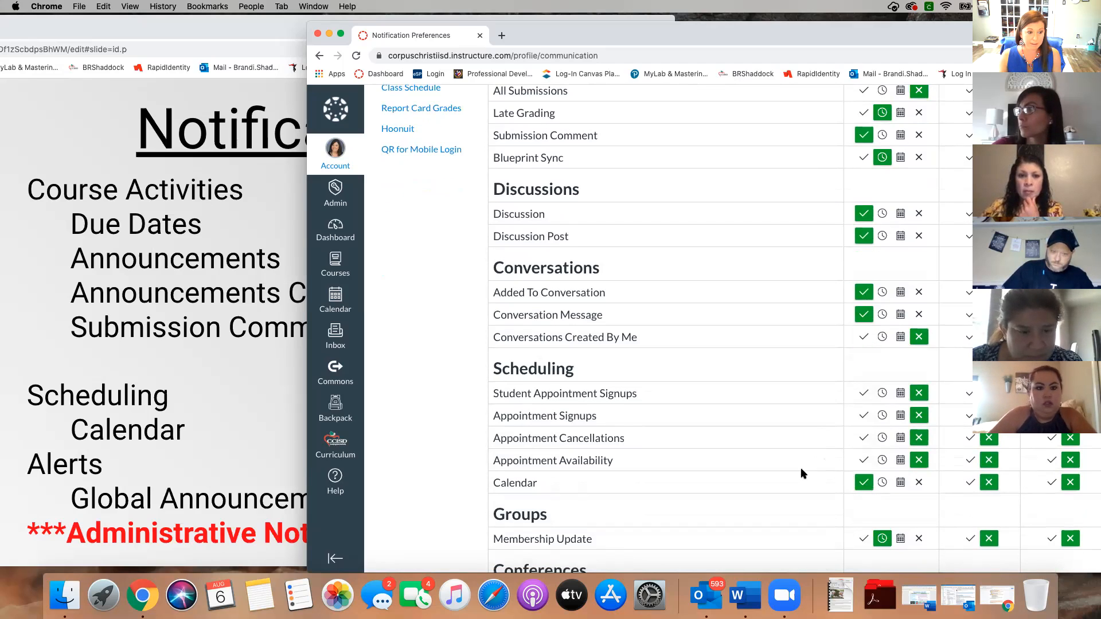
scroll(792, 472, down, 1)
scroll(792, 472, down, 5)
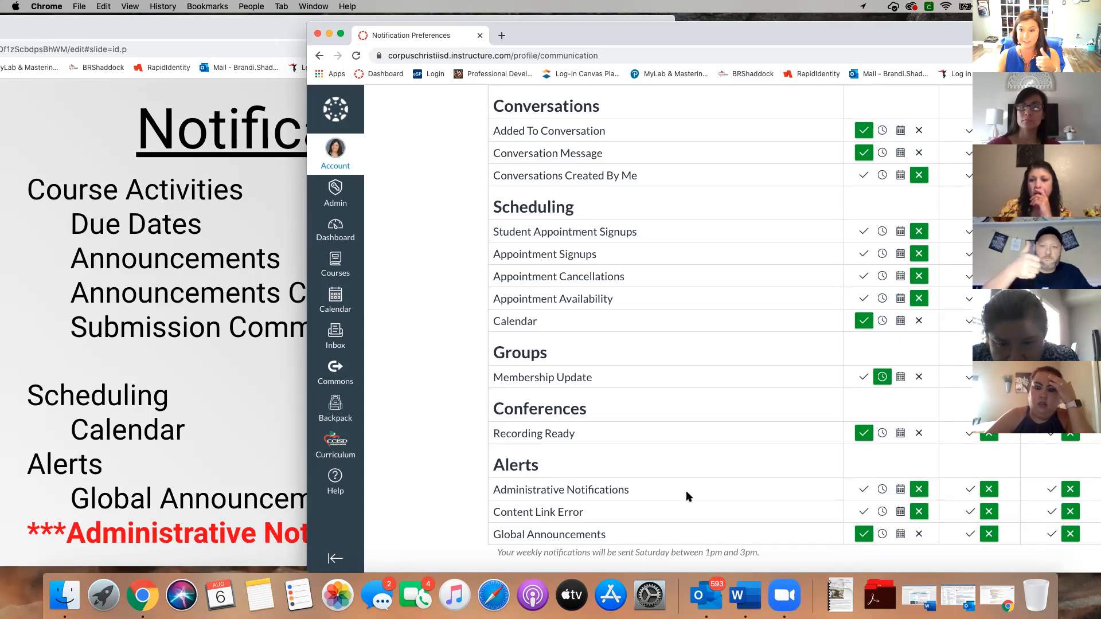
Bring the Notifications slide forward and place it beside the Canvas email settings so the recommended choices can be compared
click(275, 98)
drag(309, 21, 664, 28)
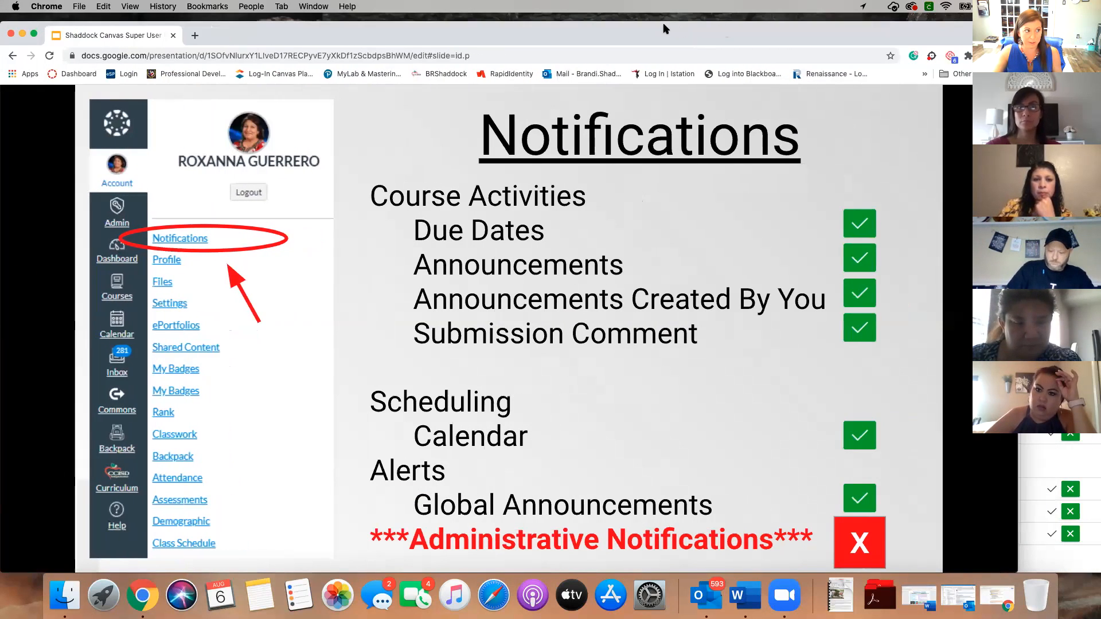
mouse_move(567, 476)
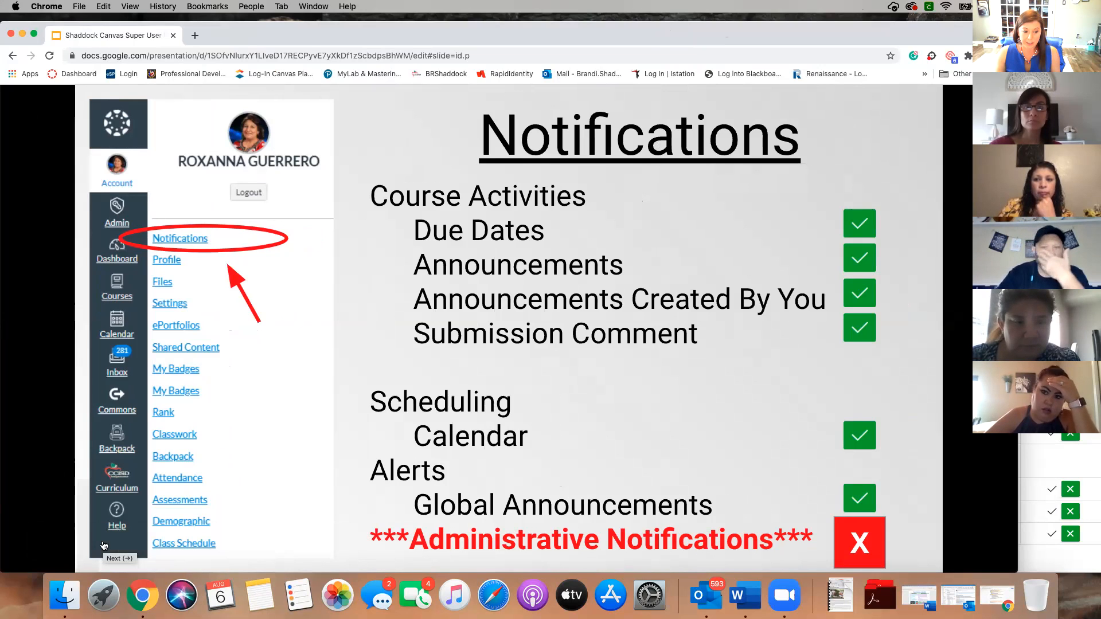
drag(794, 37, 616, 41)
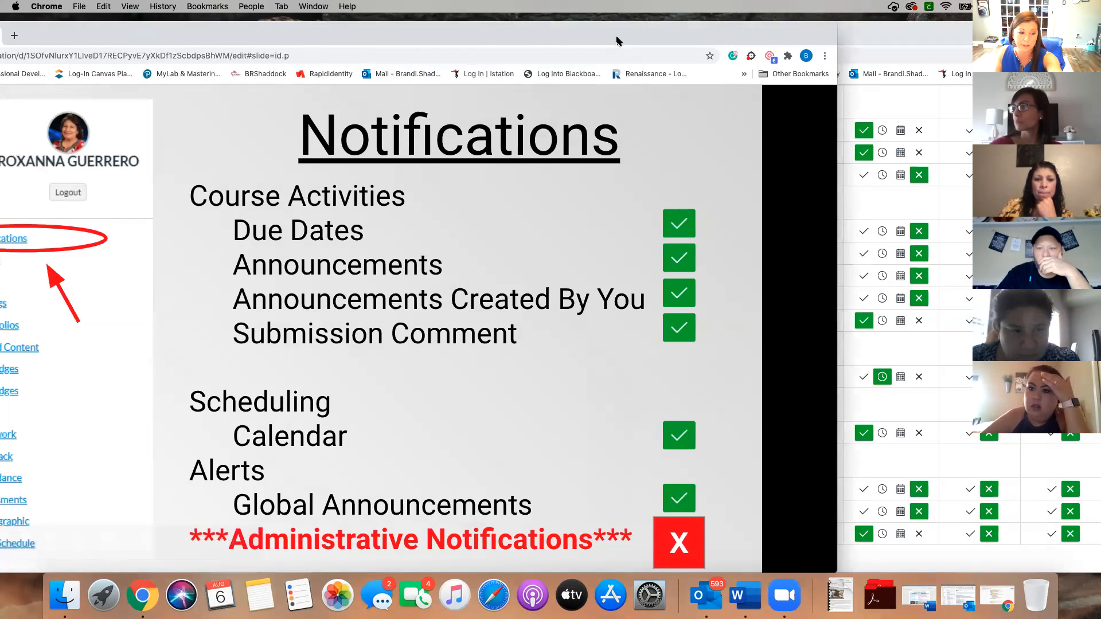
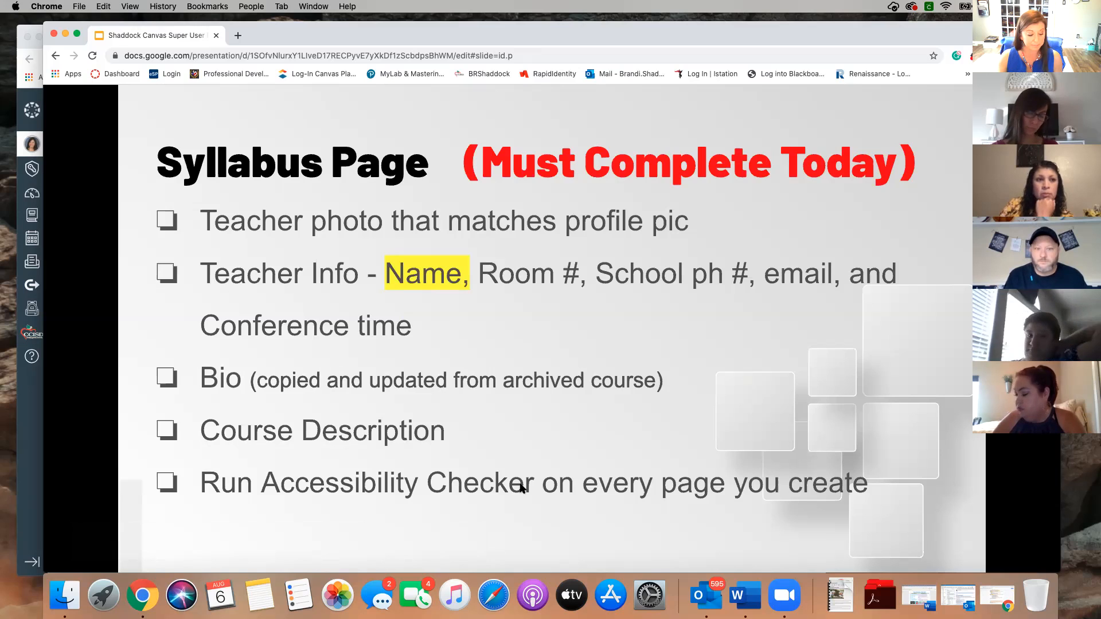
Advance the presentation from the Syllabus Page checklist through the syllabus examples to the Sample Design slide
mouse_move(379, 542)
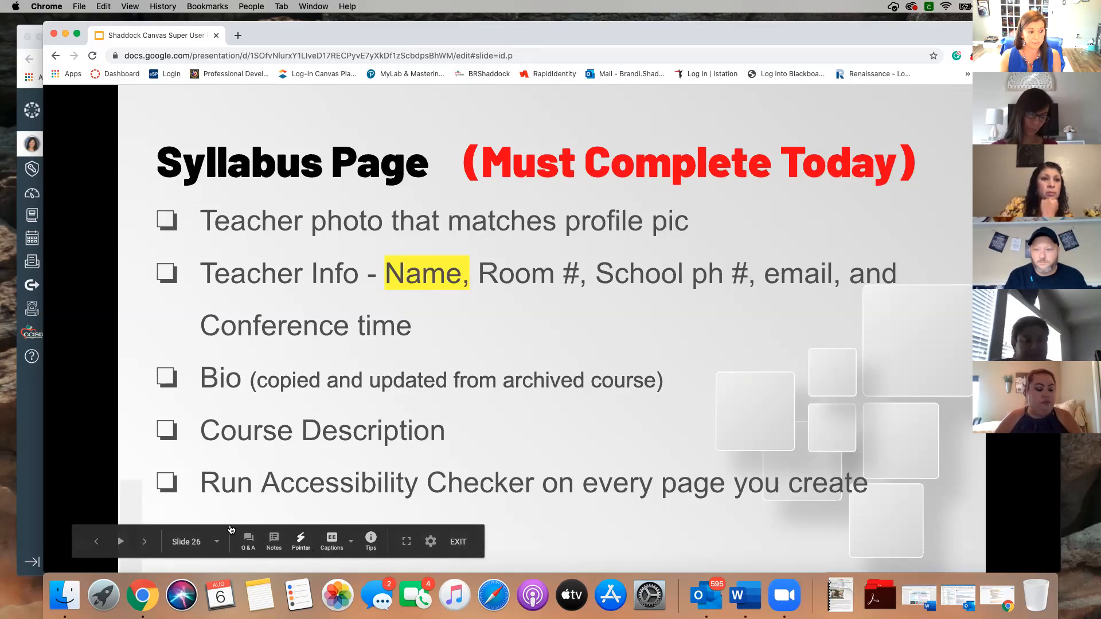
click(144, 542)
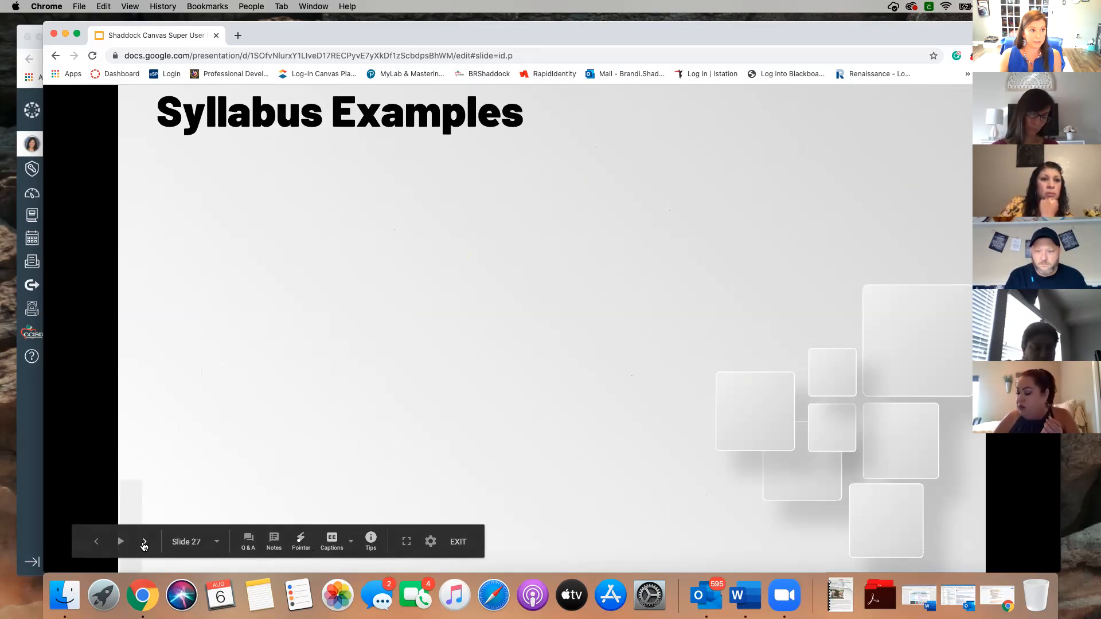
click(145, 542)
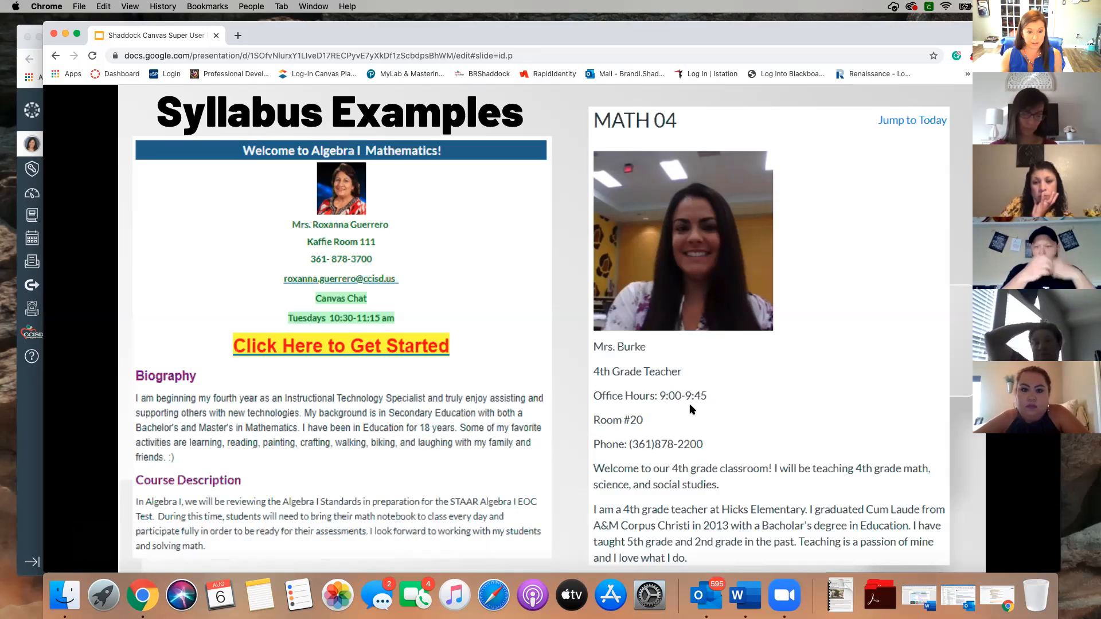
click(153, 516)
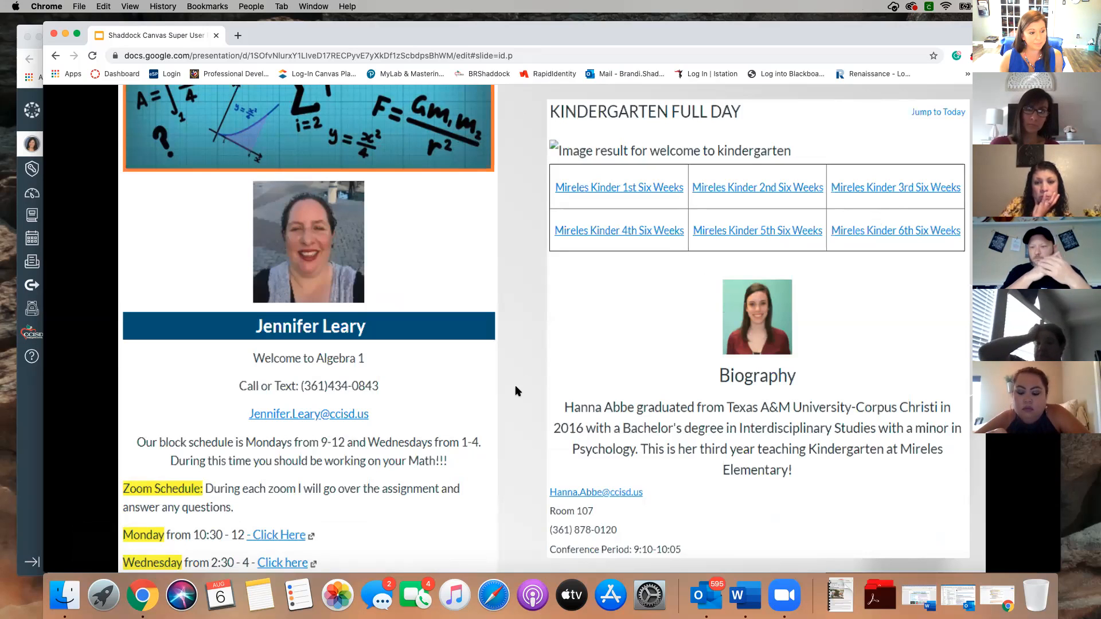
key(Right)
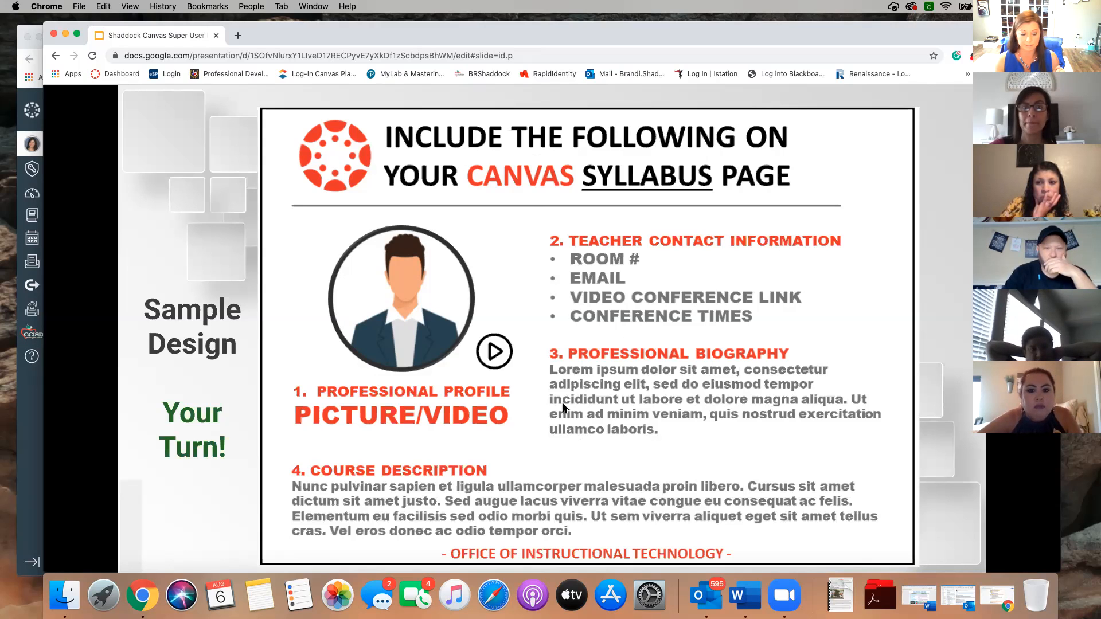
Switch to the Canvas window and open the Disctrict Wide 2020 course from the dashboard
click(29, 401)
scroll(98, 240, up, 5)
scroll(99, 240, up, 5)
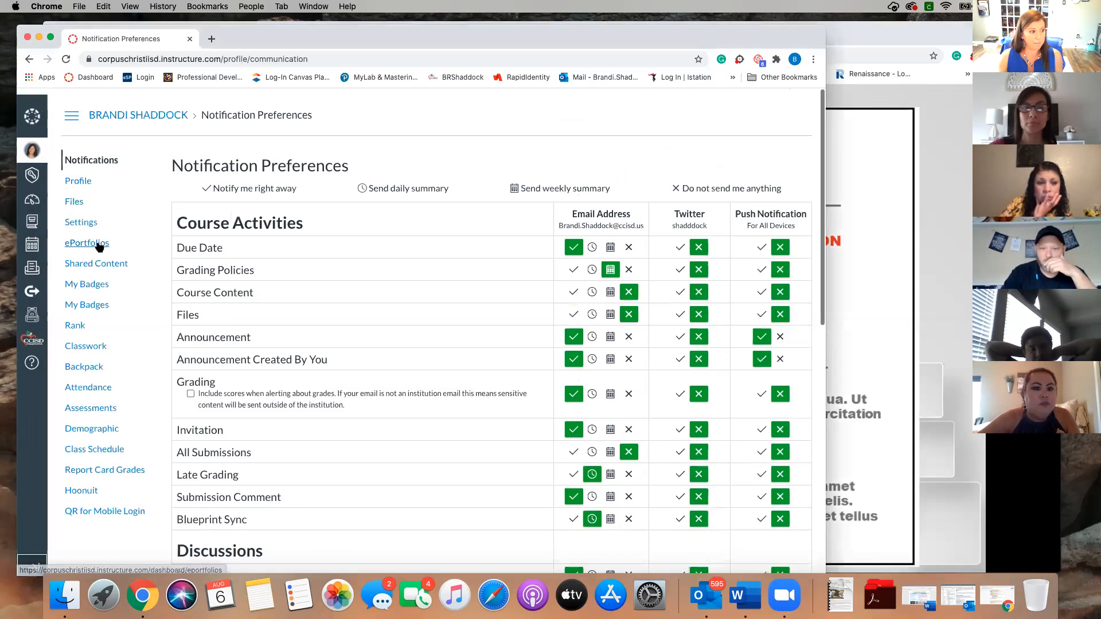
click(29, 195)
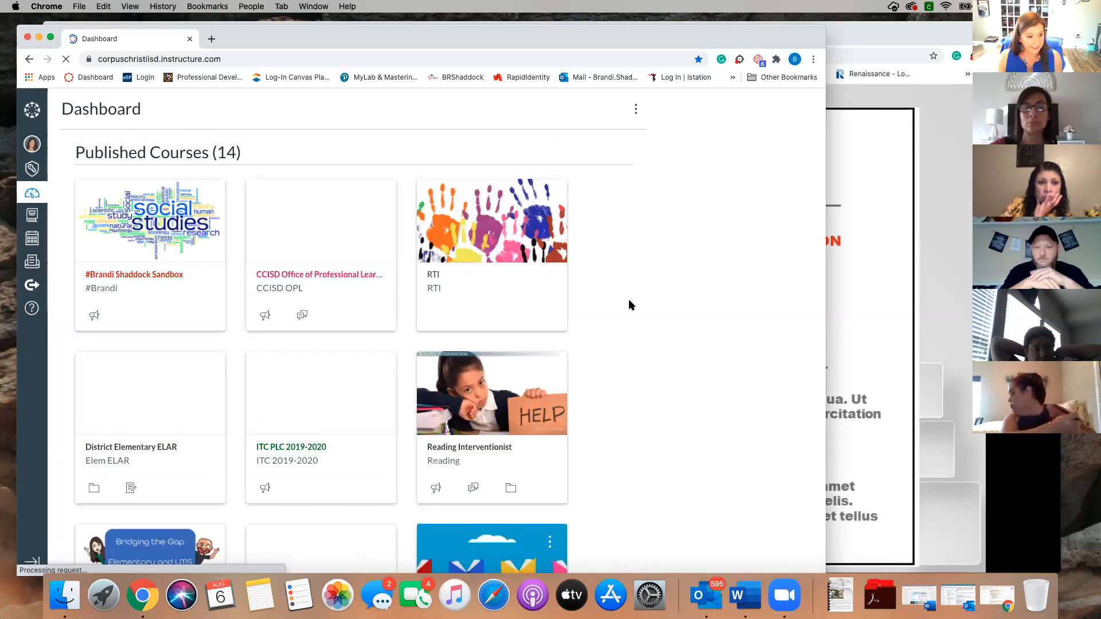
scroll(630, 304, down, 6)
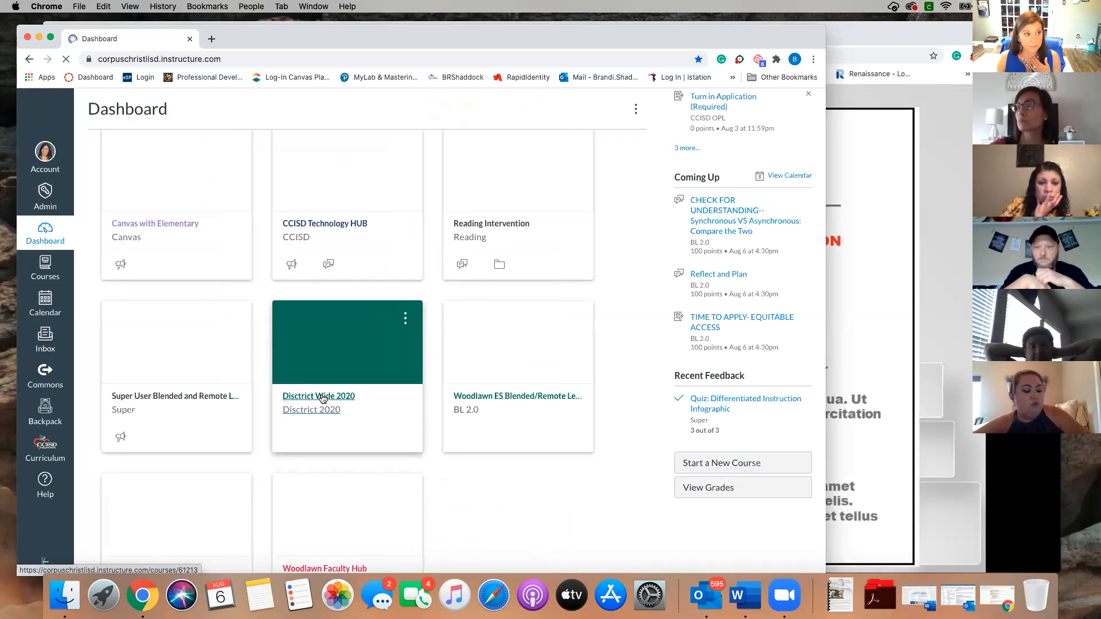
click(323, 400)
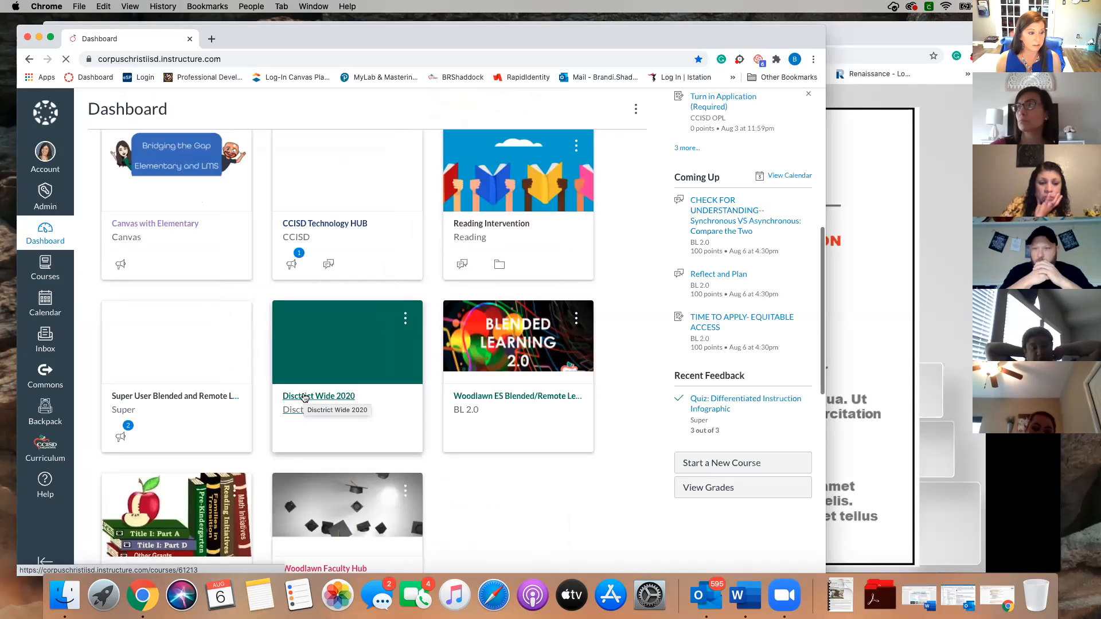
click(305, 398)
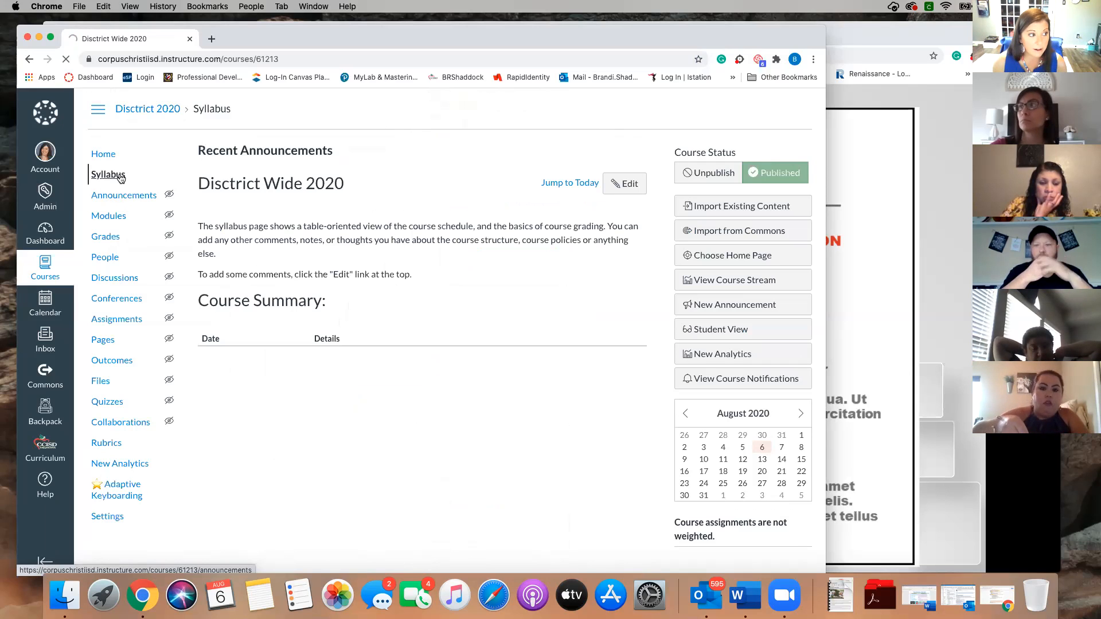
Open the course's Syllabus page for editing and place the cursor in the empty Syllabus Description
click(110, 176)
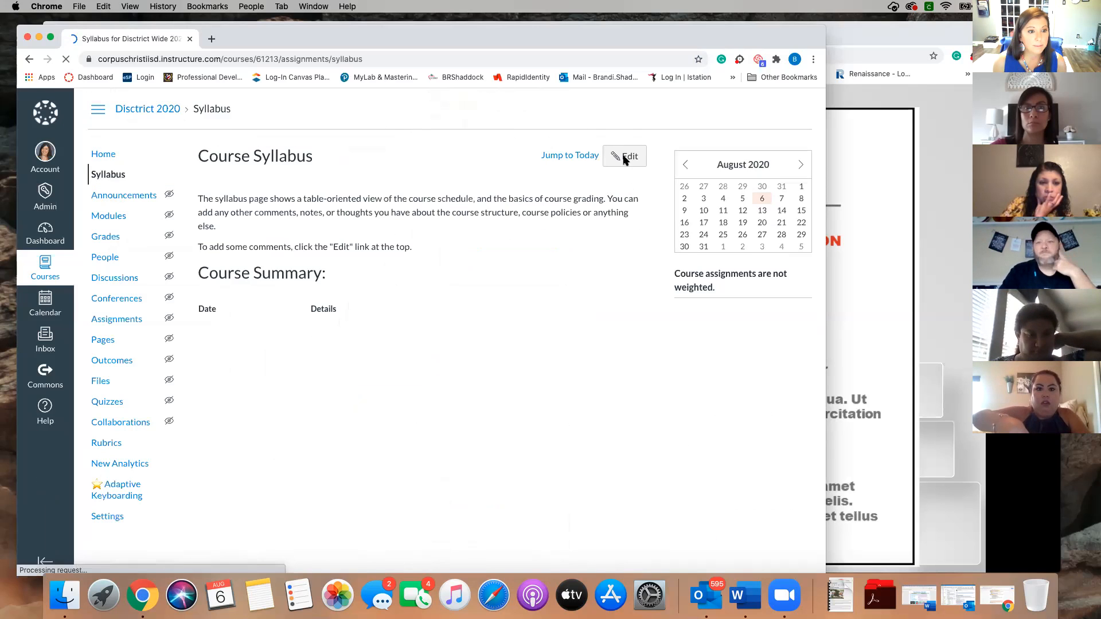
click(624, 157)
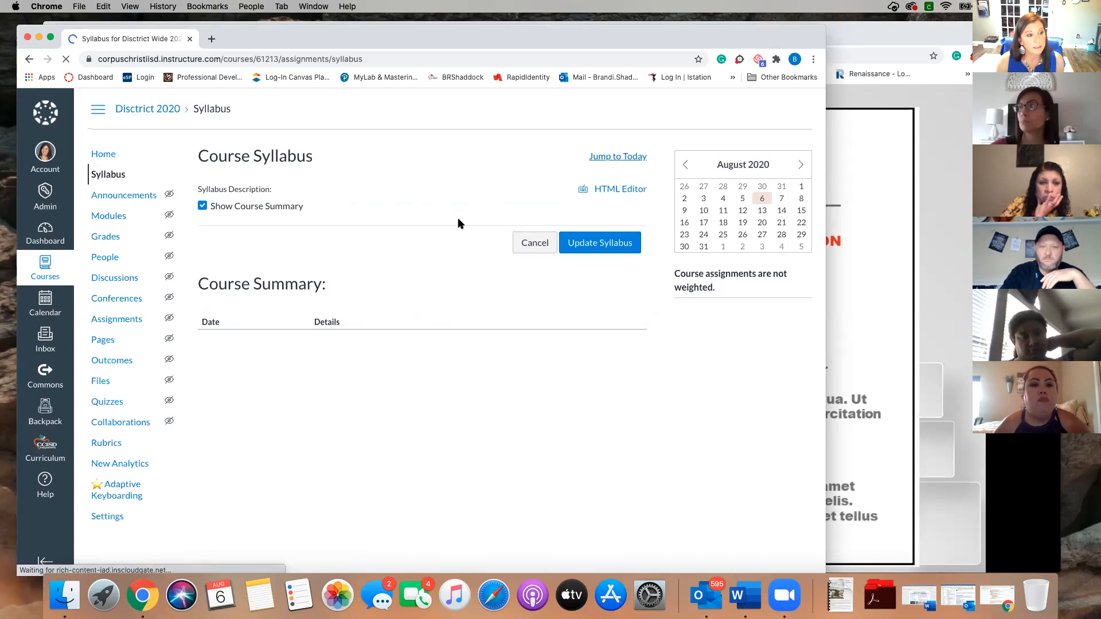
click(407, 306)
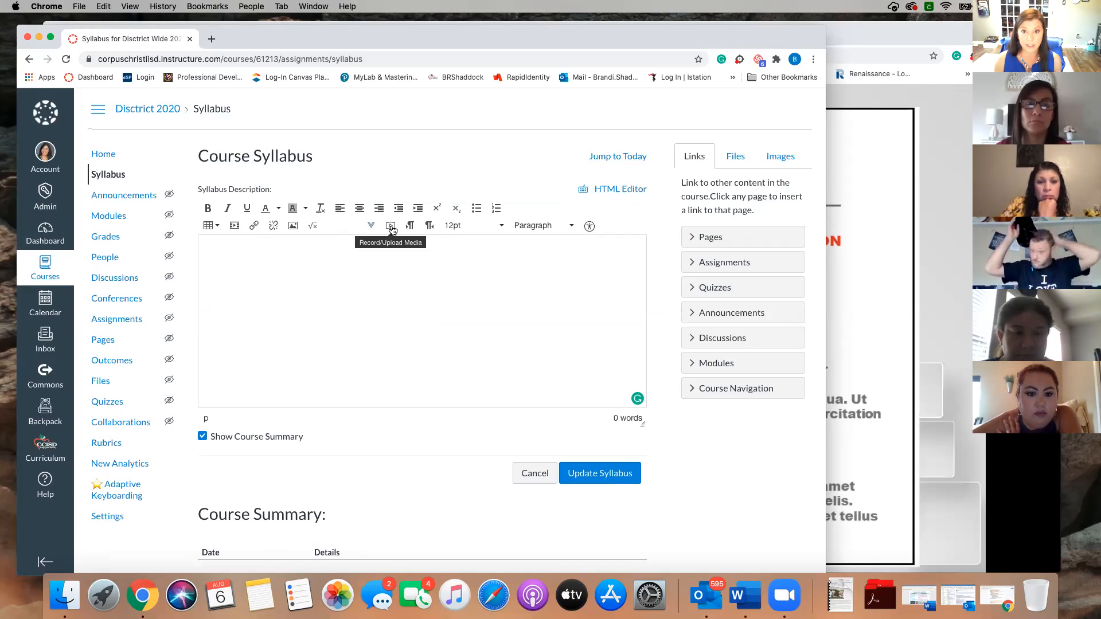
click(388, 277)
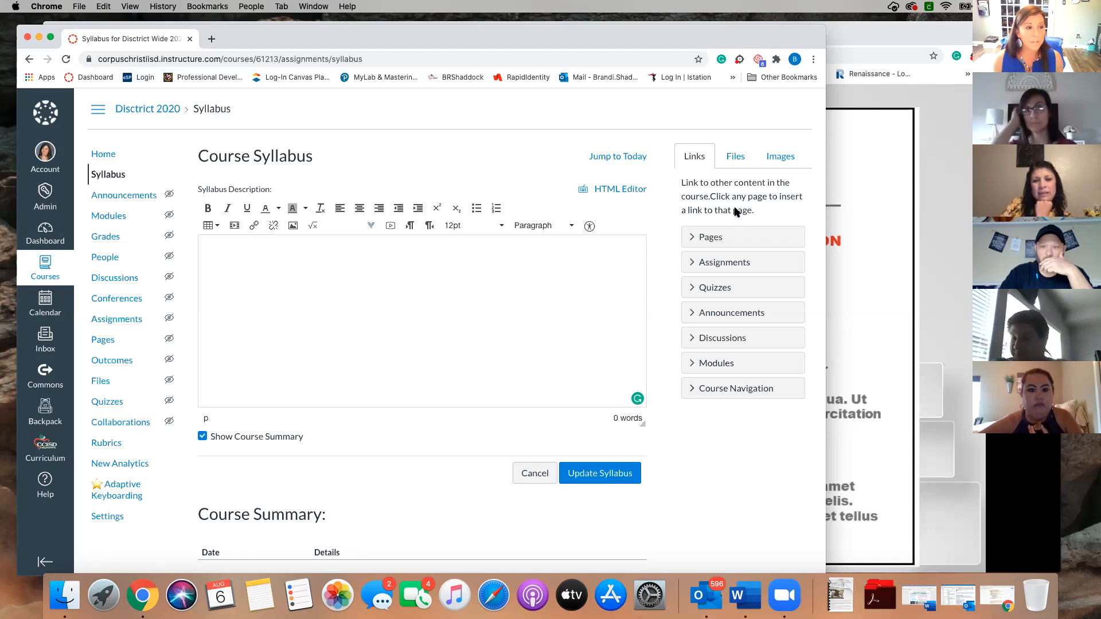
Shift the syllabus editor window aside and bring the Sample Design slide back into full view
drag(642, 44, 554, 41)
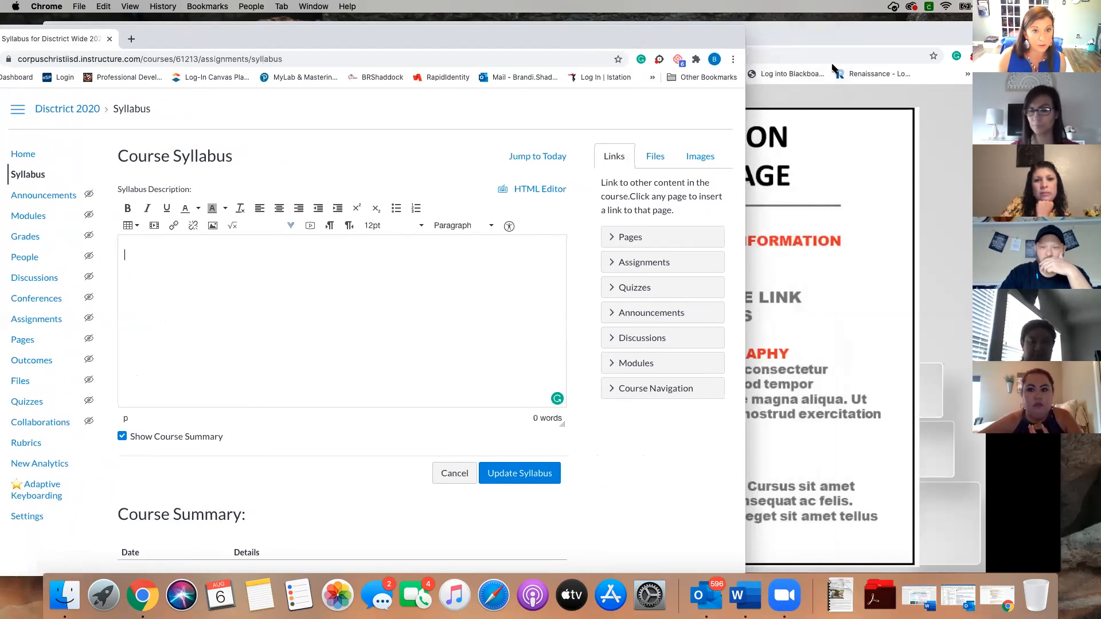
click(796, 42)
drag(799, 42, 769, 39)
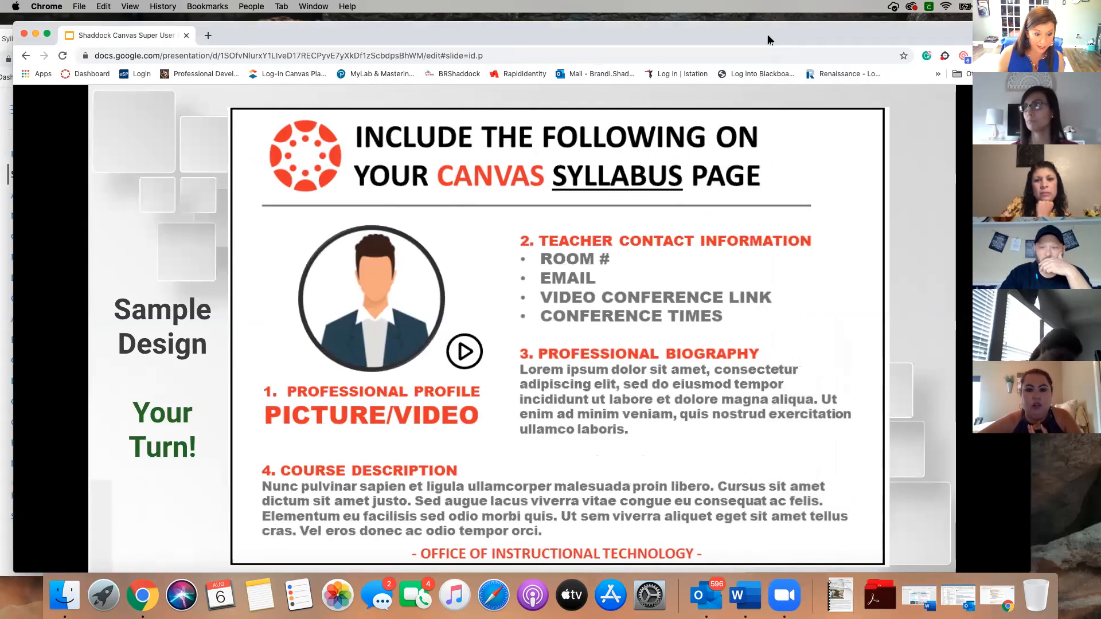
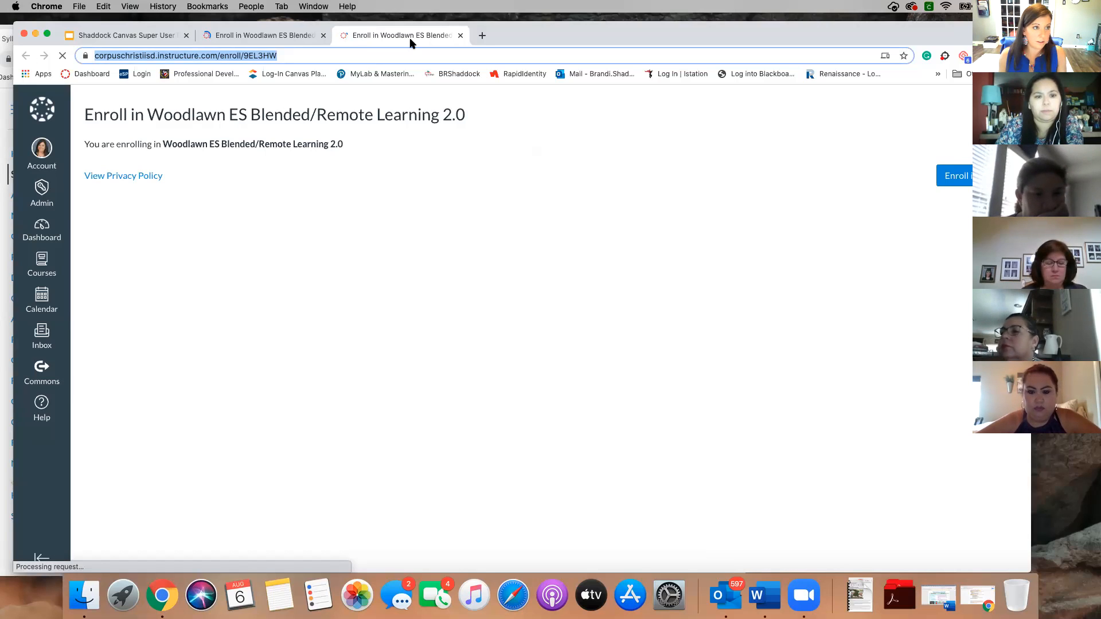
drag(459, 34, 450, 44)
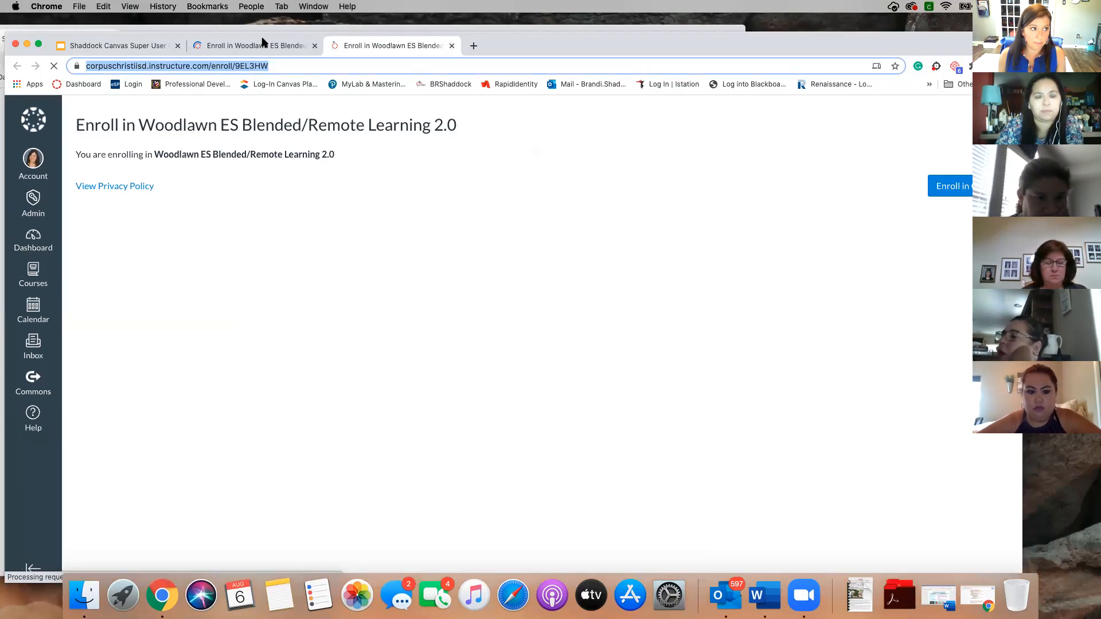
Close the leftover Woodlawn ES Blended/Remote Learning 2.0 enrollment tabs and return to the Sample Design slide
click(451, 46)
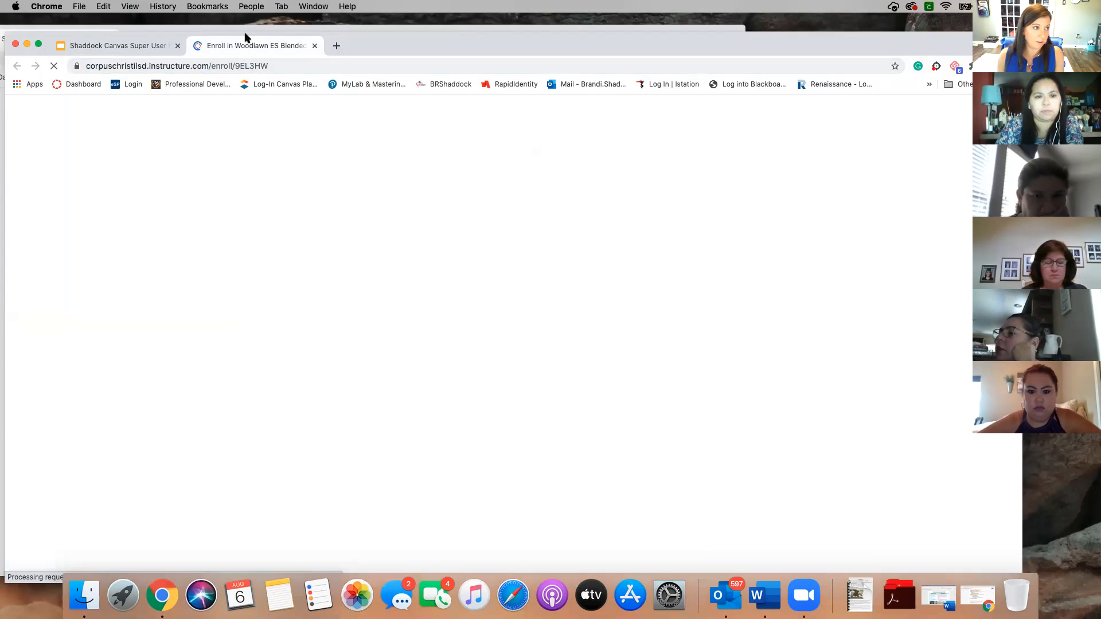
drag(244, 37, 246, 32)
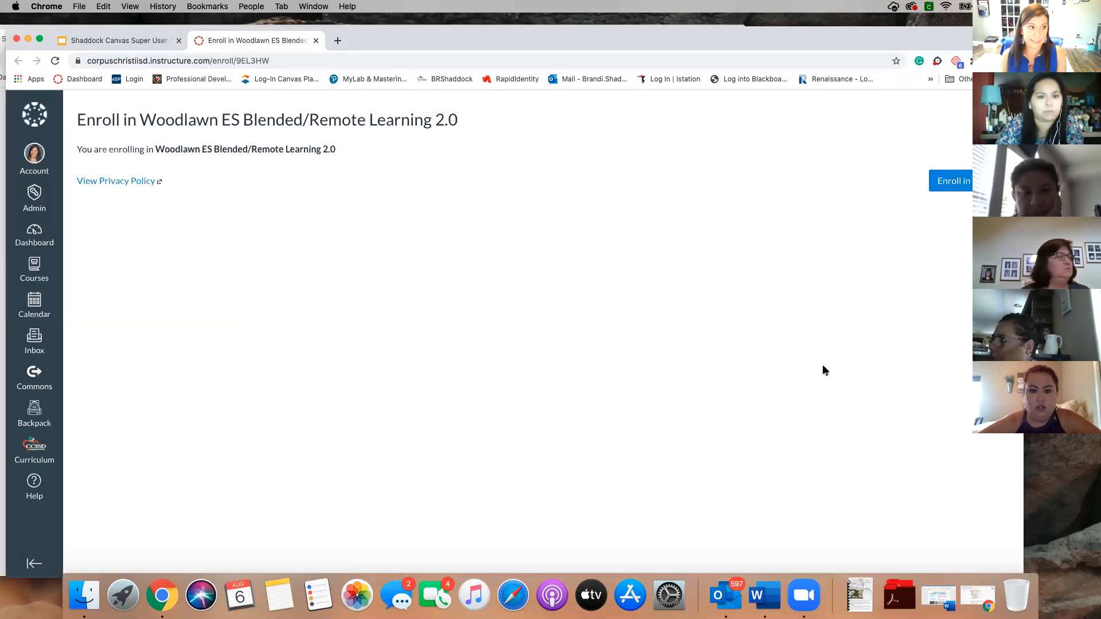
click(24, 236)
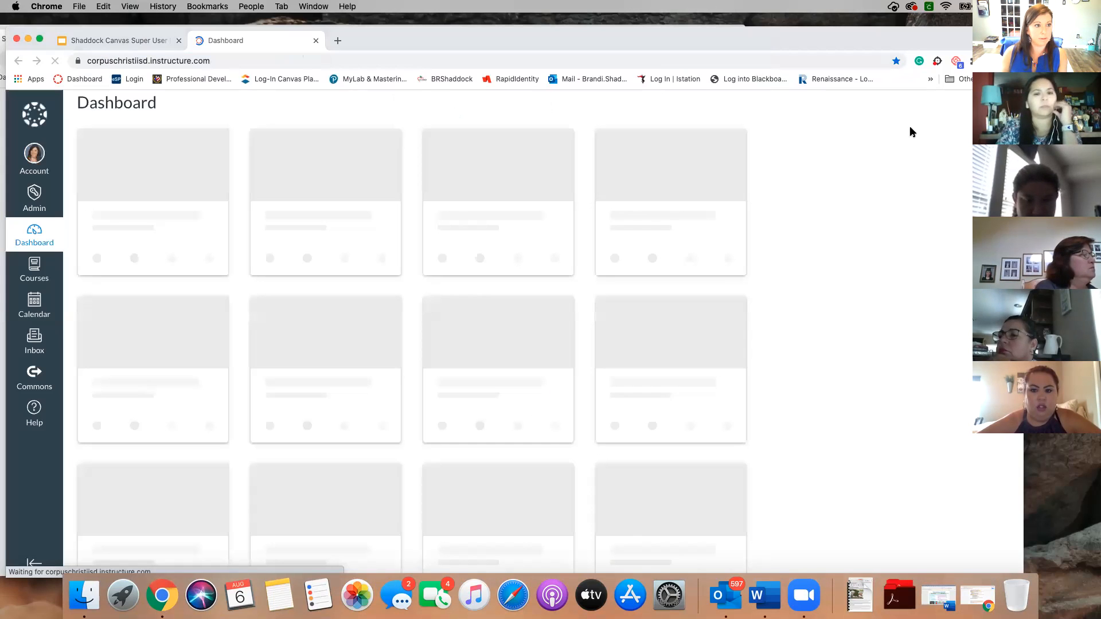
click(316, 40)
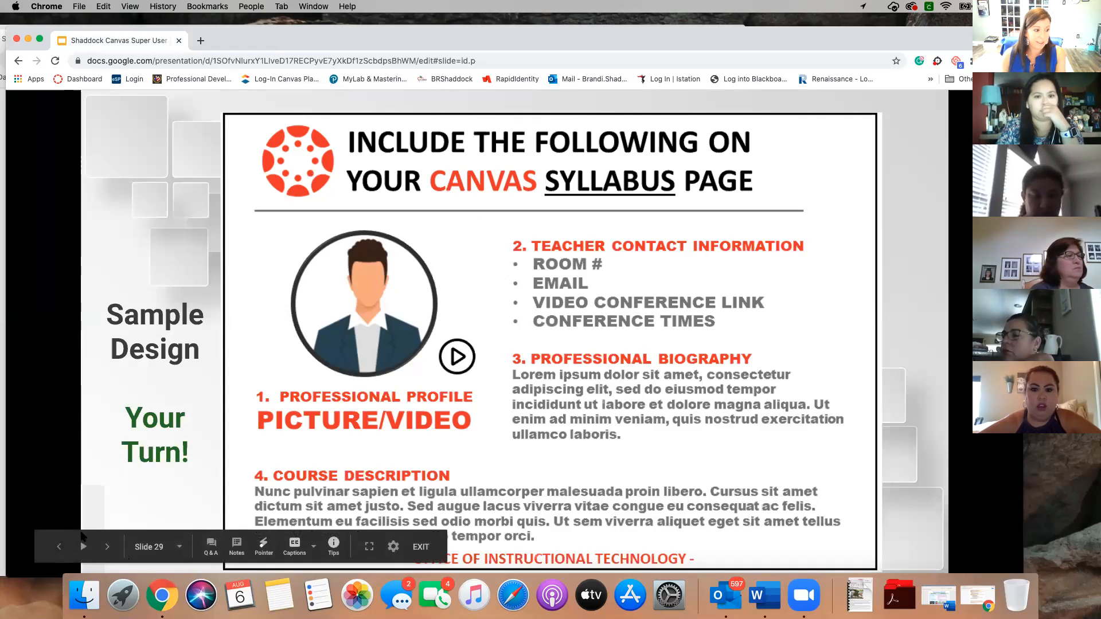
Advance the presentation from Sample Design through Publishing Courses, Creating in Canvas and Hands-On Practice to the Creating A Module slide
click(107, 549)
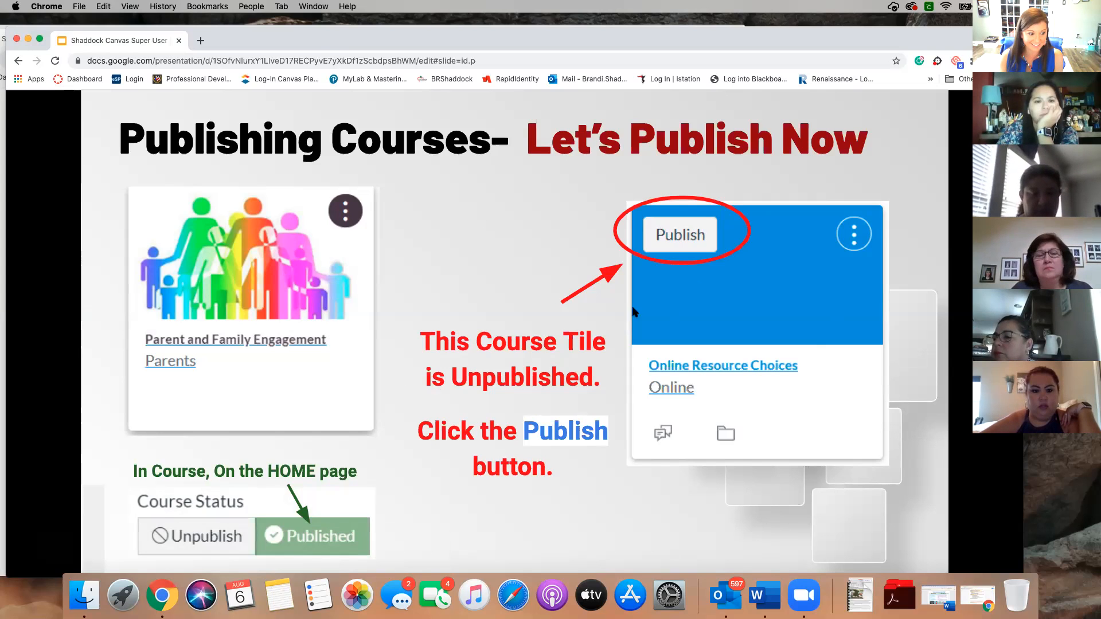
click(506, 377)
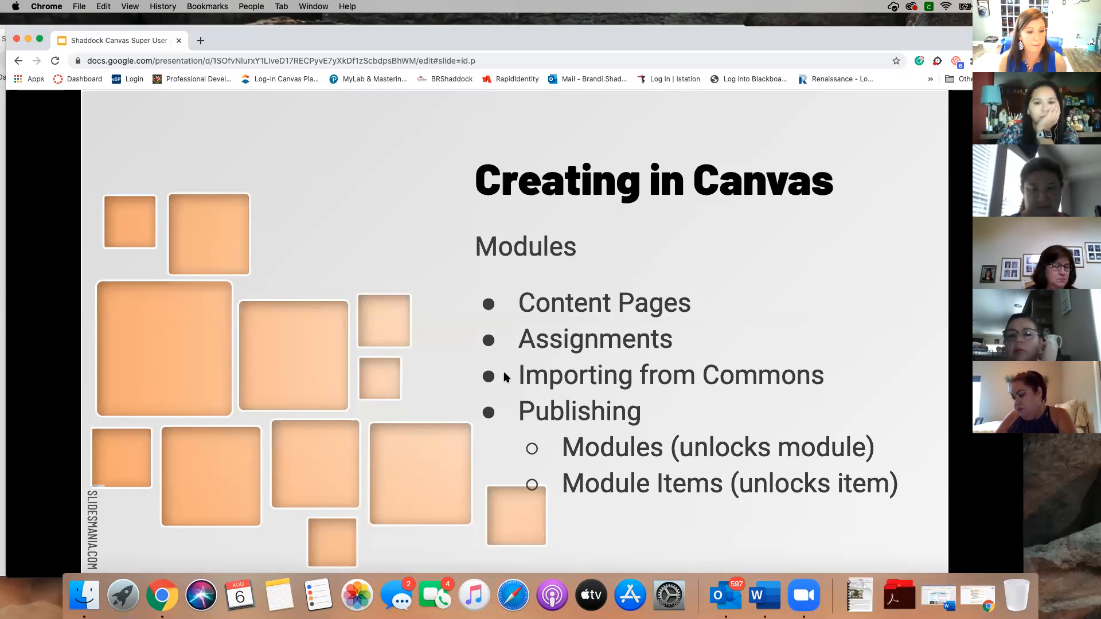
key(Right)
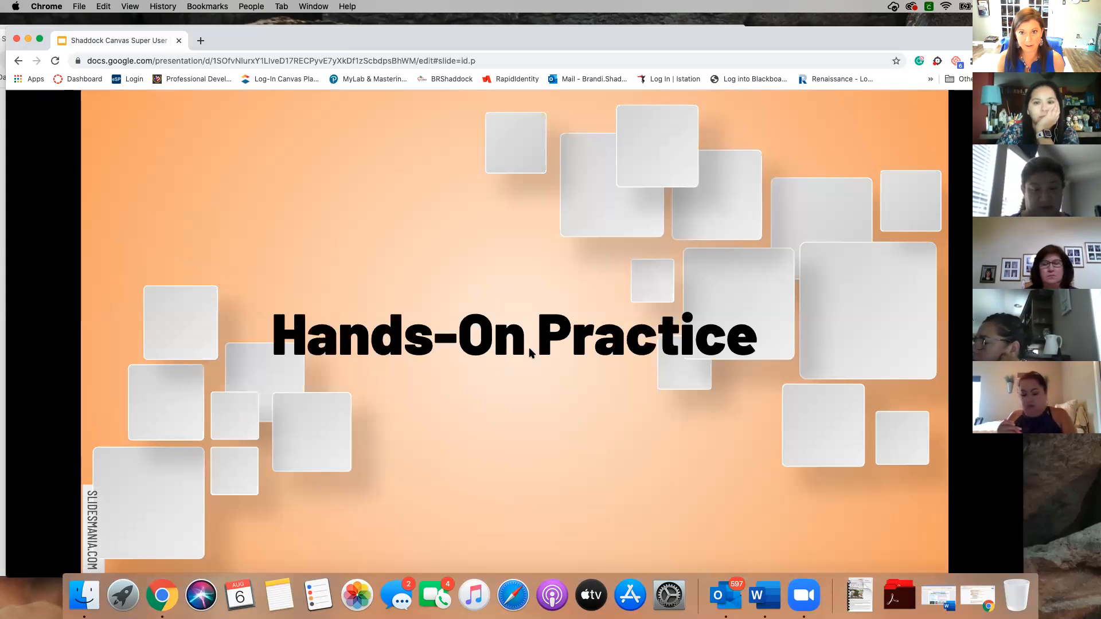
key(Right)
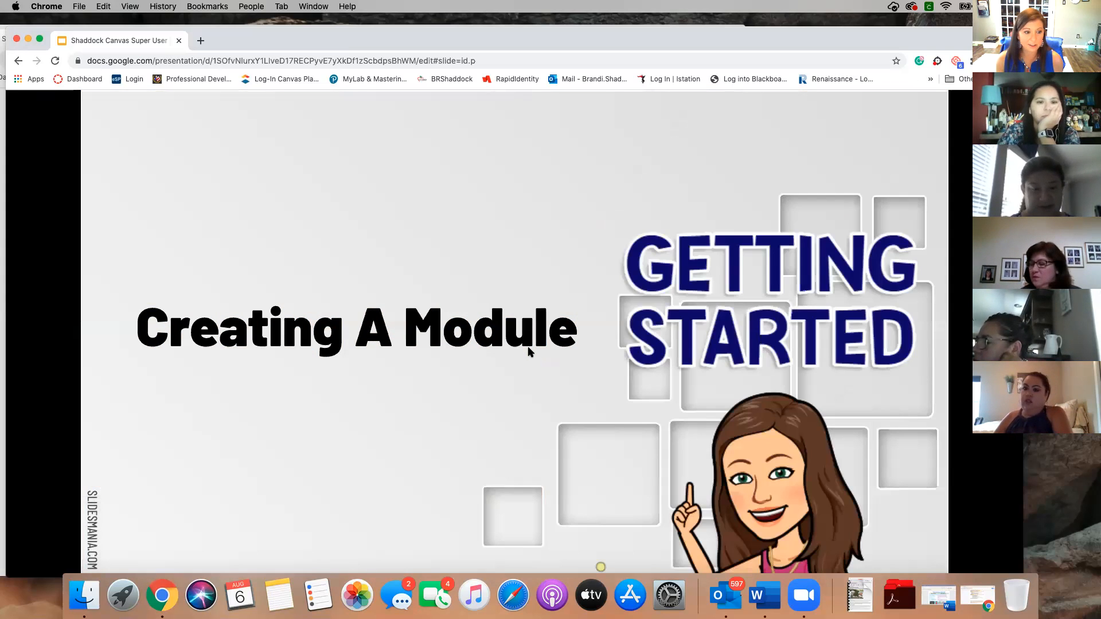
Bring the course syllabus editor window back into view, enter "Hello" as the Syllabus Description and save the syllabus
mouse_move(252, 44)
mouse_down()
mouse_move(570, 67)
mouse_move(1100, 57)
mouse_move(1100, 47)
mouse_move(231, 40)
mouse_up()
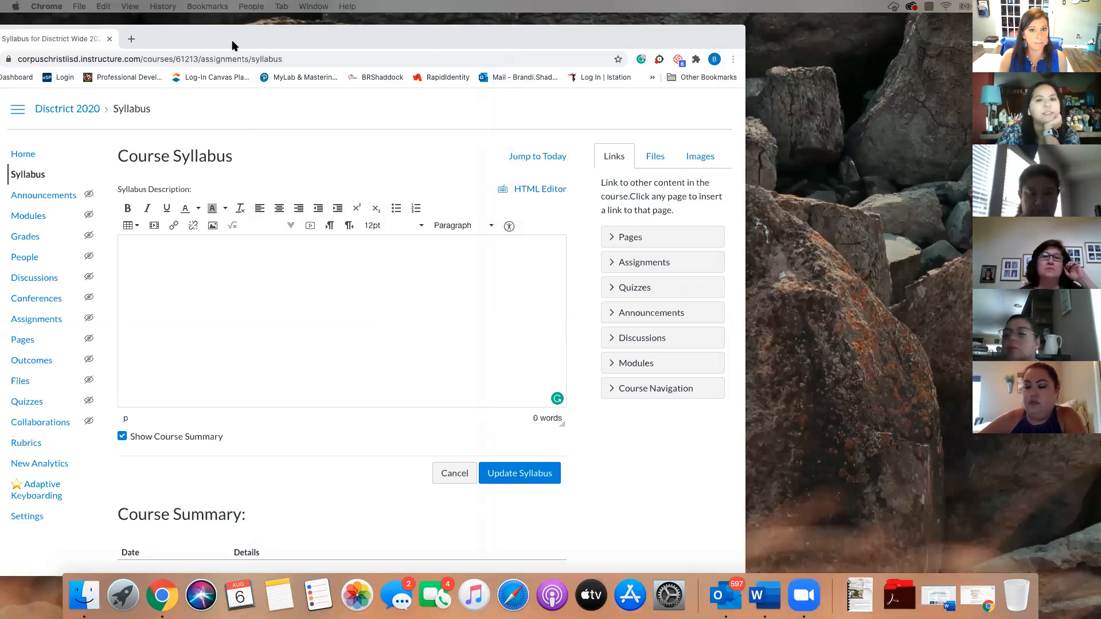
drag(353, 43, 521, 46)
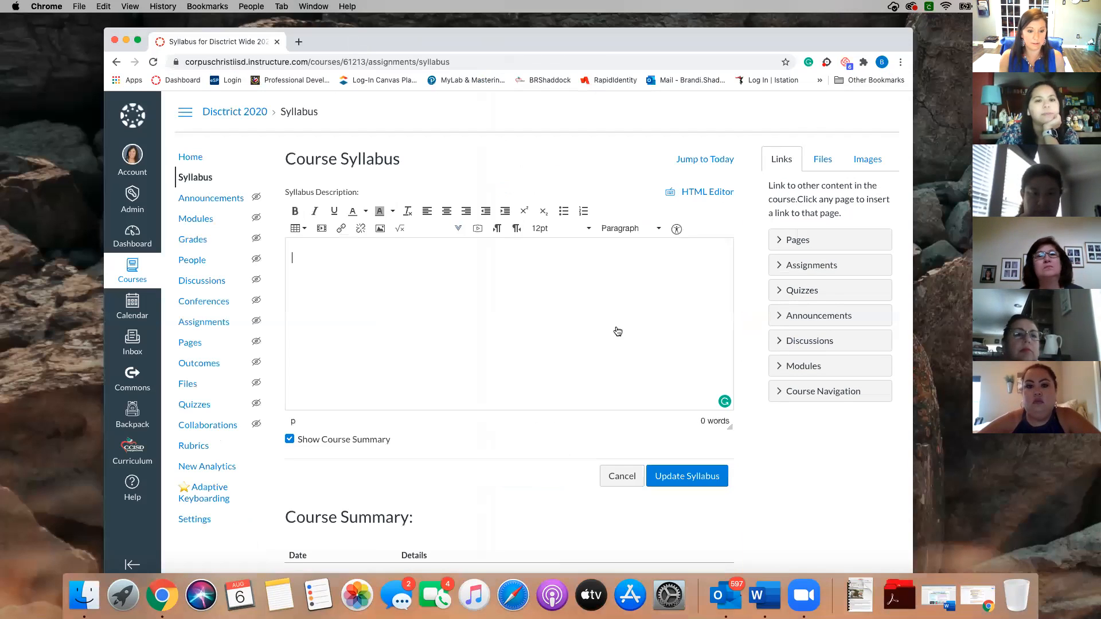
click(567, 326)
text(Hello)
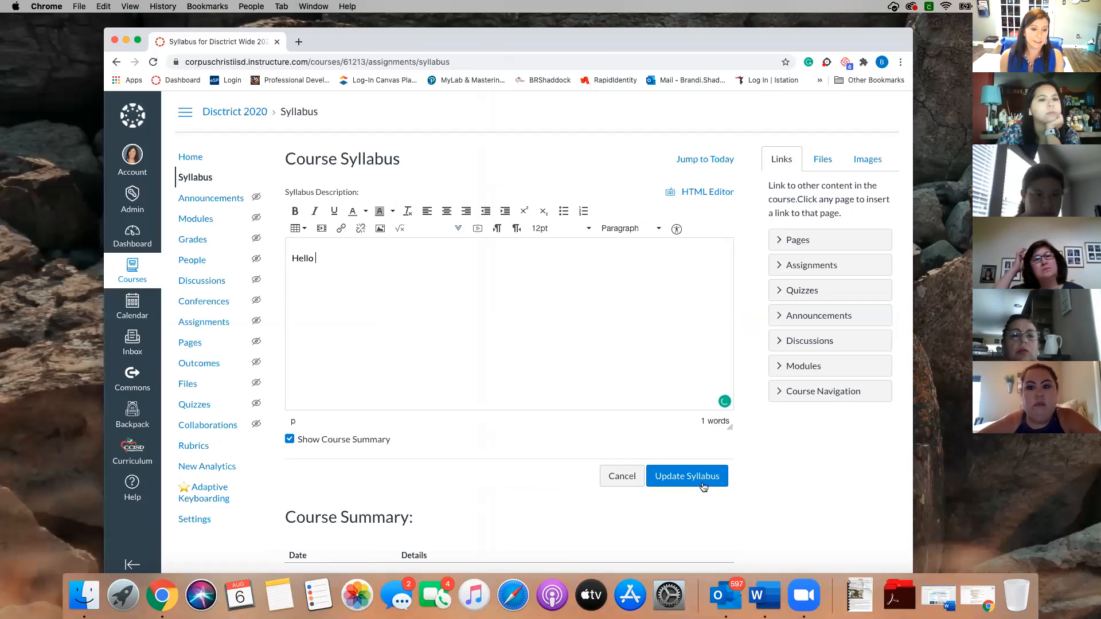
click(704, 487)
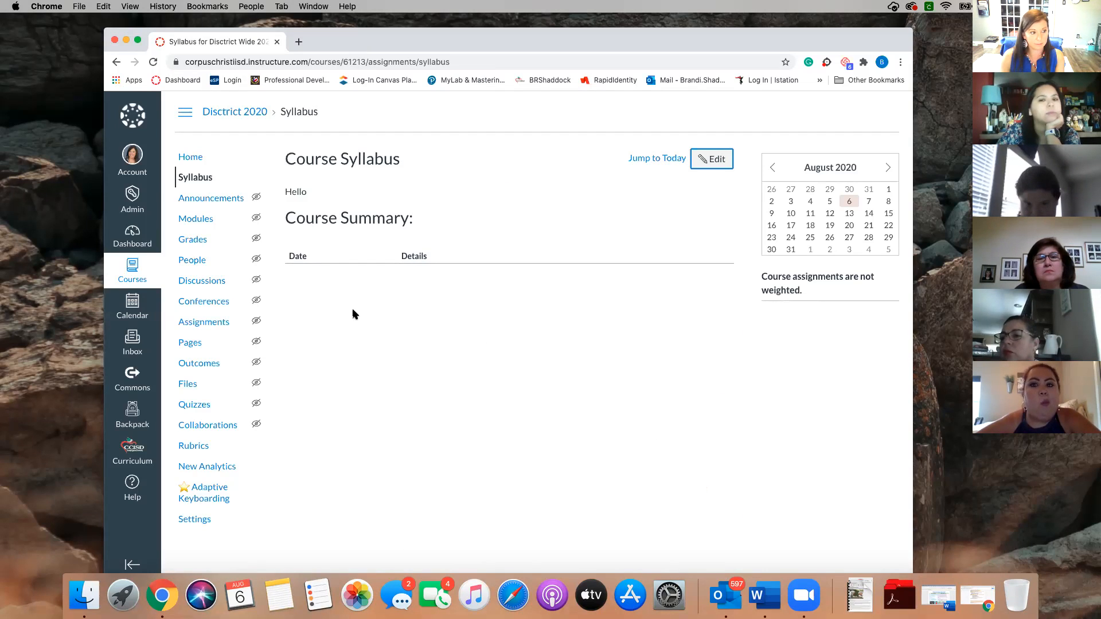
View the course's Modules page and look through the complete All Courses list down to the unpublished courses
click(189, 220)
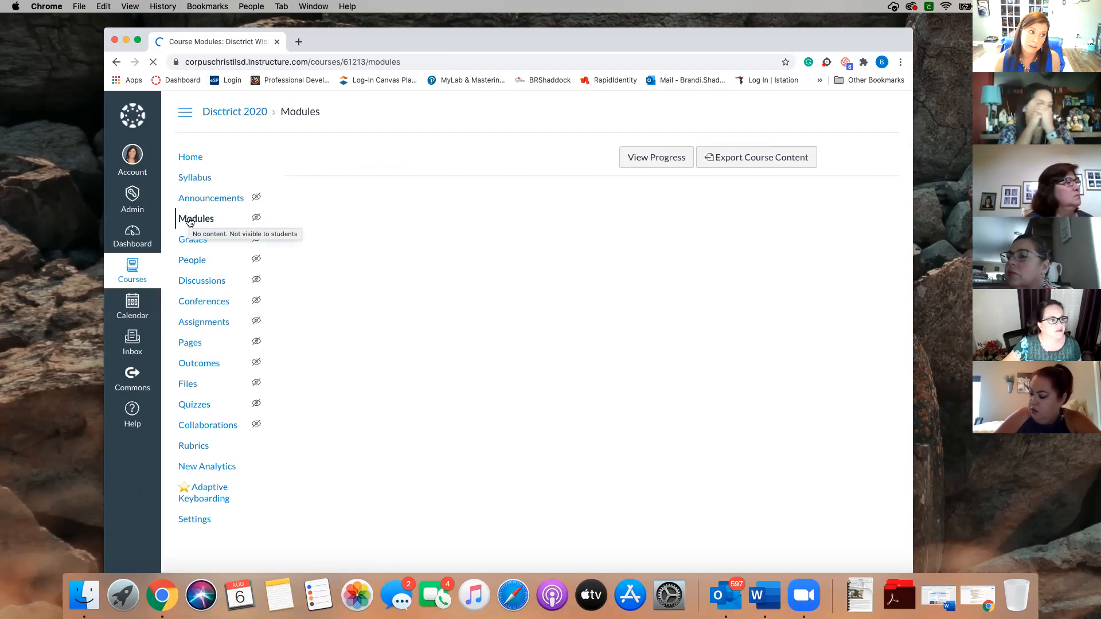
click(133, 271)
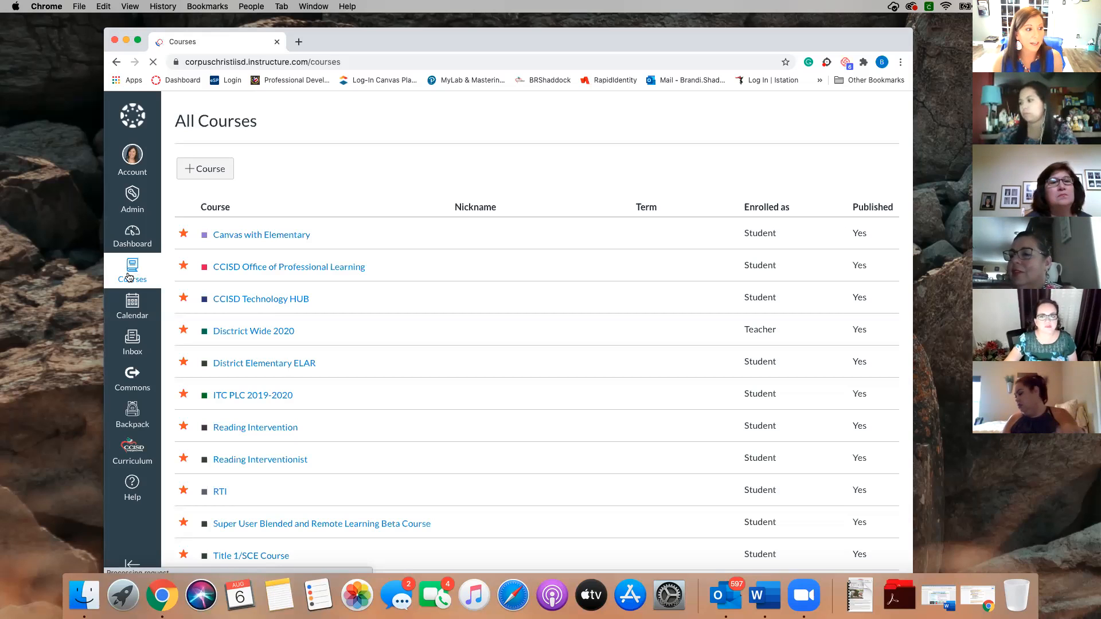
scroll(315, 389, down, 5)
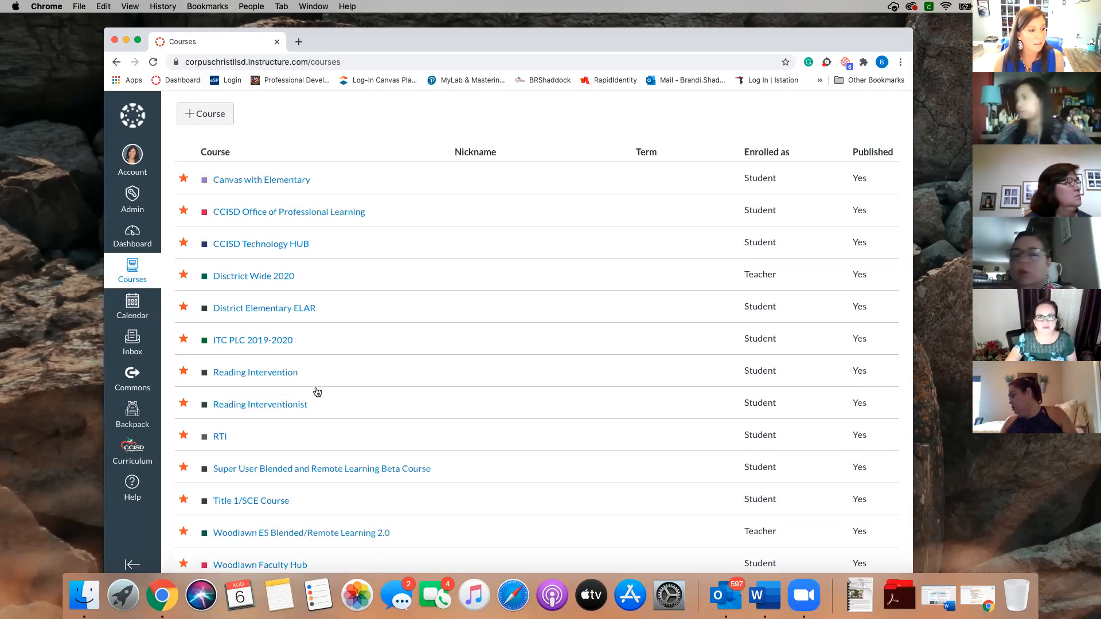
scroll(316, 391, down, 4)
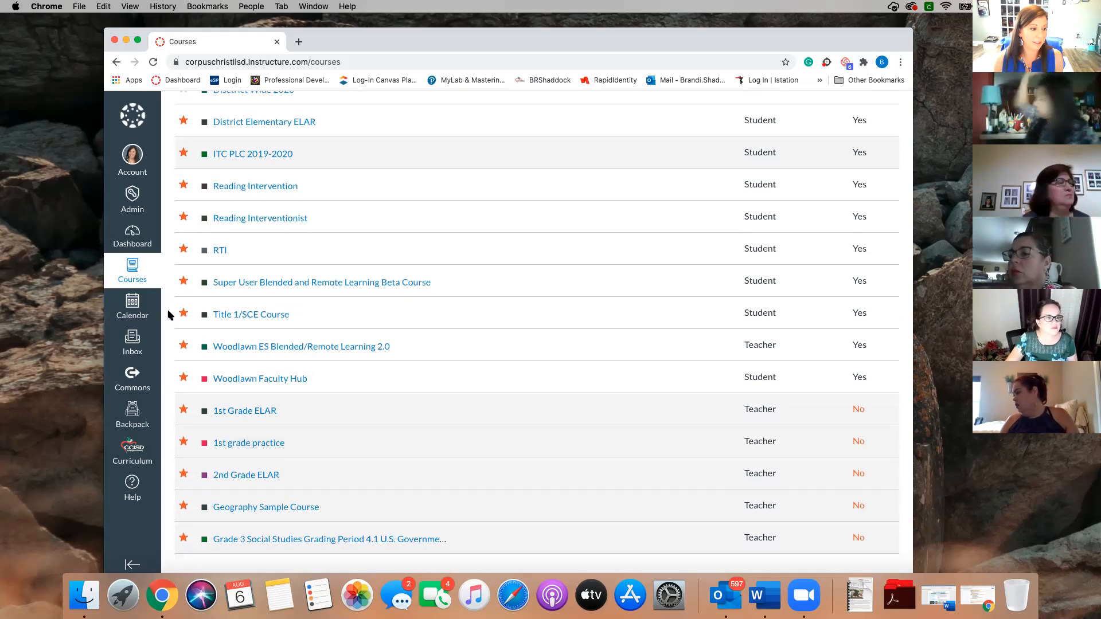
Reopen the Disctrict Wide 2020 course from the dashboard and go to its Modules page
click(130, 235)
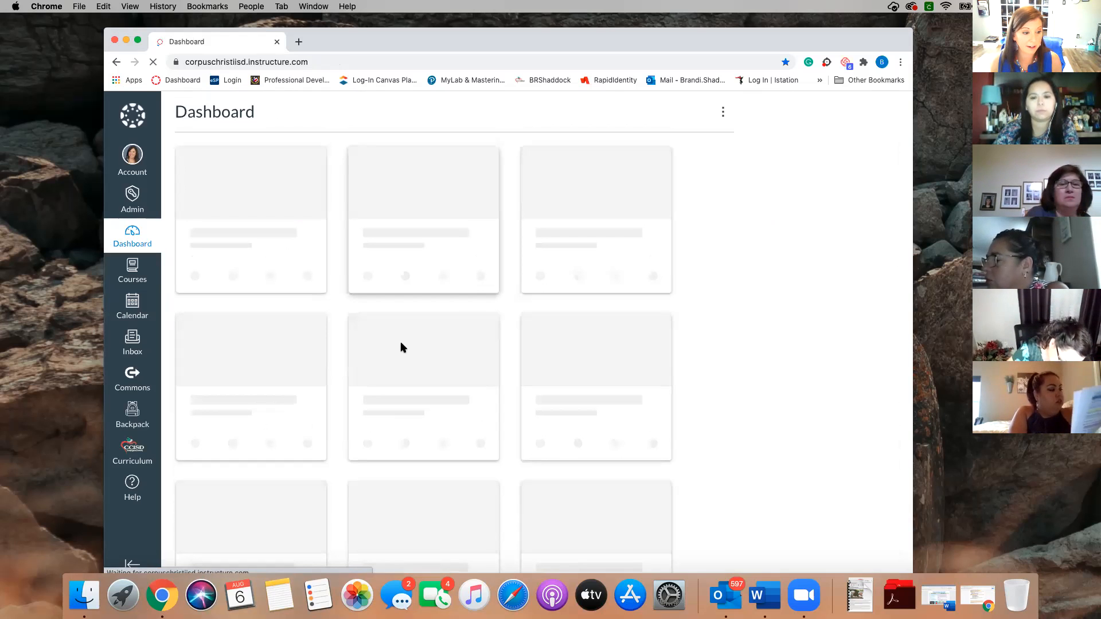
scroll(400, 341, down, 3)
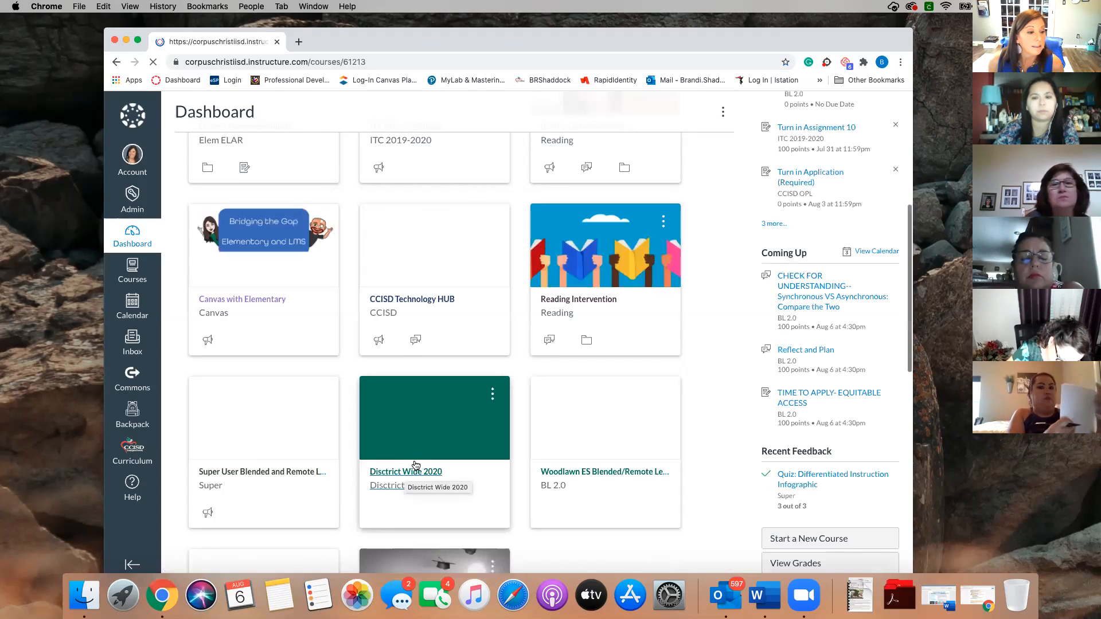
click(428, 472)
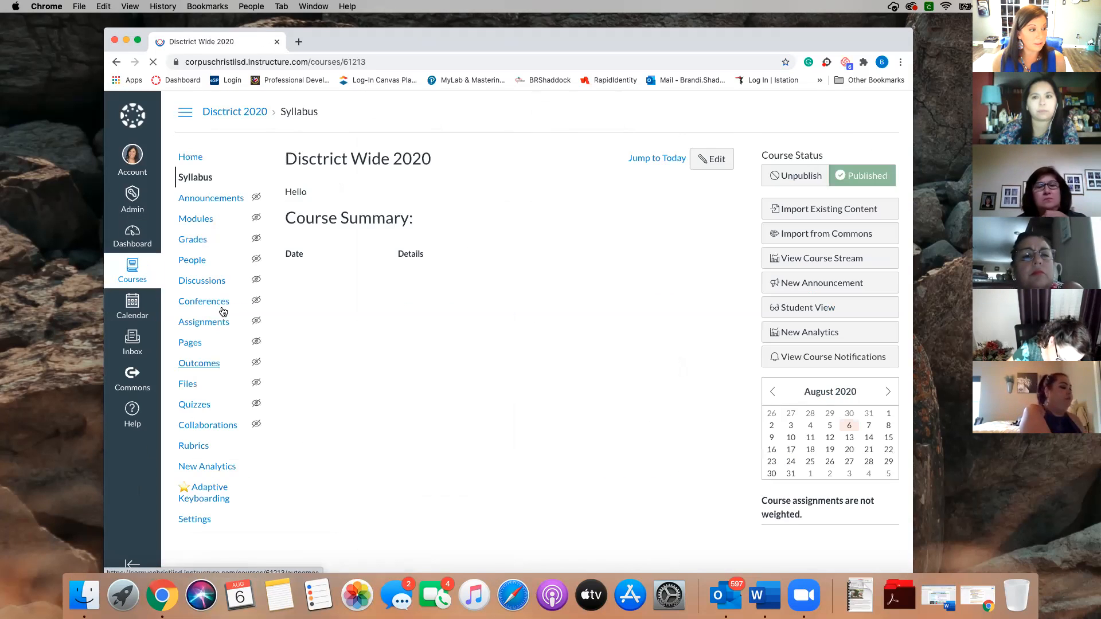
click(196, 220)
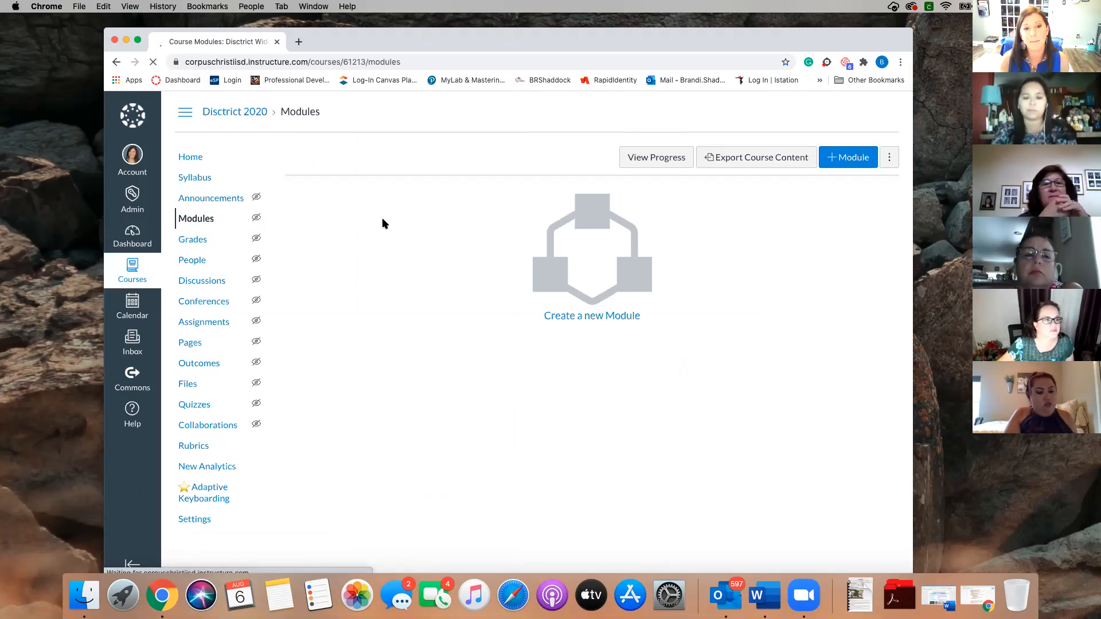
Add a module named "Getting Started" to the course and publish it
click(854, 160)
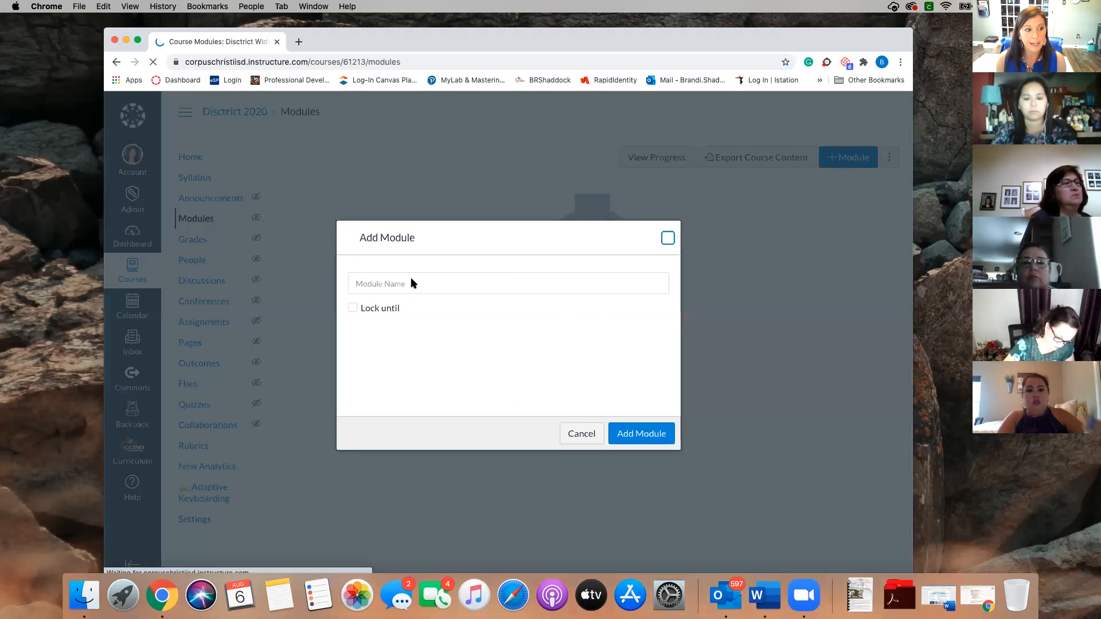
click(412, 281)
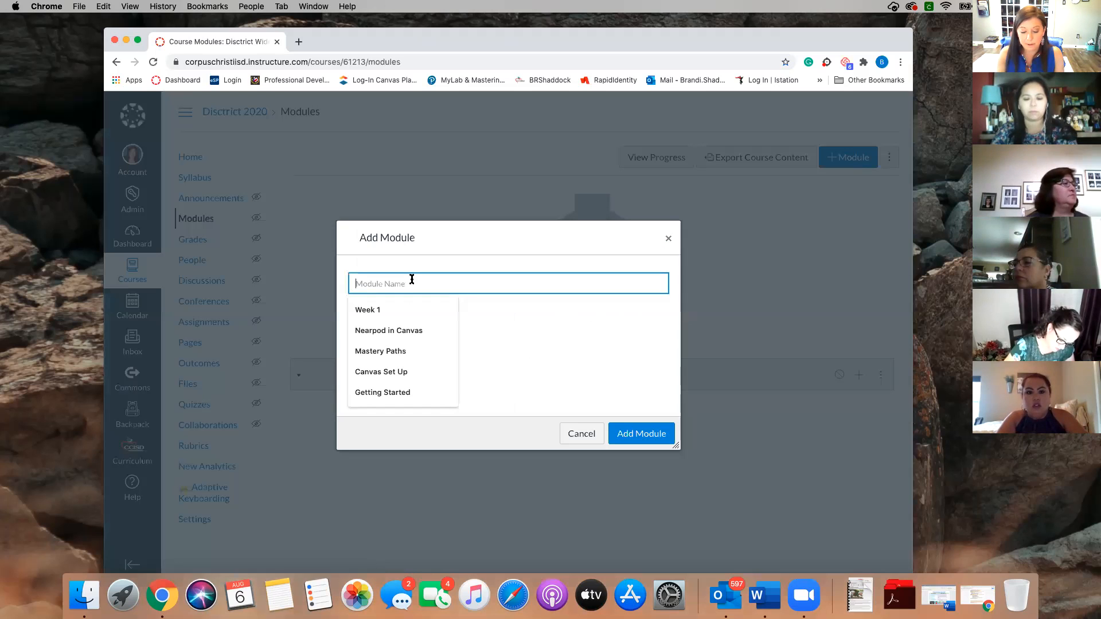
text(Get)
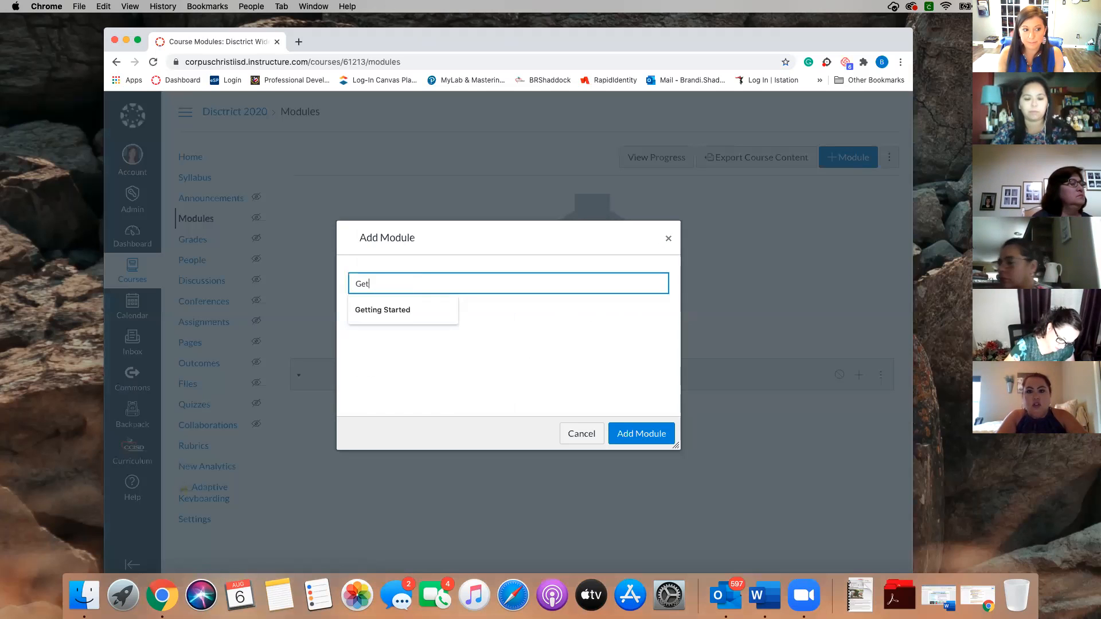
text(ting Started)
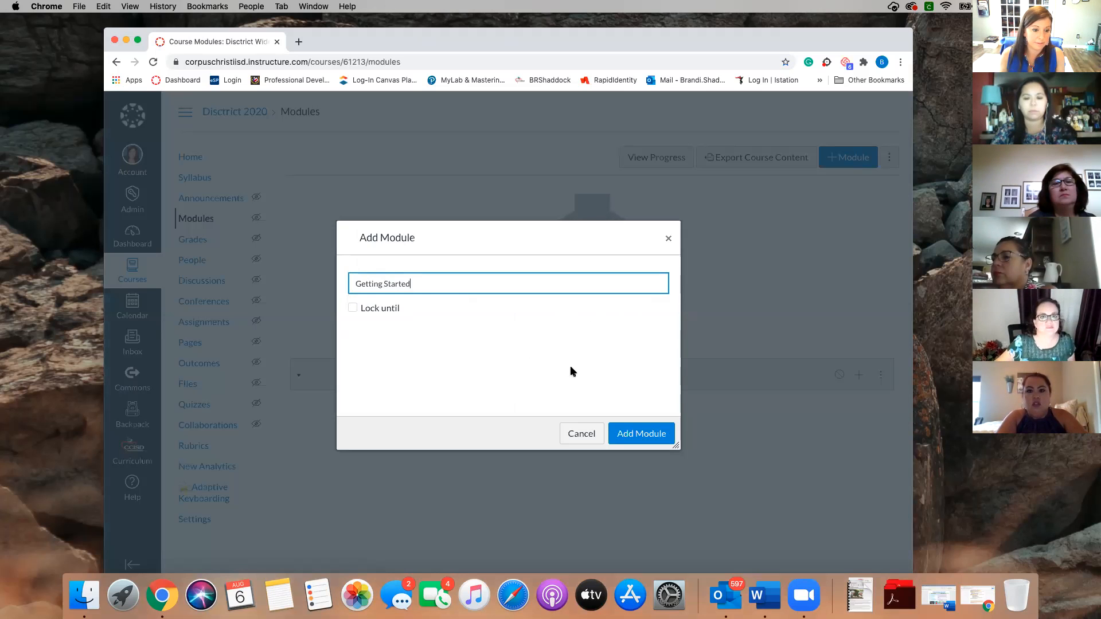
click(643, 434)
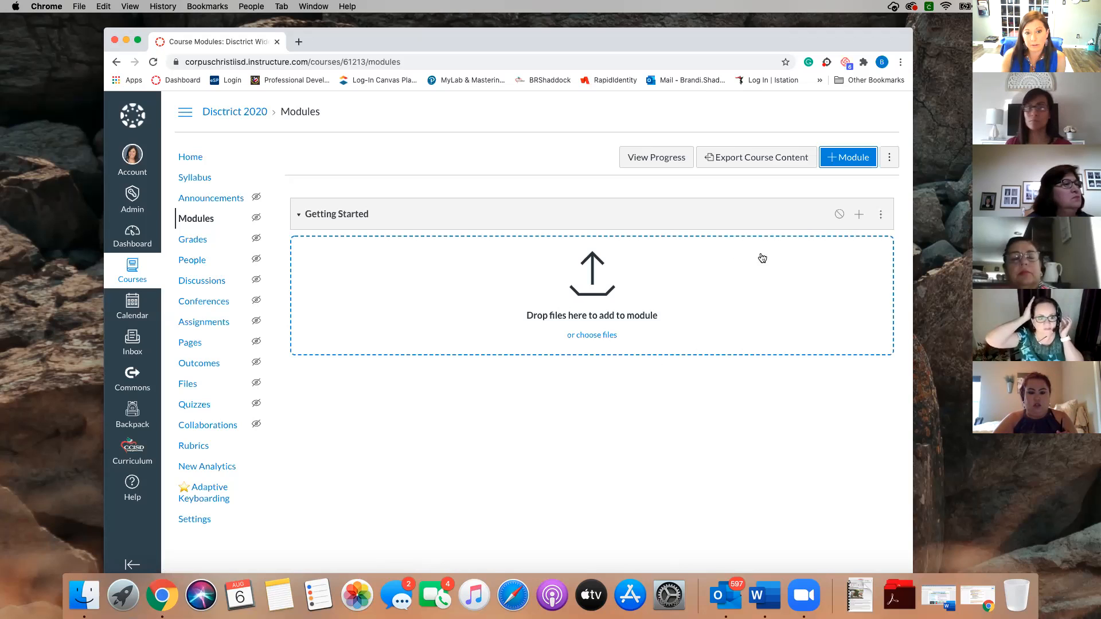
click(838, 216)
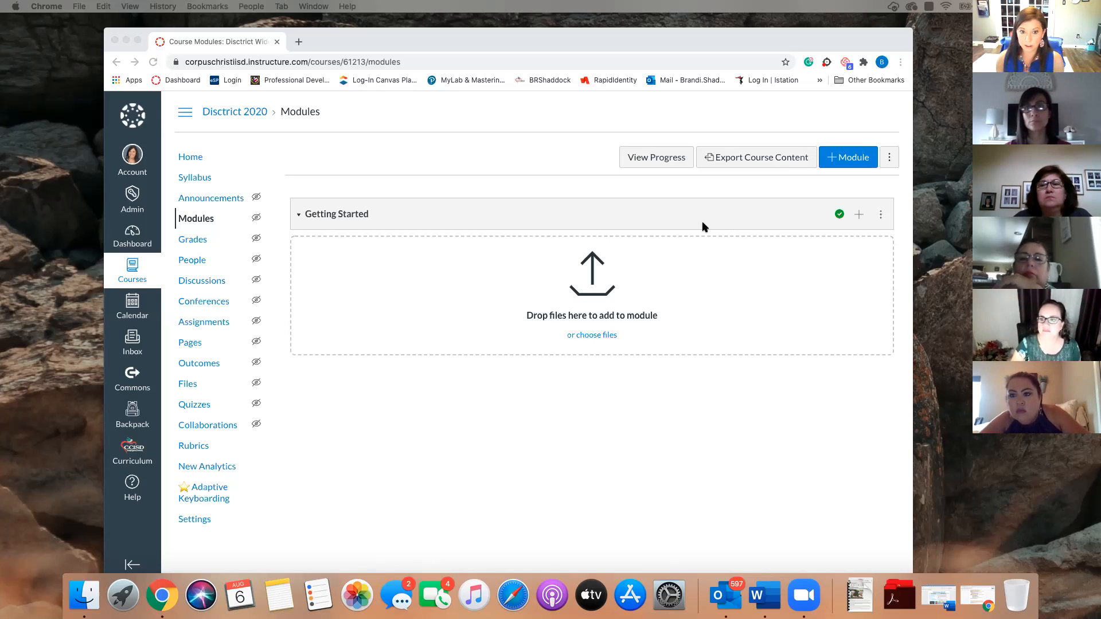
Add a new page named "Getting to know teacher" to the Getting Started module without indentation
click(859, 218)
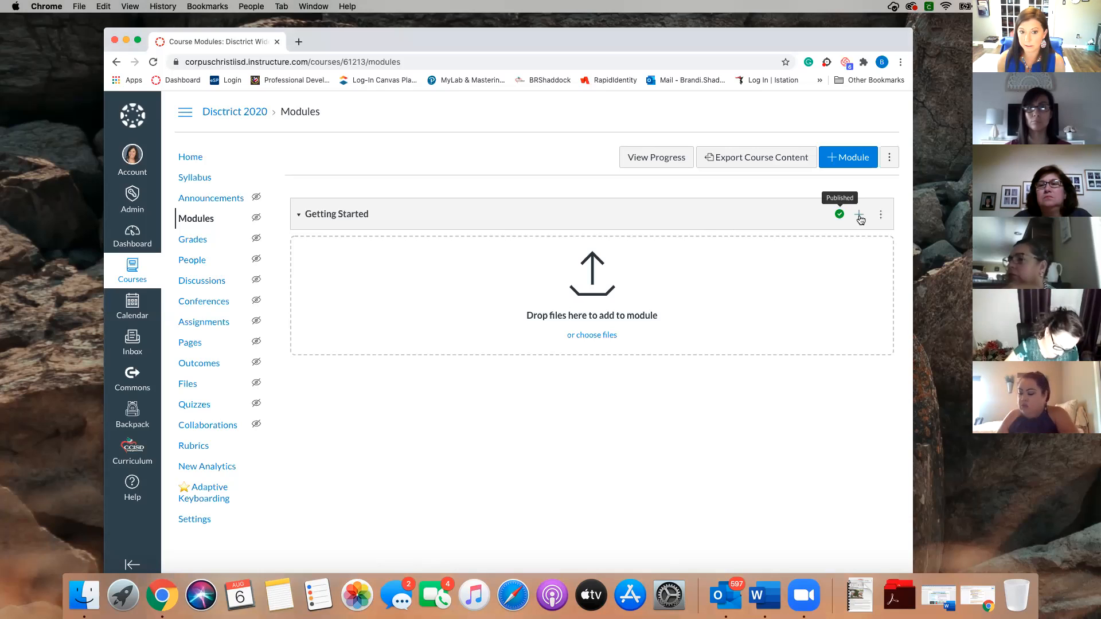
click(859, 216)
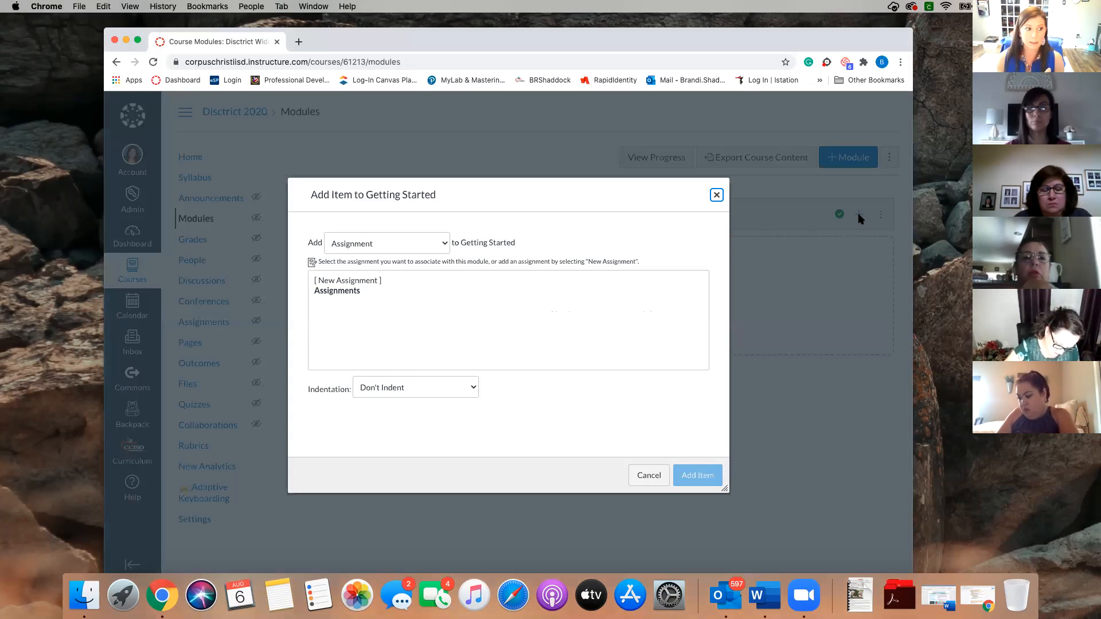
click(436, 243)
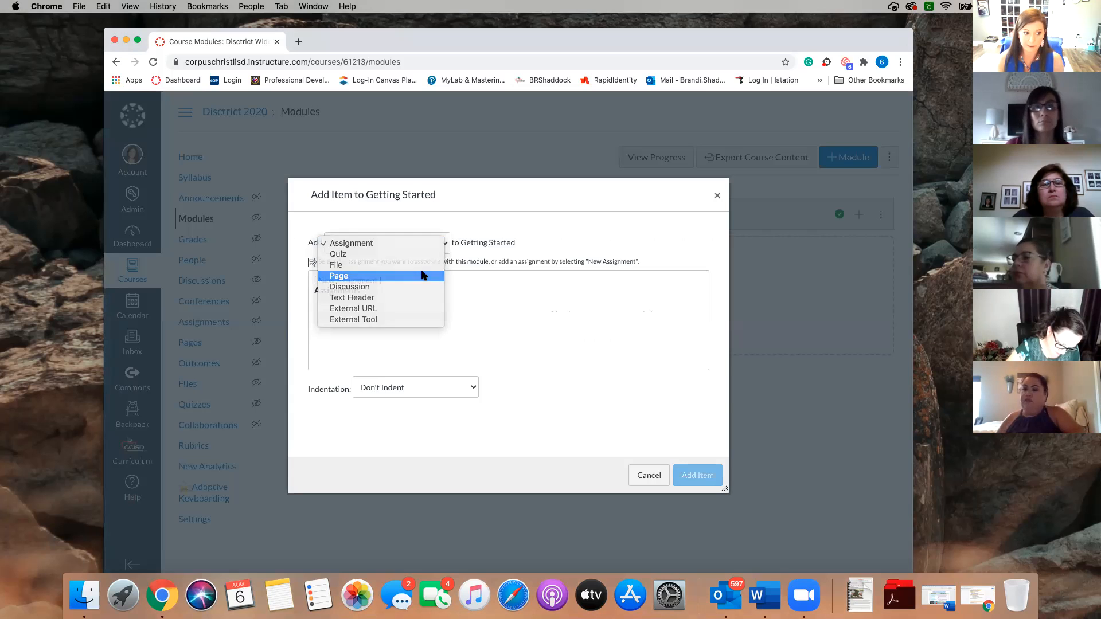
click(423, 276)
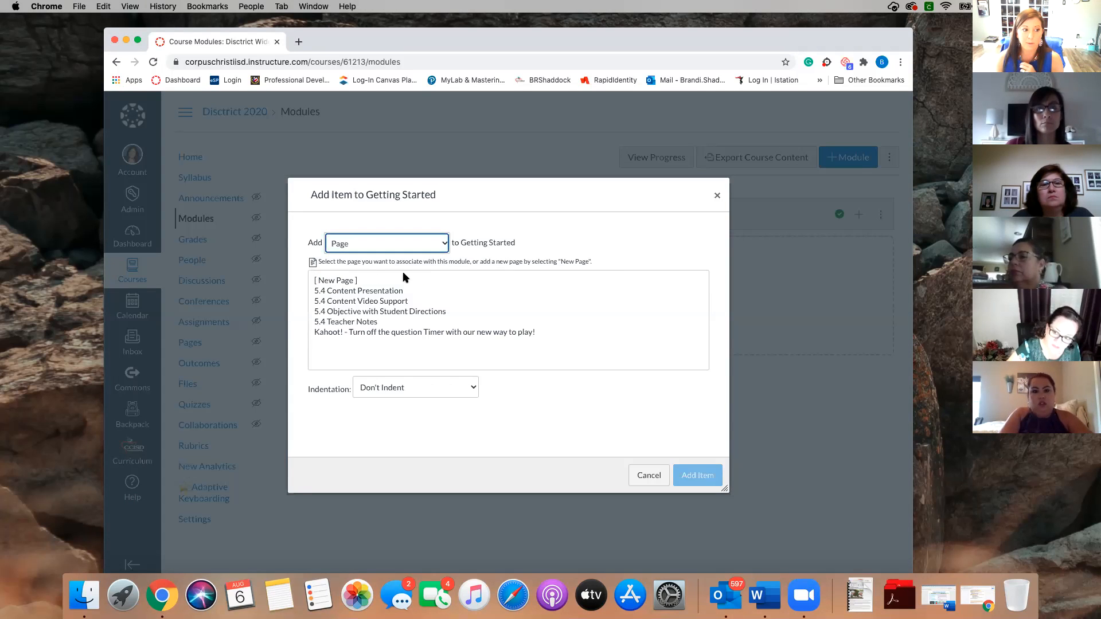
click(339, 281)
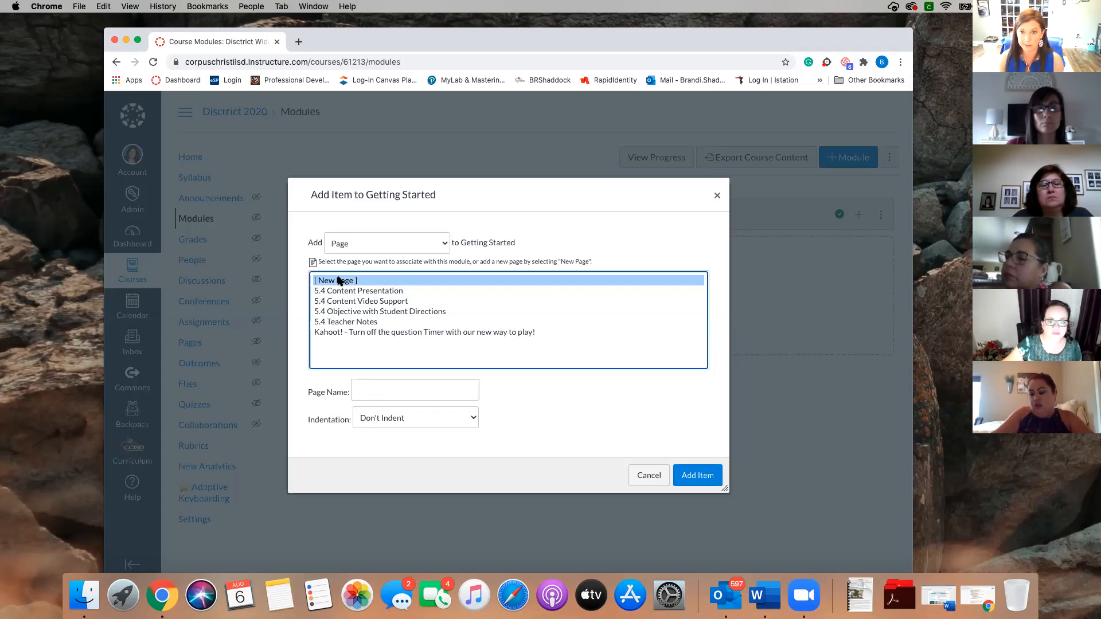
click(390, 395)
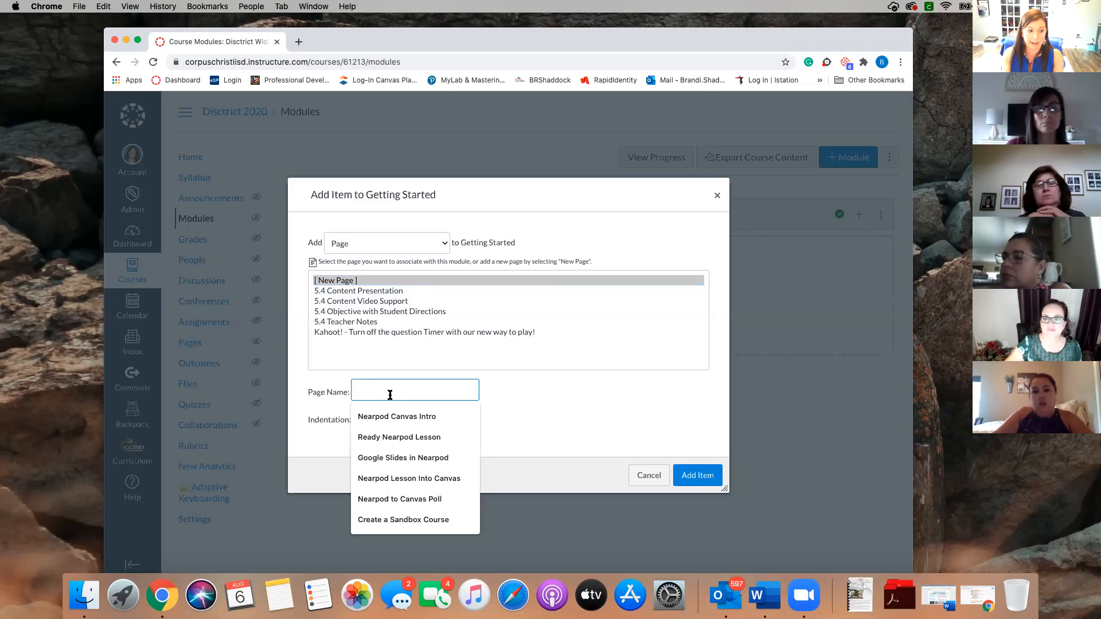
text(Getting to know teacher)
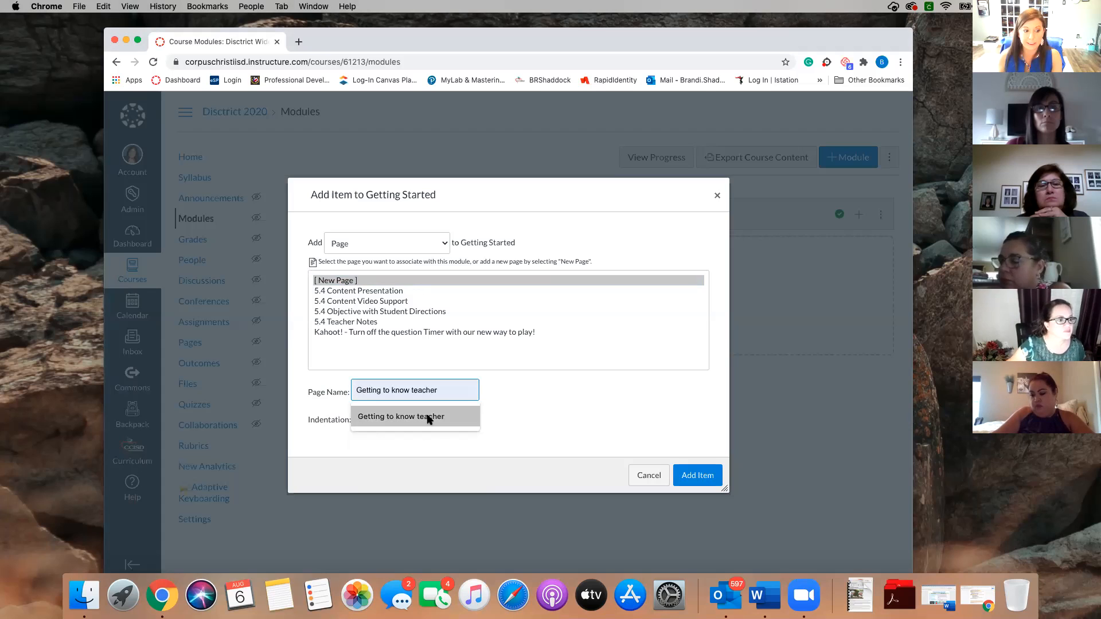
click(427, 417)
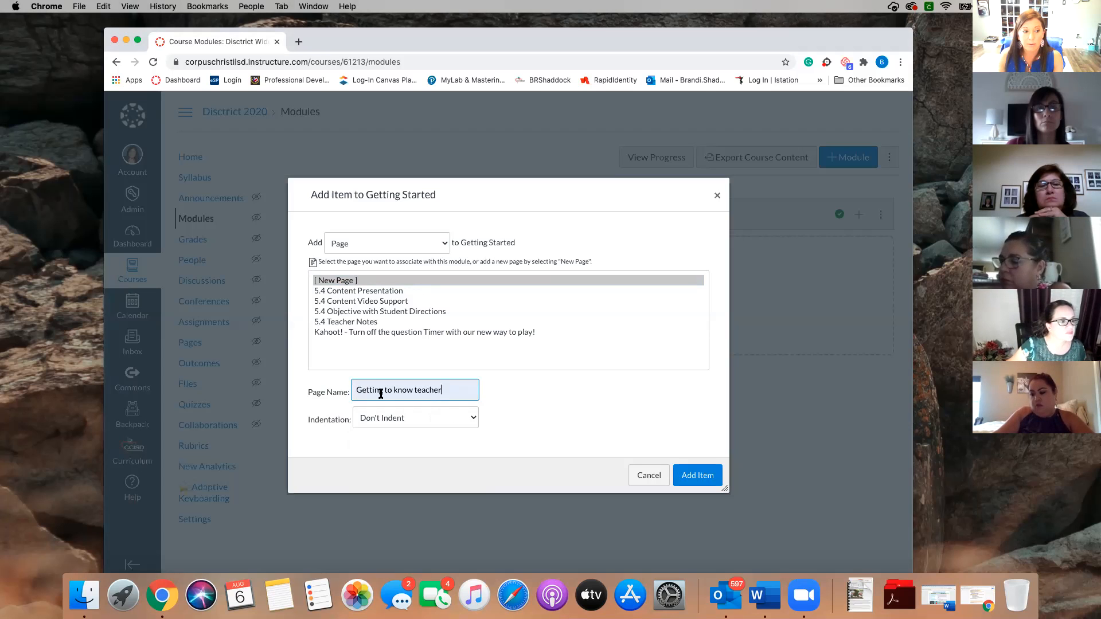
click(715, 479)
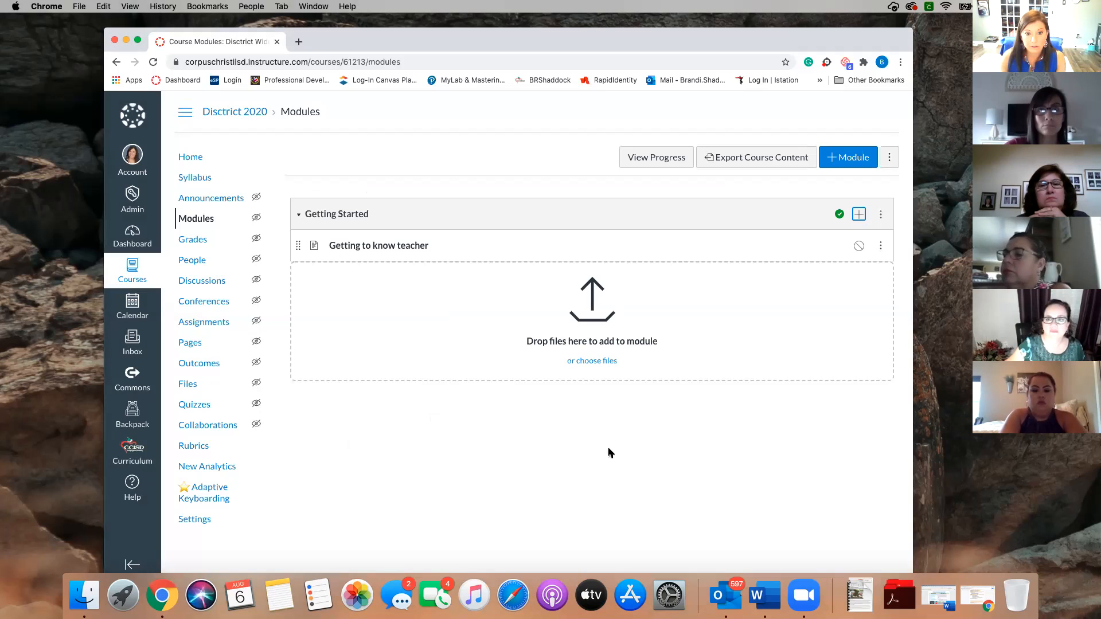
Publish the "Getting to know teacher" page in the Getting Started module and open it for editing
click(860, 246)
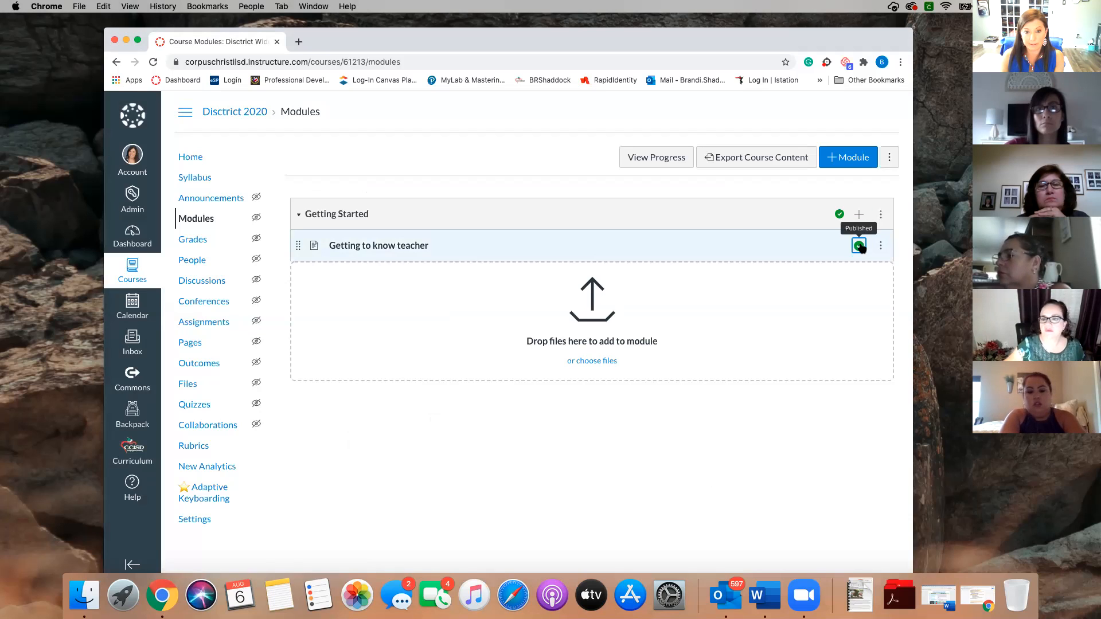
click(393, 247)
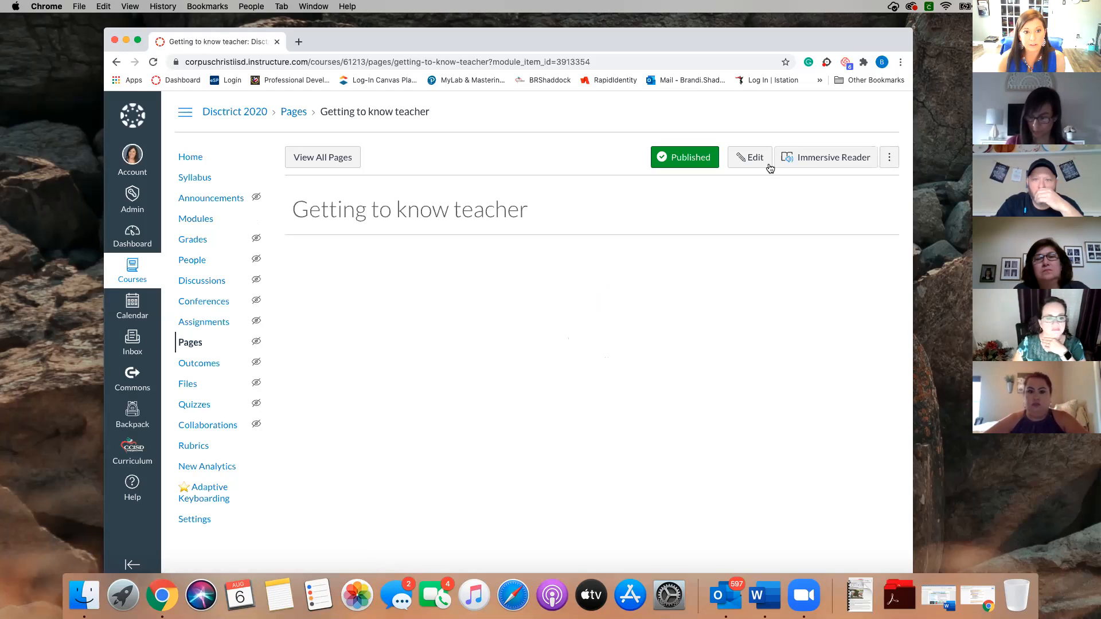
click(745, 161)
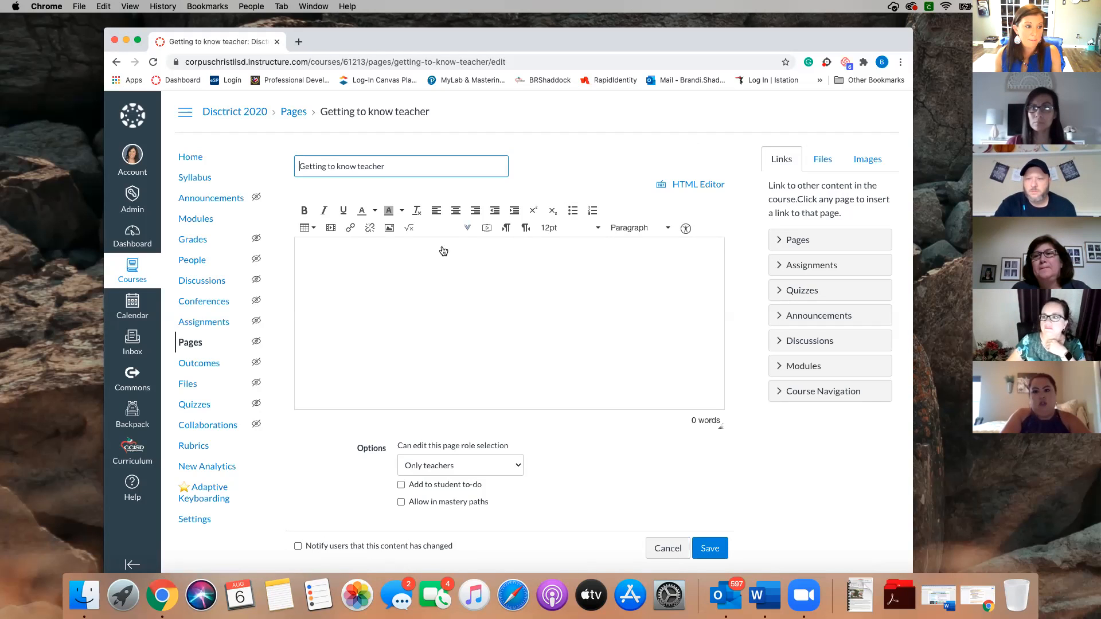
Record a webcam video of about 4 seconds as a media comment in the page body and save the page
click(371, 261)
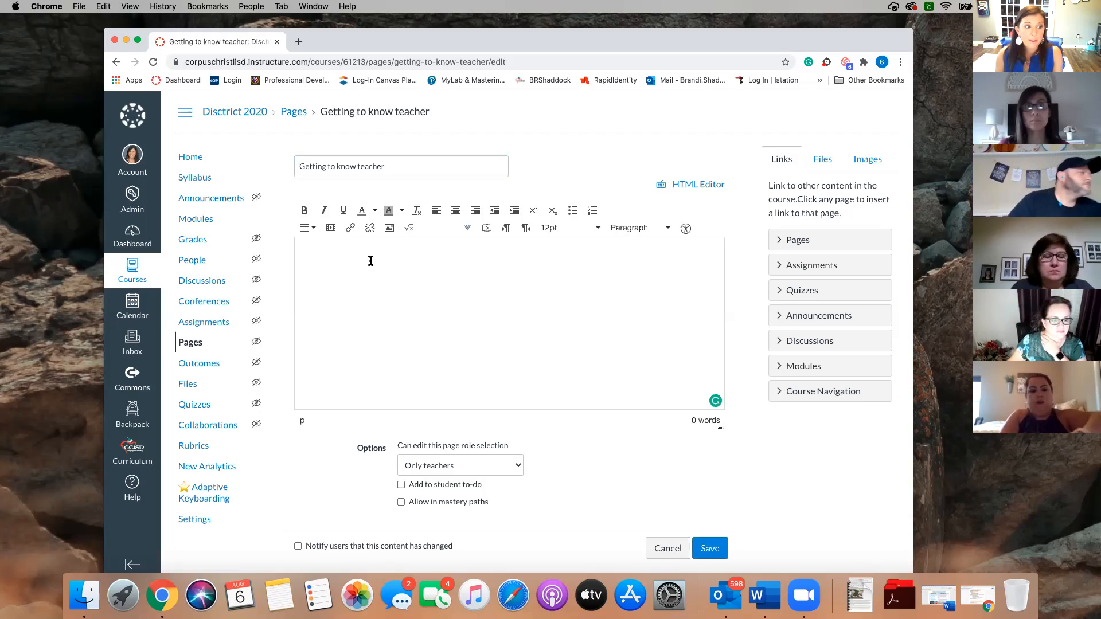
click(486, 230)
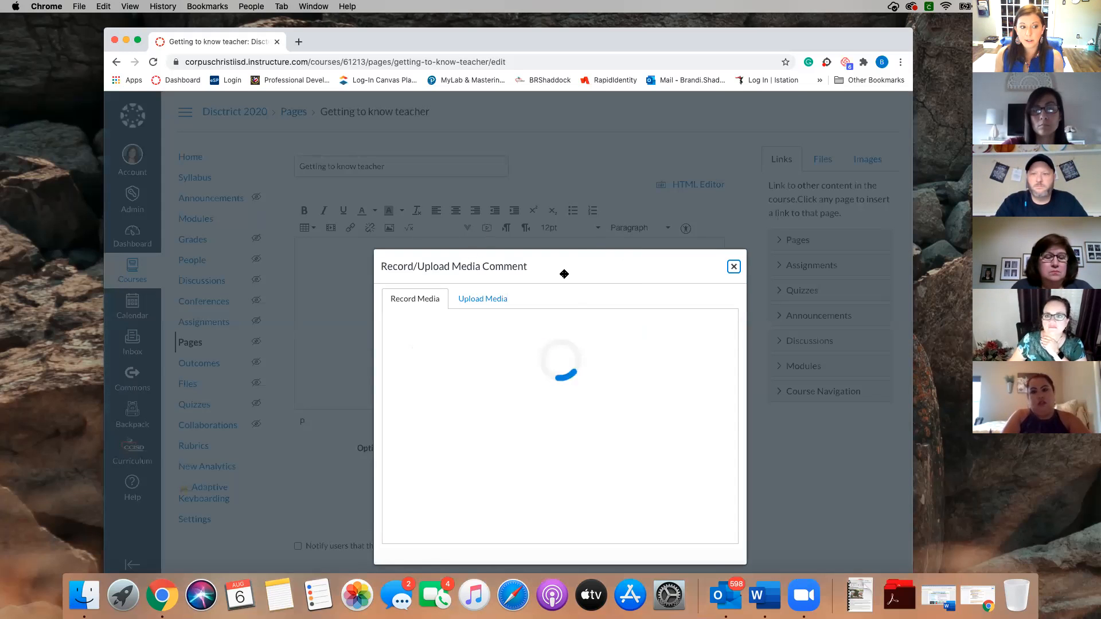
drag(564, 274, 545, 207)
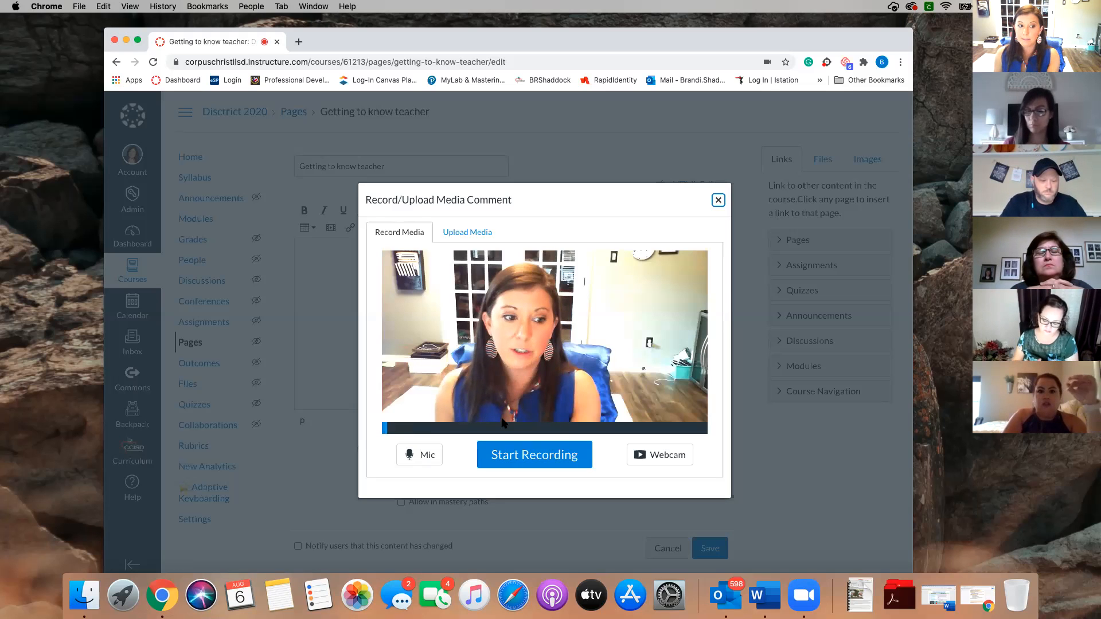
click(522, 462)
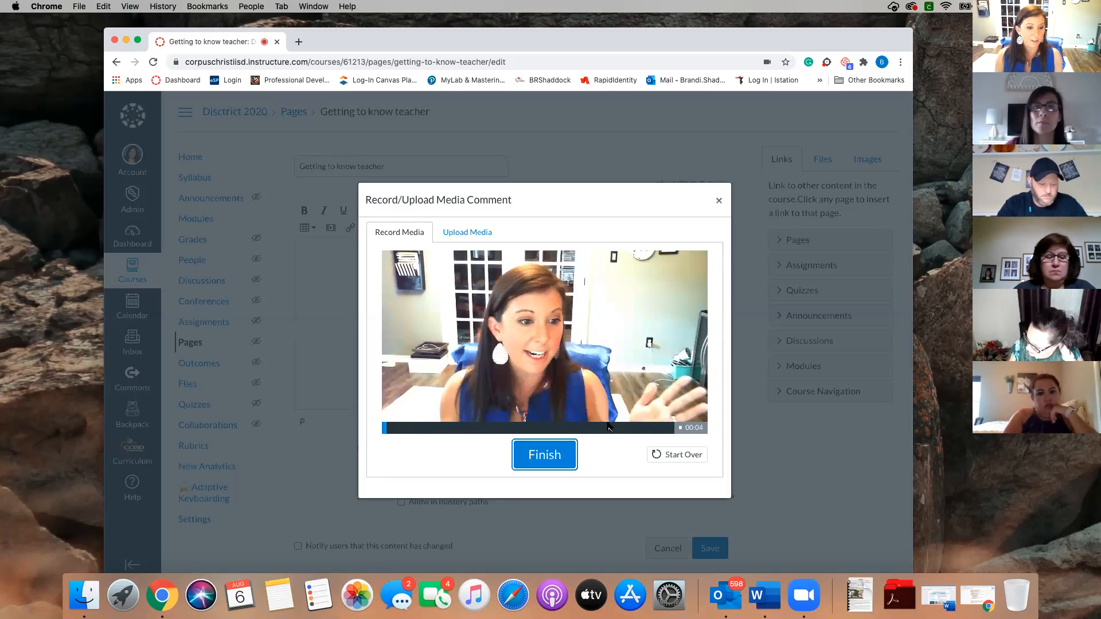
click(545, 454)
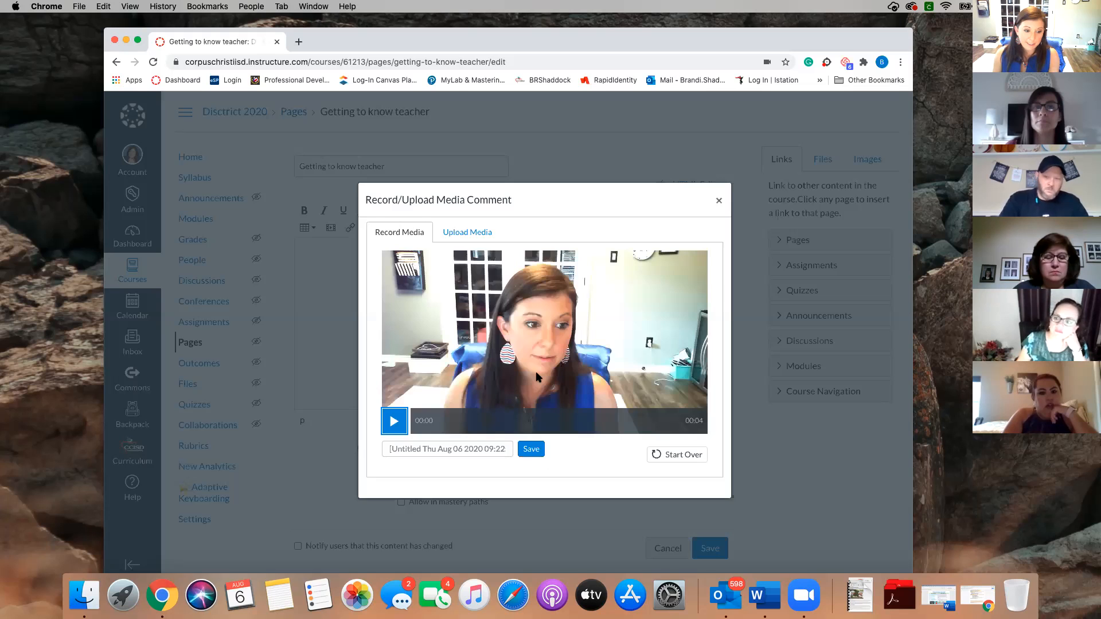
click(529, 452)
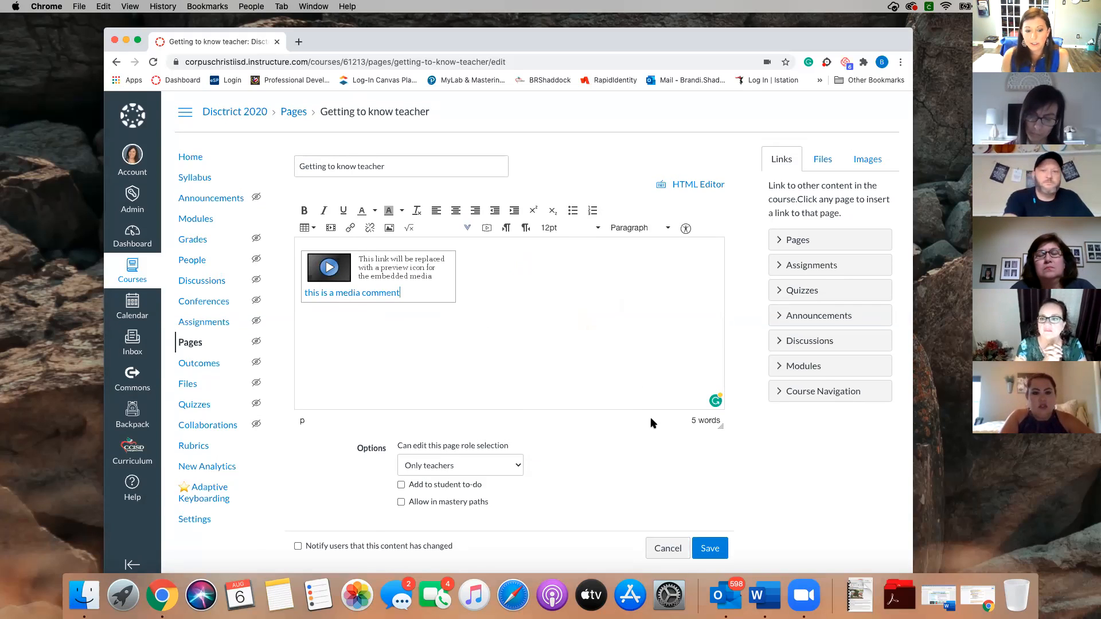
click(719, 547)
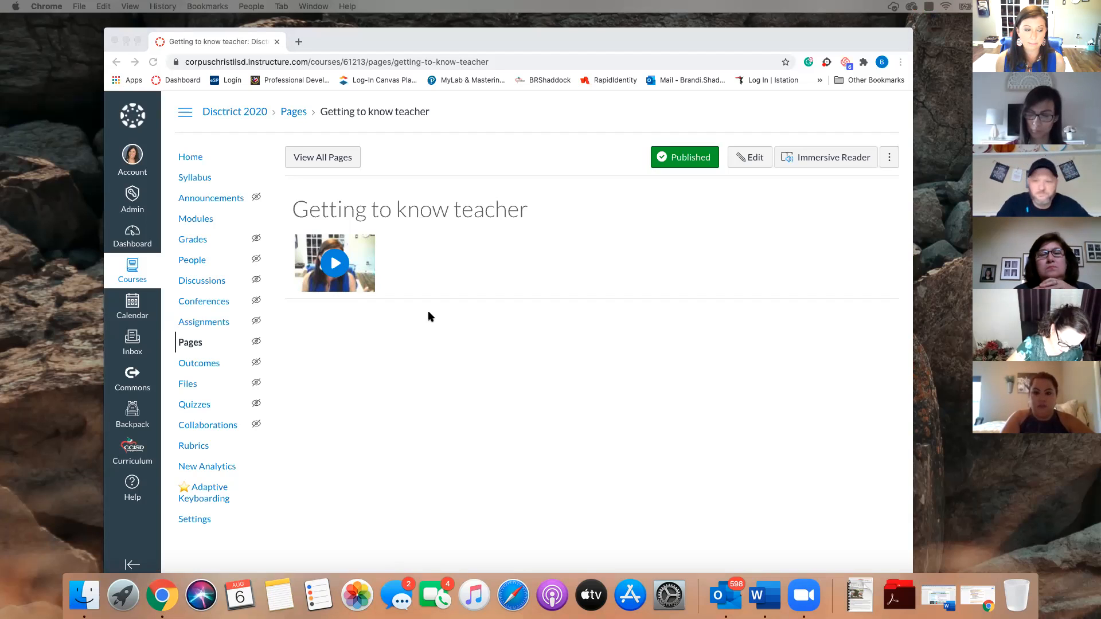
Add a new discussion topic named "Introduction" to the Getting Started module without indentation and publish it
click(197, 223)
click(197, 223)
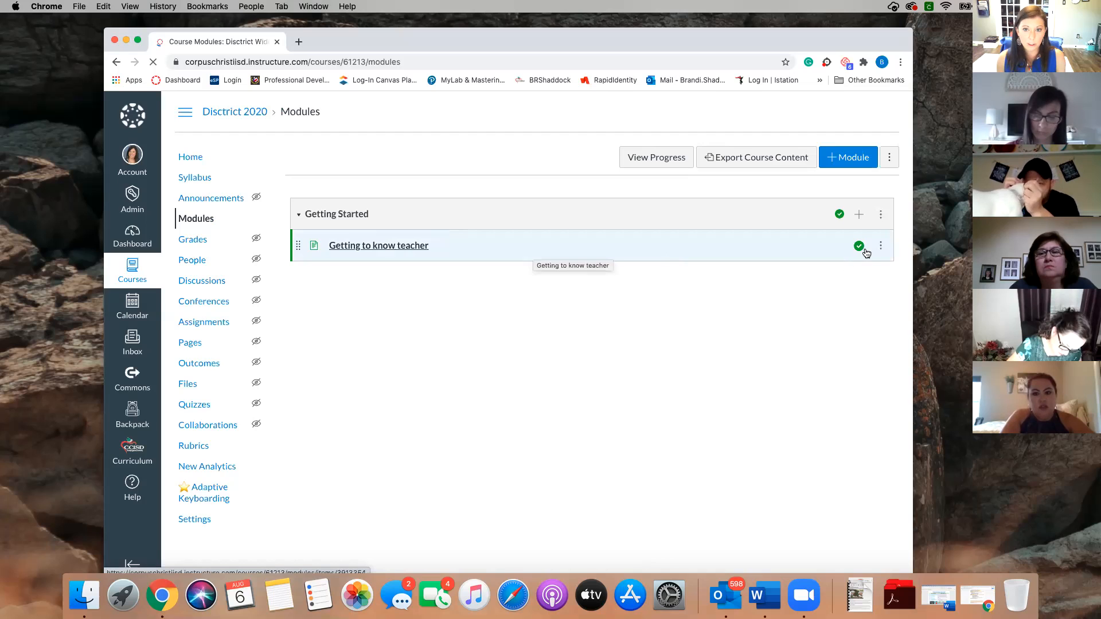
click(859, 216)
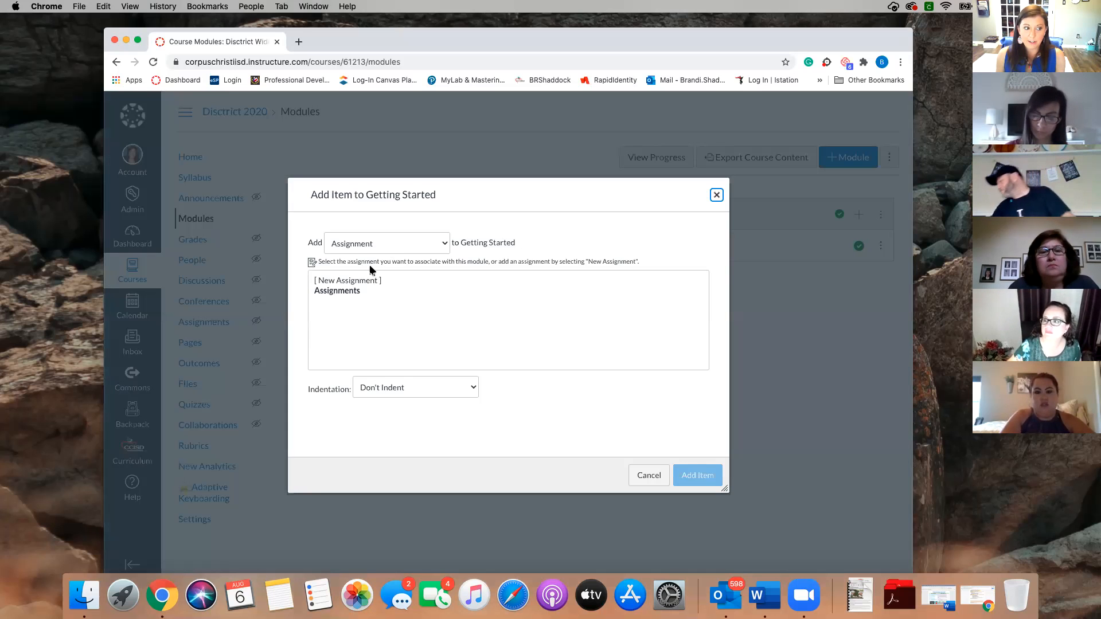
click(369, 281)
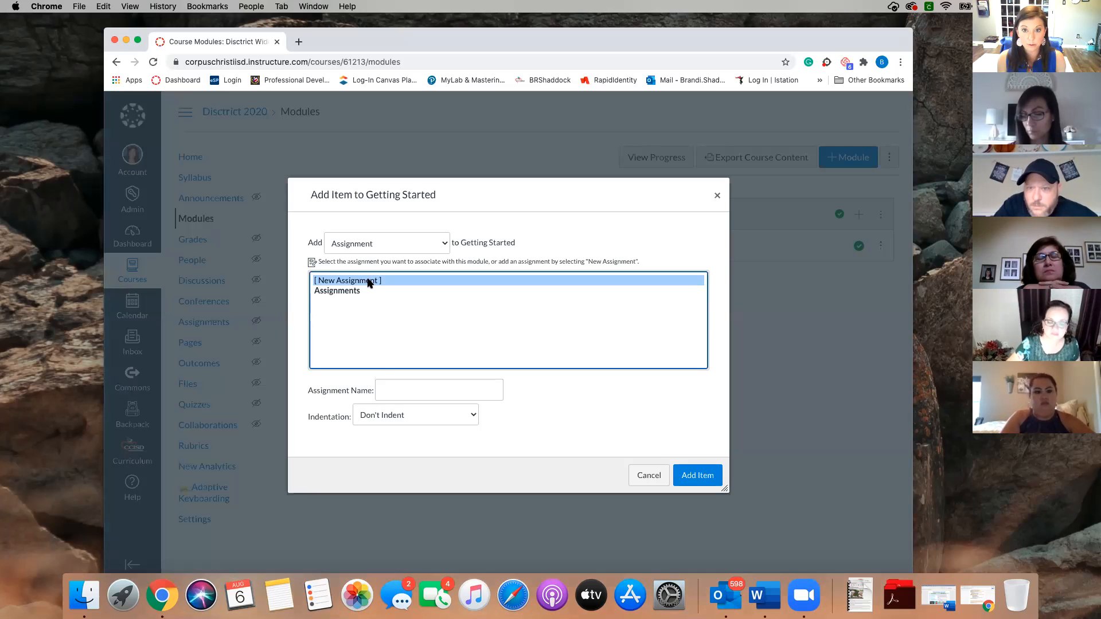
click(380, 246)
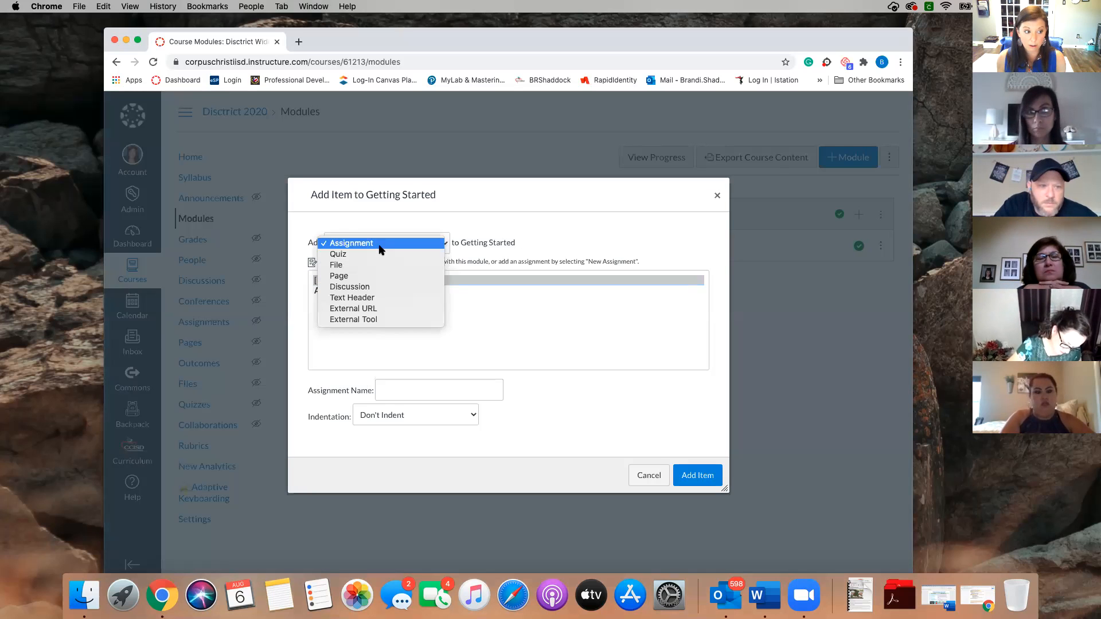
click(378, 287)
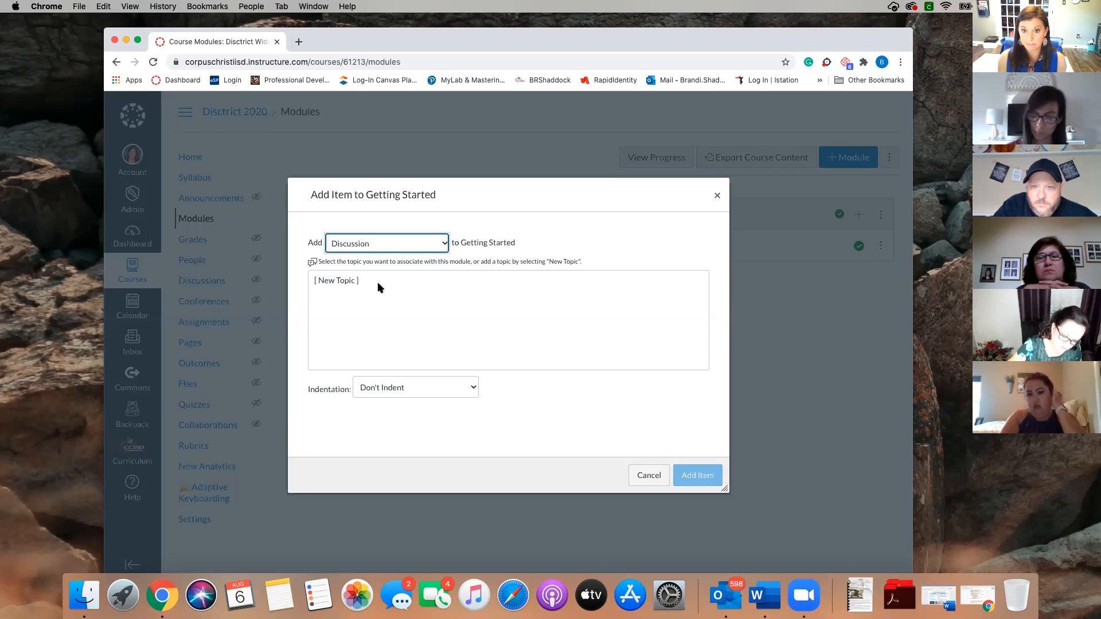
click(347, 280)
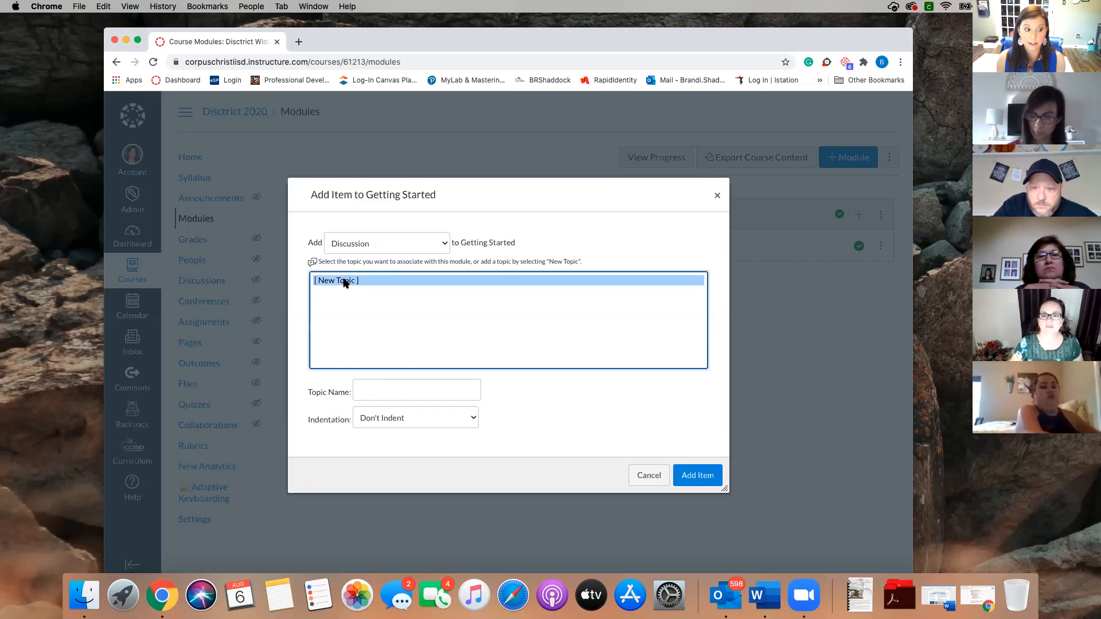
click(410, 388)
text(Introduction)
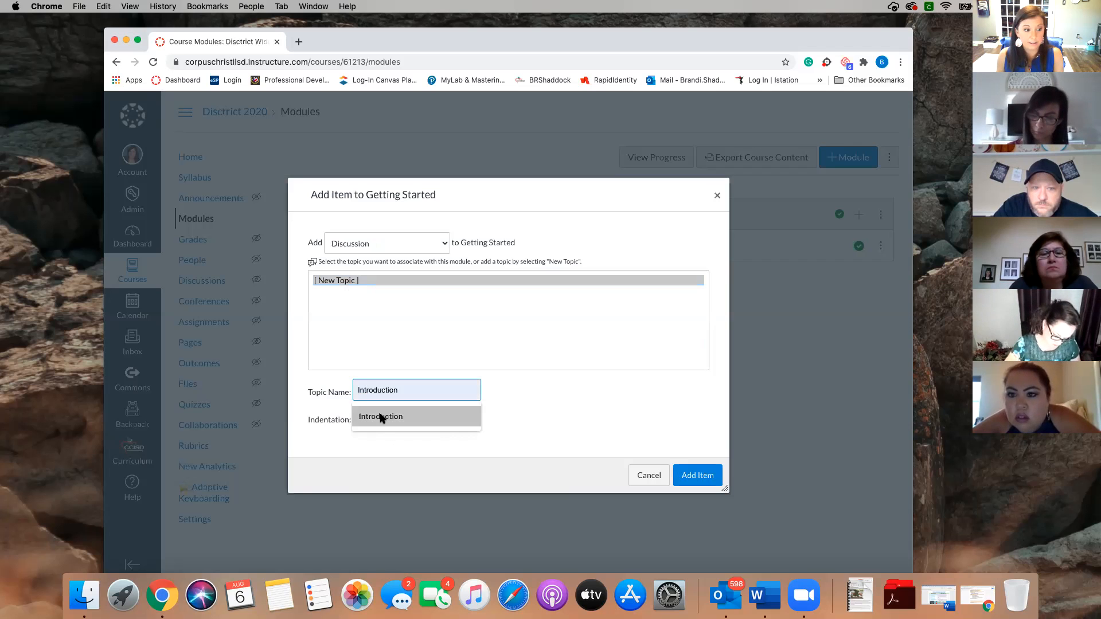
click(382, 417)
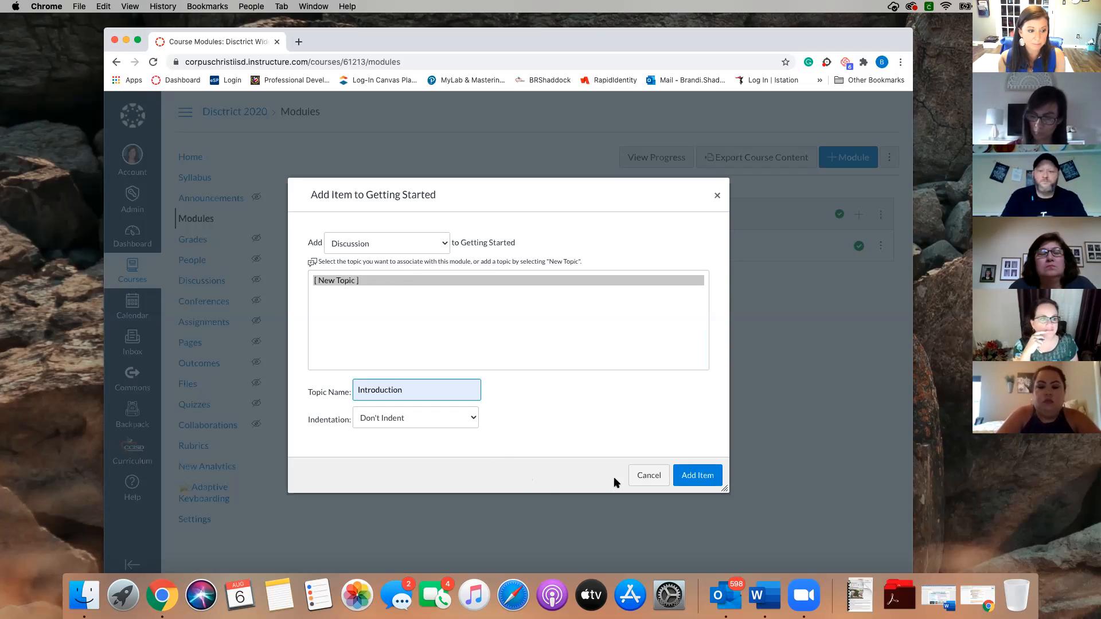
click(691, 475)
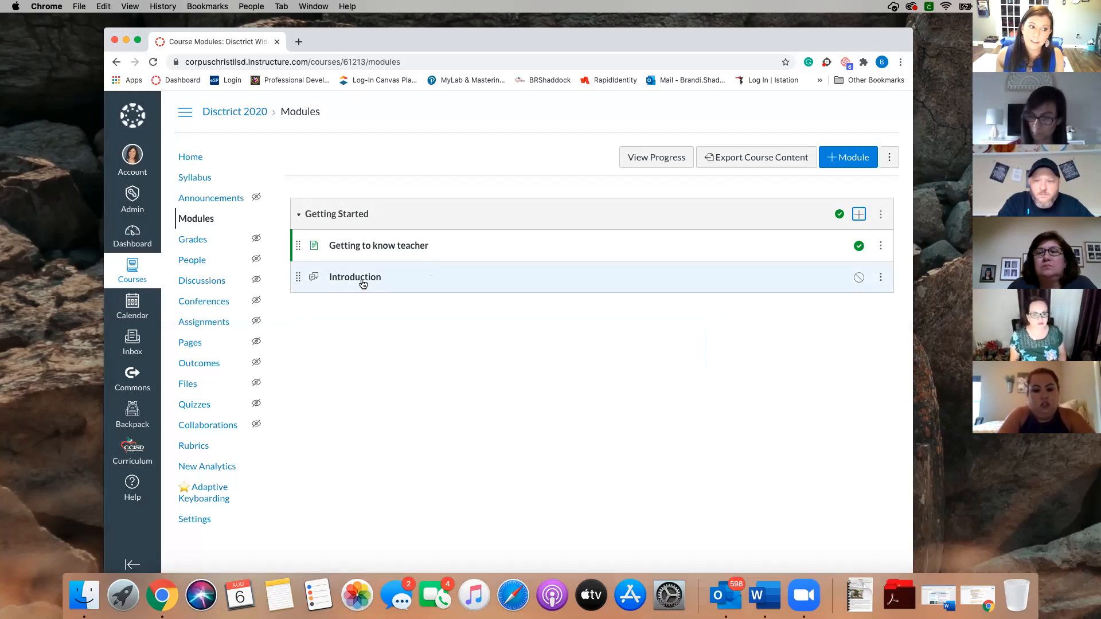
click(860, 278)
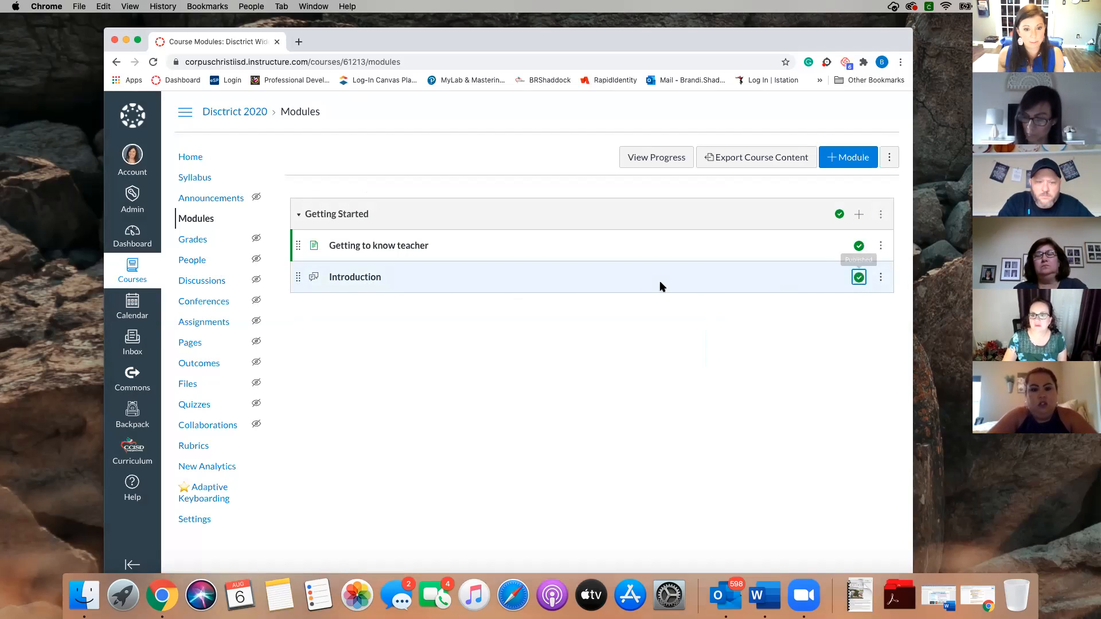
Open the Introduction discussion topic from the module for editing
click(355, 278)
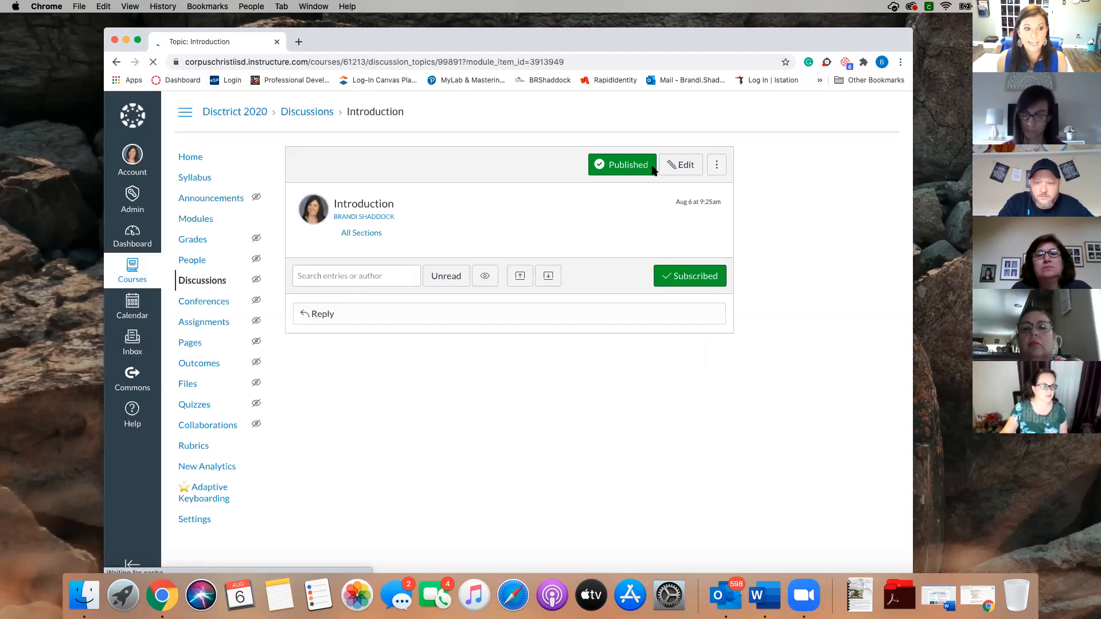
click(686, 170)
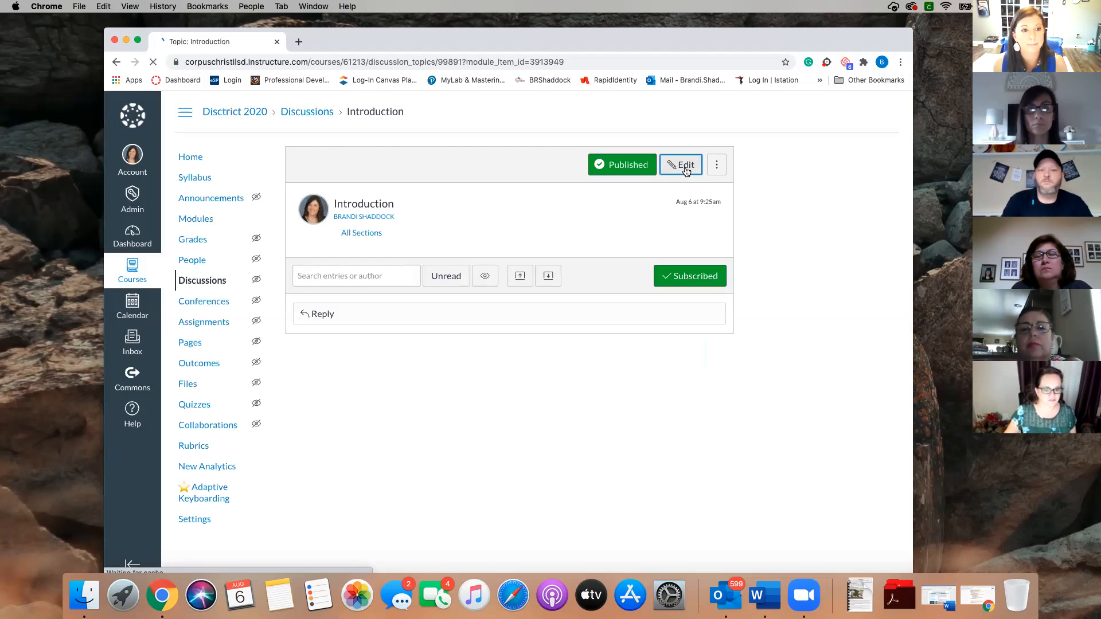
click(683, 166)
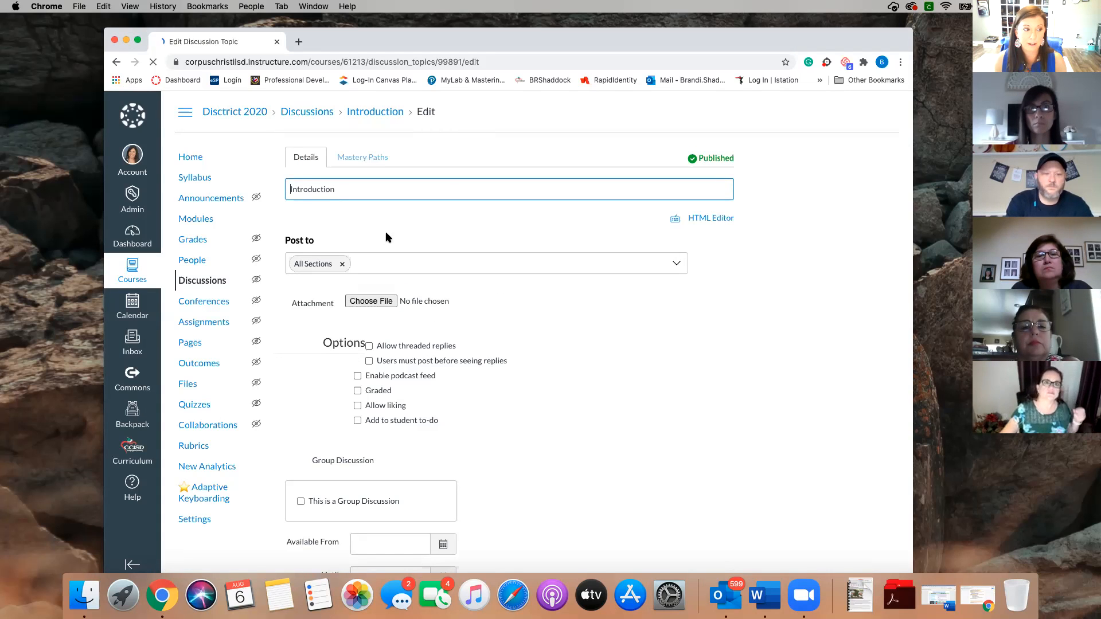
scroll(386, 237, down, 1)
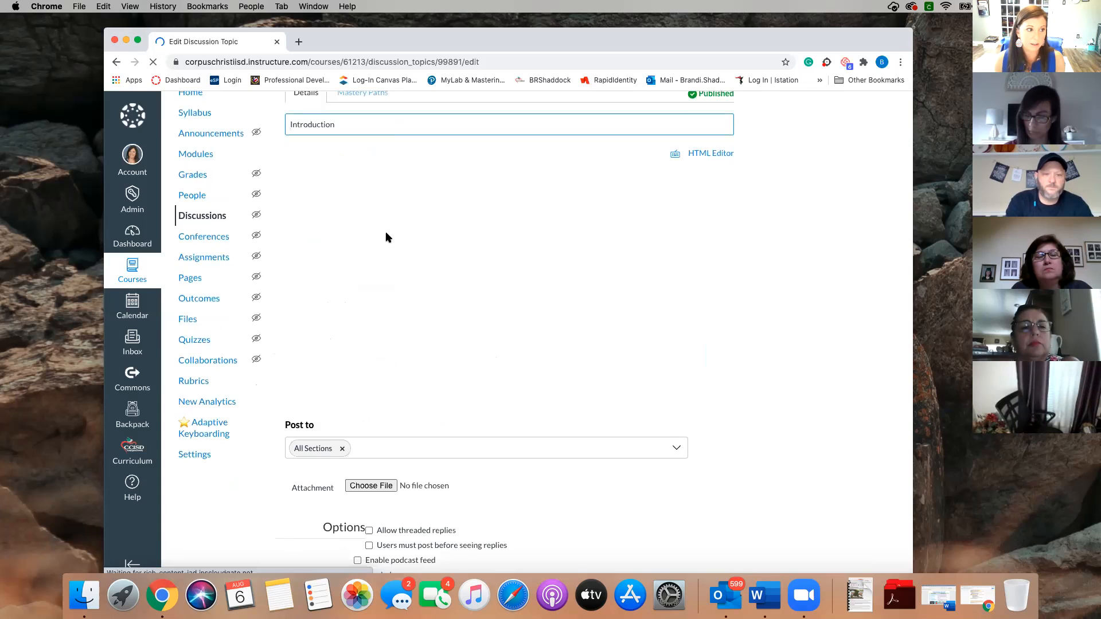
scroll(386, 237, up, 1)
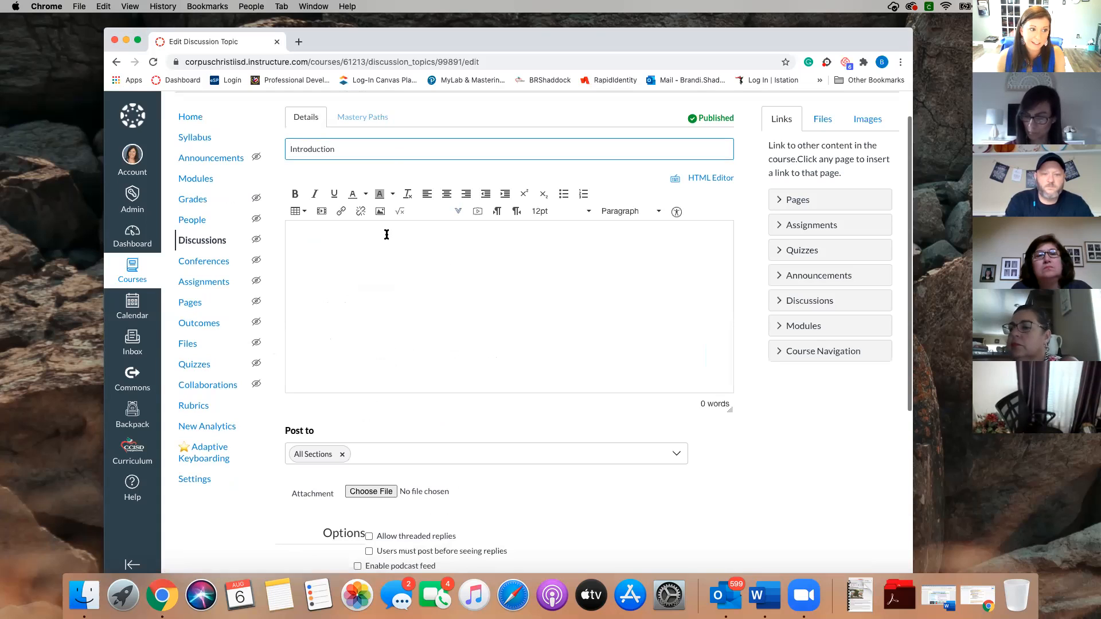
scroll(391, 255, down, 1)
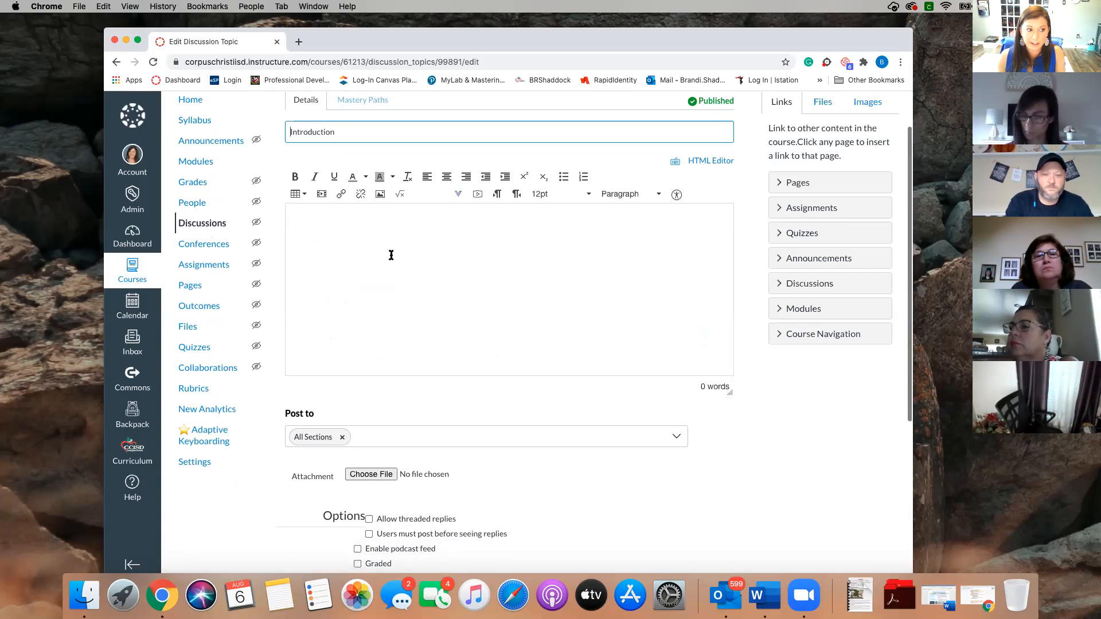
Write "Introduce yourself to the class. Reply to two of your classmates." as the Introduction discussion's description
click(375, 234)
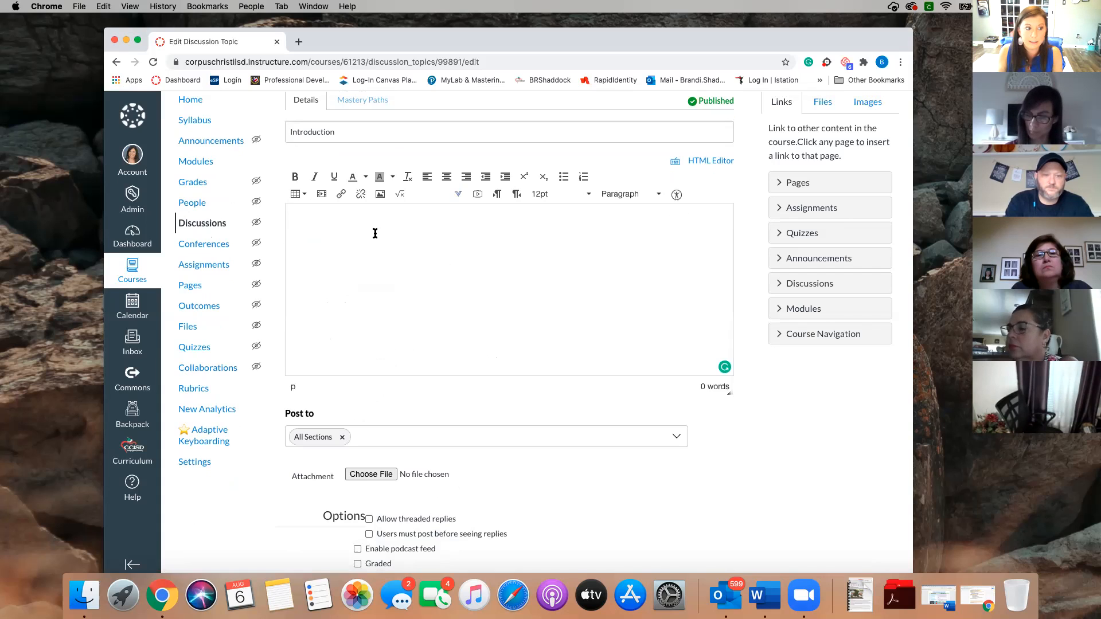
text(Introduc)
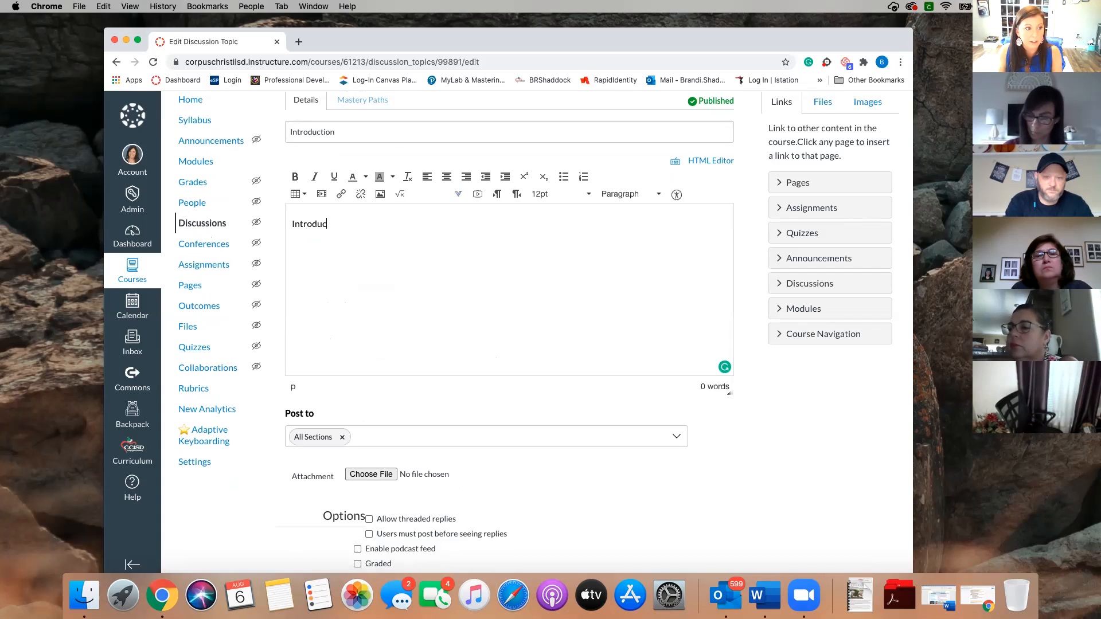
text(e to)
key(BackSpace)
key(BackSpace)
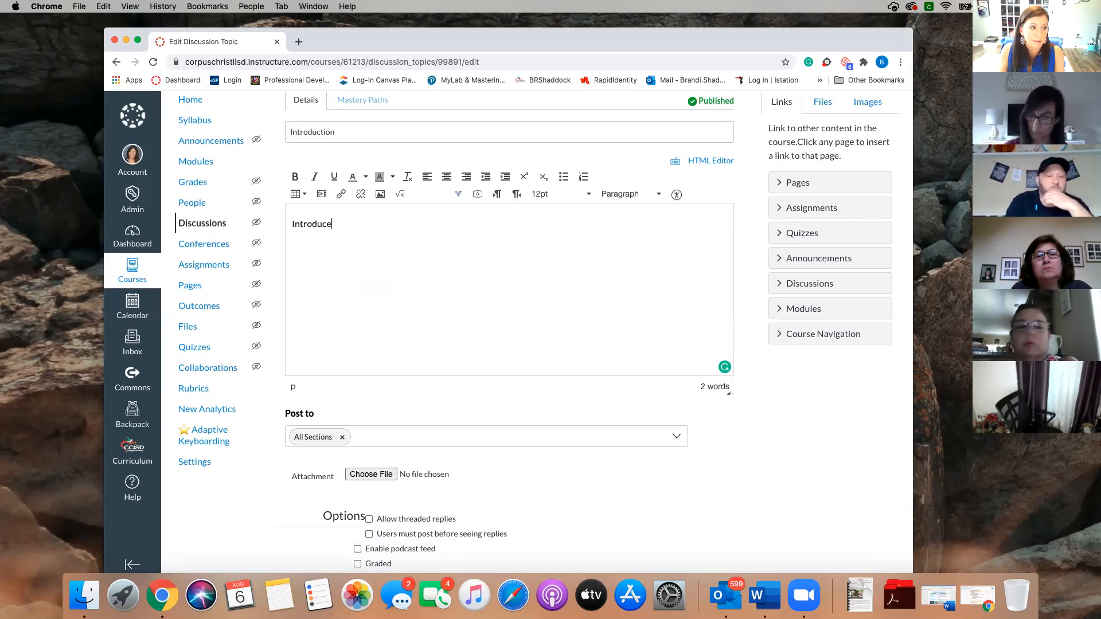
text(yourself )
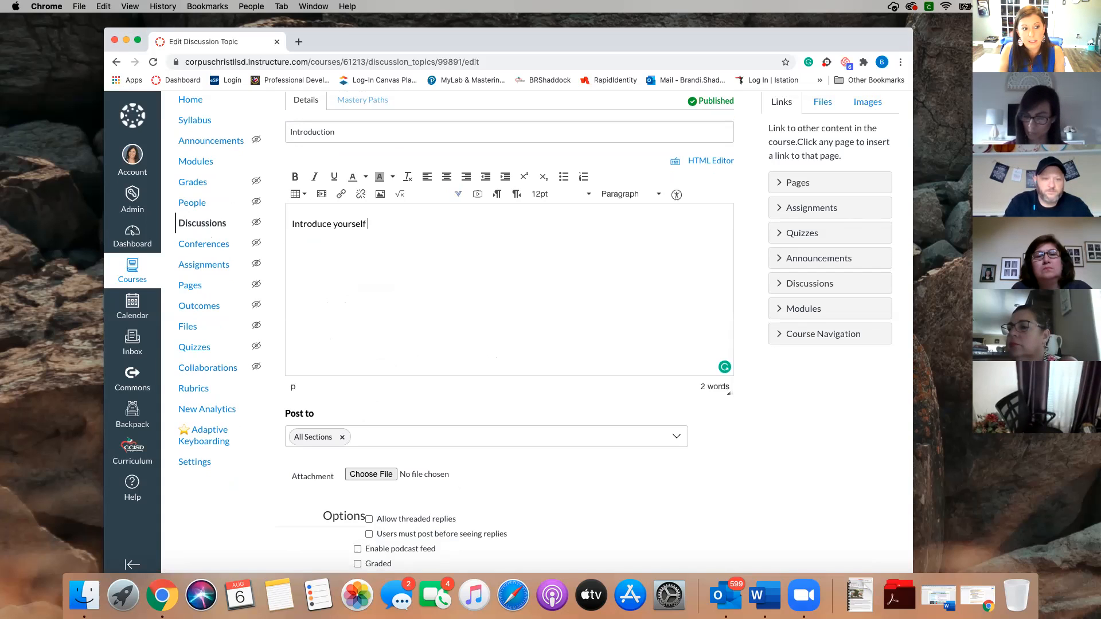
text(to the class. Rep)
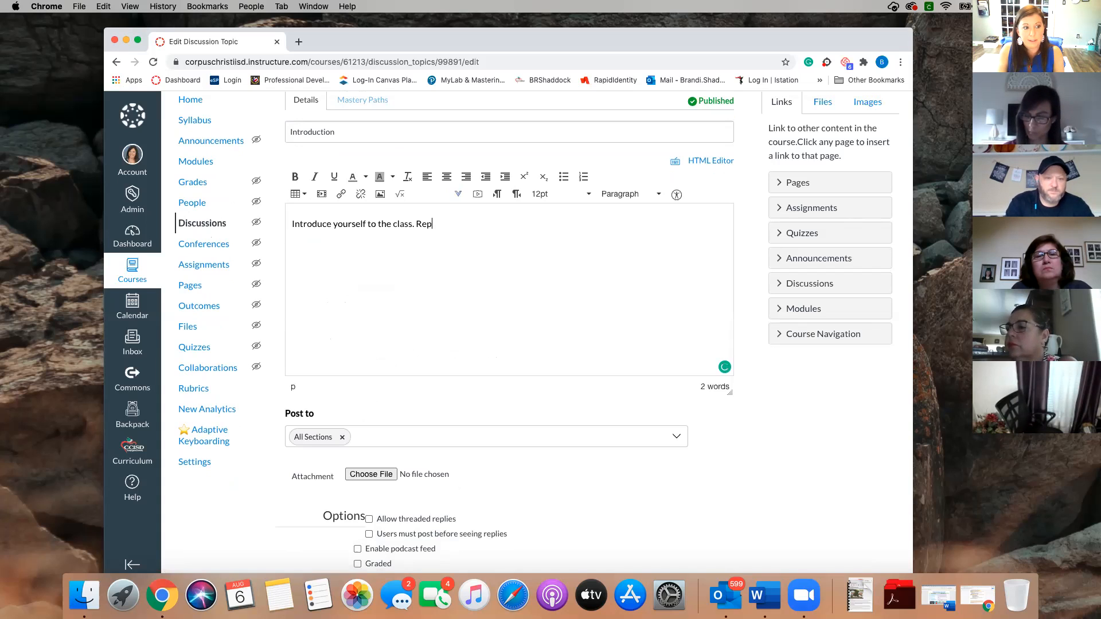
text(ly to two of)
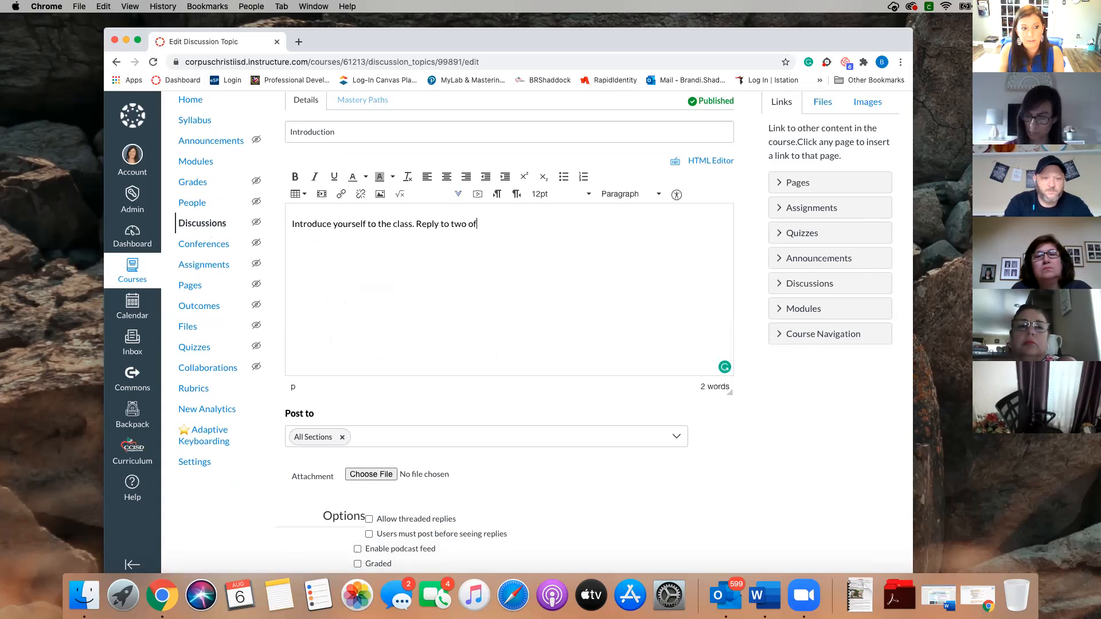
text( your clas)
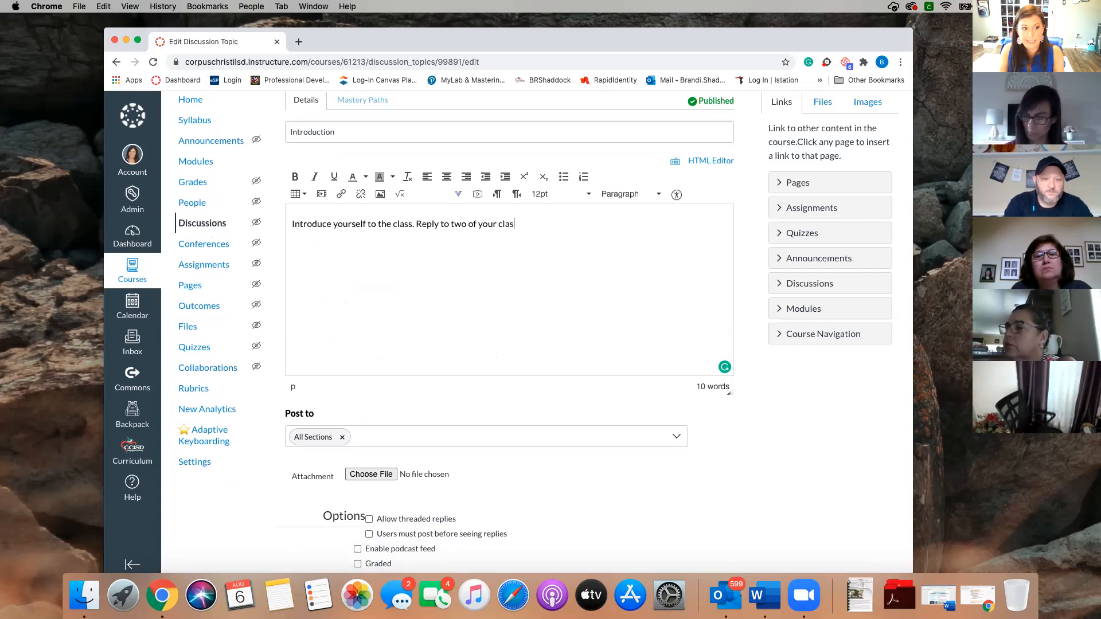
text(smates.)
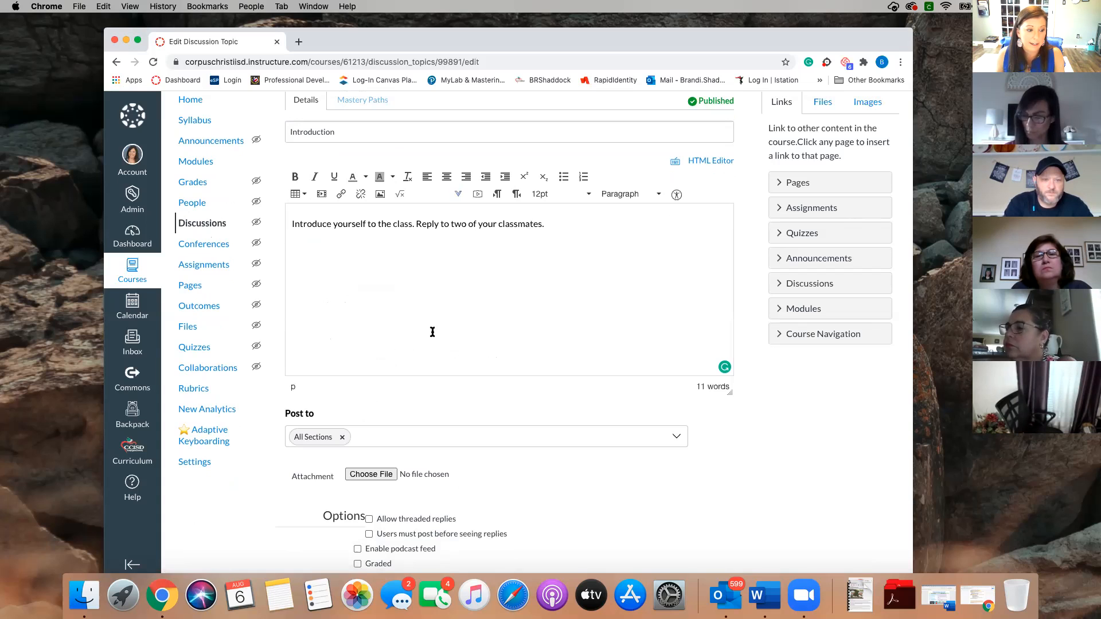
scroll(442, 328, down, 3)
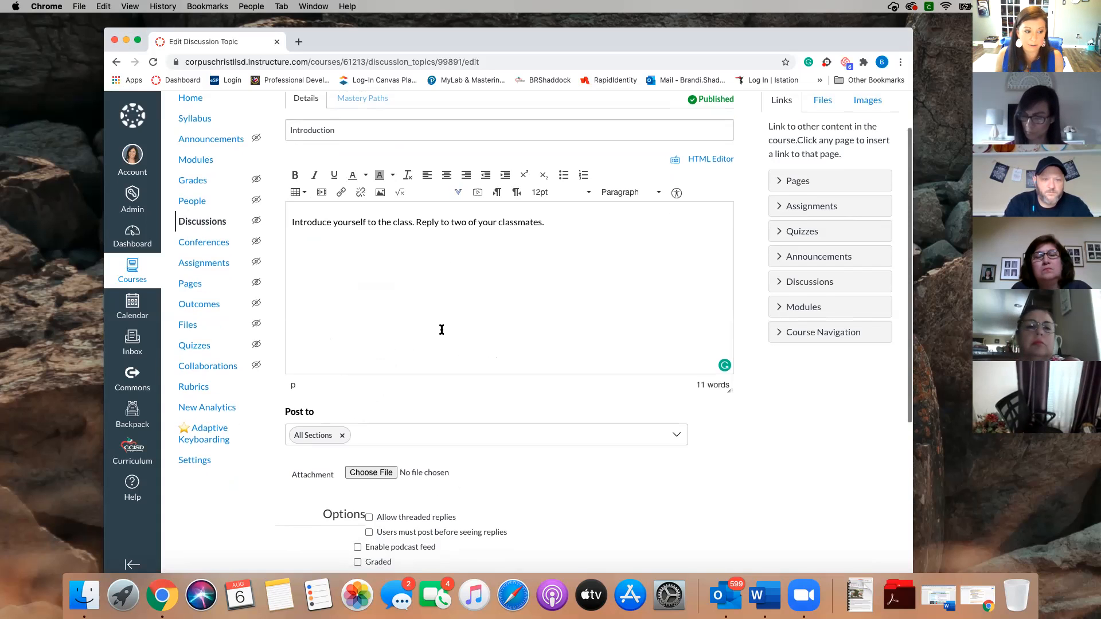
Make the Introduction discussion graded and allow threaded replies
scroll(445, 328, down, 5)
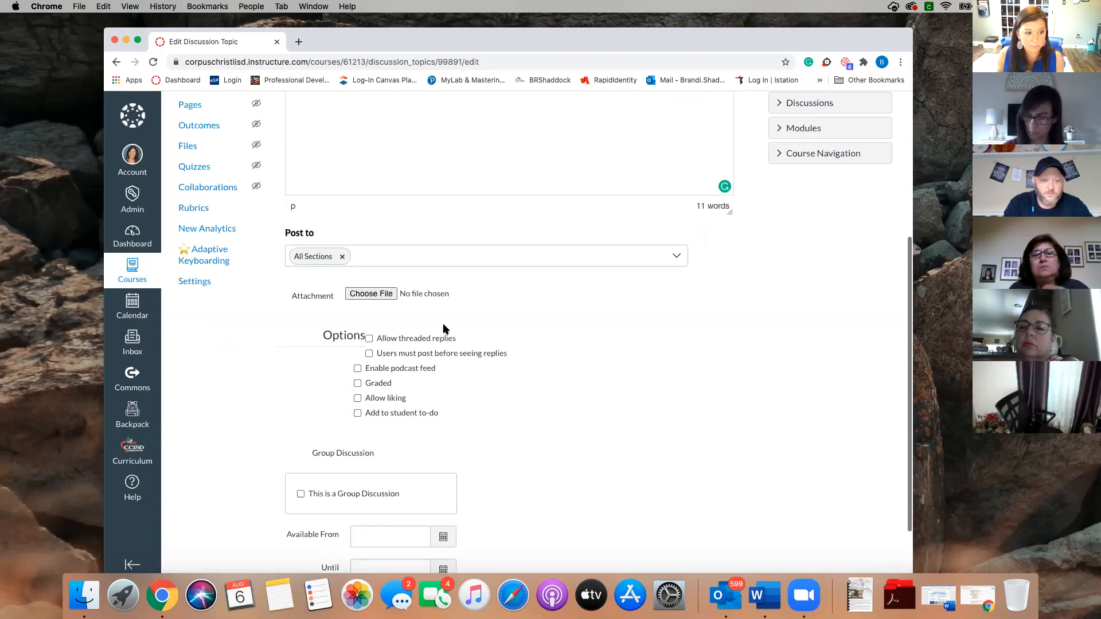
scroll(444, 328, down, 3)
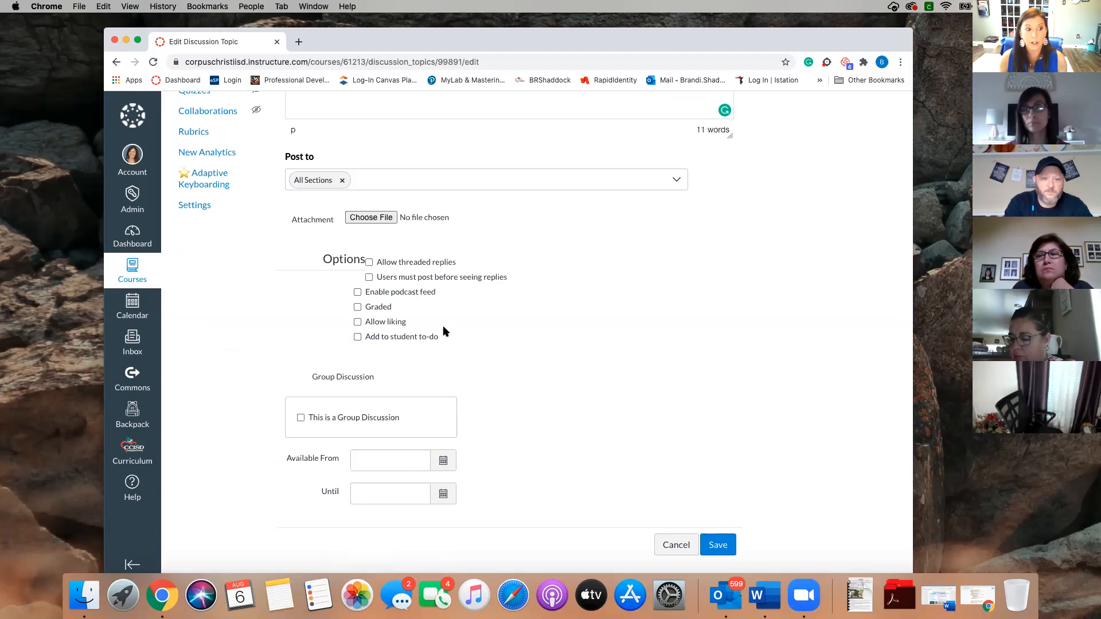
click(358, 309)
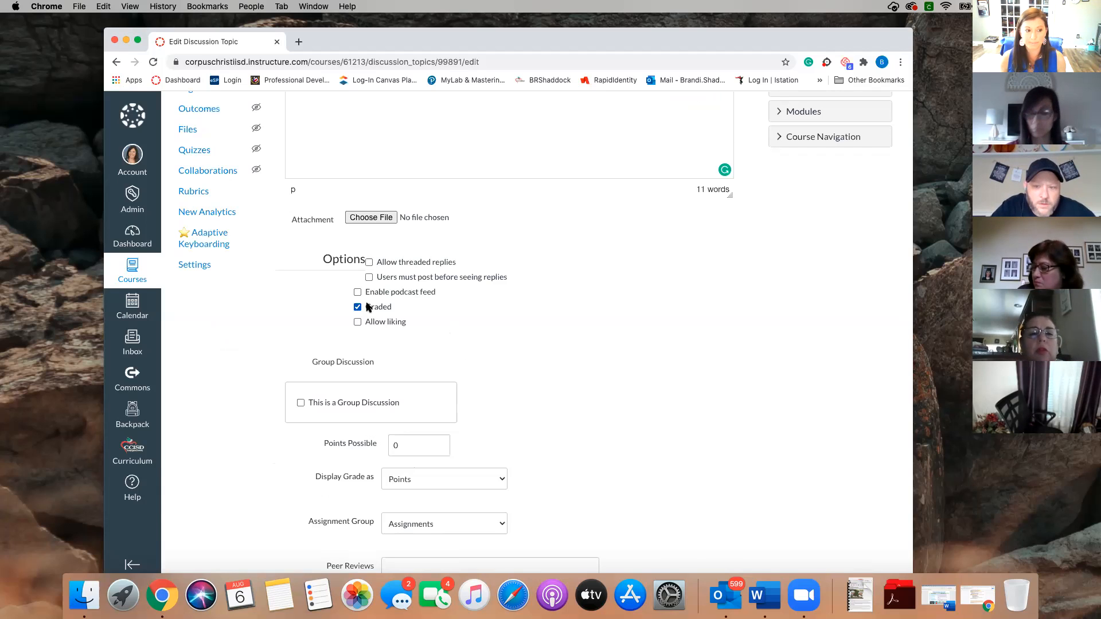
click(369, 263)
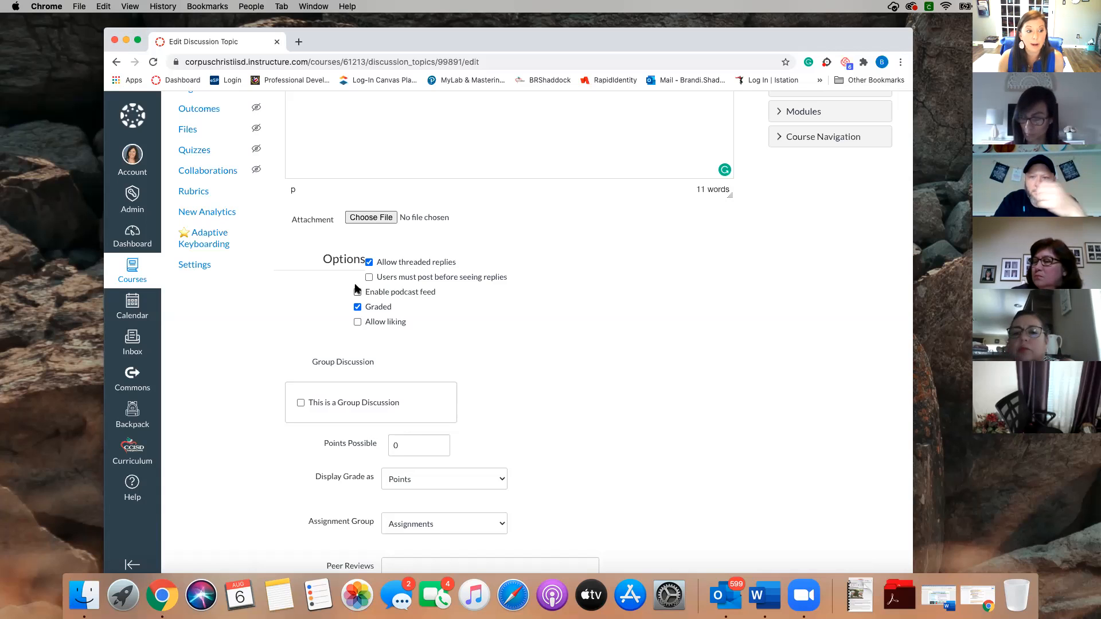
Set the discussion's grade display to Complete/Incomplete
scroll(434, 329, down, 3)
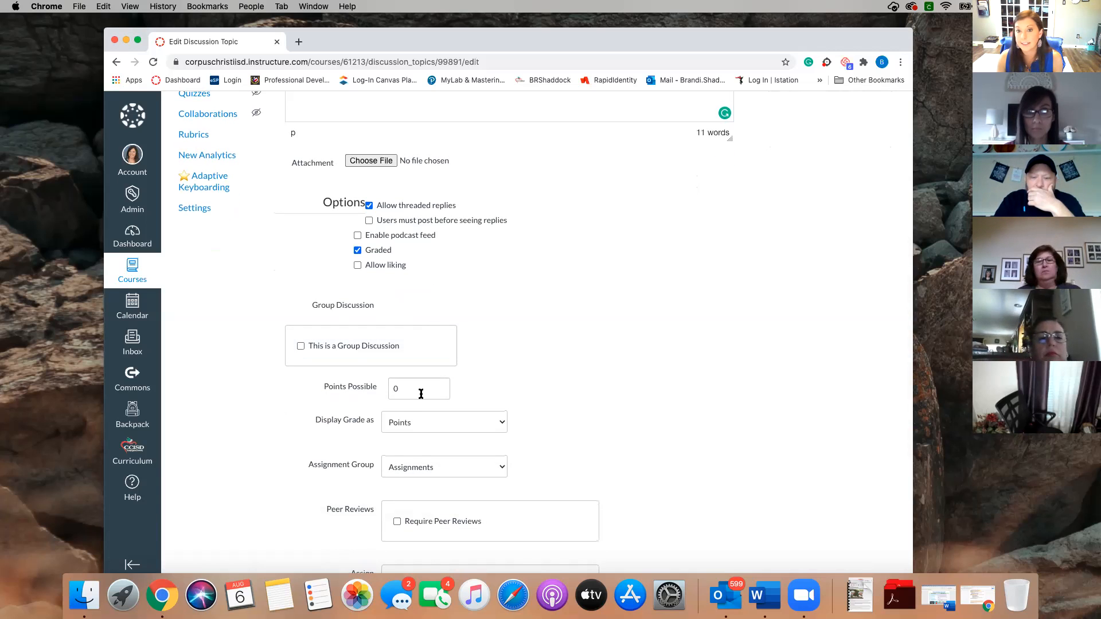
scroll(421, 394, down, 1)
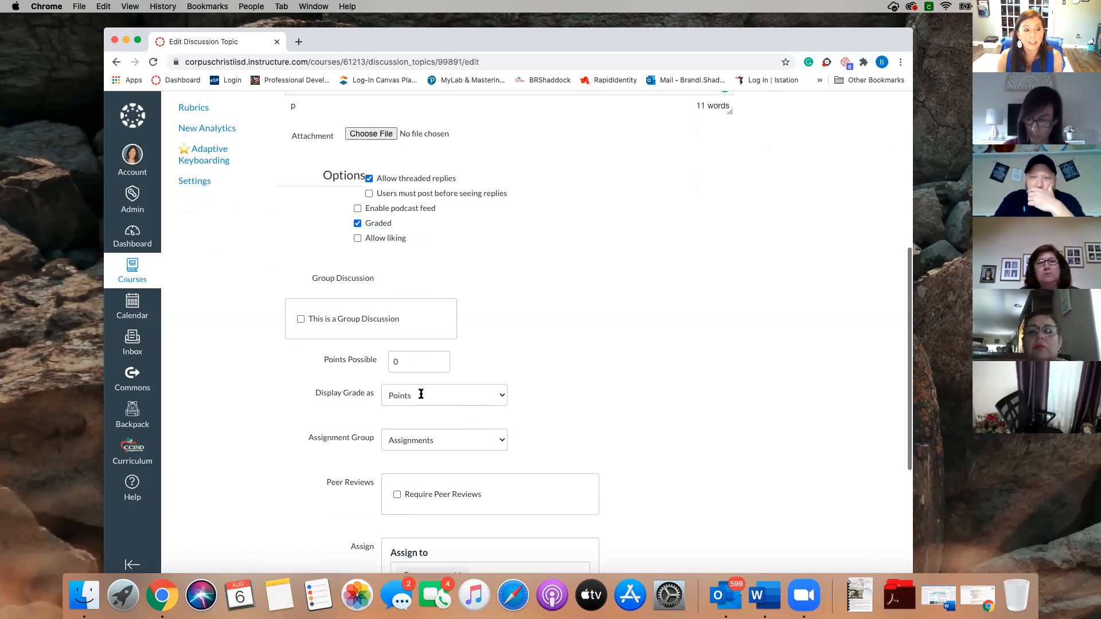
click(421, 394)
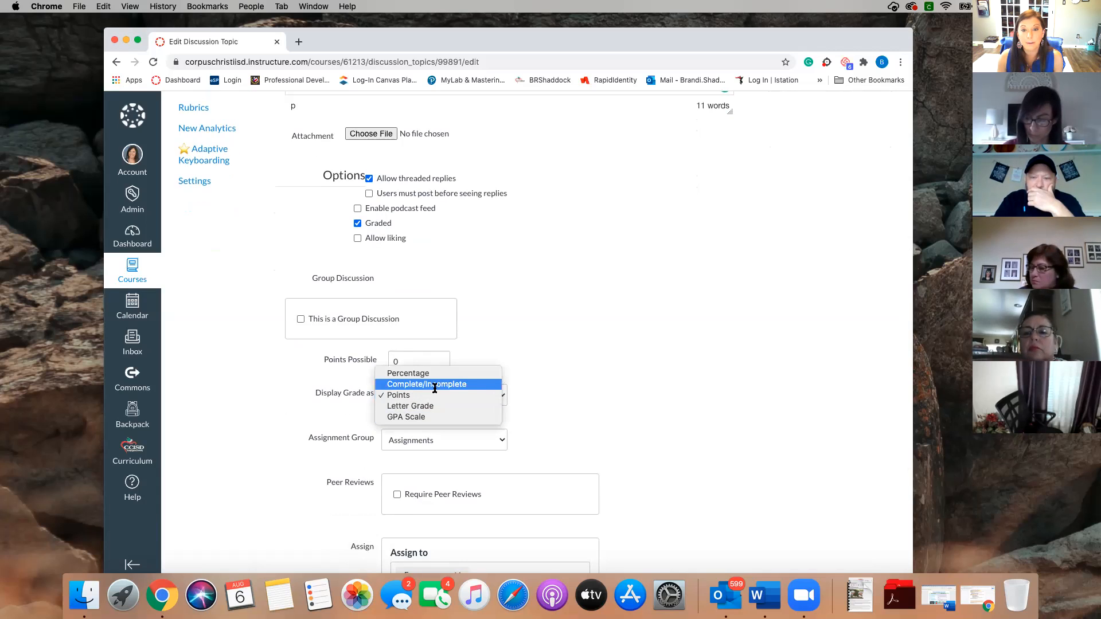
click(435, 385)
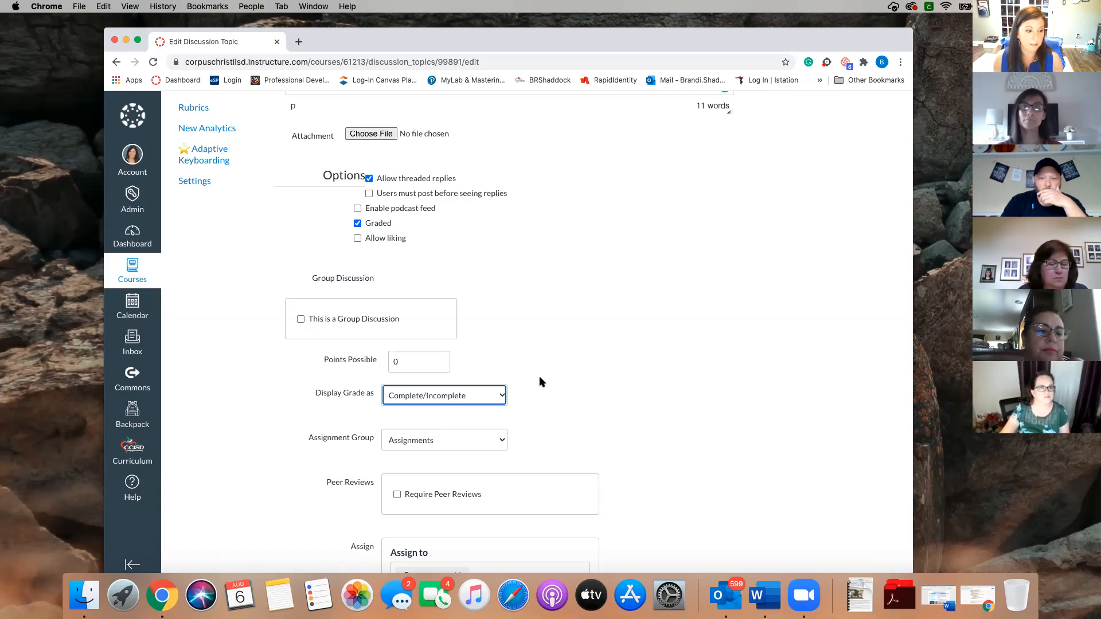
Set the discussion's due date for everyone to Aug 12 at 11:59pm
scroll(569, 399, down, 2)
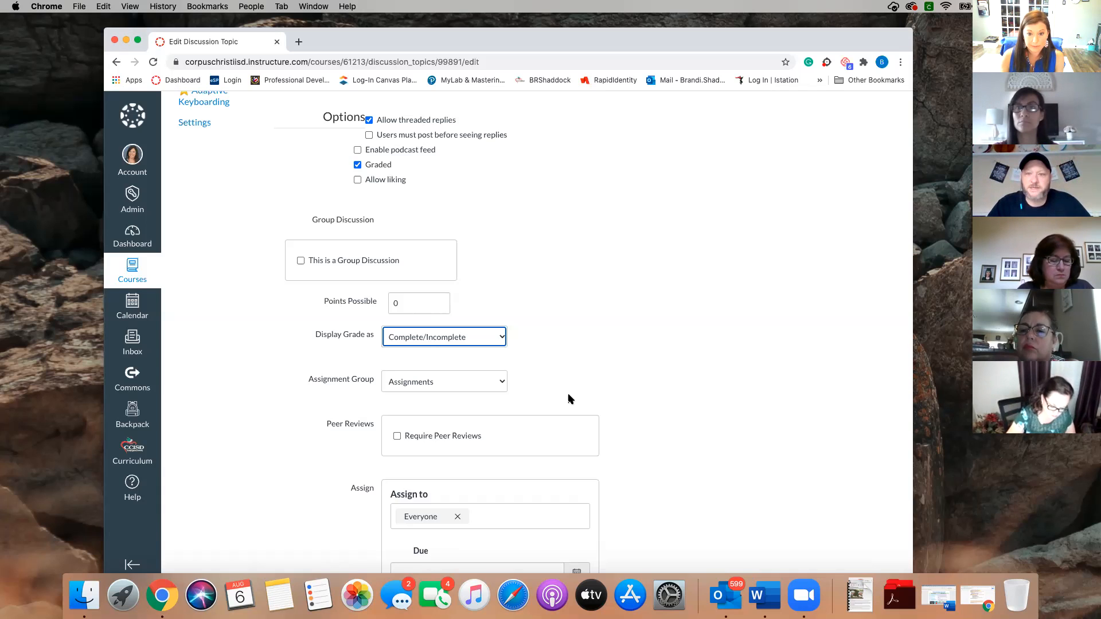
scroll(569, 398, down, 5)
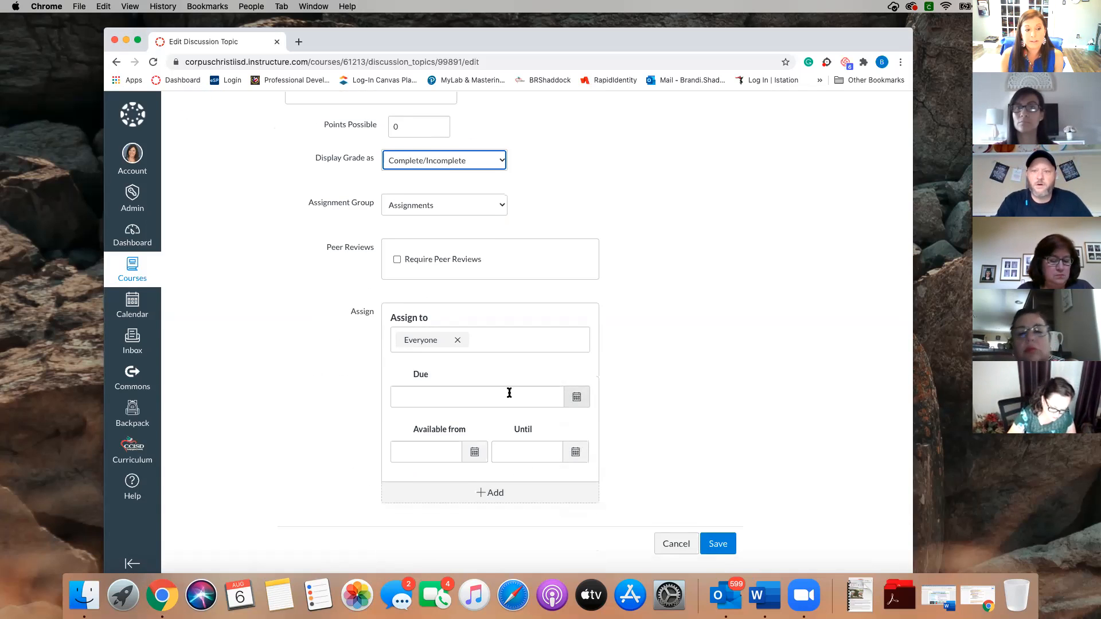
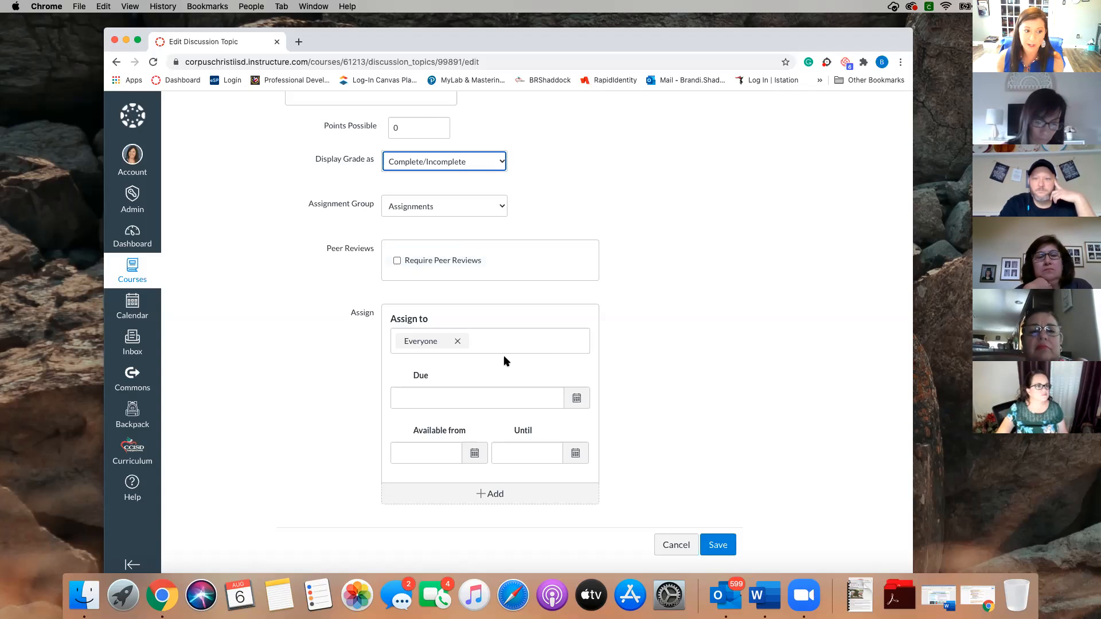
click(576, 397)
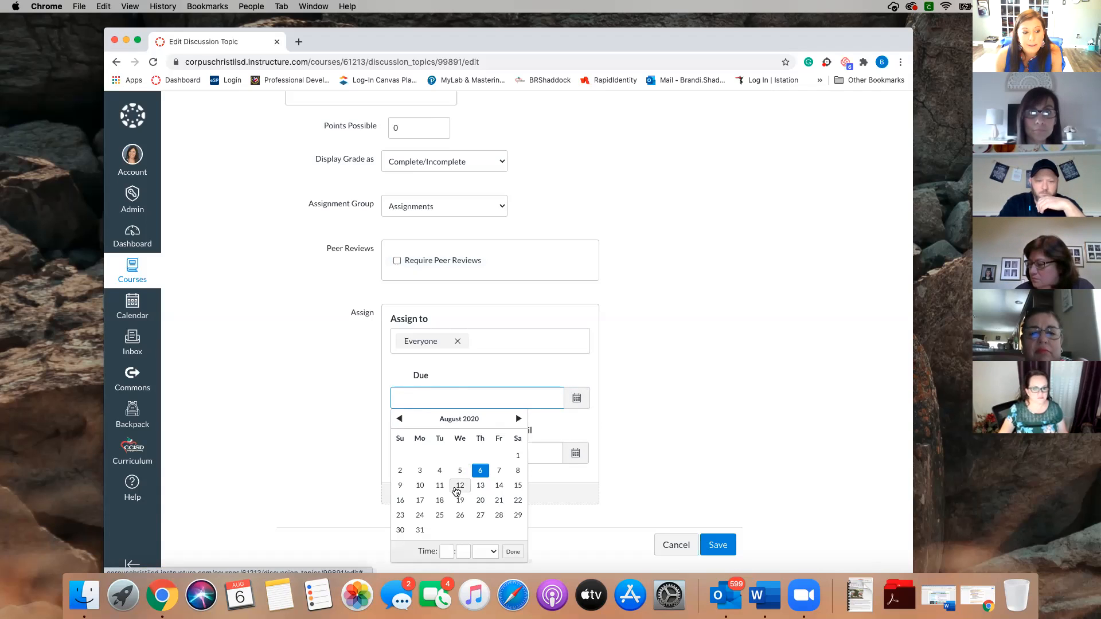
click(457, 488)
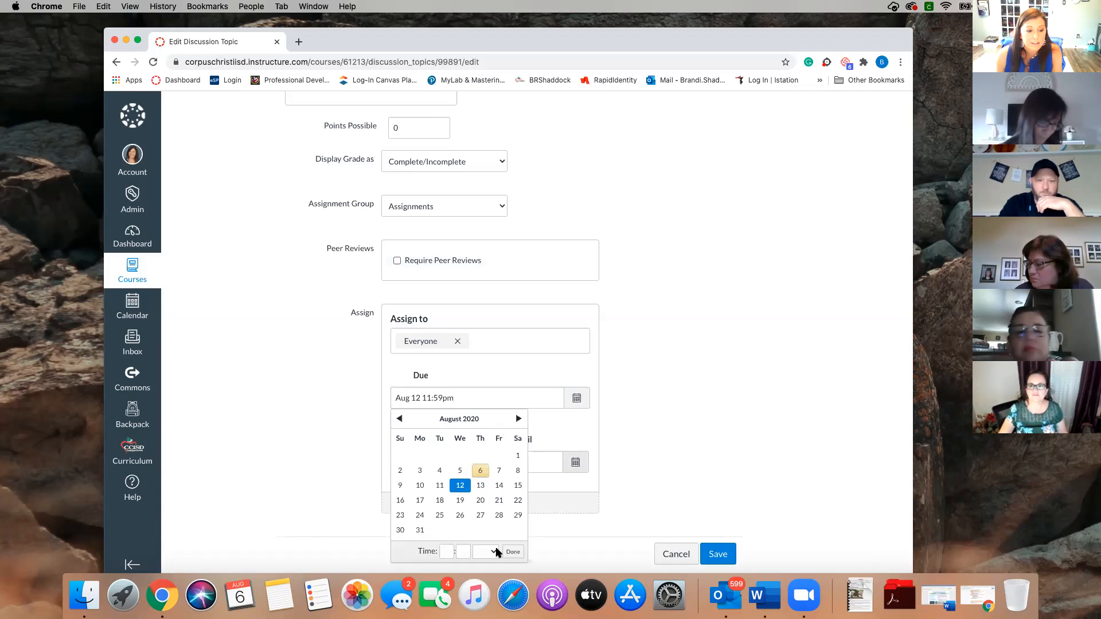
click(513, 551)
Make the discussion available from Aug 9 12am until Aug 26 11:59pm and save it
click(474, 463)
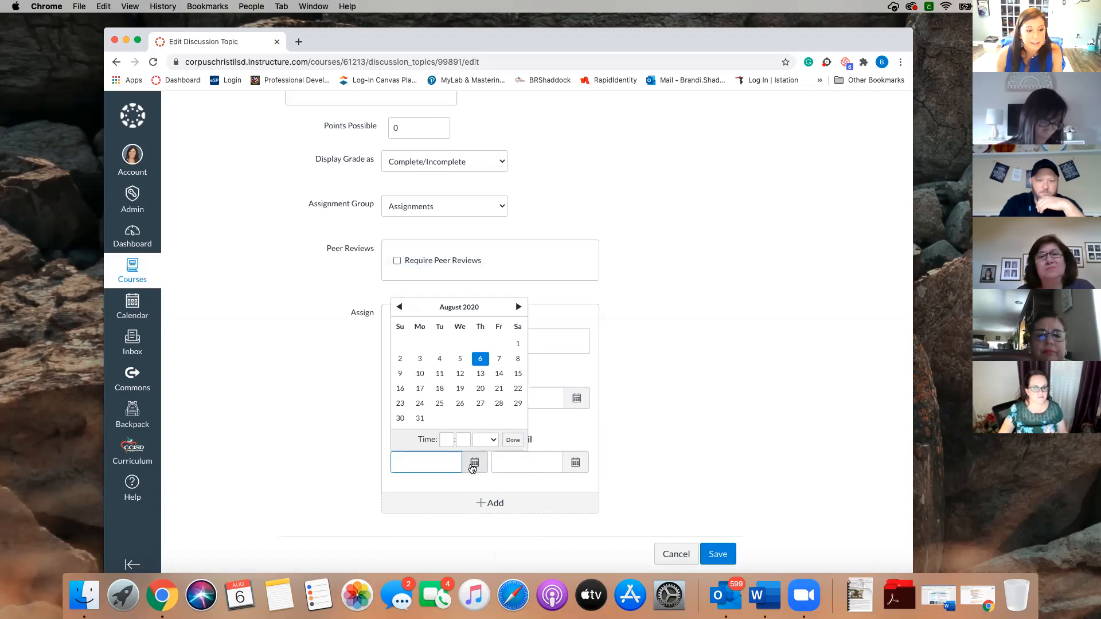
click(401, 373)
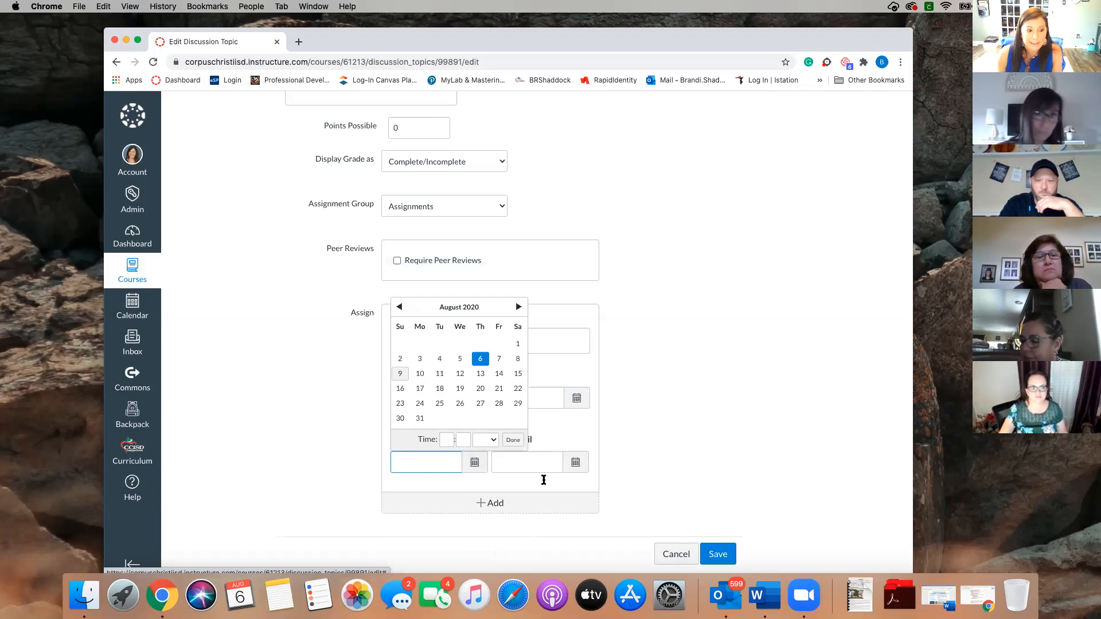
click(576, 465)
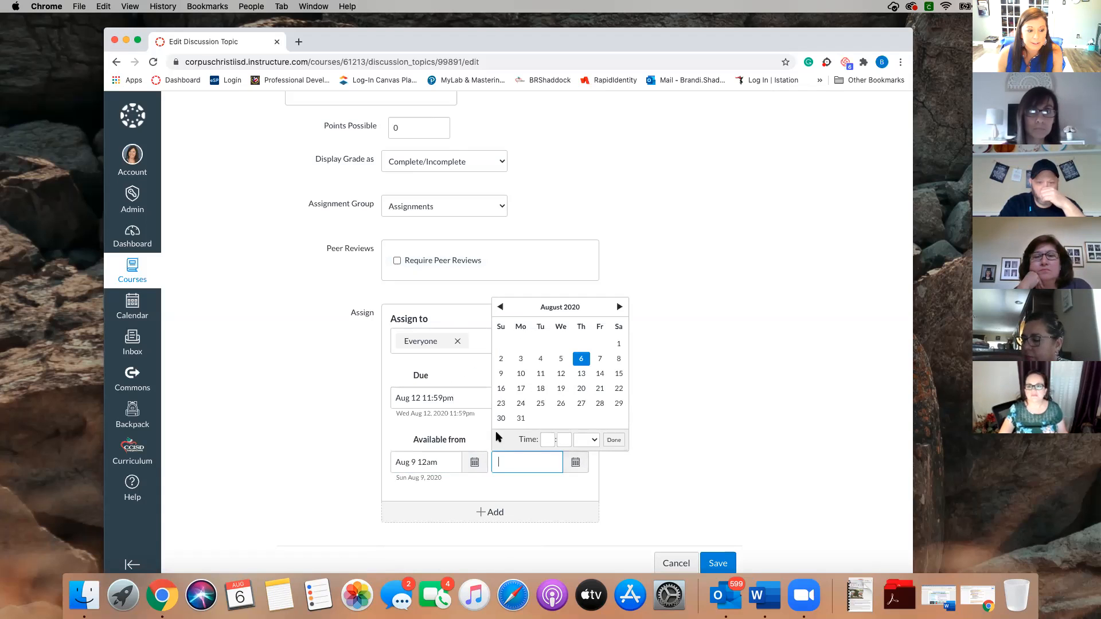
click(561, 403)
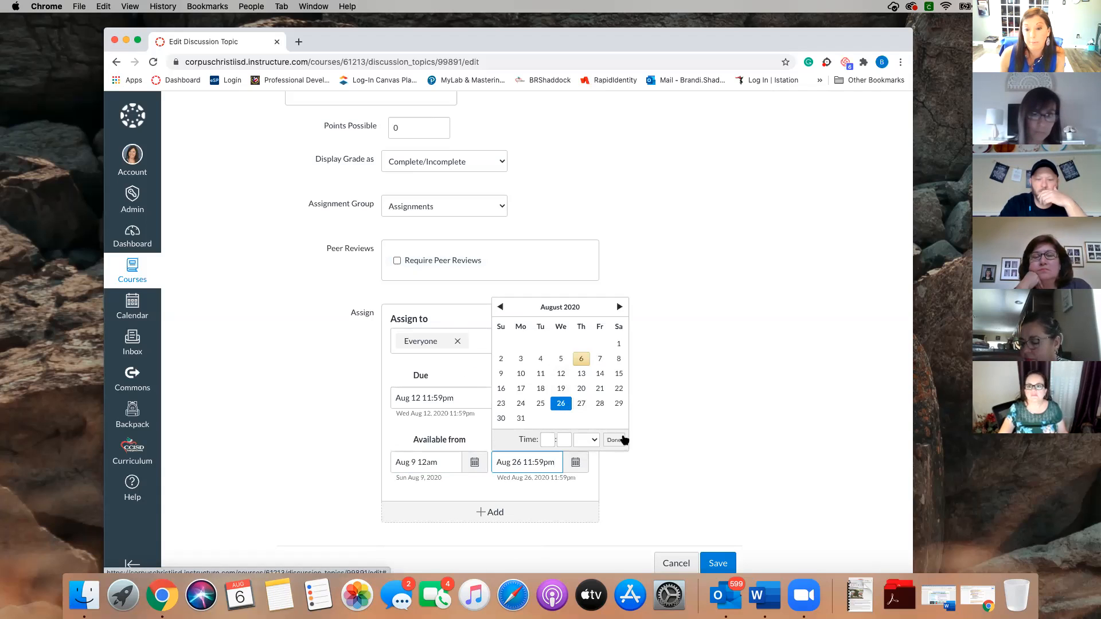
click(620, 440)
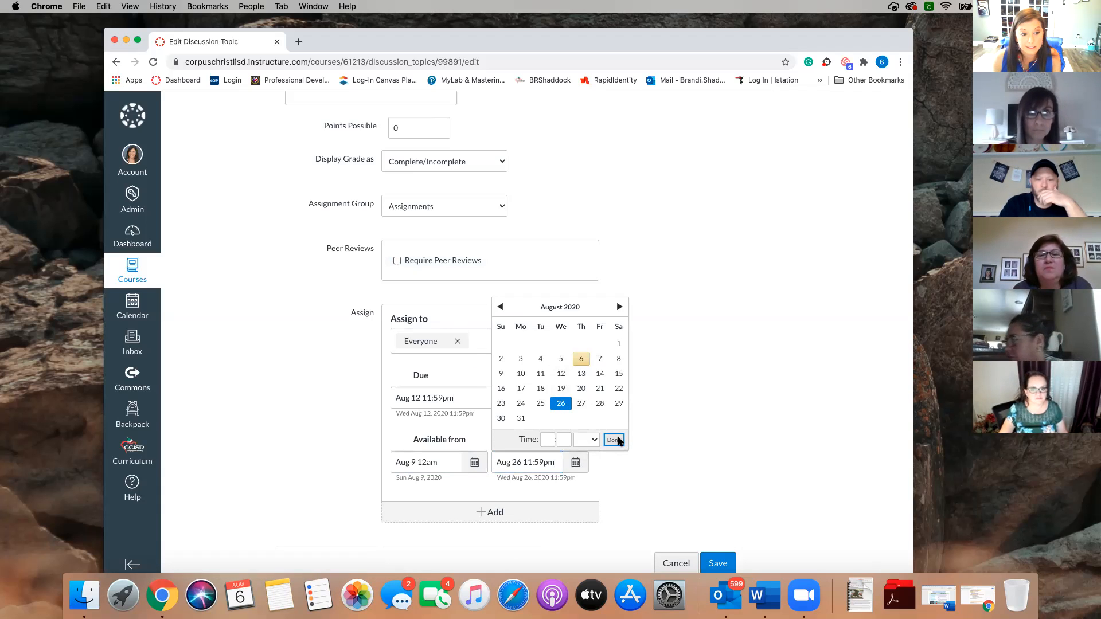
click(724, 564)
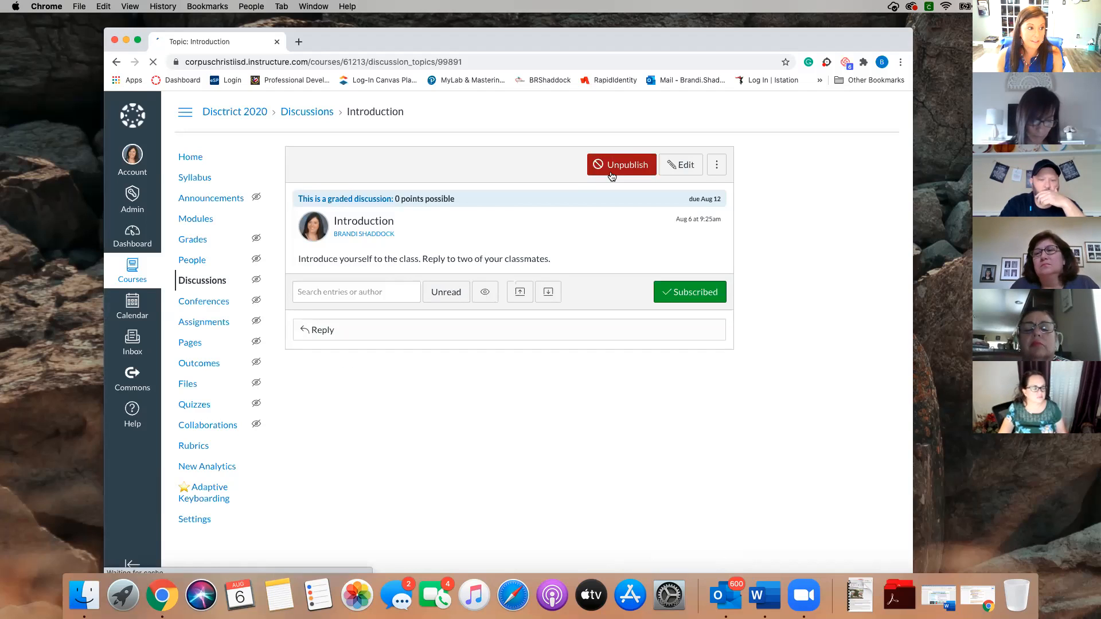
Check how the Introduction discussion is listed in the course modules, home page and syllabus summary
click(197, 221)
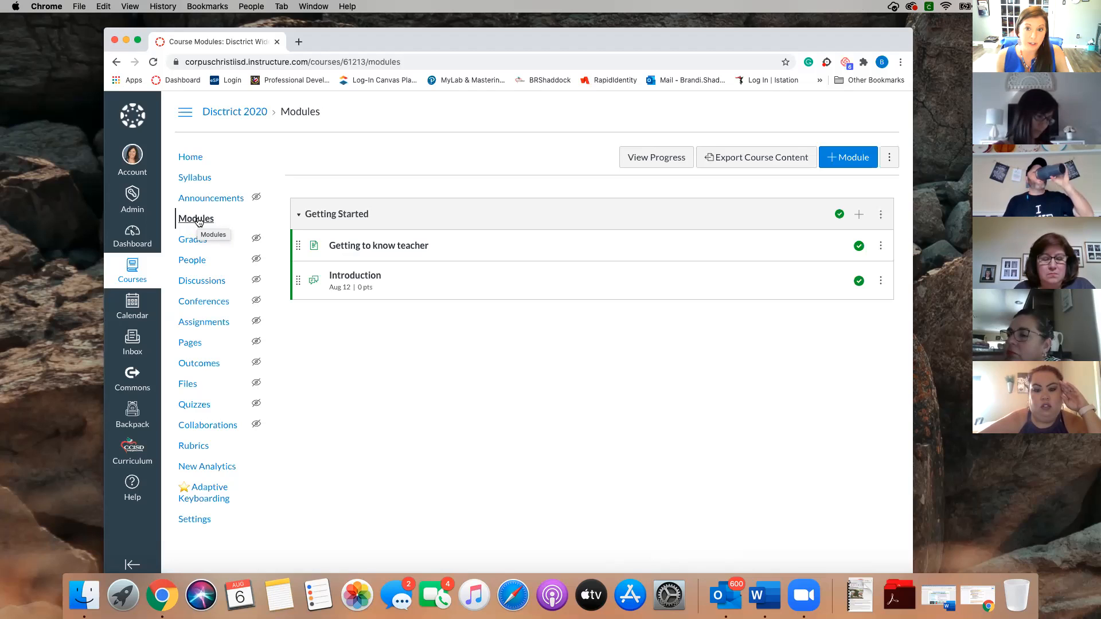
click(191, 159)
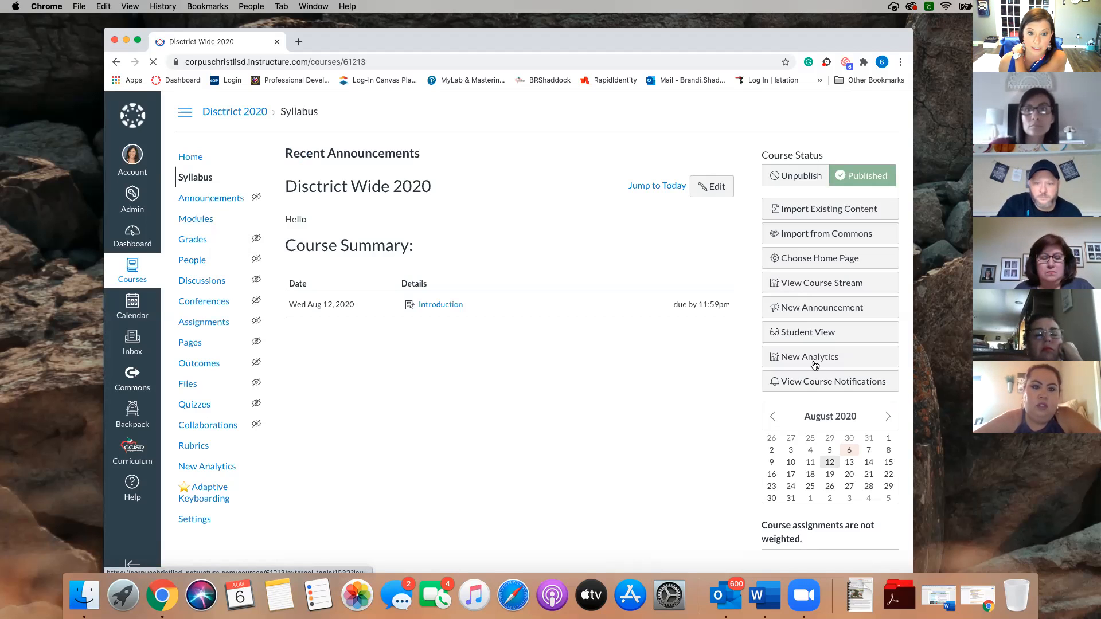
click(814, 365)
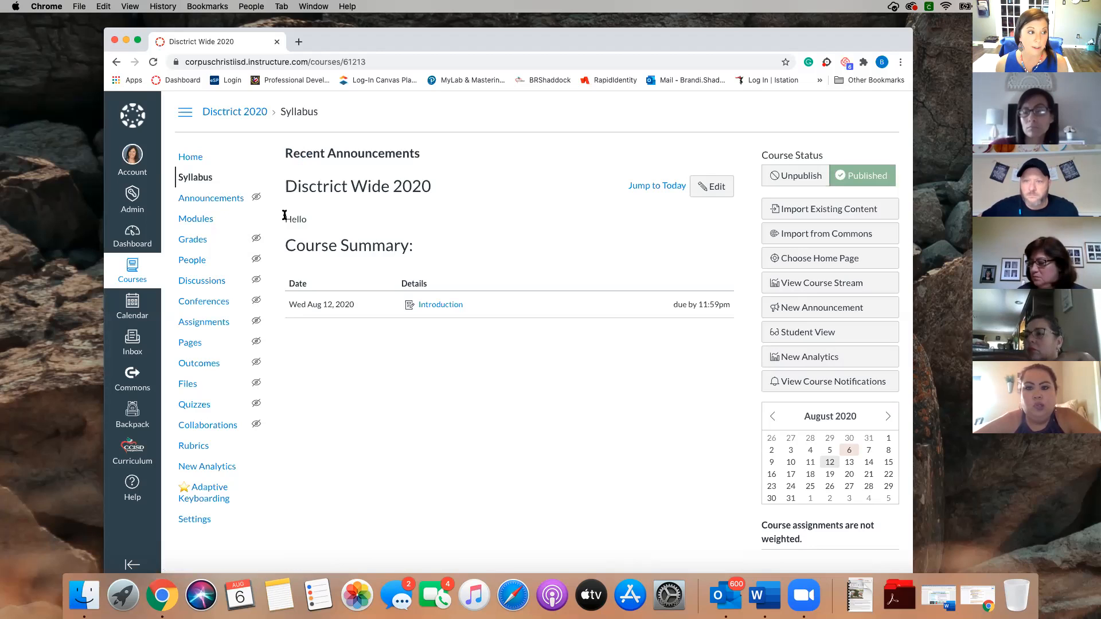
click(203, 181)
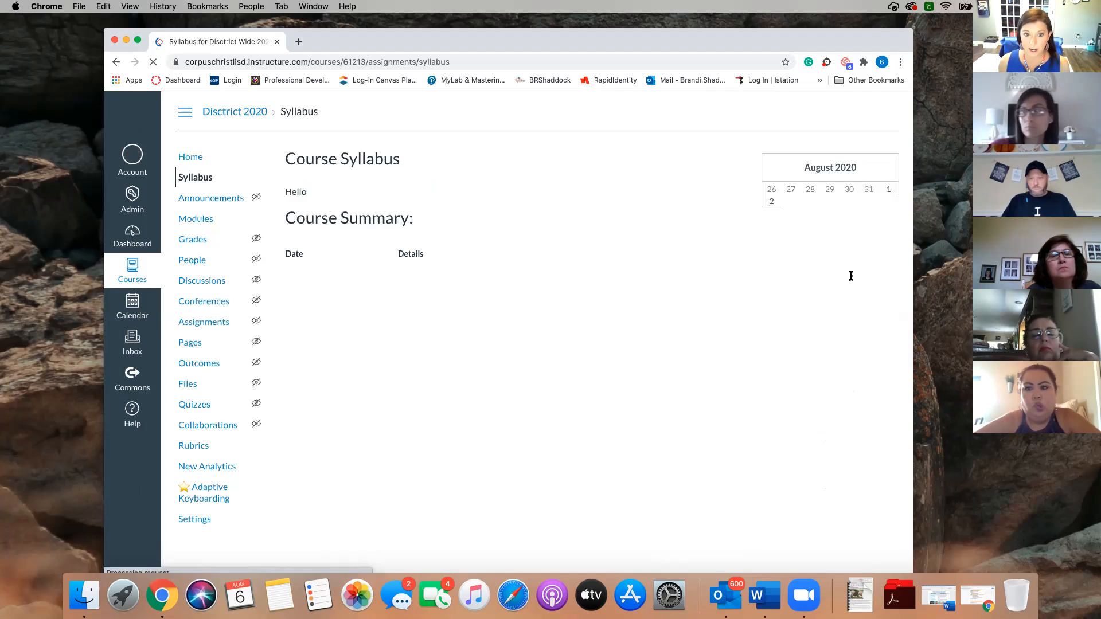
click(191, 160)
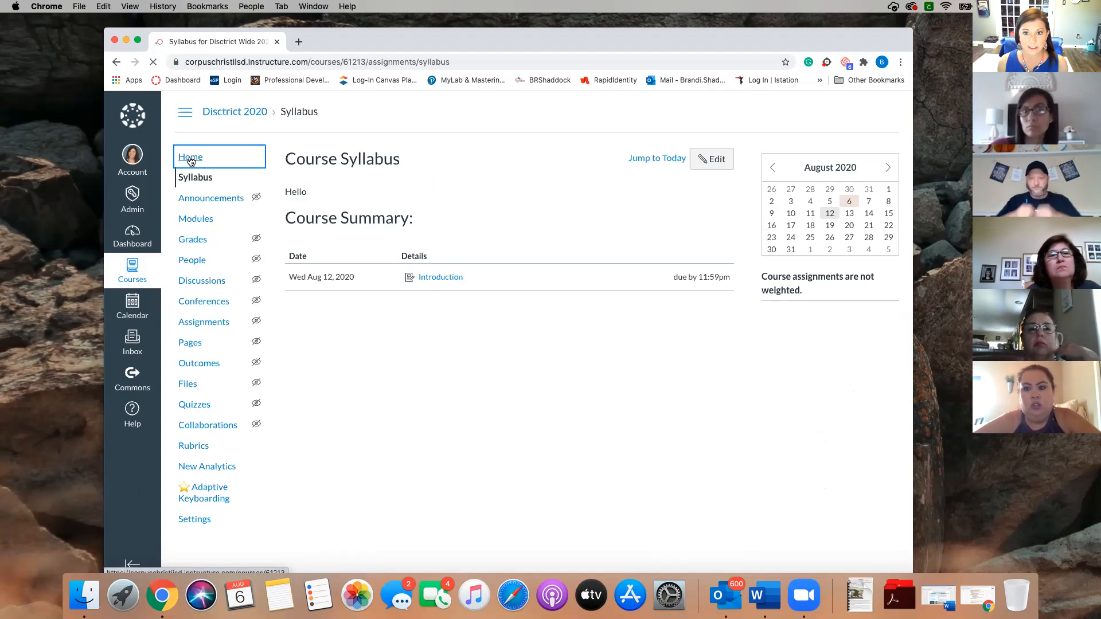
click(189, 161)
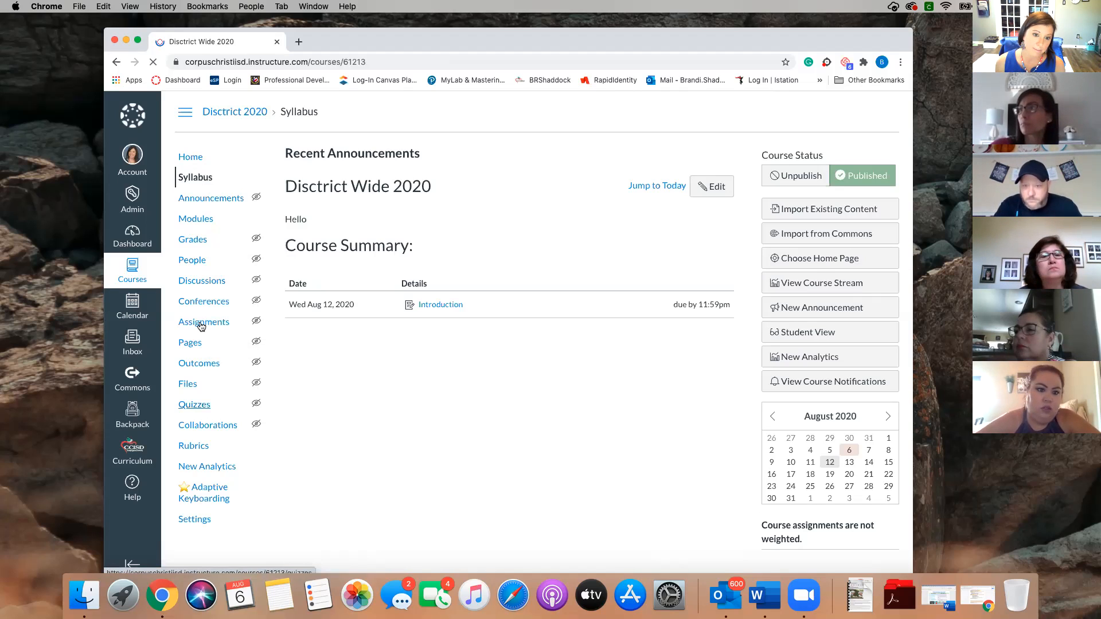
View the Introduction discussion from the assignments list and its column in the gradebook
click(201, 324)
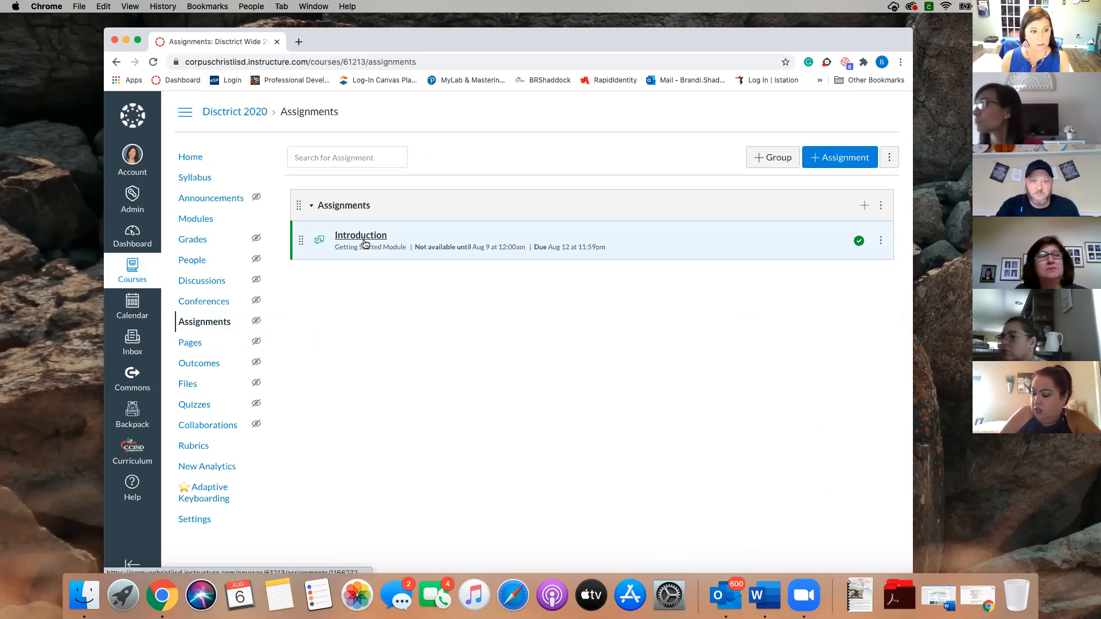
click(364, 244)
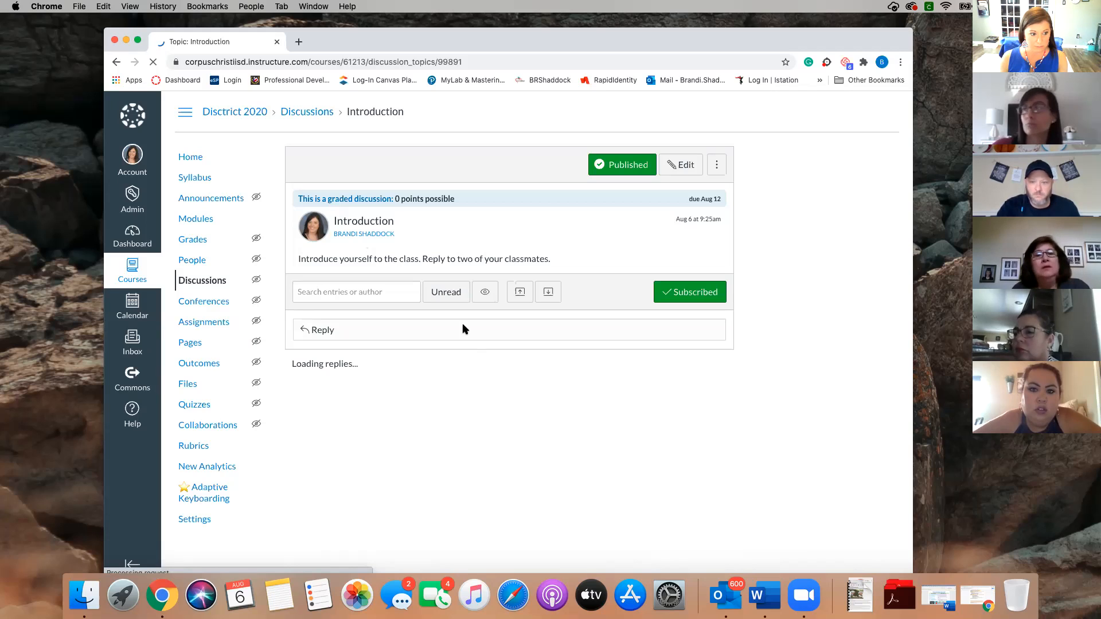
click(494, 336)
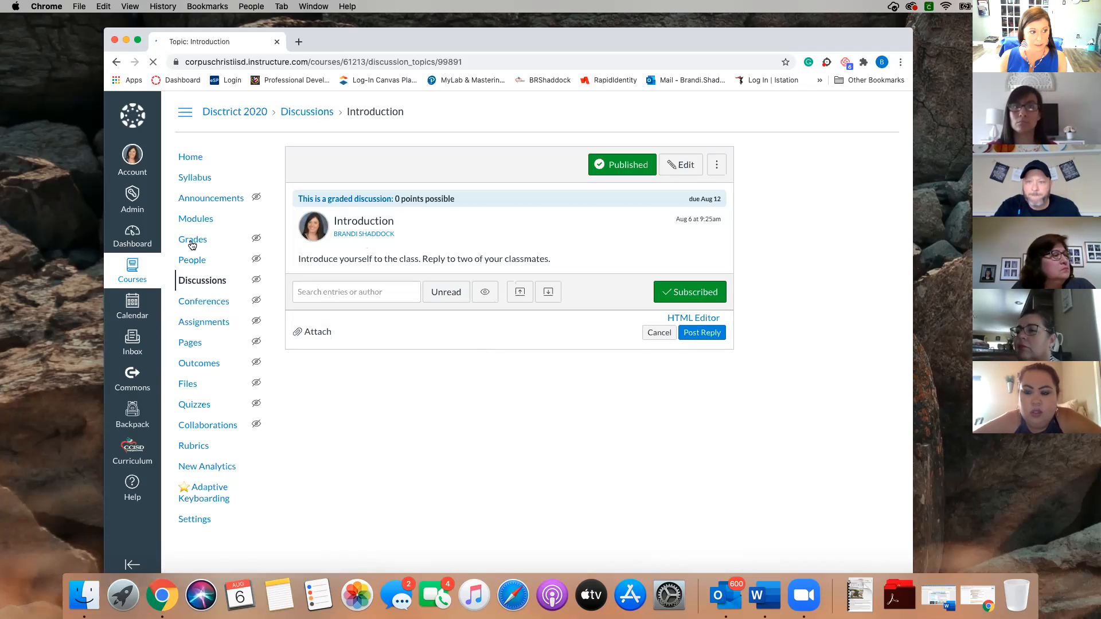
click(207, 247)
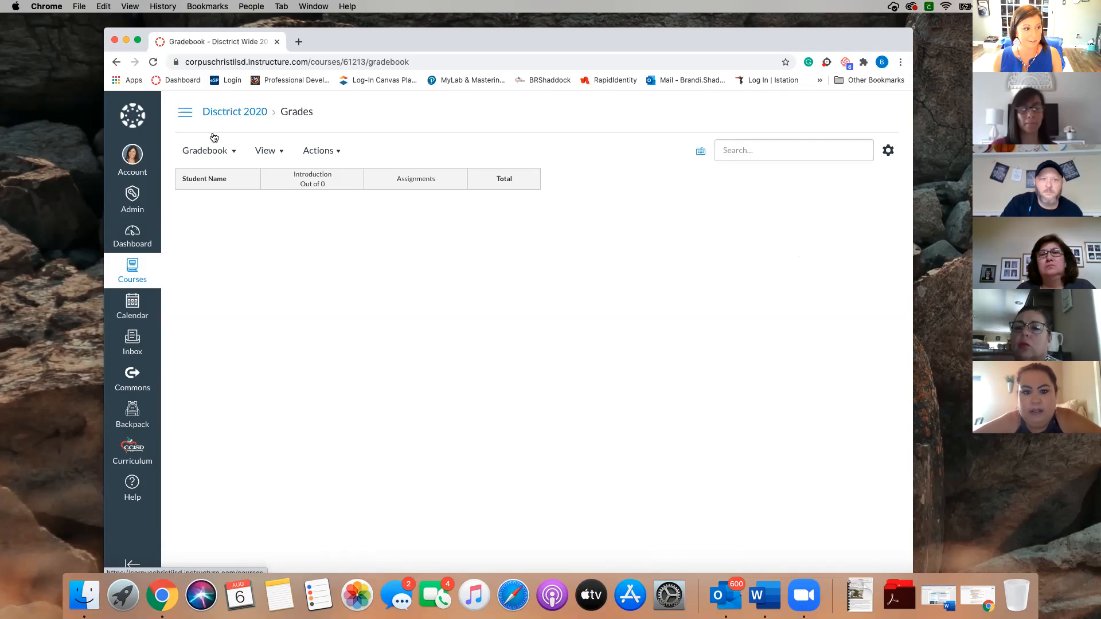
Go to the dashboard and view the Woodlawn Faculty Hub course's home page
click(206, 250)
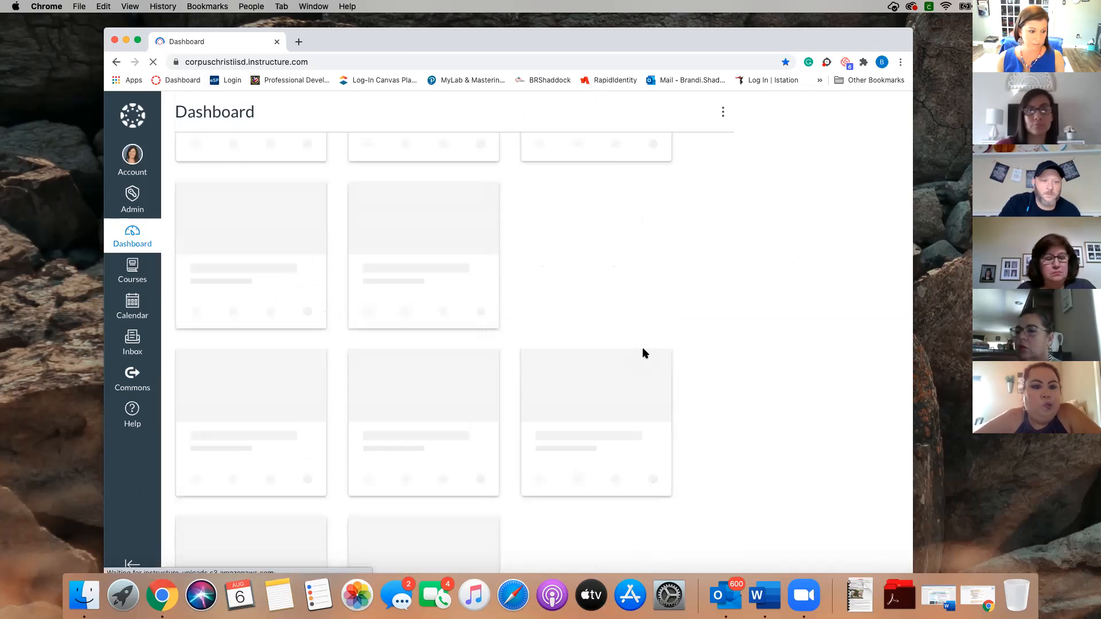
scroll(417, 267, up, 2)
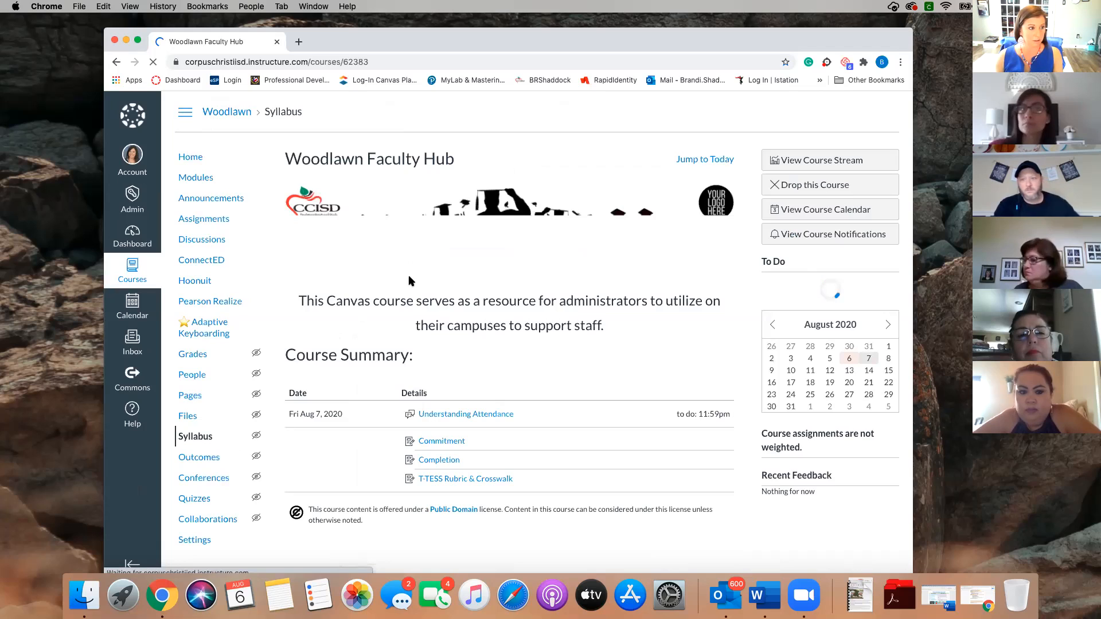
click(130, 276)
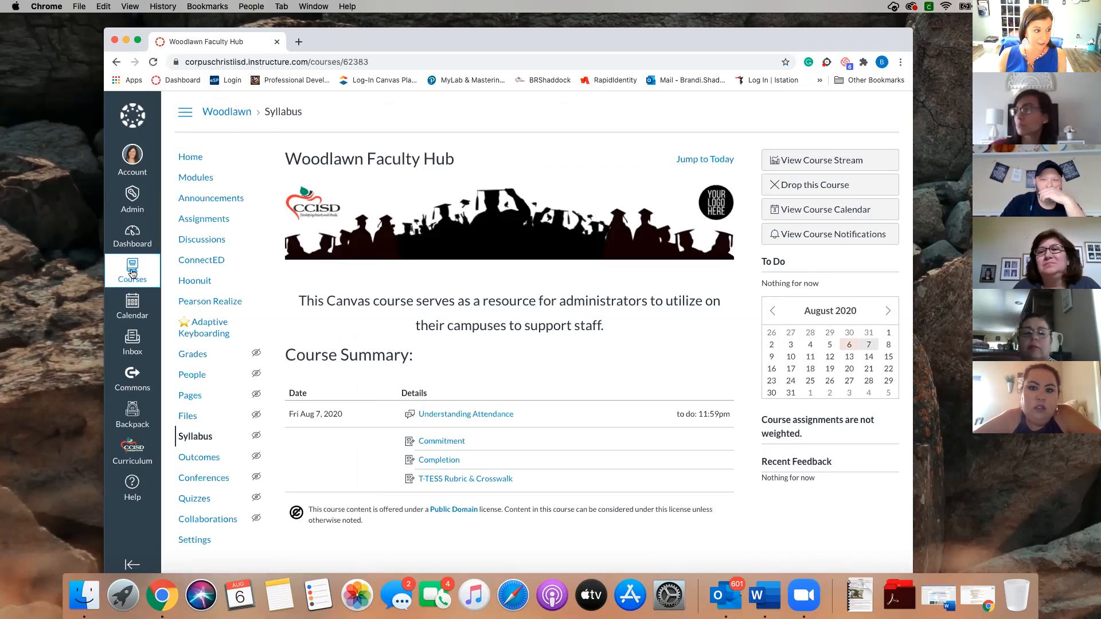
Return to the dashboard and open the Disctrict Wide 2020 course
click(133, 245)
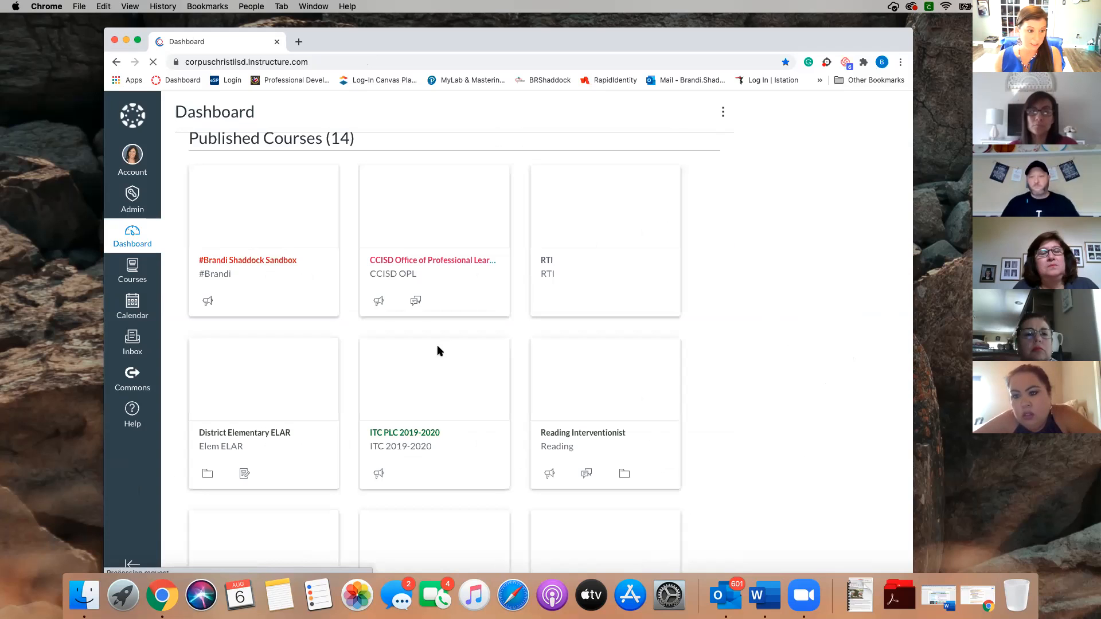
scroll(438, 346, down, 2)
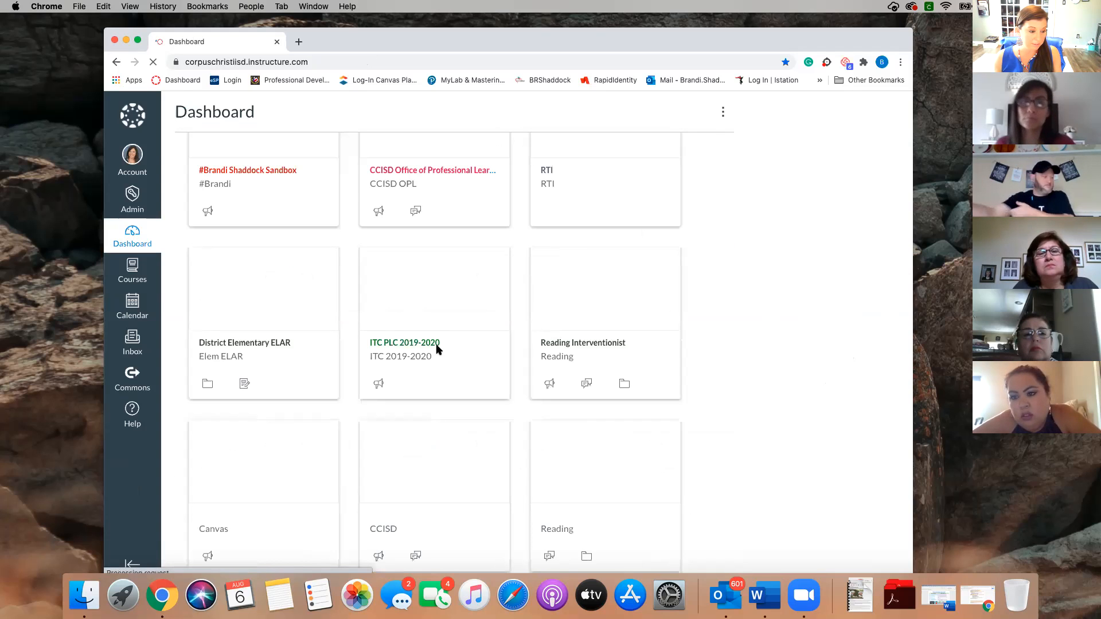
scroll(436, 344, down, 1)
scroll(434, 347, down, 1)
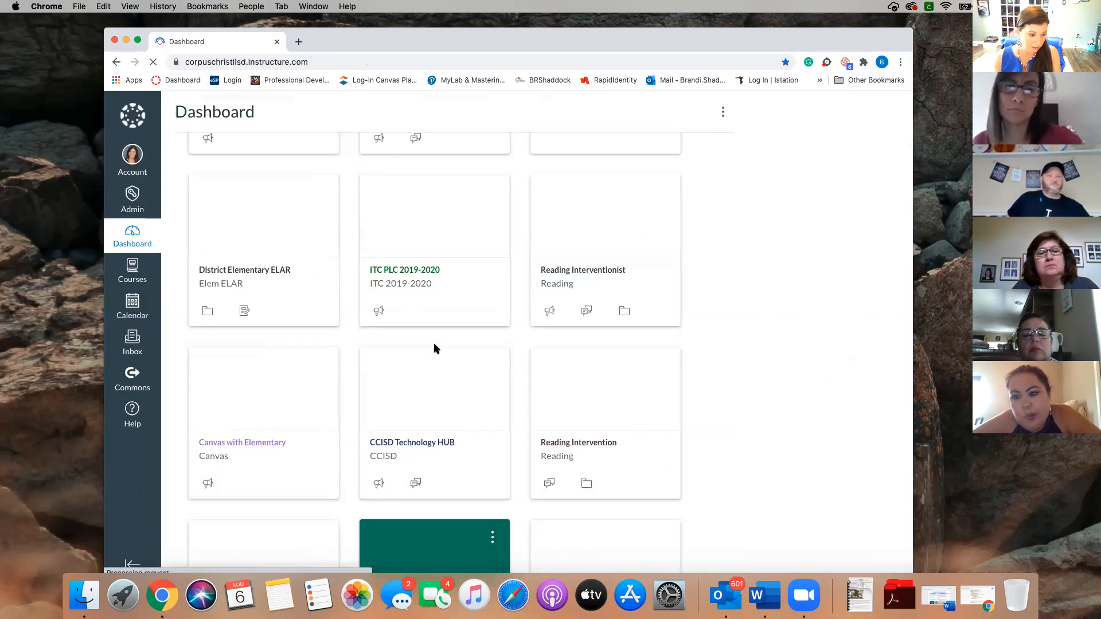
scroll(435, 349, down, 1)
scroll(436, 349, down, 1)
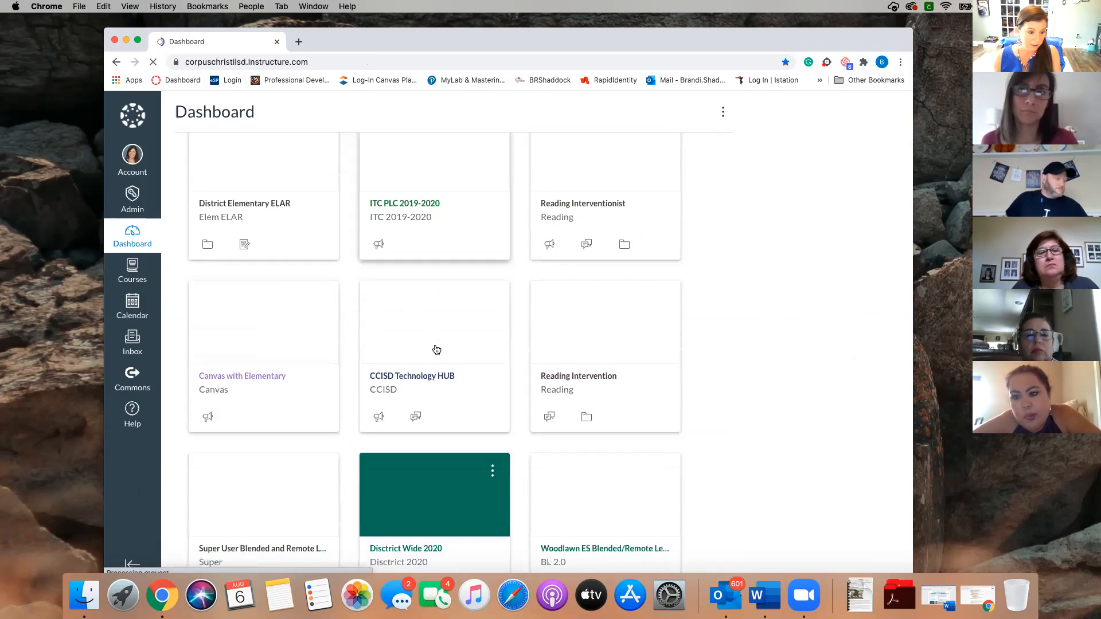
scroll(436, 350, down, 1)
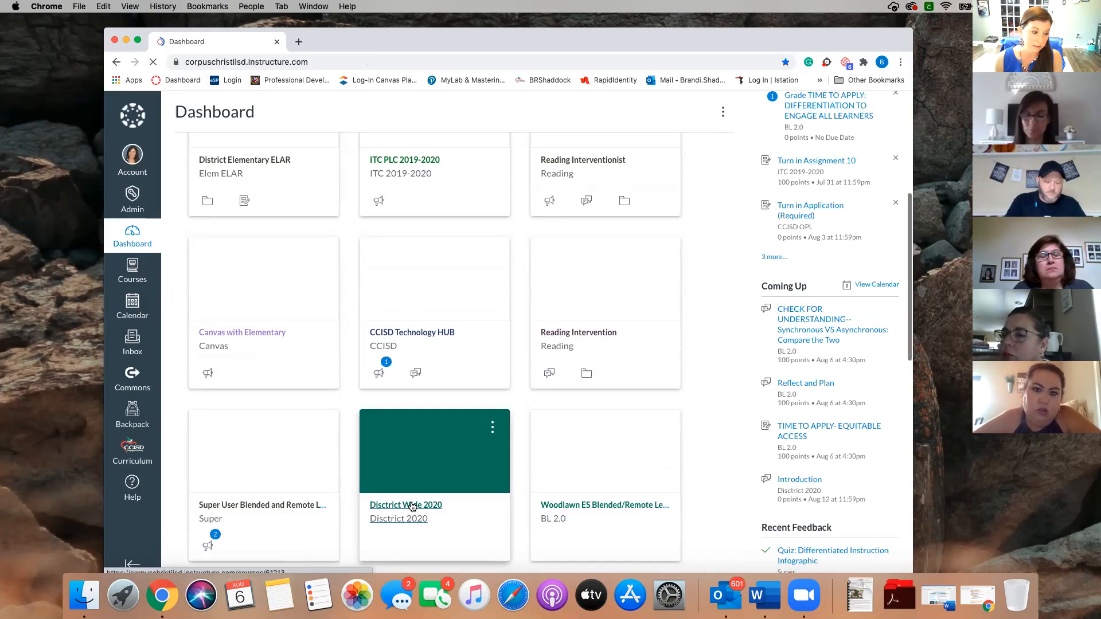
click(411, 506)
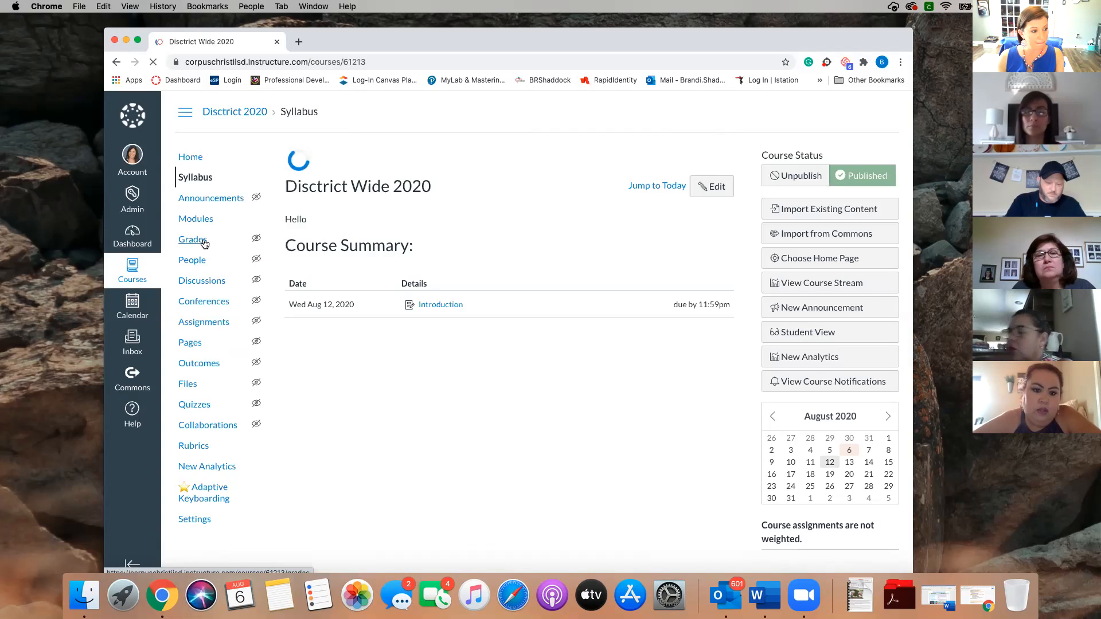
View the course's discussions list and the available options for the Introduction discussion
click(198, 285)
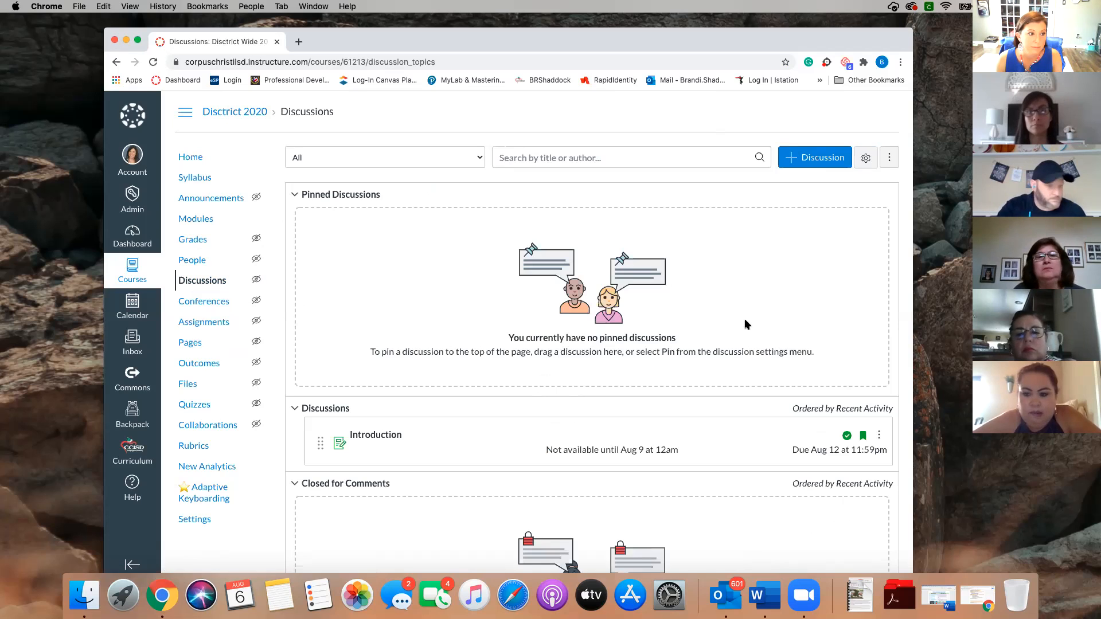
scroll(747, 325, down, 2)
scroll(743, 325, down, 3)
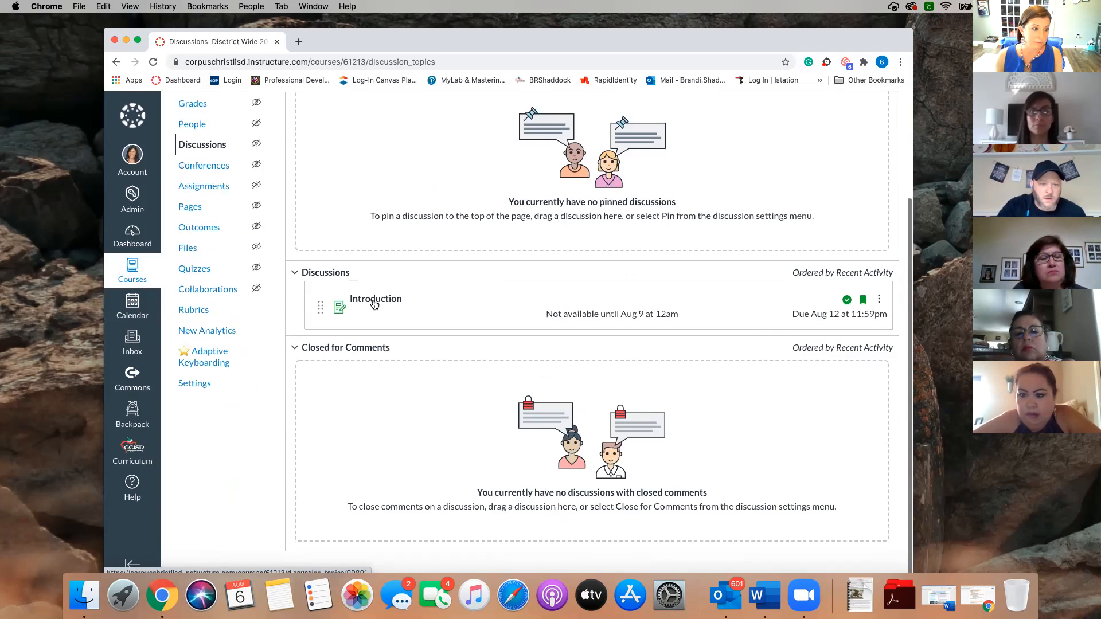
click(878, 300)
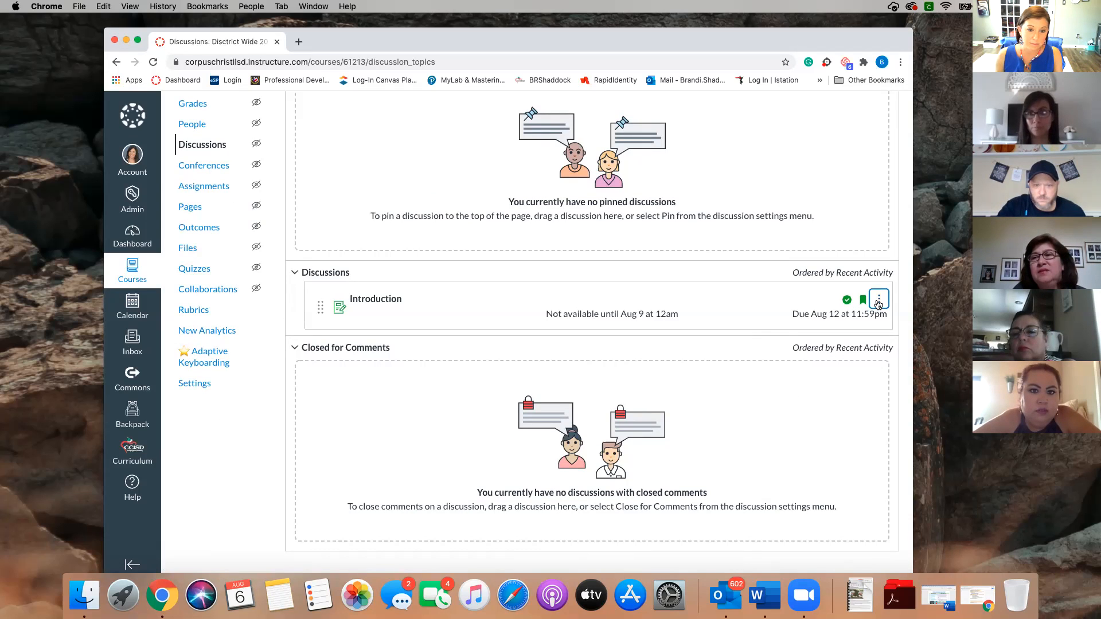
click(878, 300)
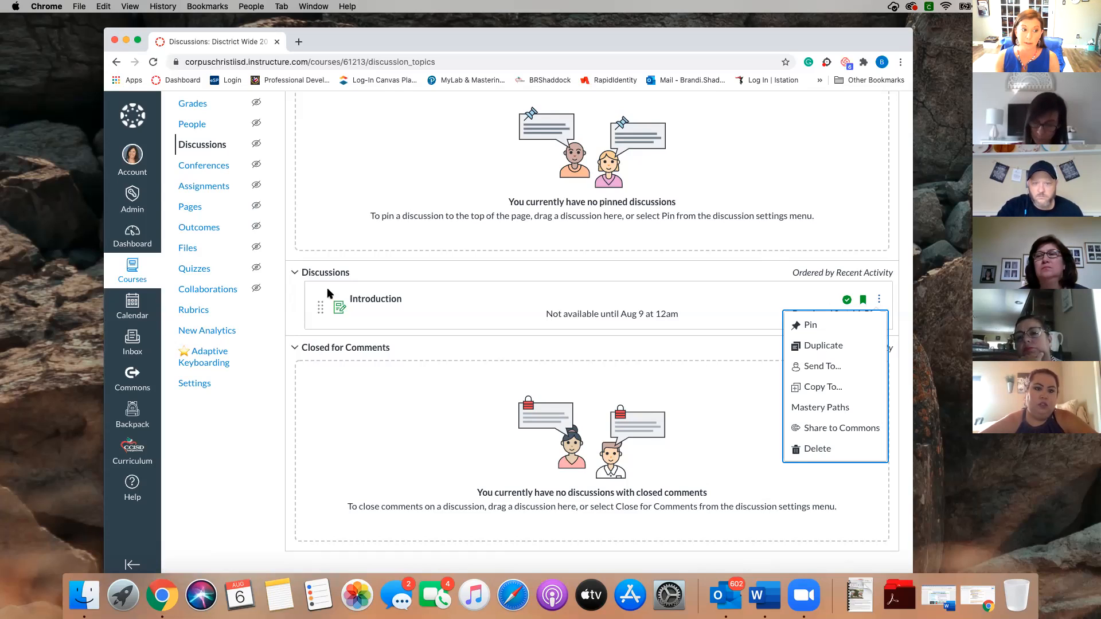
Open the Introduction discussion for editing and run the accessibility check on its content, closing the checker when done
click(371, 302)
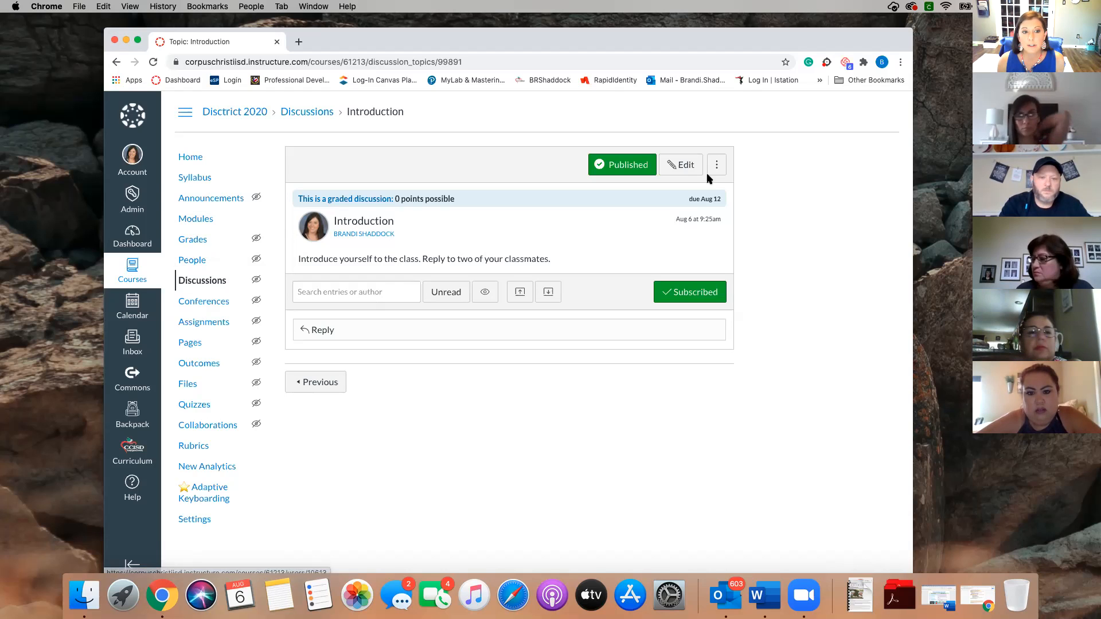
click(683, 171)
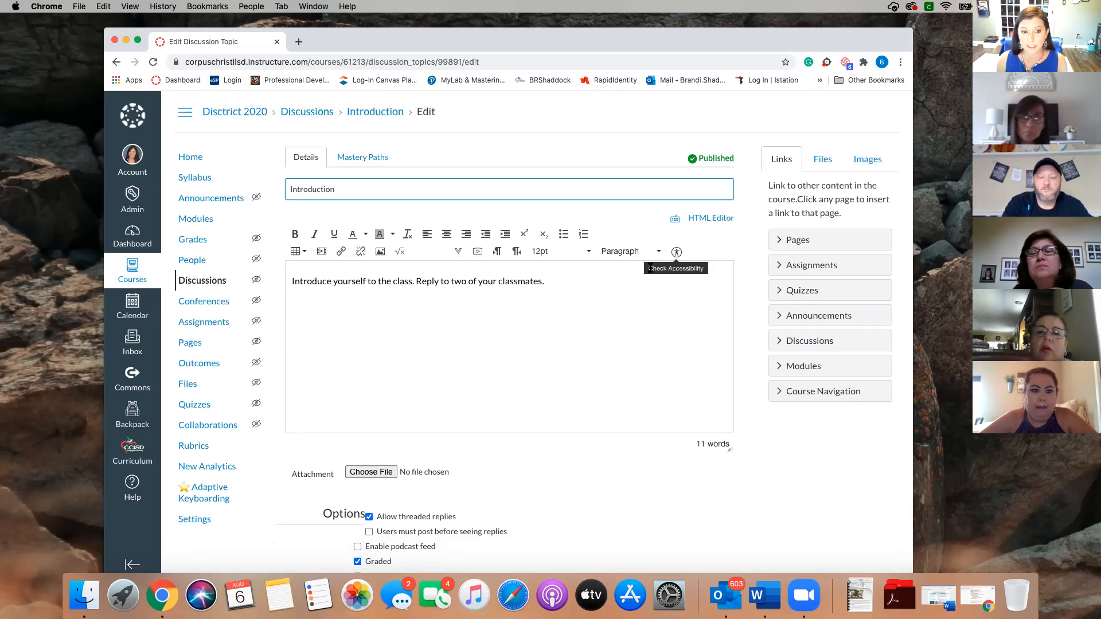
click(679, 252)
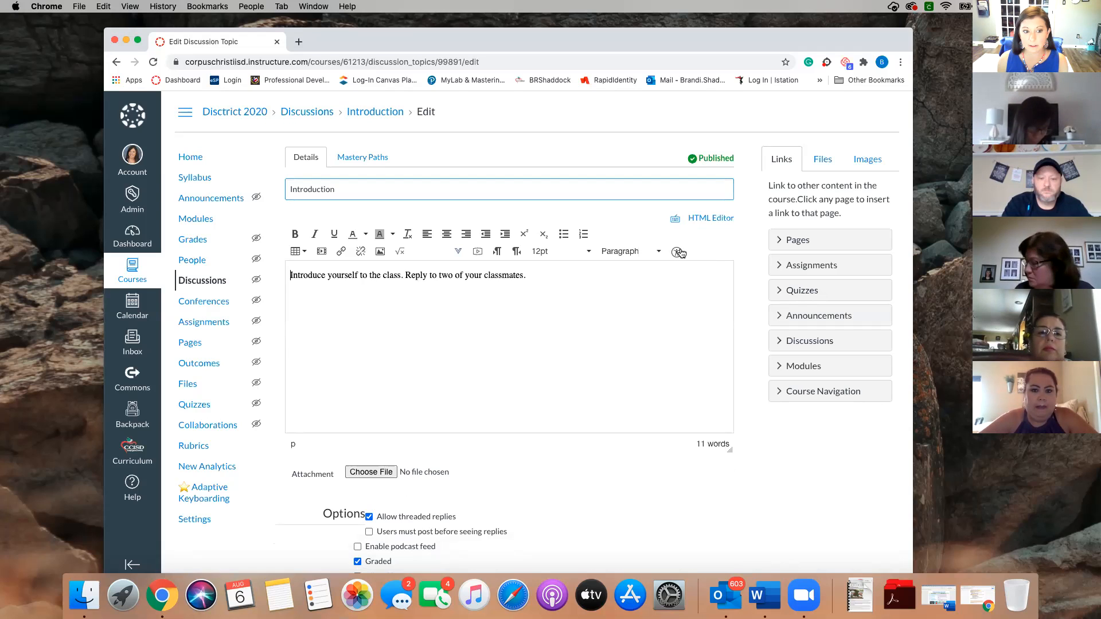
click(678, 253)
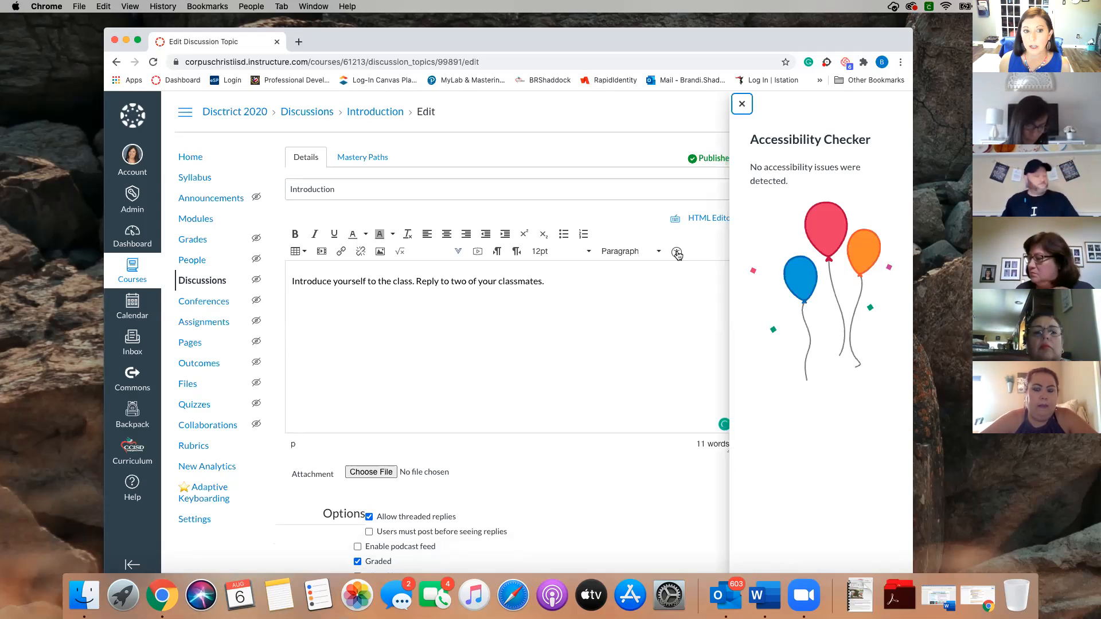
click(746, 108)
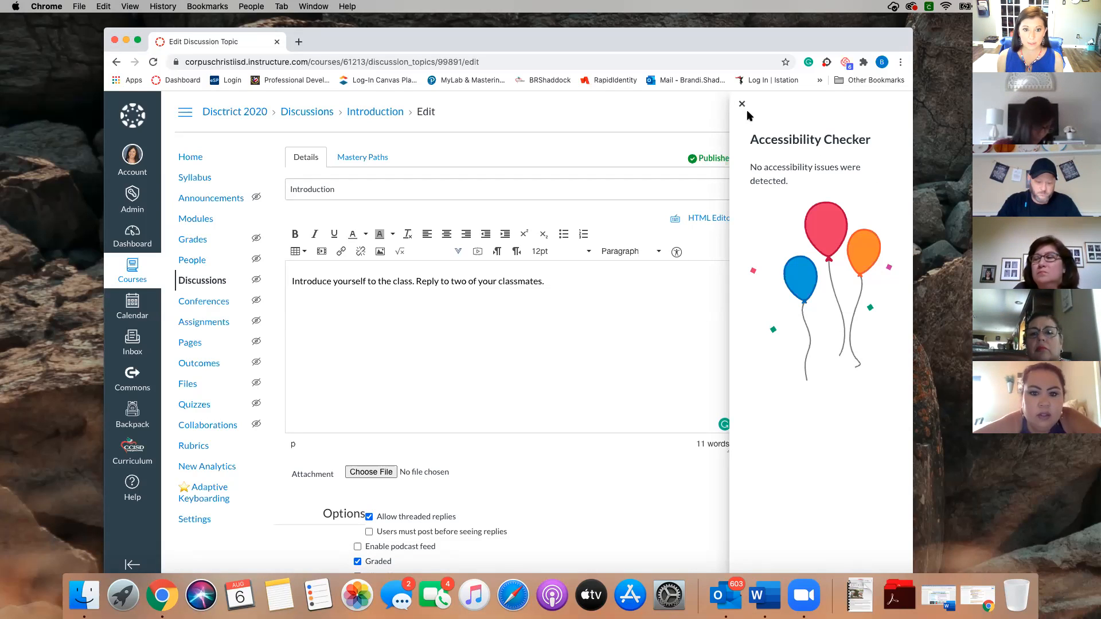
click(747, 109)
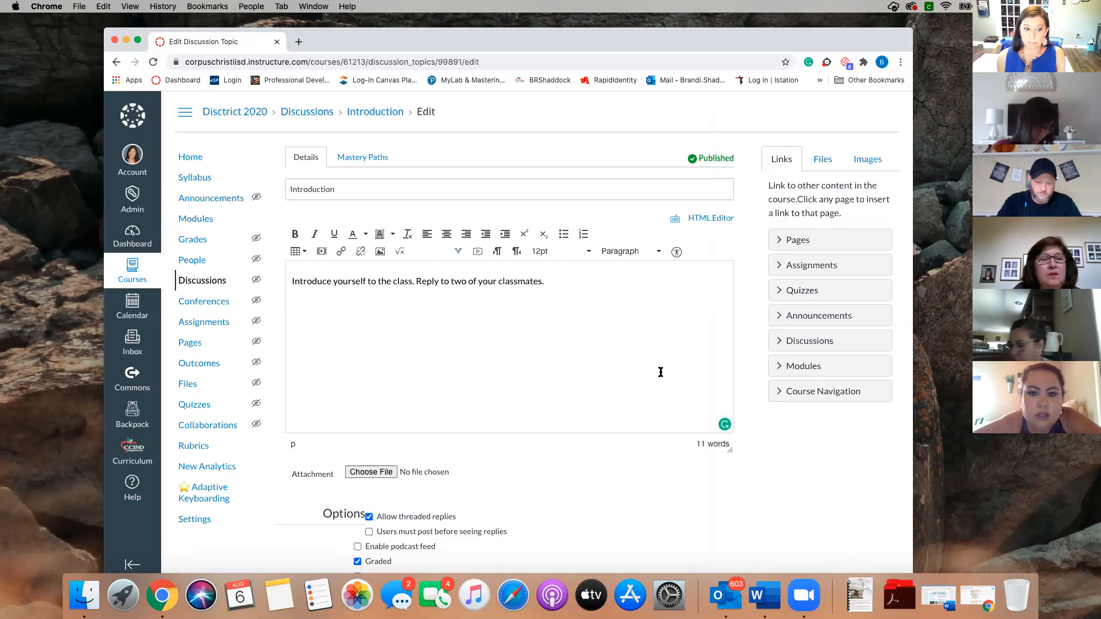
Stay in the Introduction discussion's editor instead of leaving for the course home page, and save the discussion
scroll(660, 372, down, 3)
scroll(663, 366, up, 3)
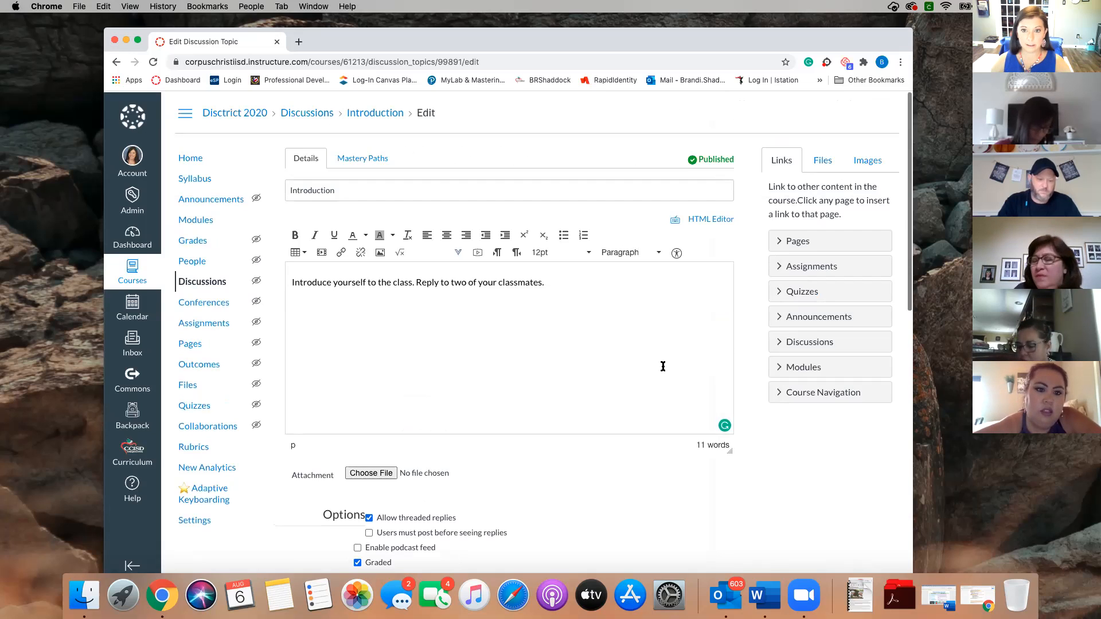
scroll(298, 313, down, 1)
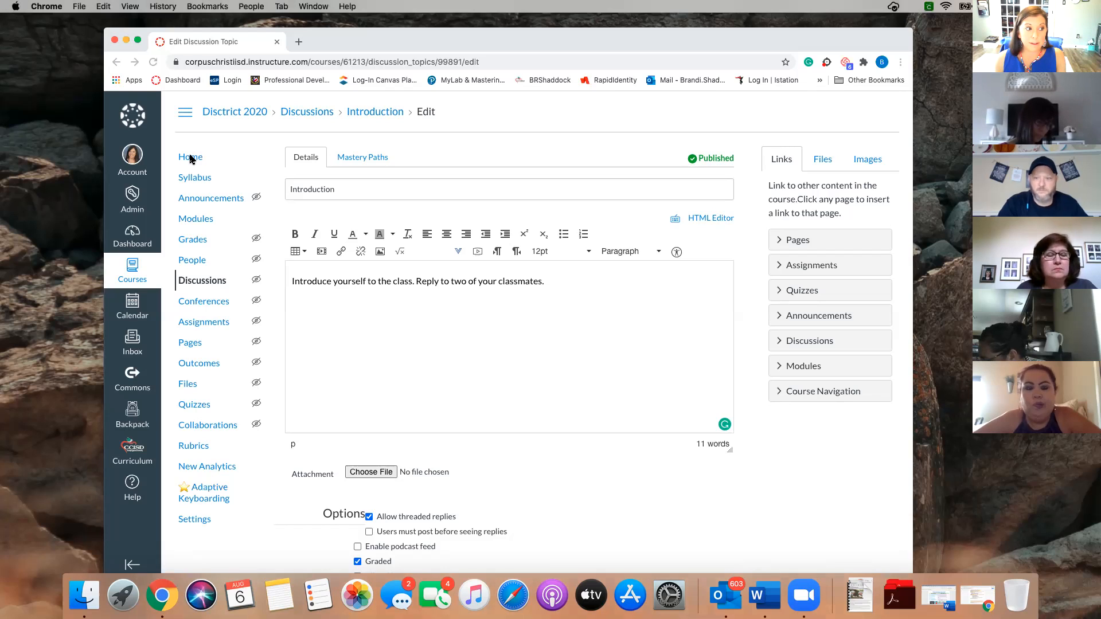
click(193, 158)
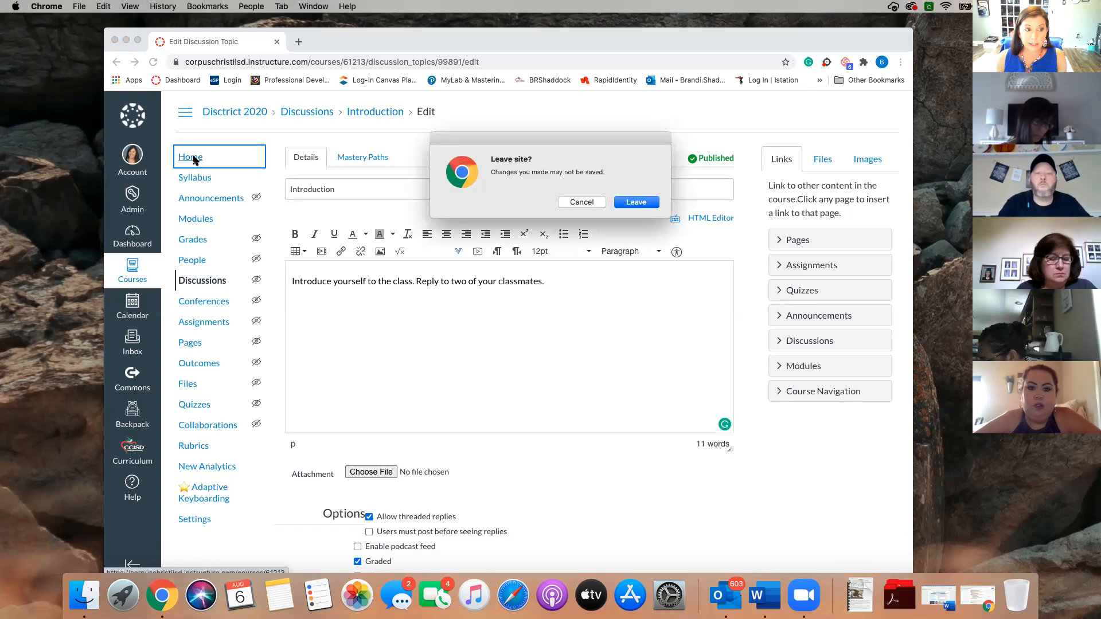
click(577, 203)
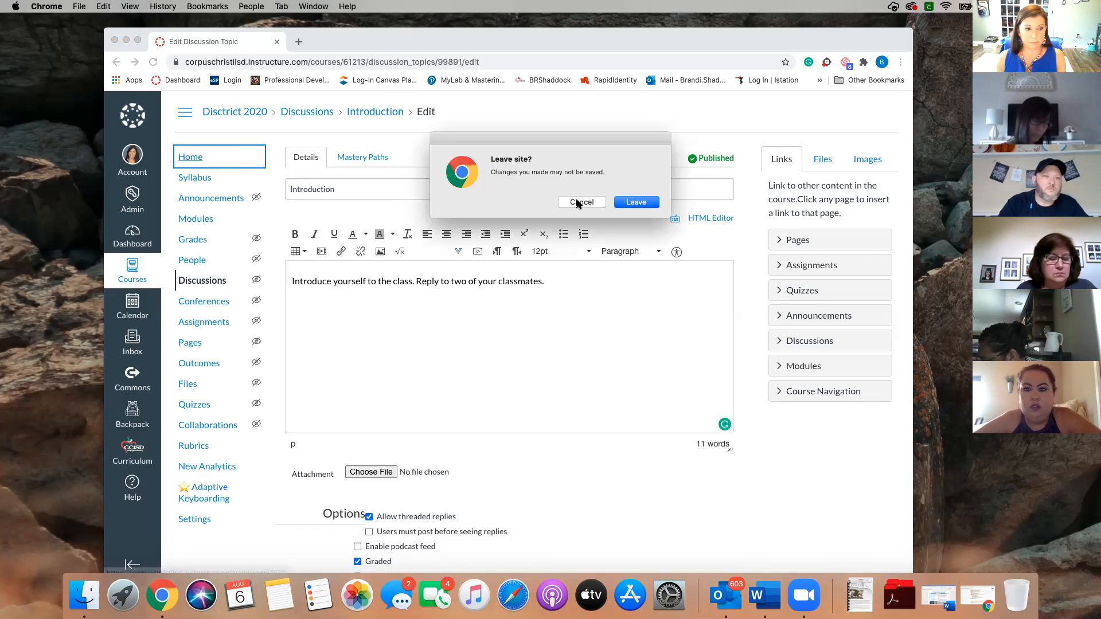
scroll(634, 309, down, 15)
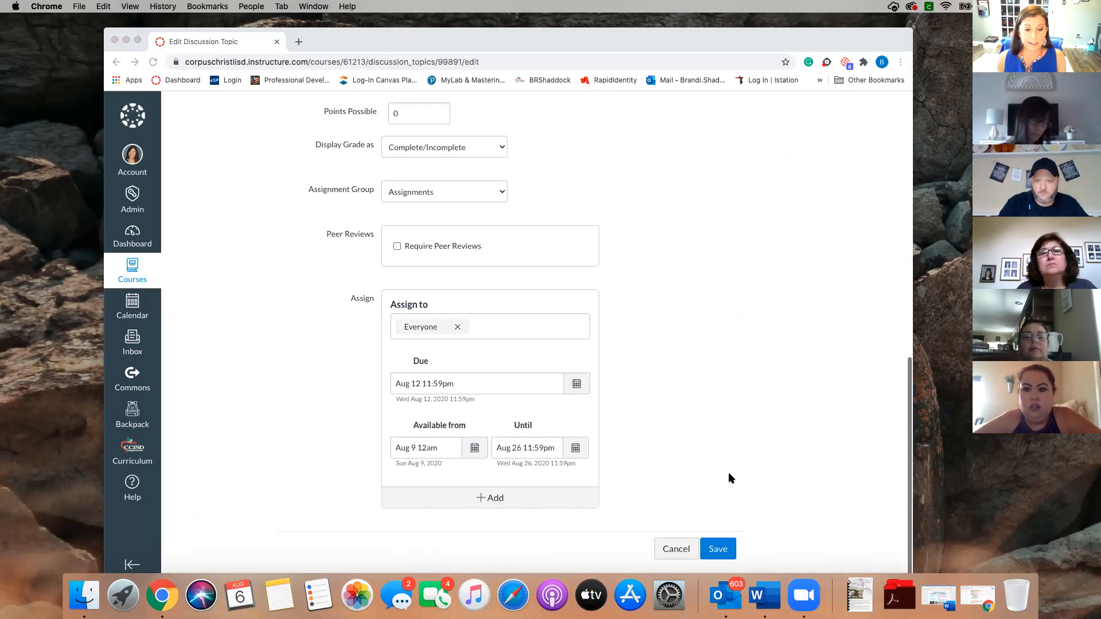
click(718, 548)
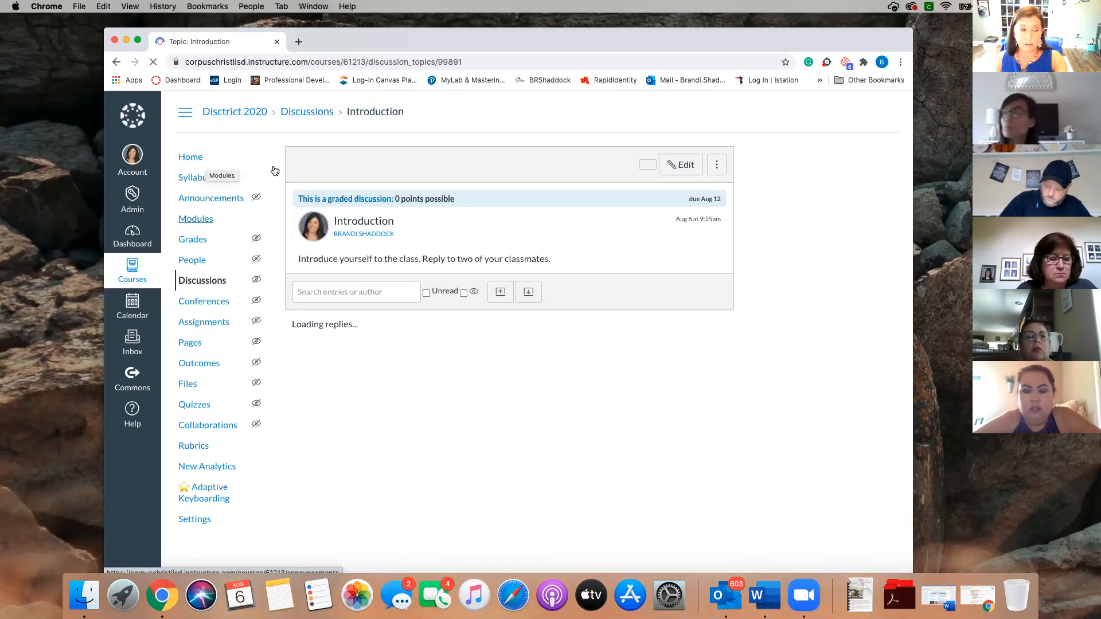
Set the Disctrict Wide 2020 course home page to Syllabus and save the choice
click(193, 158)
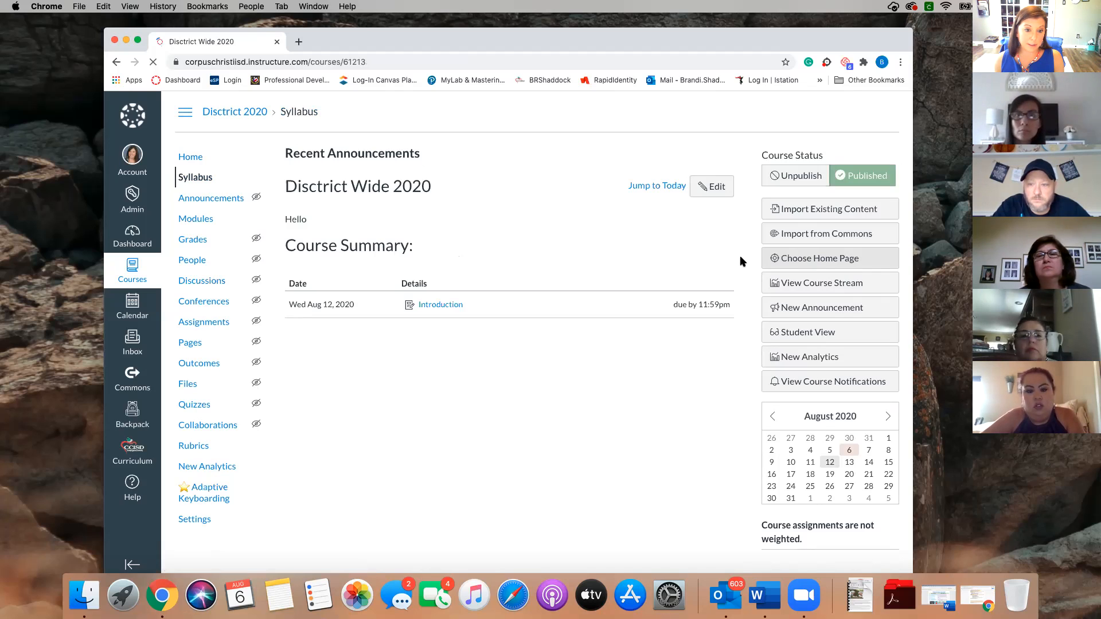
click(826, 260)
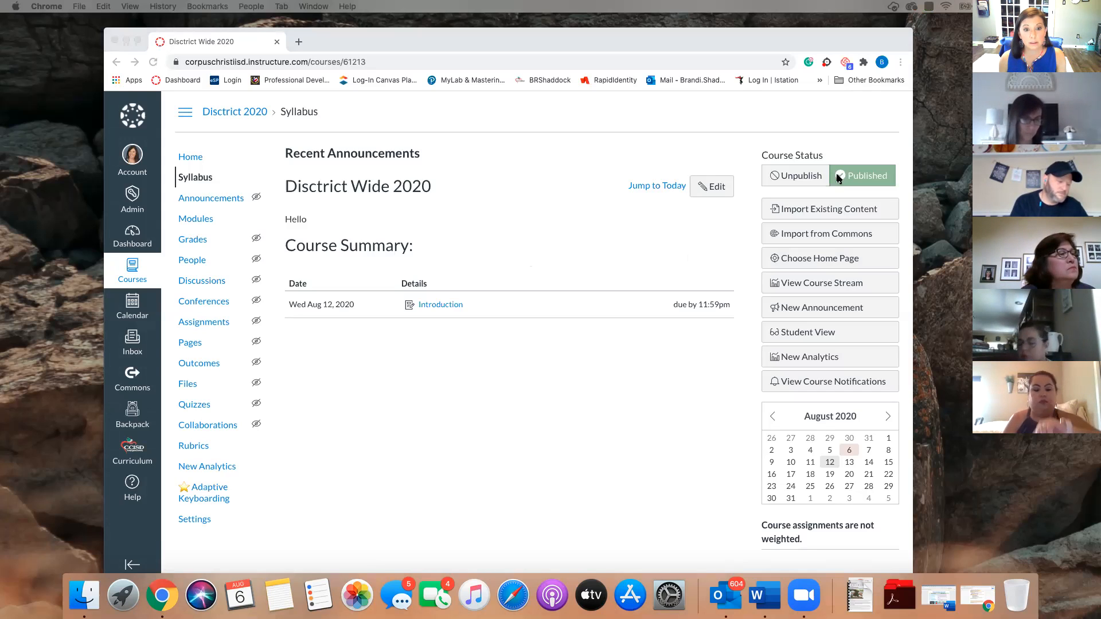
click(803, 261)
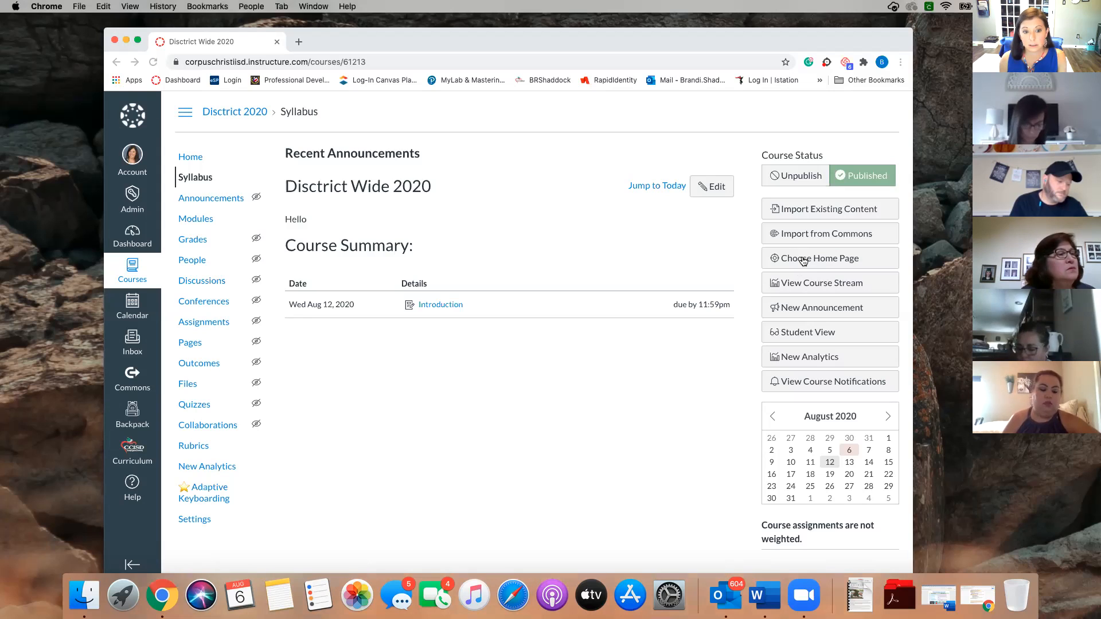
click(802, 261)
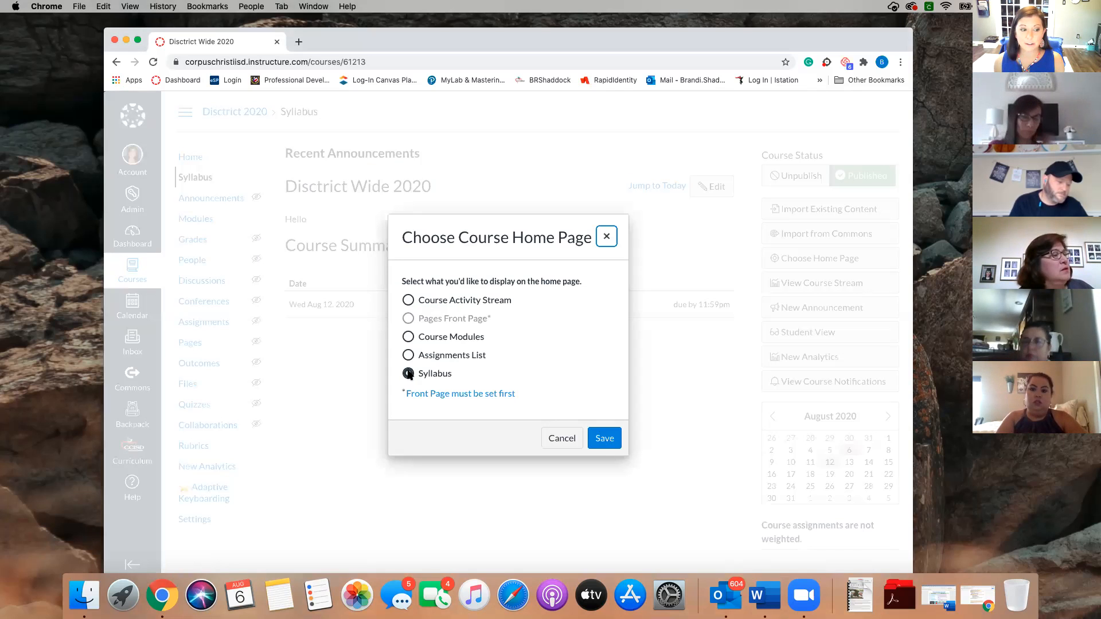
click(605, 437)
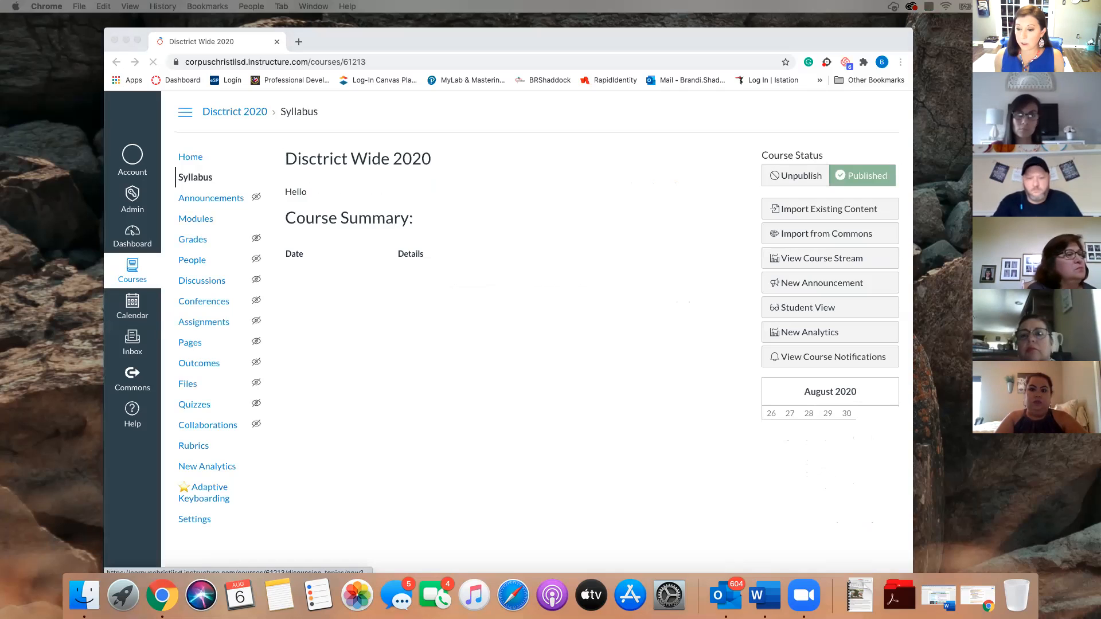
Hide New Analytics, Adaptive Keyboarding and Rubrics from students in the course's navigation settings and save the changes
click(196, 522)
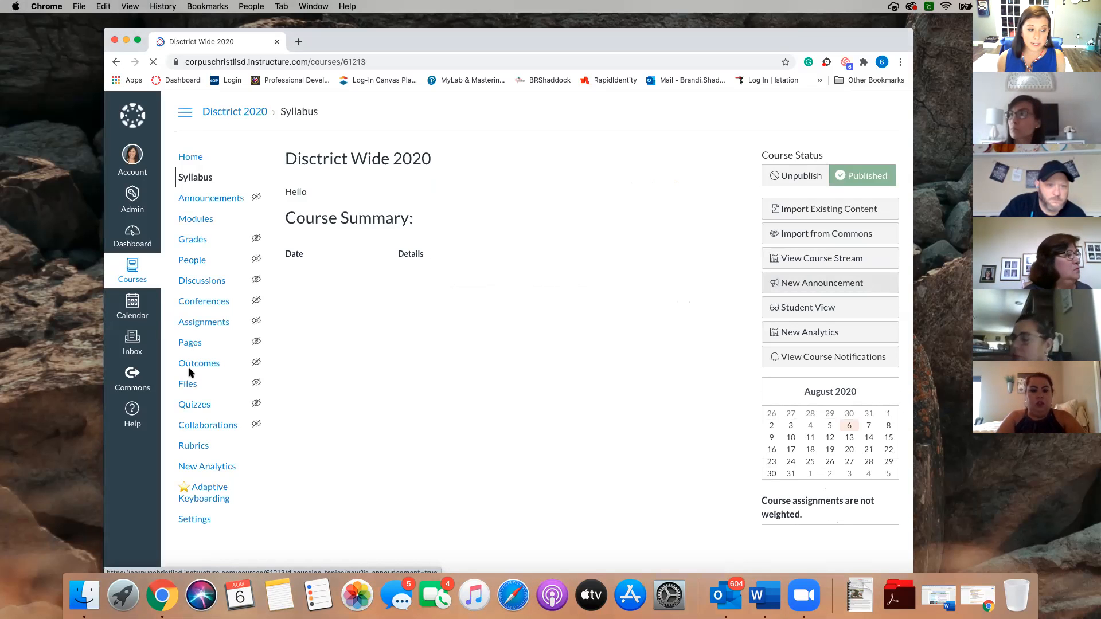
click(197, 523)
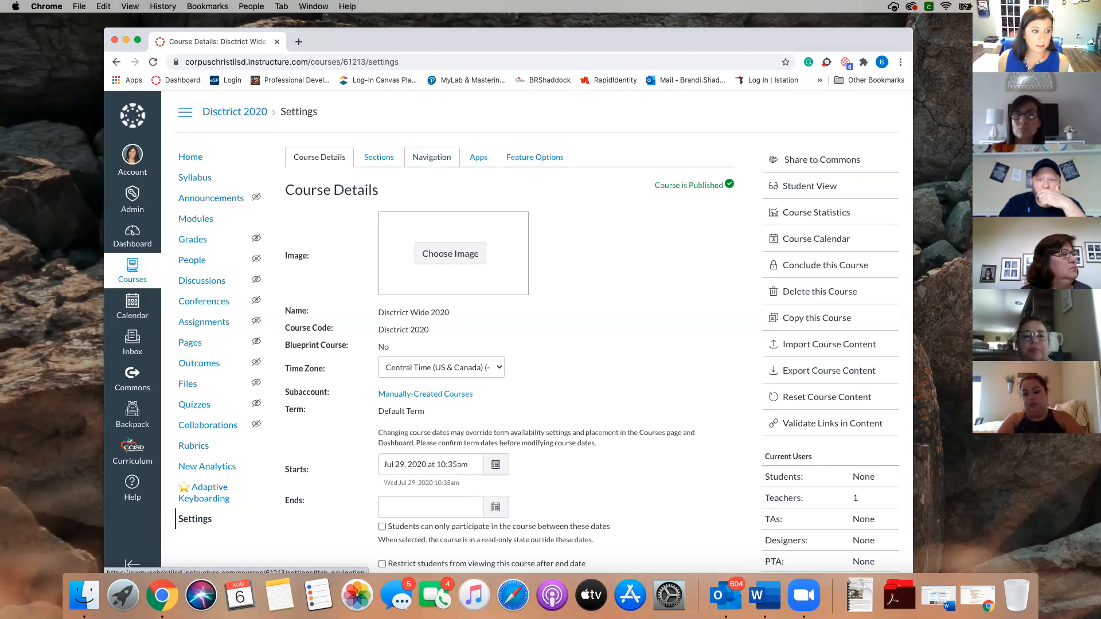
click(432, 157)
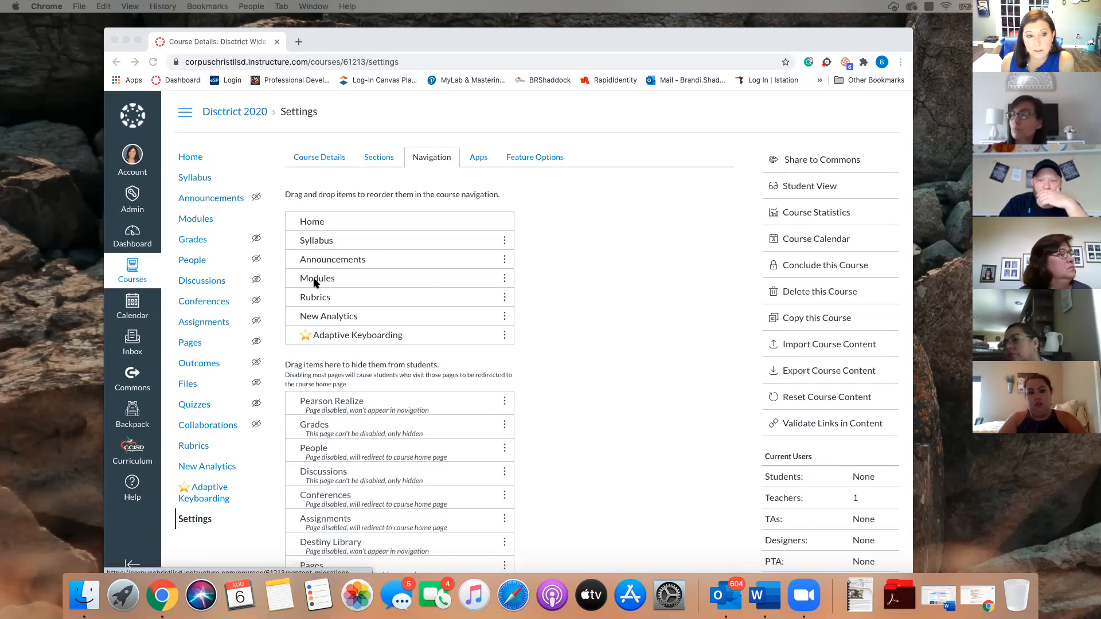
click(344, 337)
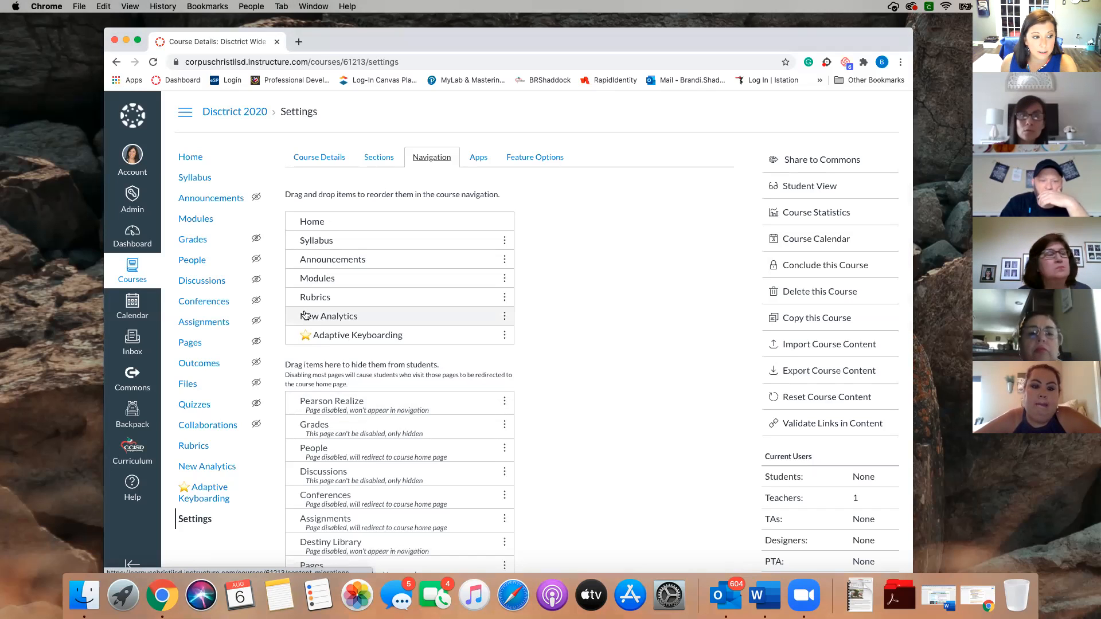
mouse_move(310, 376)
mouse_down()
mouse_move(309, 401)
mouse_move(307, 389)
mouse_up()
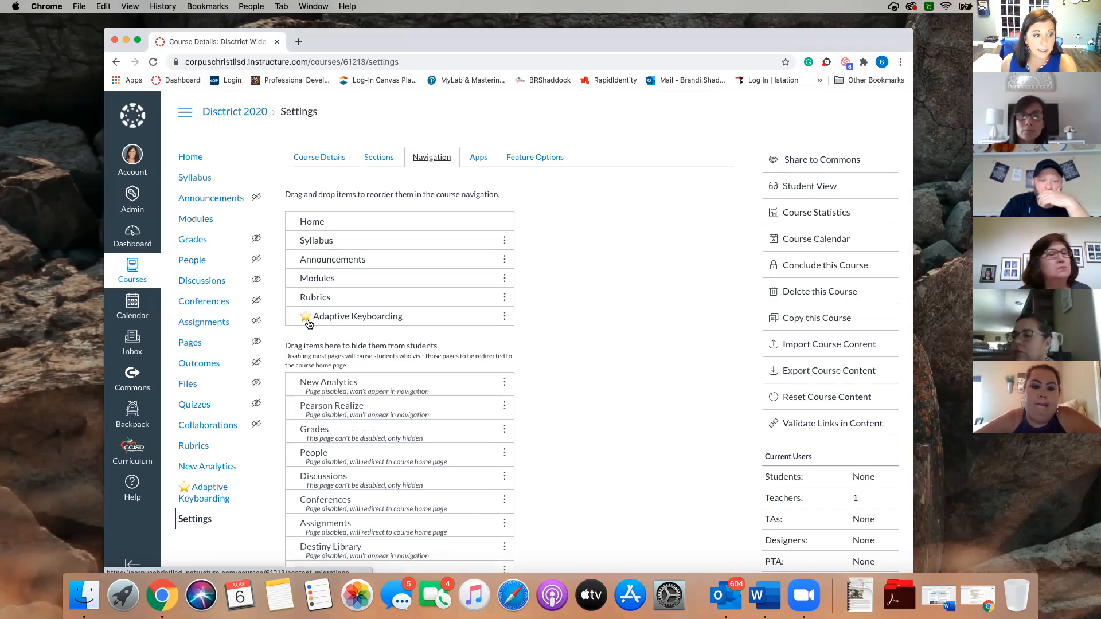
drag(305, 320, 302, 389)
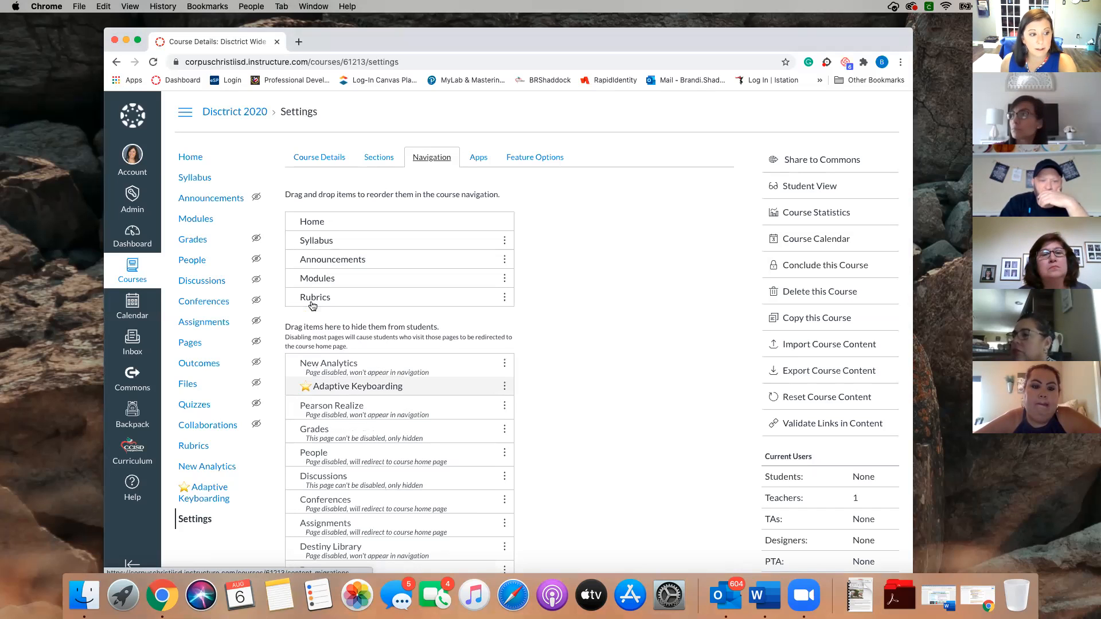
drag(312, 321, 360, 368)
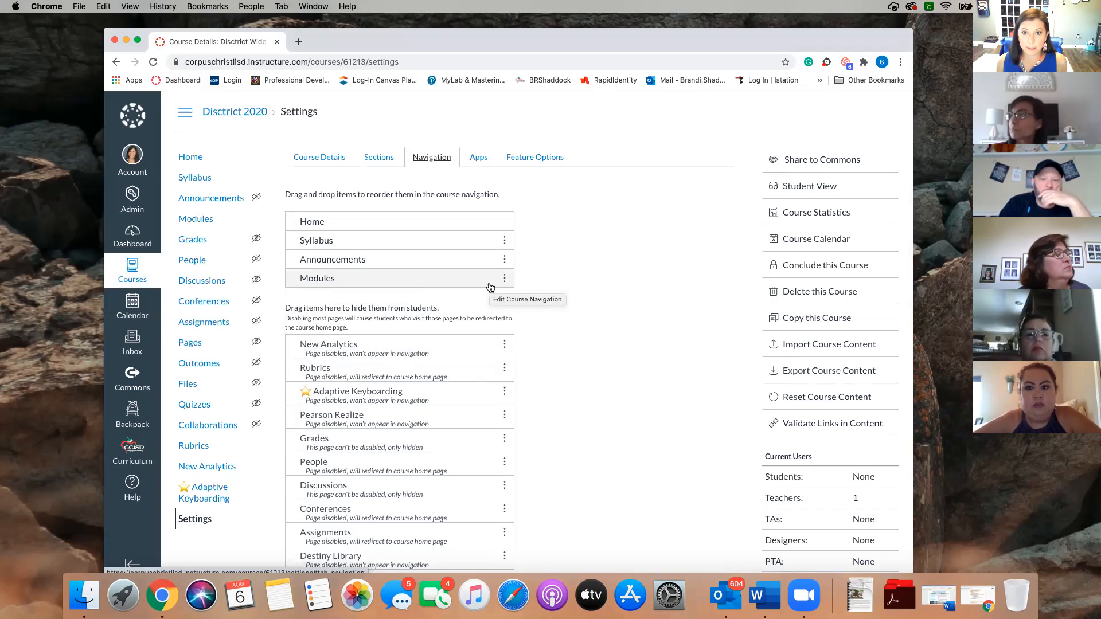
scroll(521, 290, down, 3)
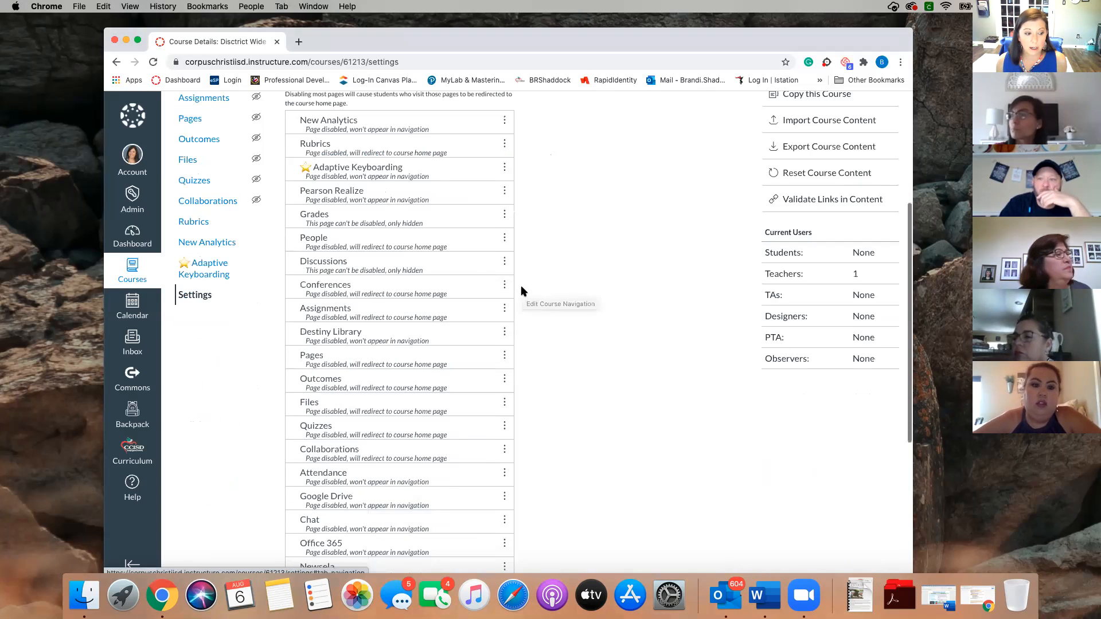
scroll(521, 291, down, 6)
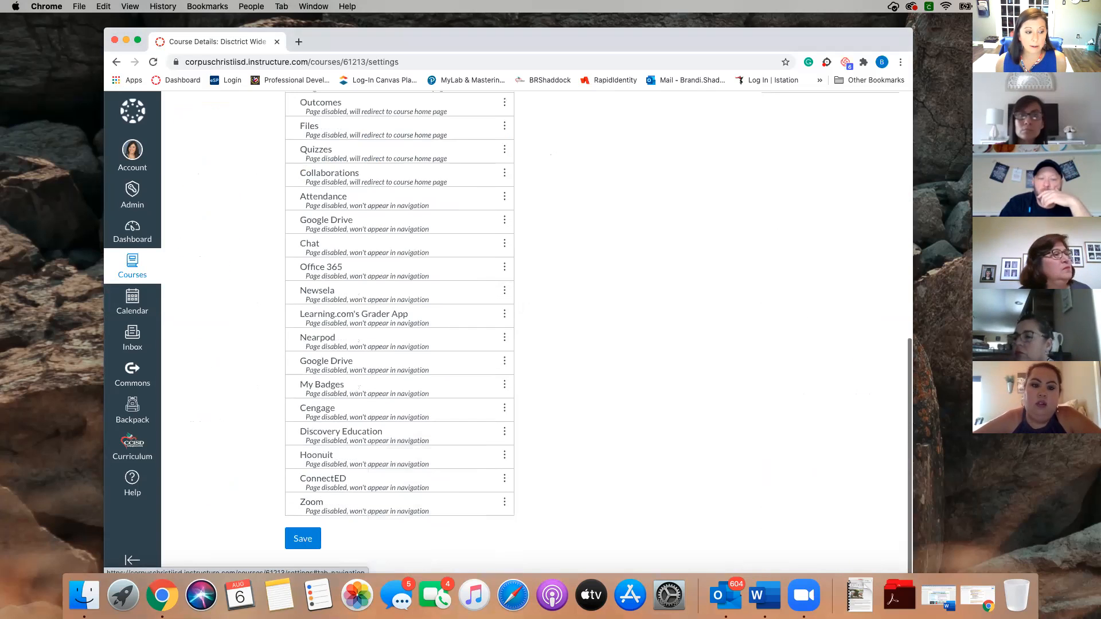
click(300, 550)
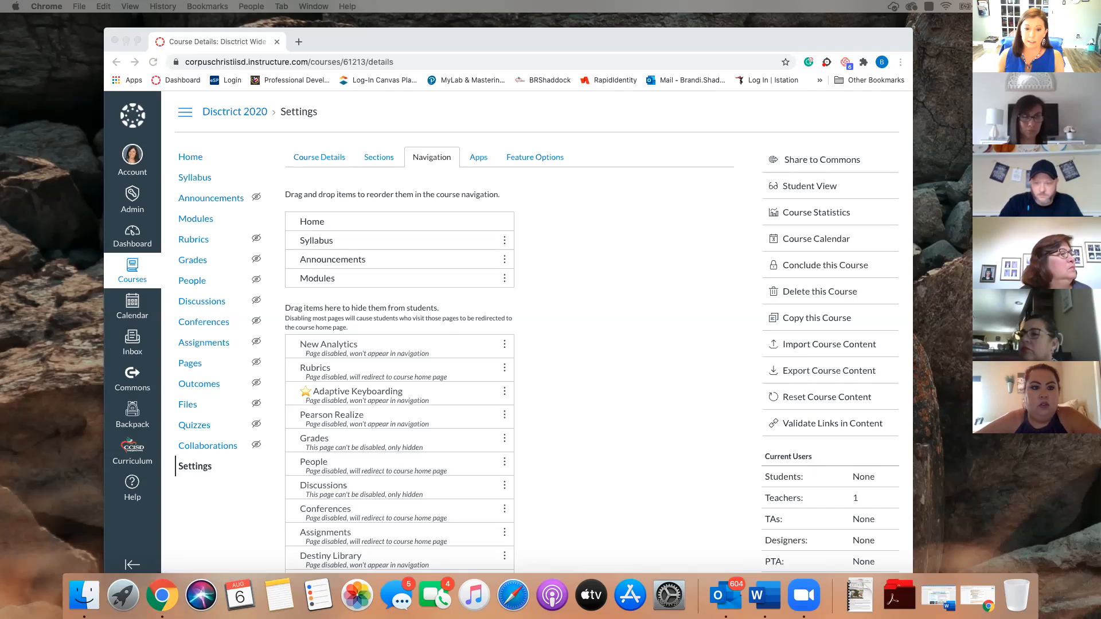
Switch to the Google Slides training presentation at the Review slide on key components for Apprentice
drag(1100, 23, 859, 11)
drag(1100, 32, 859, 12)
drag(662, 3, 648, 15)
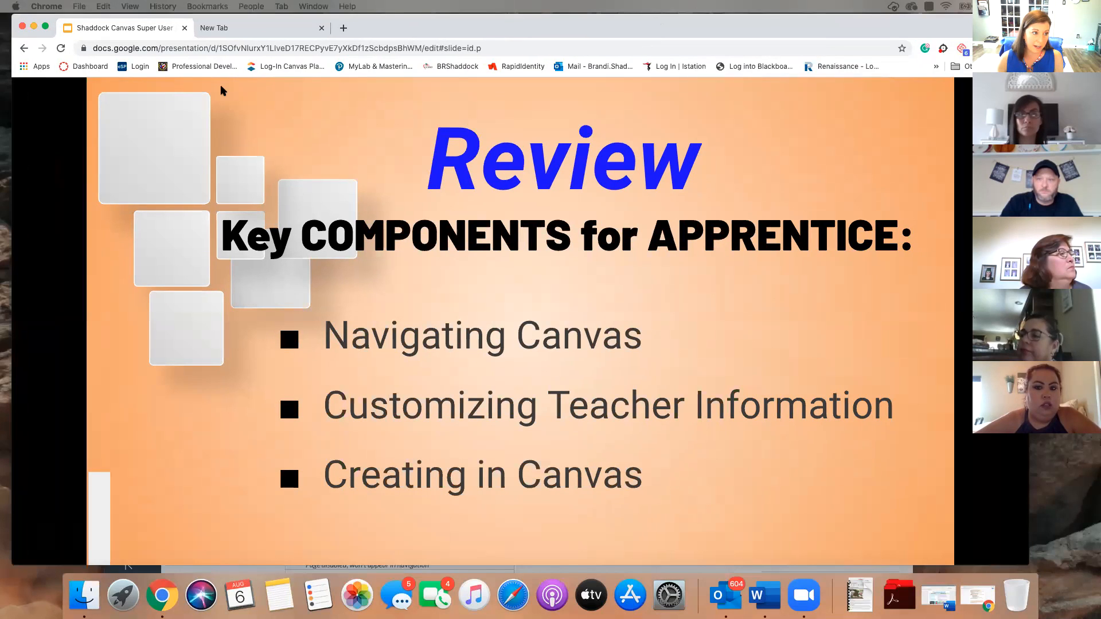
mouse_move(228, 483)
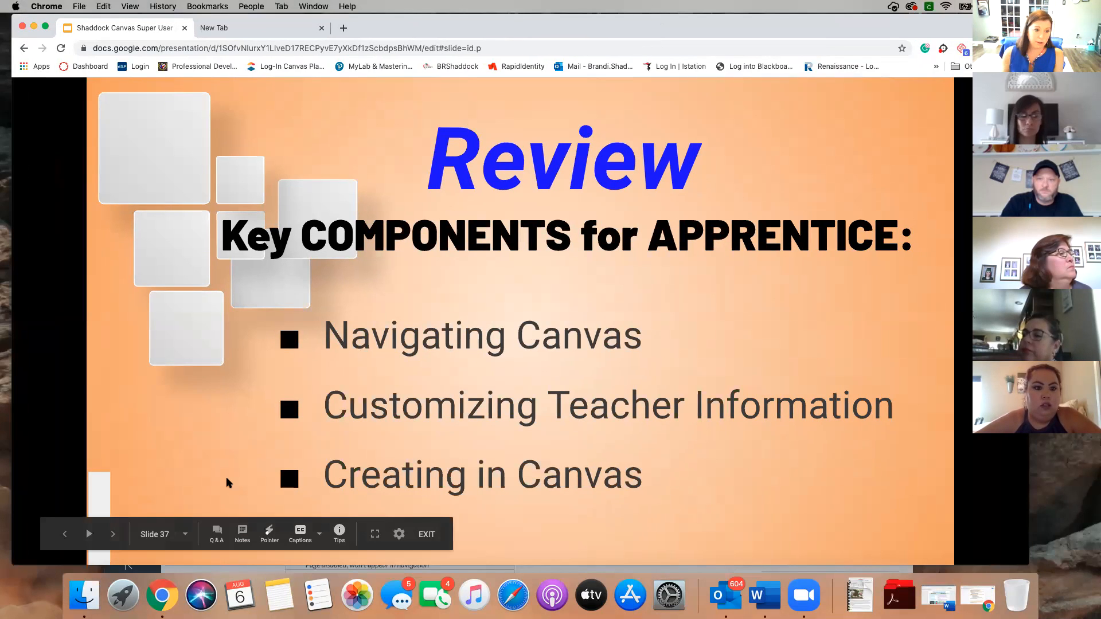
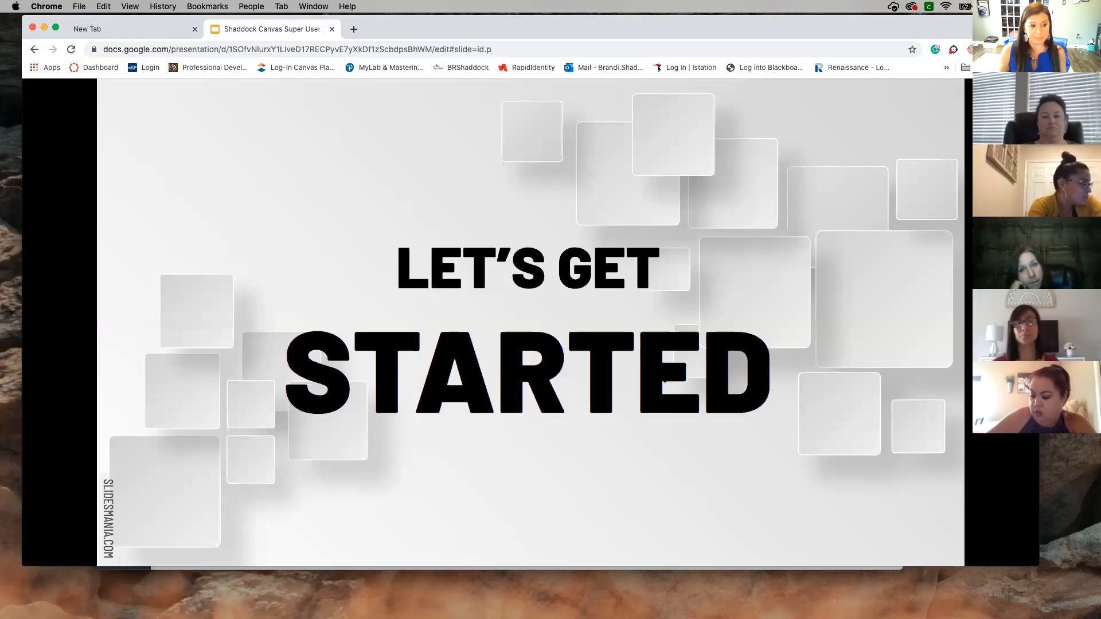
Advance the presentation from the Let's Get Started slide to the Student Paced Collaboration slide
click(663, 377)
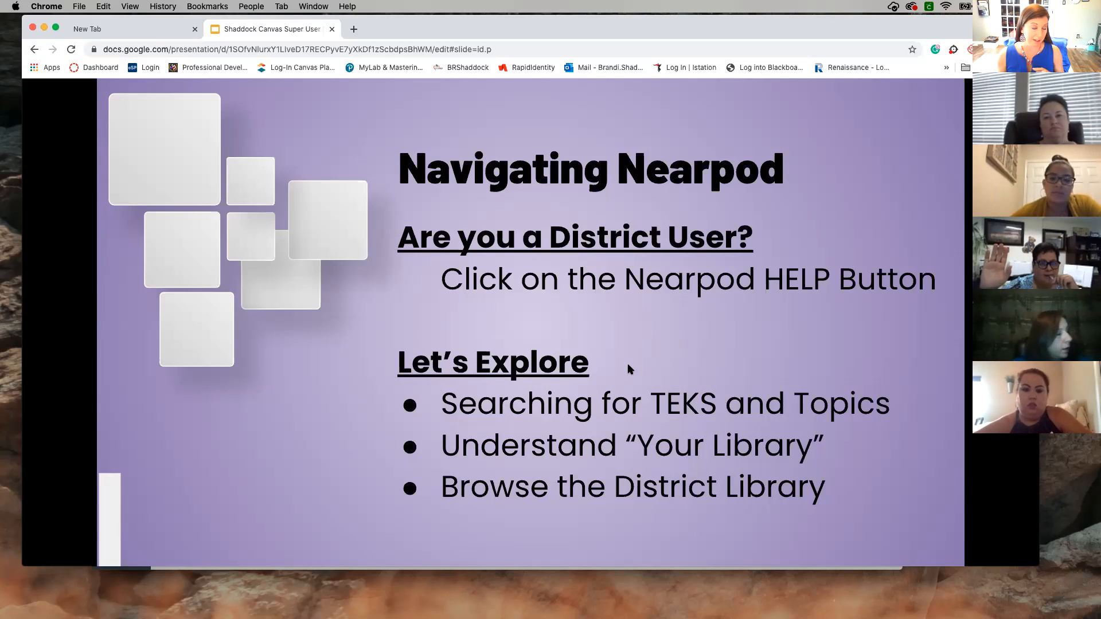
click(543, 367)
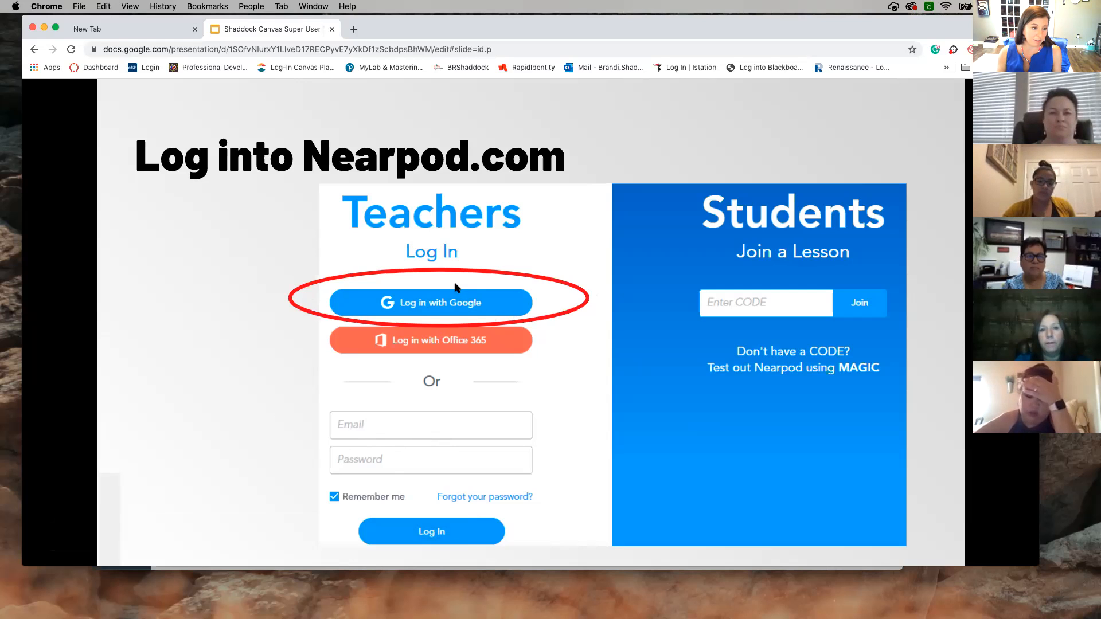
click(595, 449)
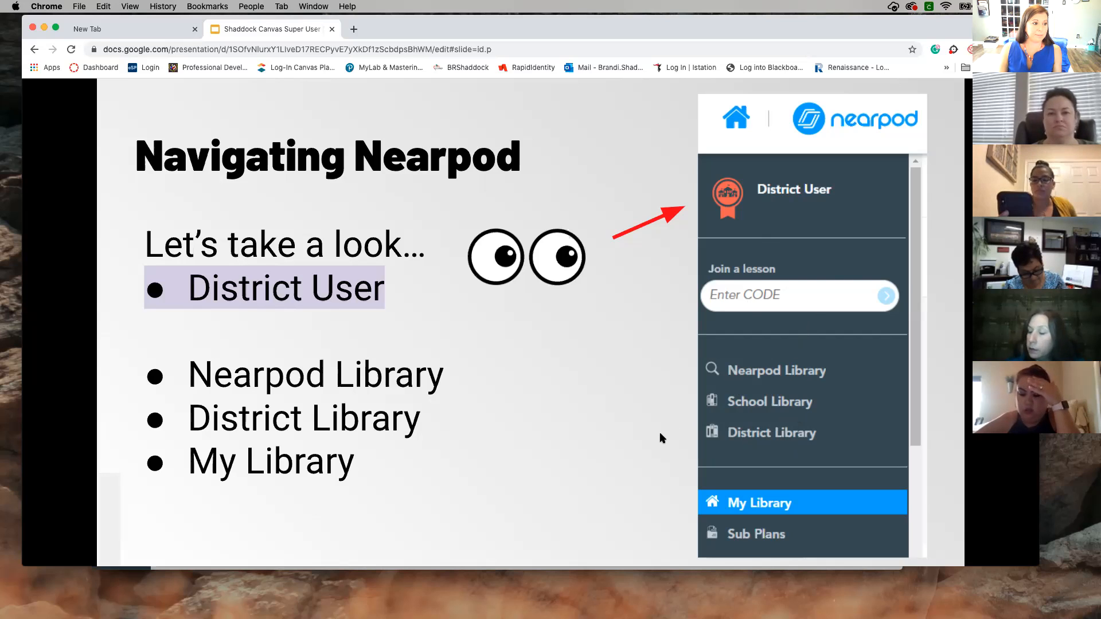
key(Right)
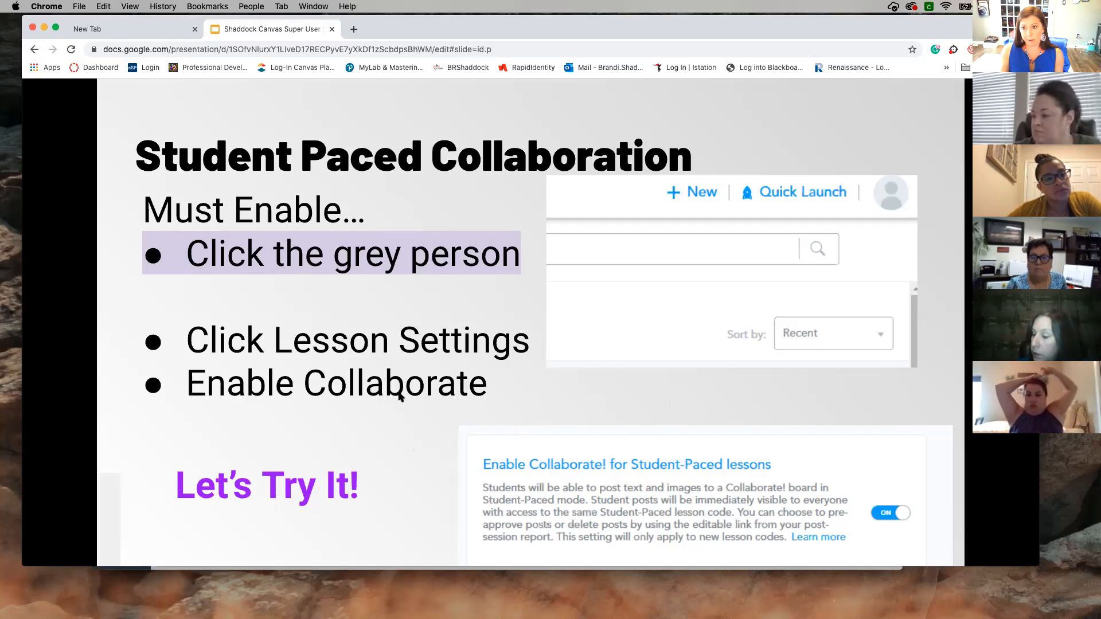
Open nearpod.com in a new browser tab
click(353, 30)
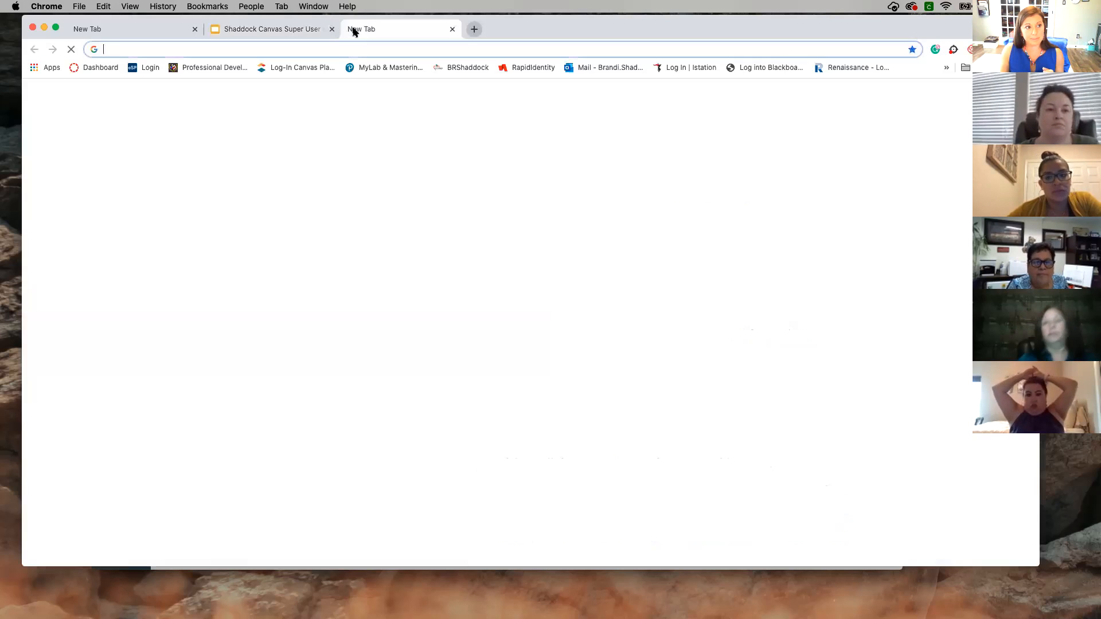
click(343, 49)
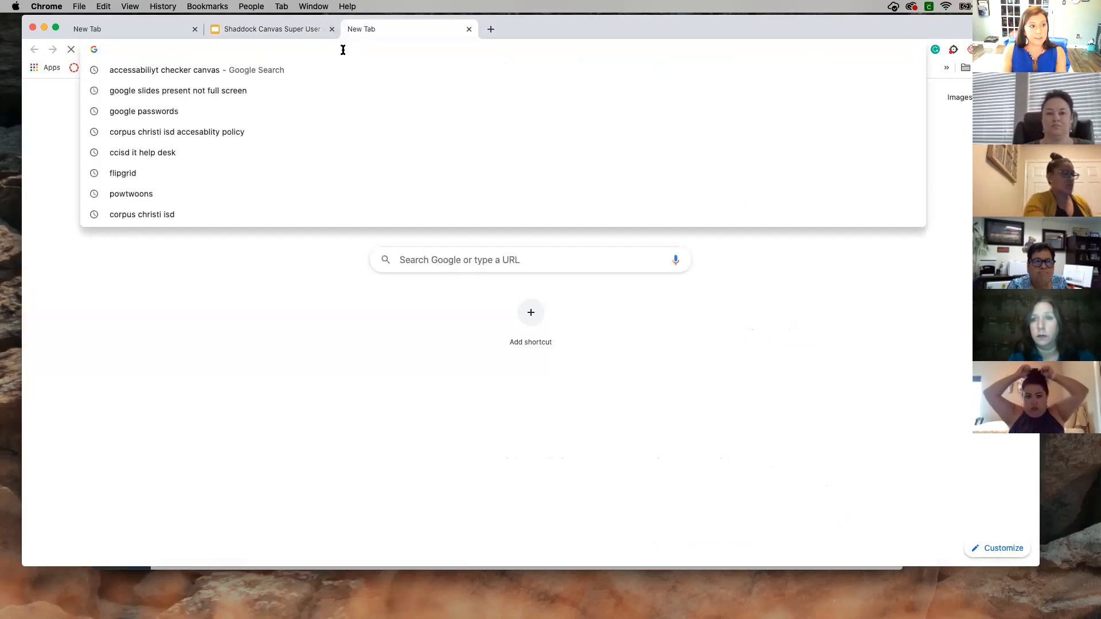
text(nearpod.com)
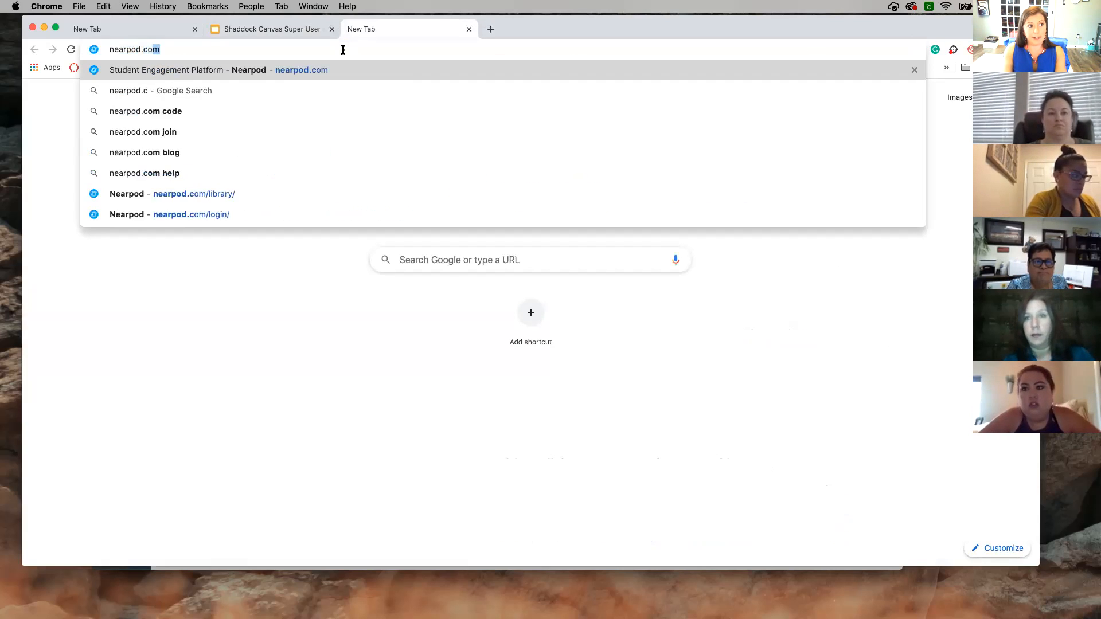
key(Return)
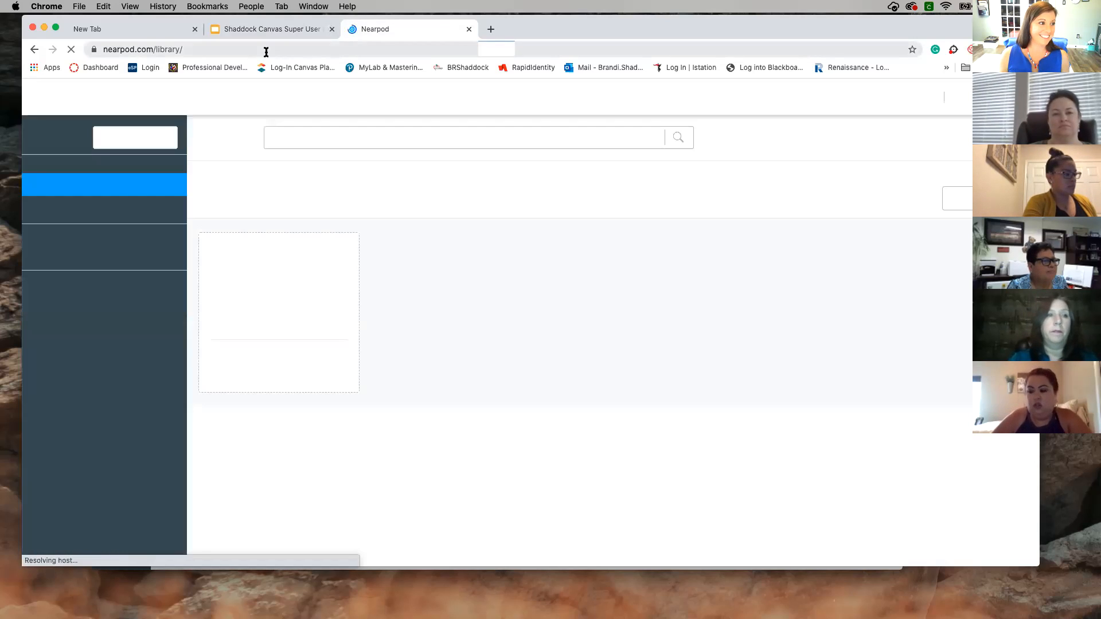
click(266, 50)
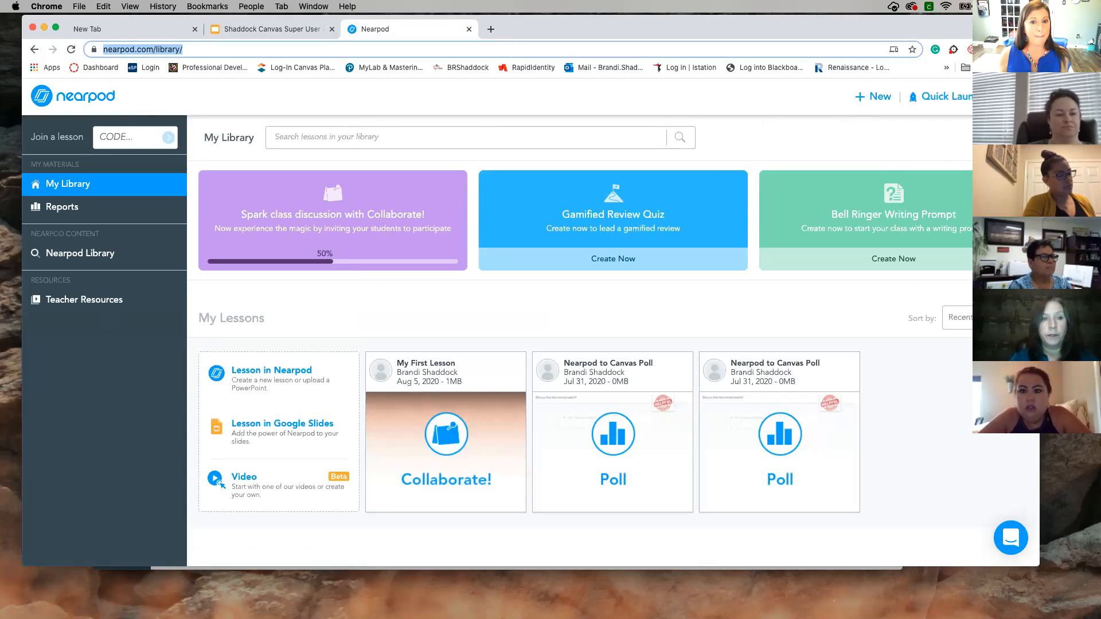
Log out of the current Nearpod account, log in as a teacher with the district account, and look through My Library
click(1014, 96)
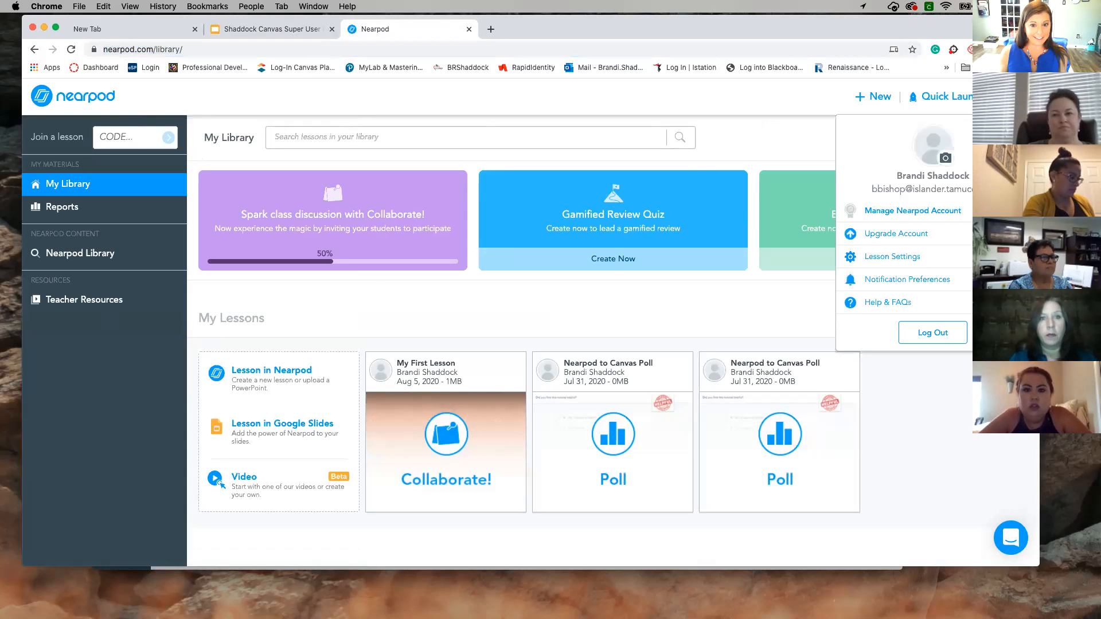
click(925, 332)
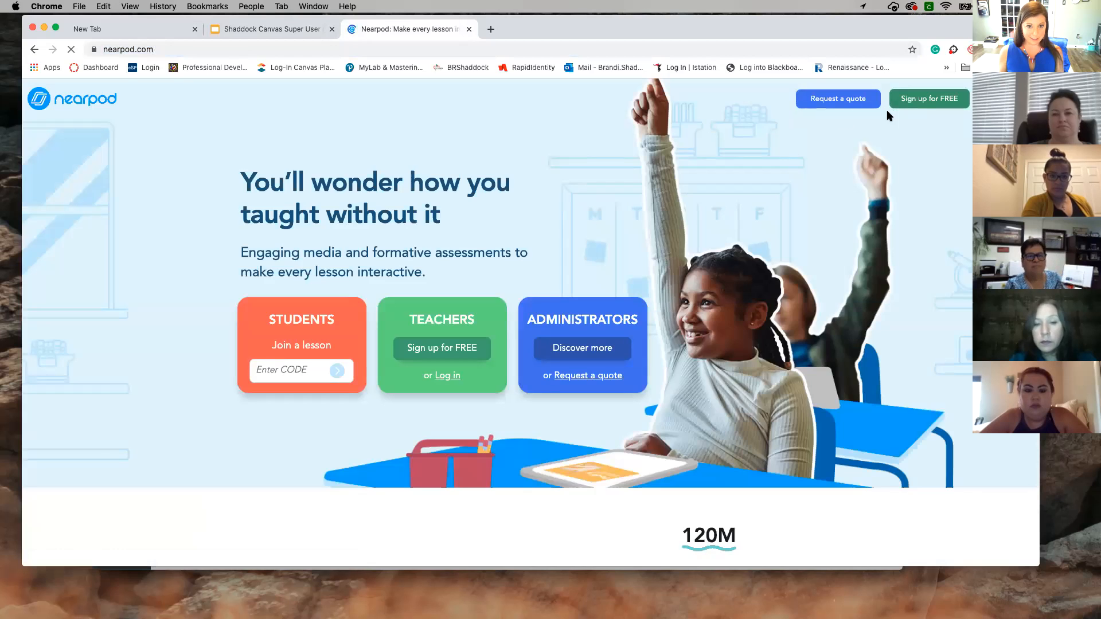
click(447, 375)
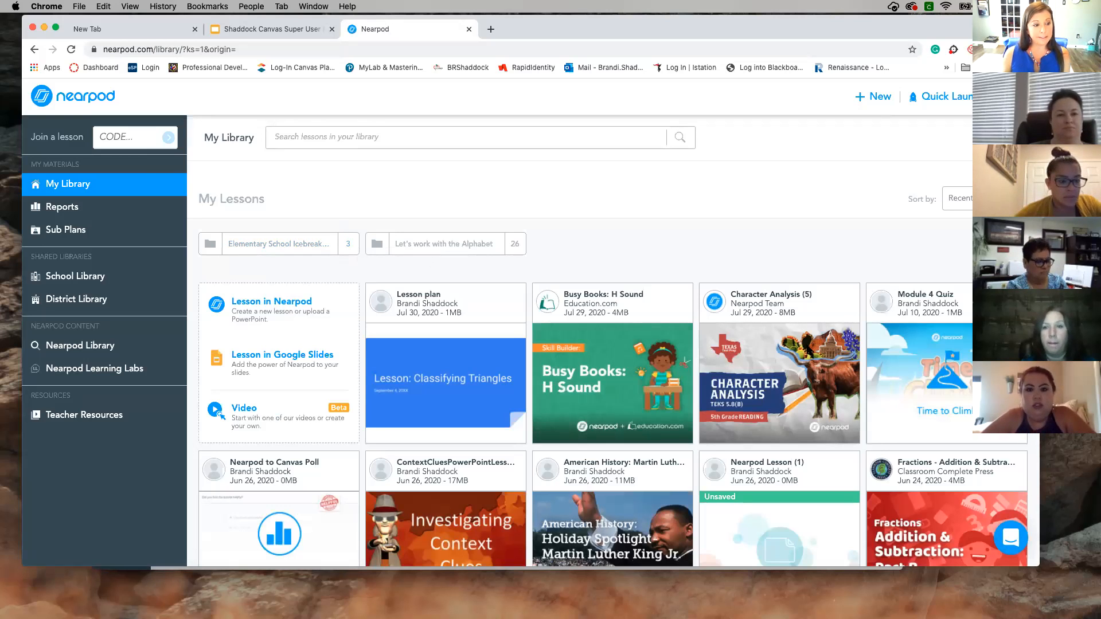
mouse_move(804, 353)
scroll(799, 355, down, 8)
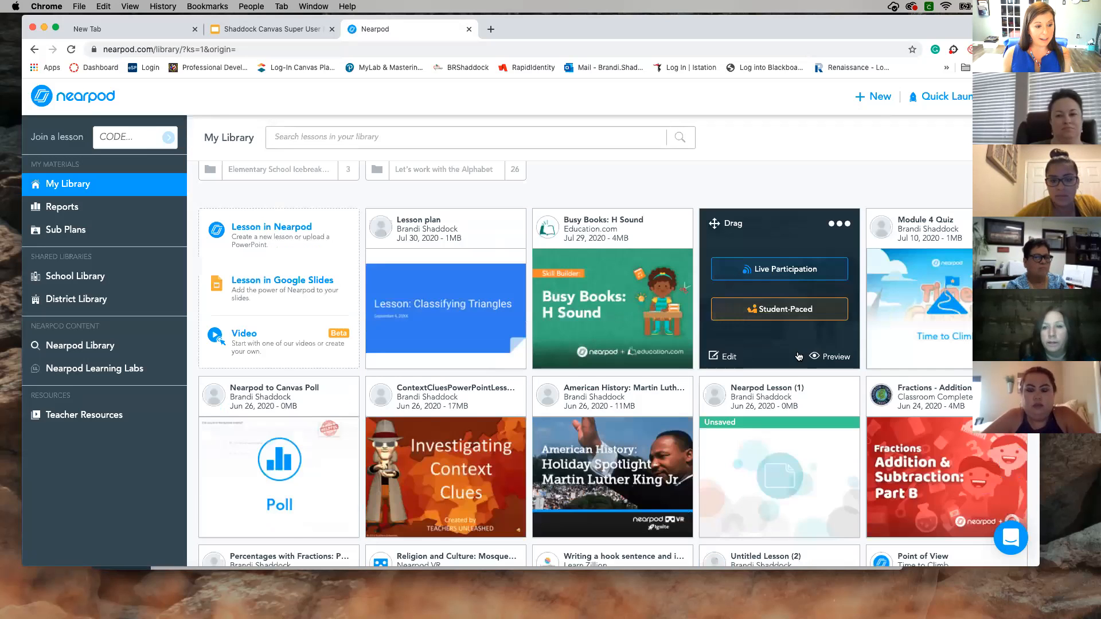
scroll(531, 249, up, 7)
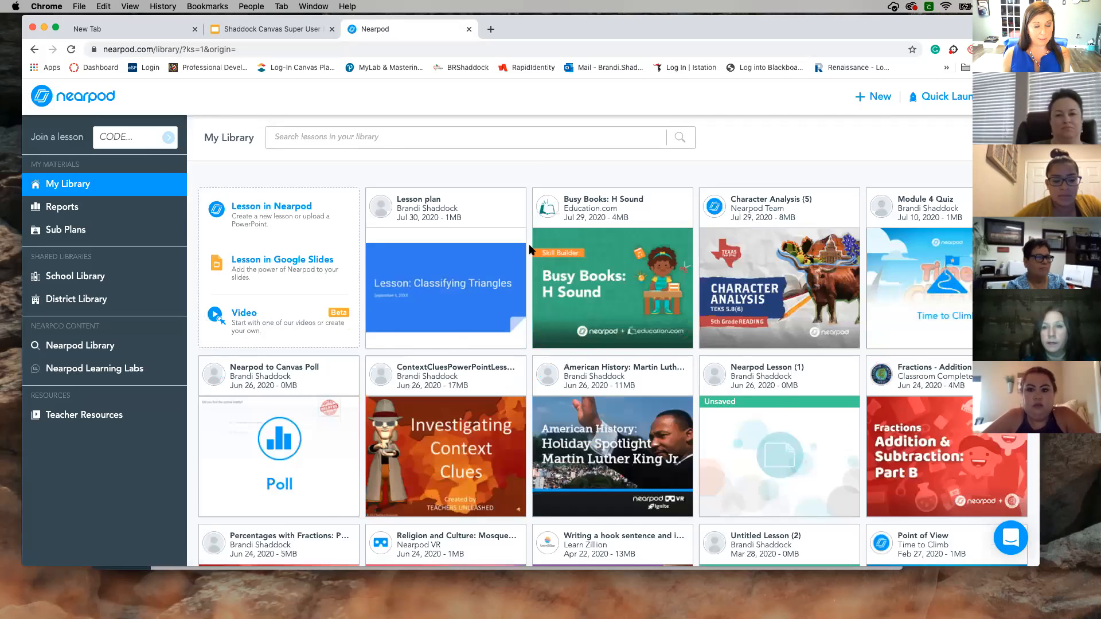
scroll(531, 250, up, 2)
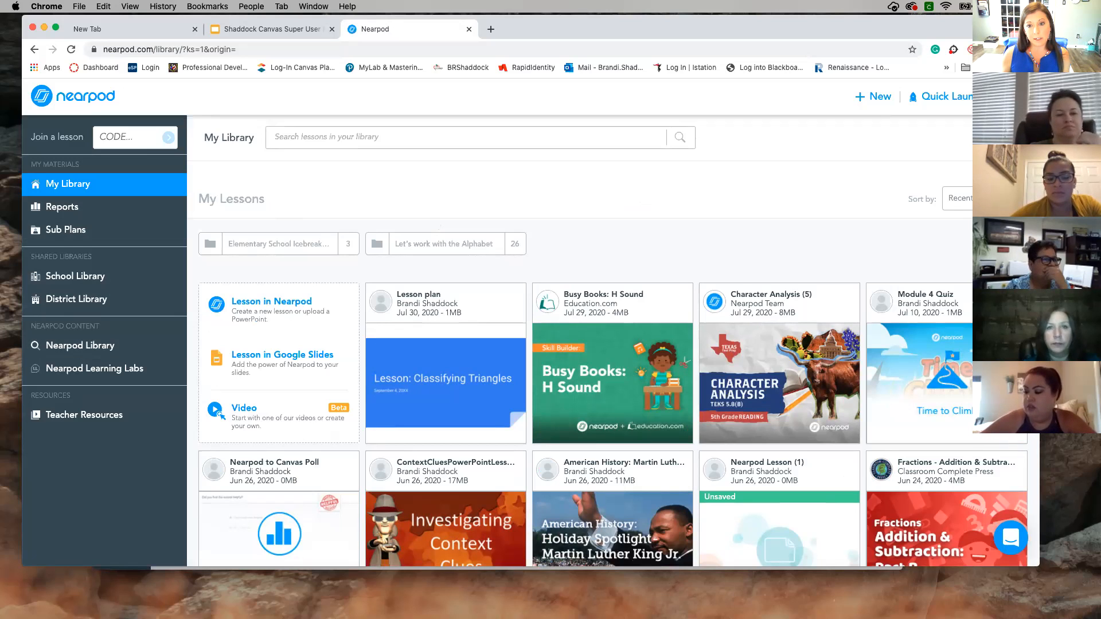
Open the Nearpod account's Lesson Settings and review the advanced options, including Enable Collaborate! for Student-Paced lessons
click(1020, 96)
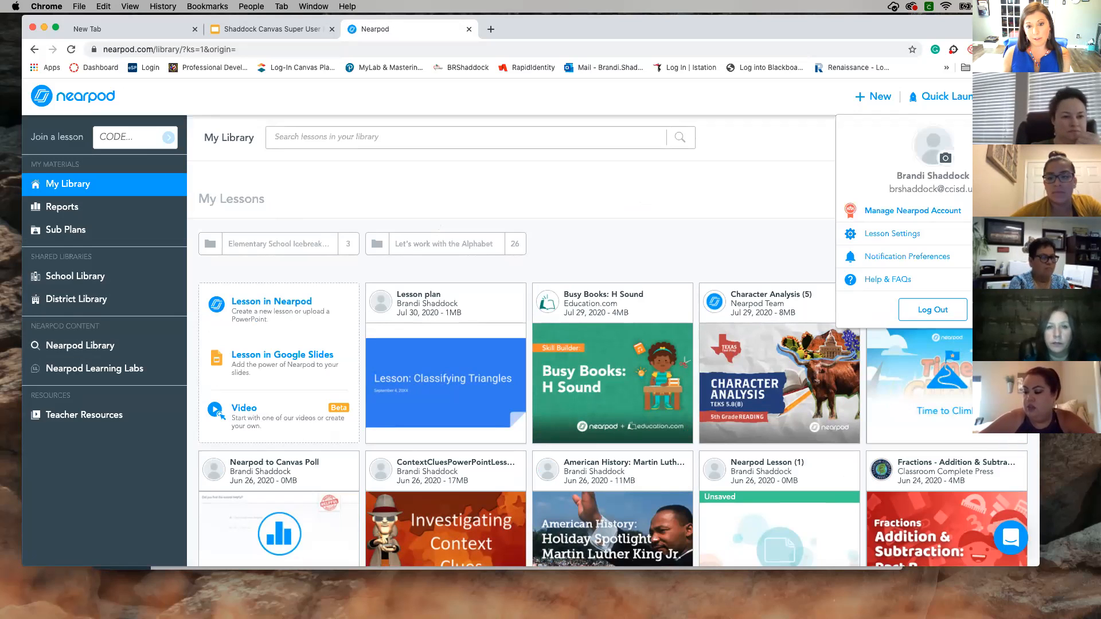
click(897, 235)
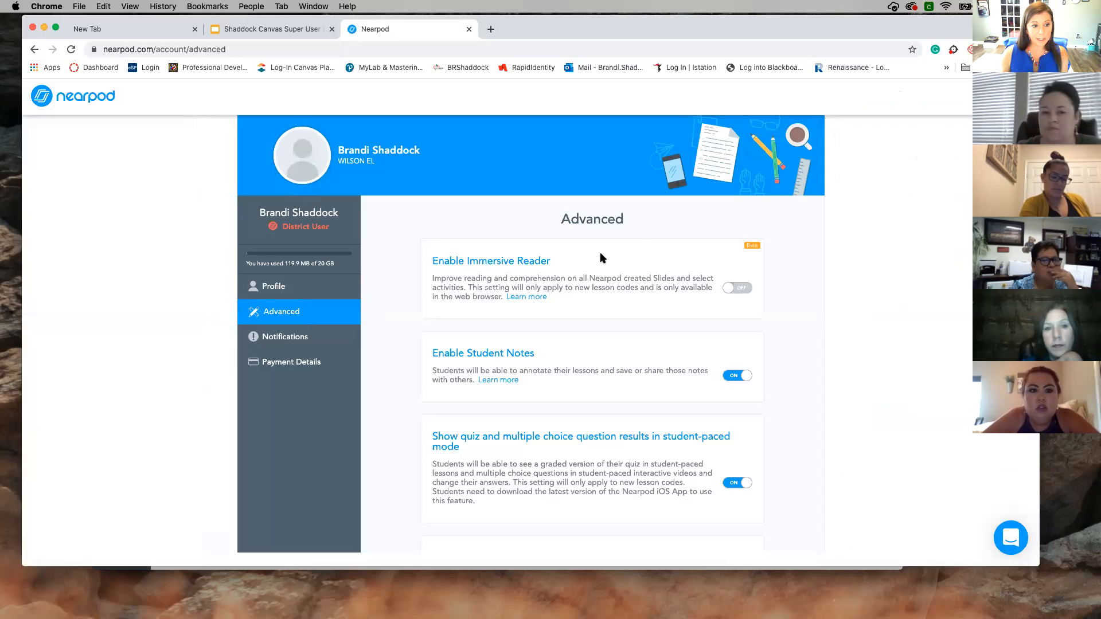
scroll(733, 357, down, 1)
scroll(733, 358, down, 5)
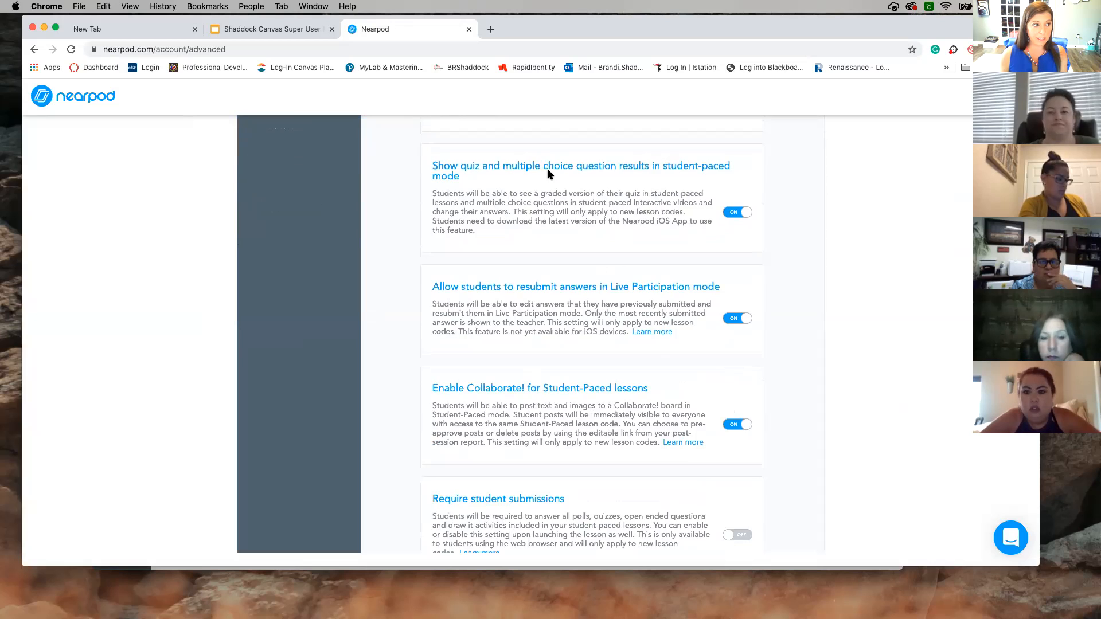
scroll(551, 175, up, 5)
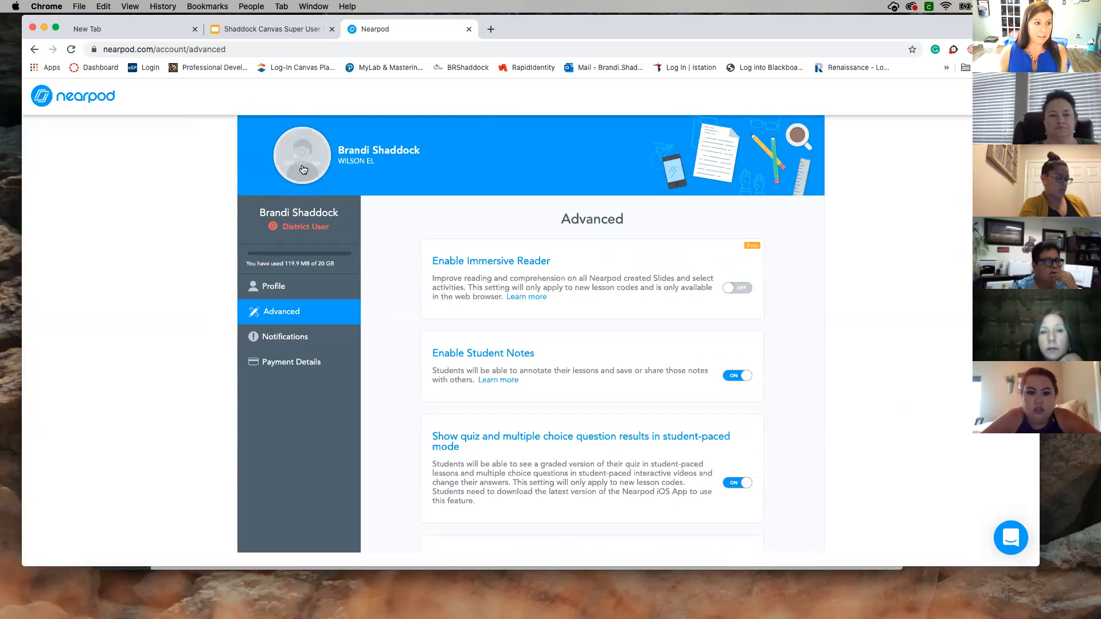
Filter the Nearpod Library to lessons aligned with the Texas standards for Math
click(41, 102)
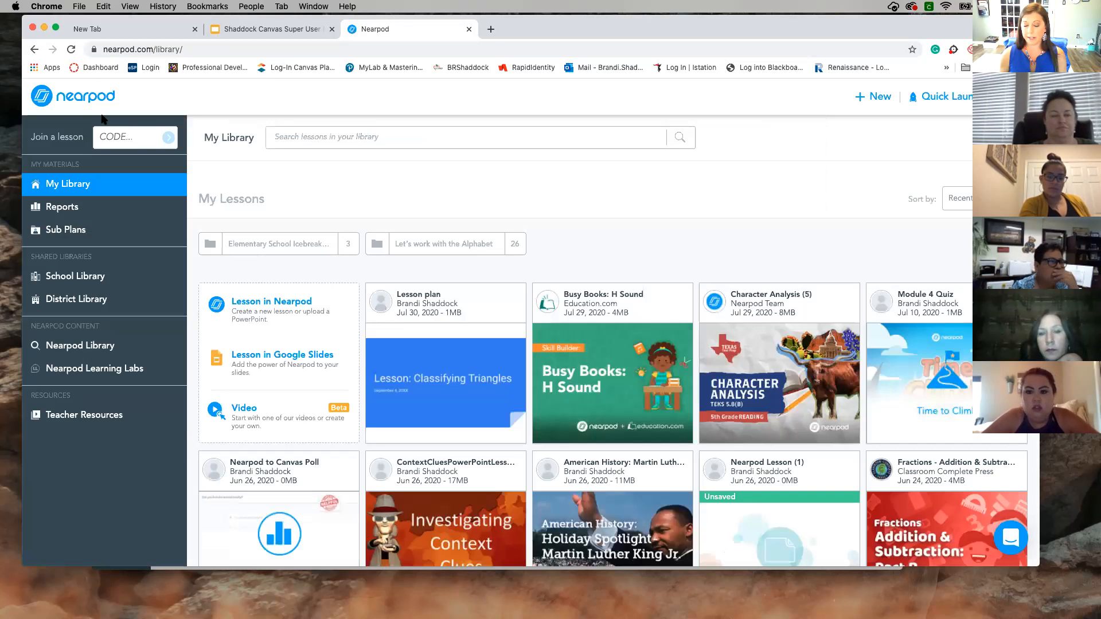
click(89, 347)
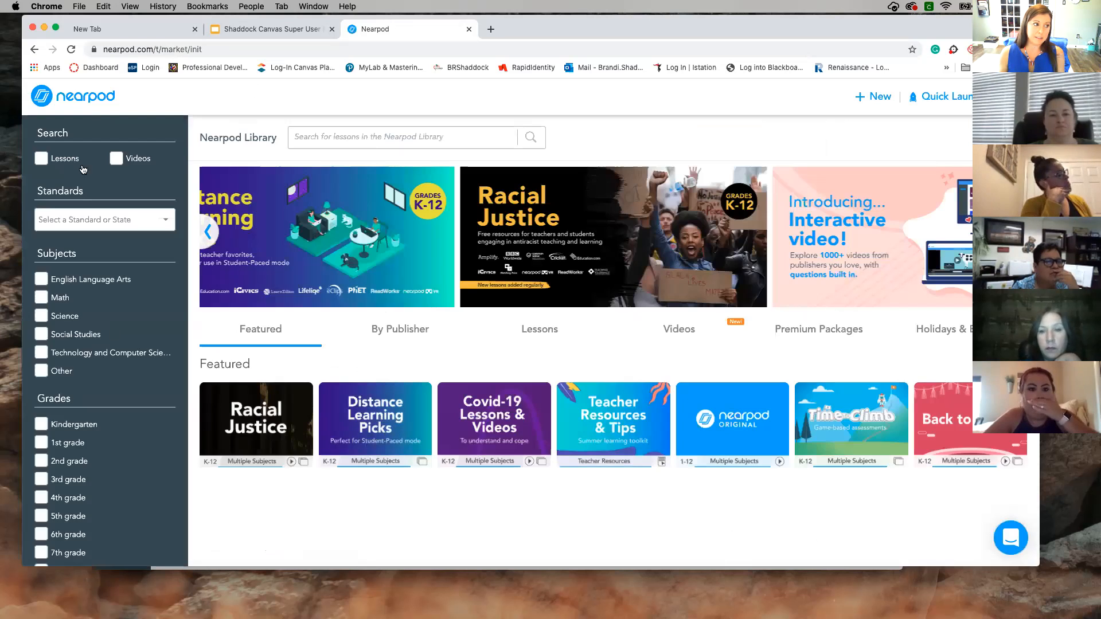
click(84, 219)
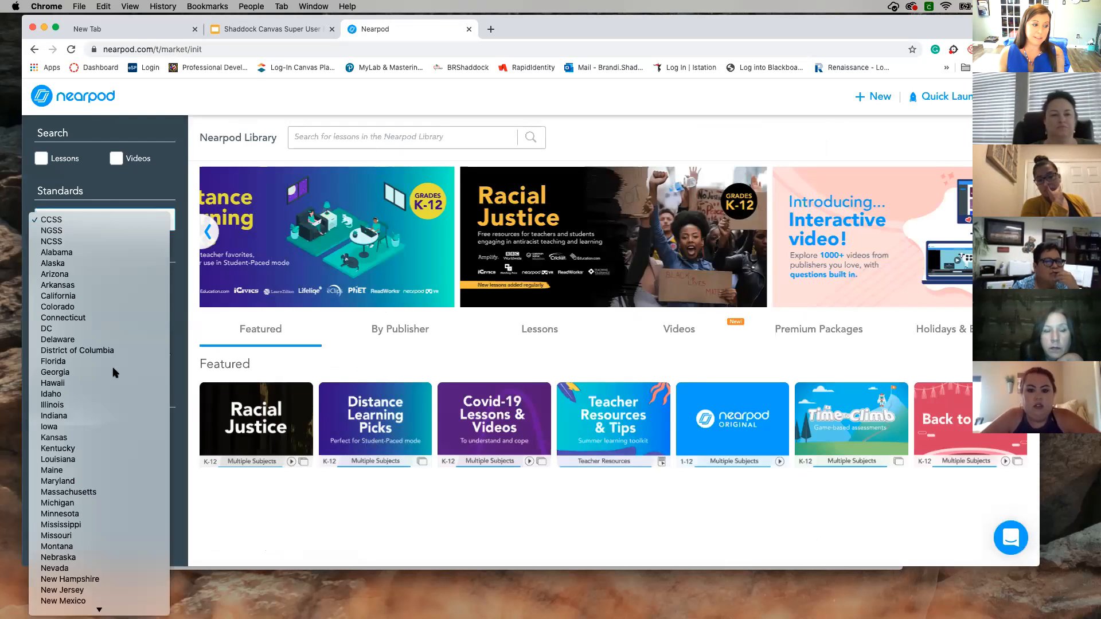
scroll(114, 370, down, 2)
scroll(116, 373, down, 3)
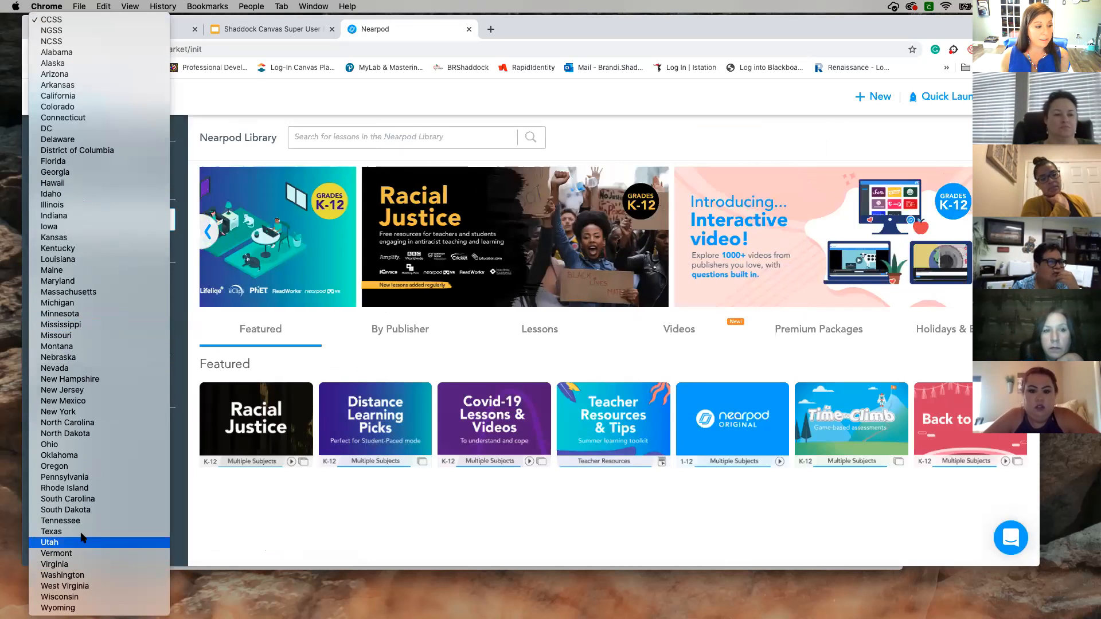
click(82, 533)
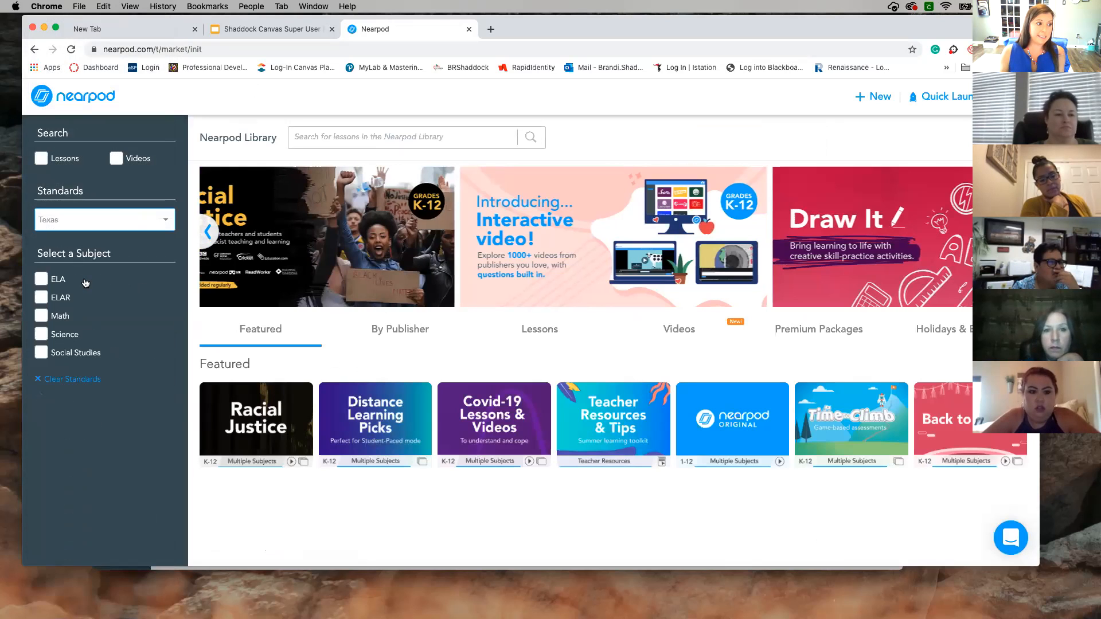
click(46, 323)
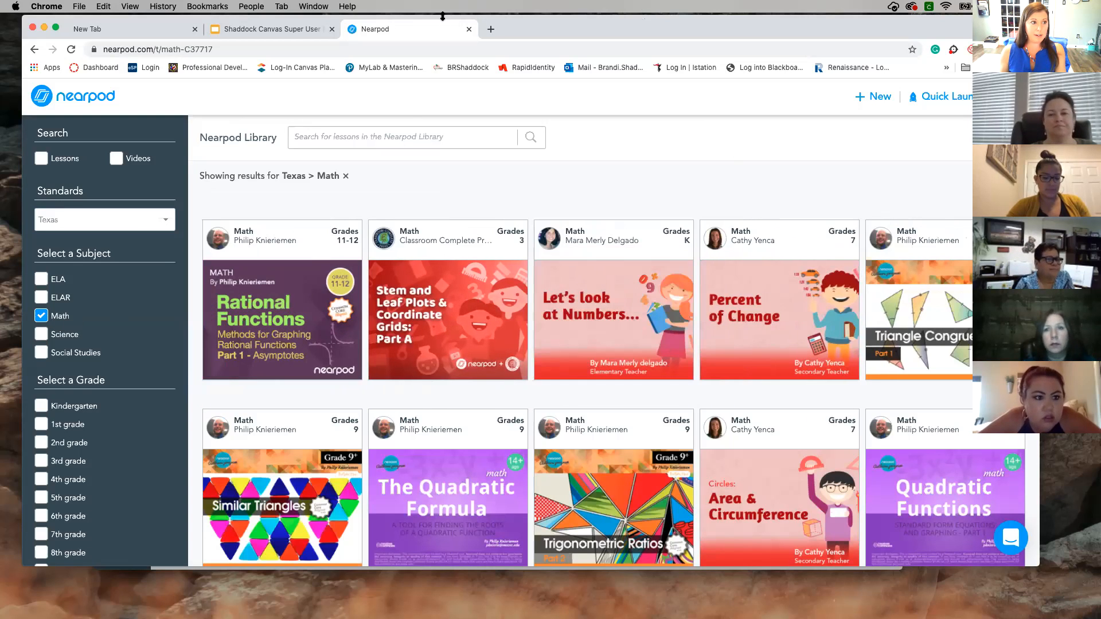
Return to the slide presentation and advance past Student Paced Collaboration to the Creating in Google Slides slide
click(290, 31)
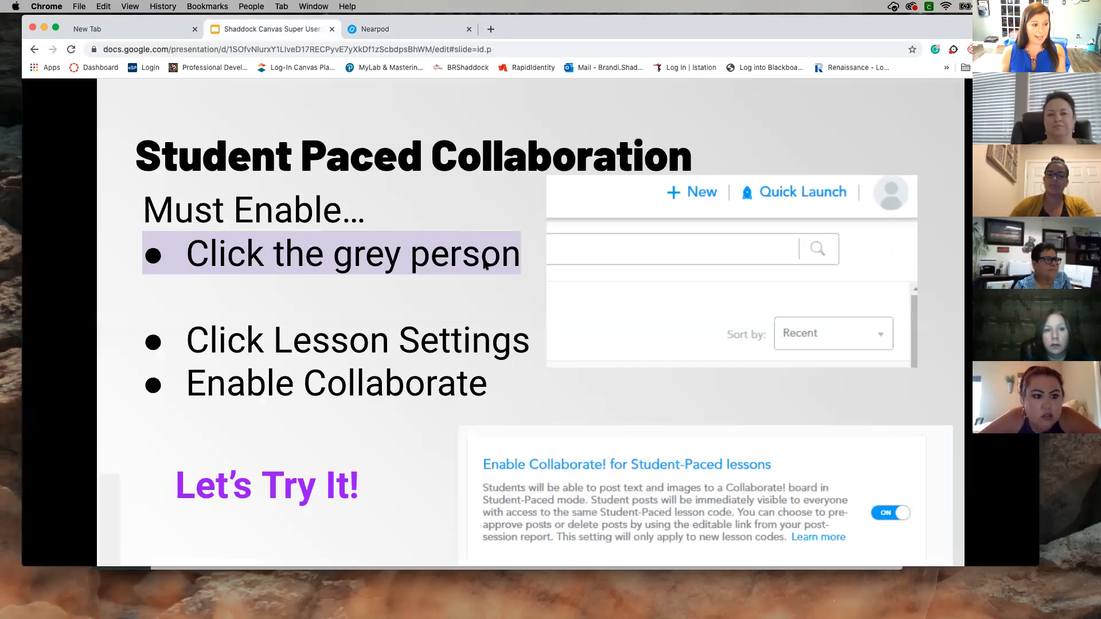
click(483, 264)
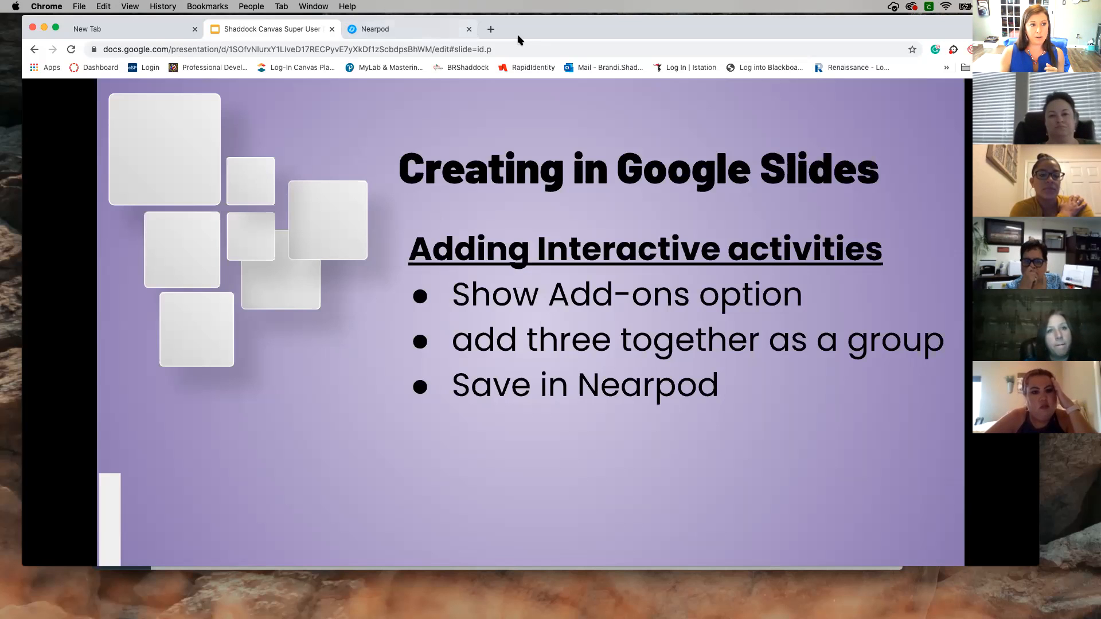
Open google.com in a new browser tab
key(super+t)
click(519, 50)
text(google)
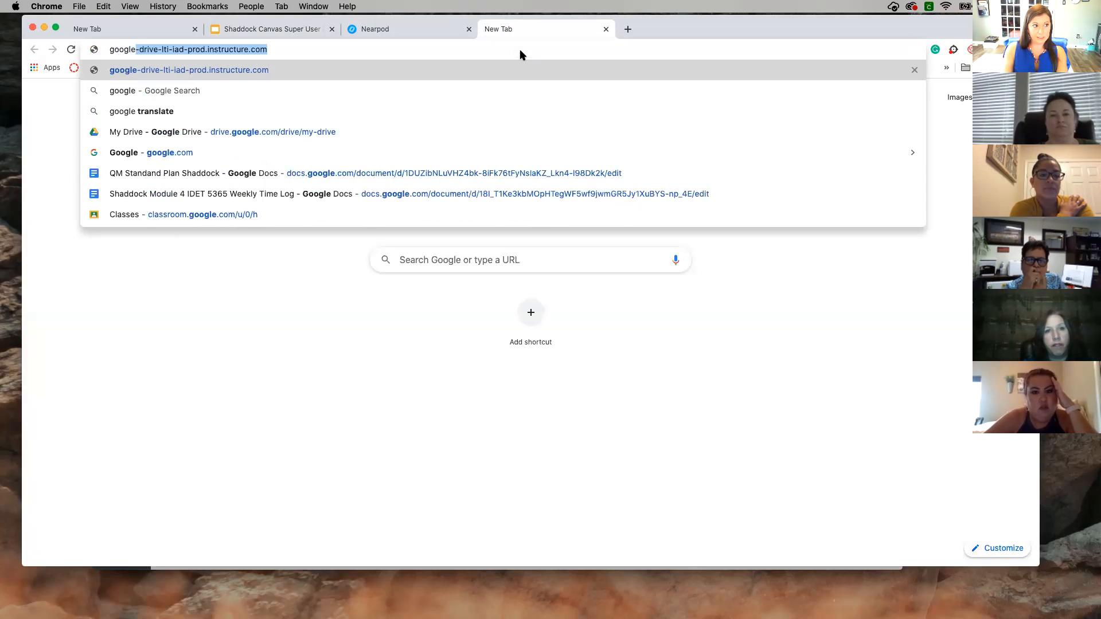
text(.com)
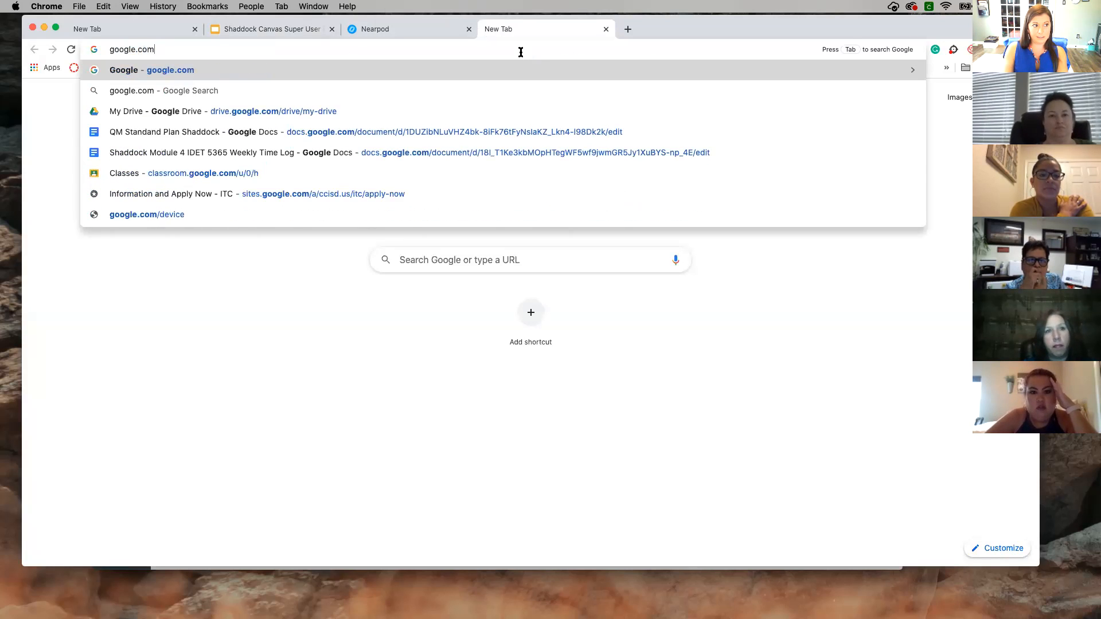
key(Return)
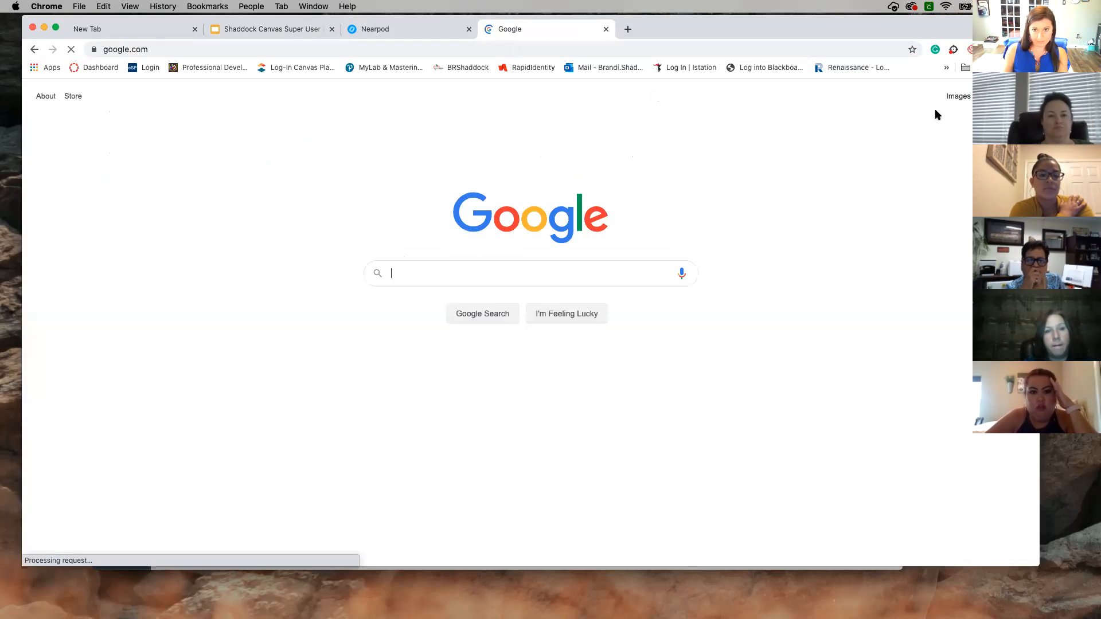
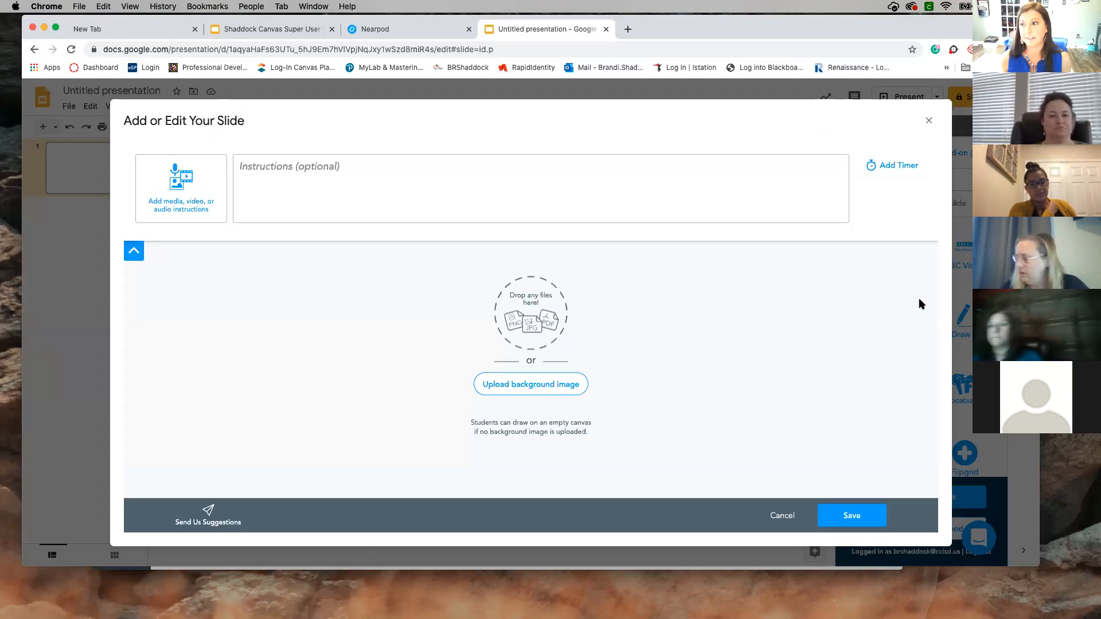
View the background image upload options for the drawing activity and close the slide editor without saving
click(550, 385)
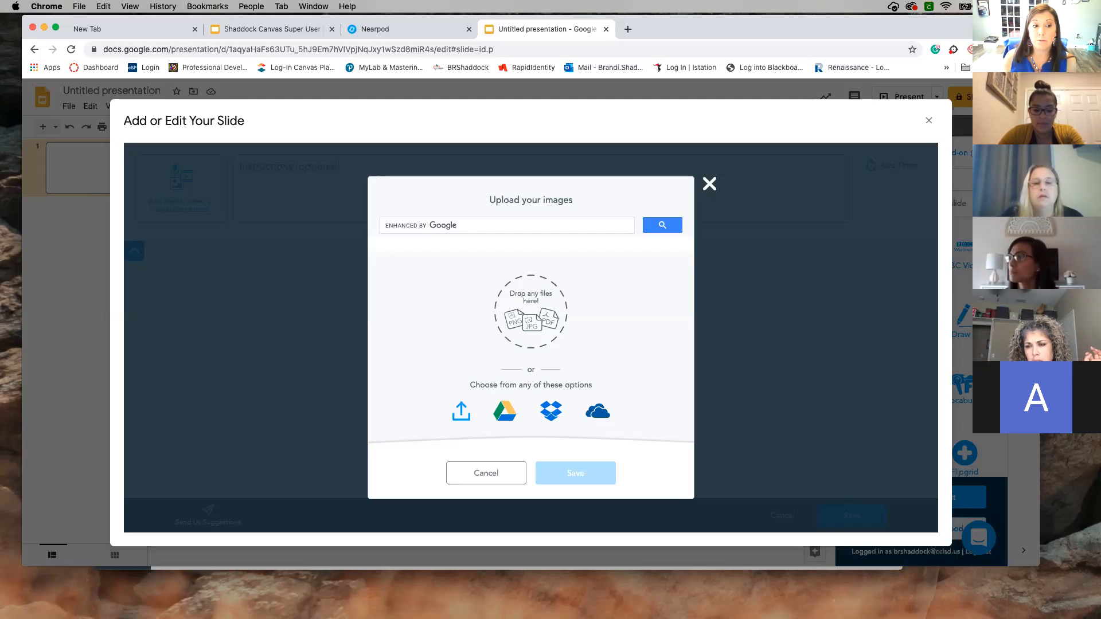
click(929, 121)
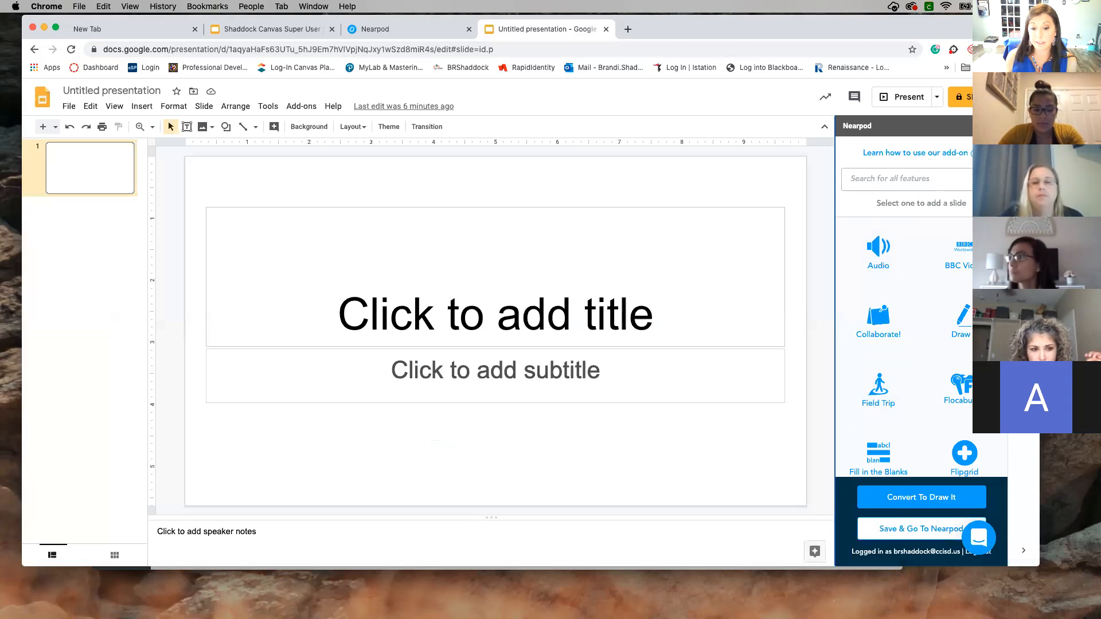
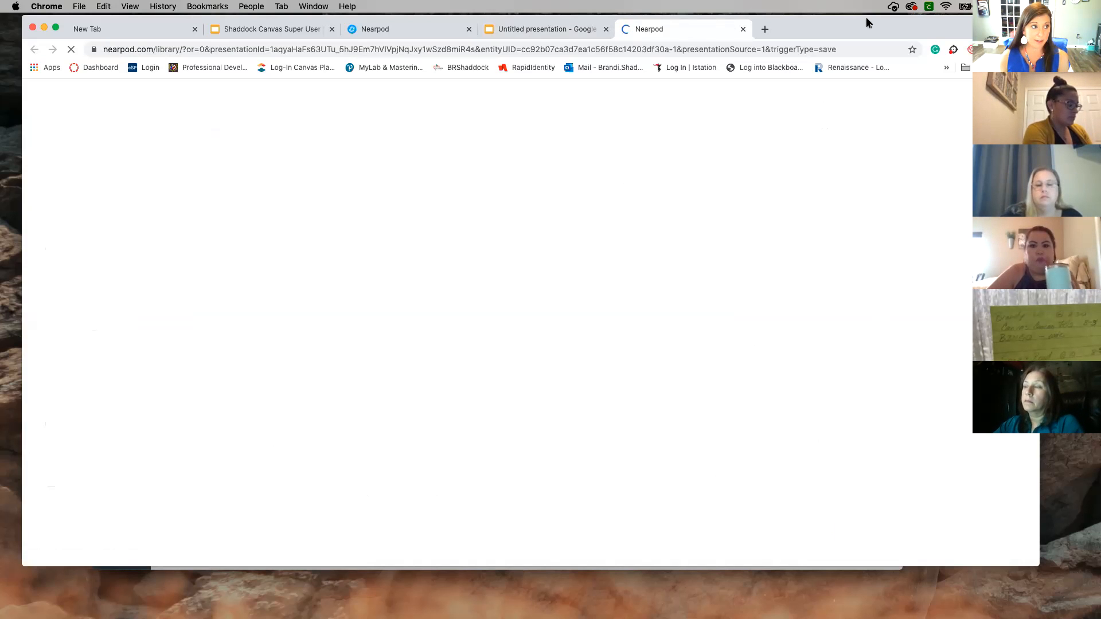
Reposition the browser window, return to the training presentation and advance to the Embedding in Canvas Assignments slide
drag(863, 19, 888, 29)
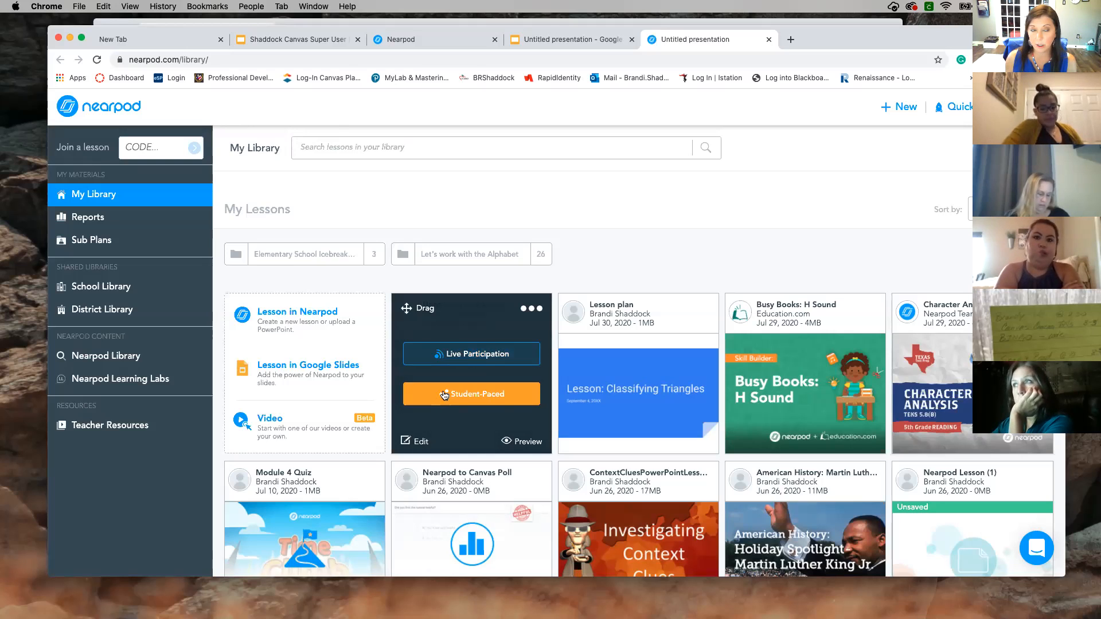
click(317, 40)
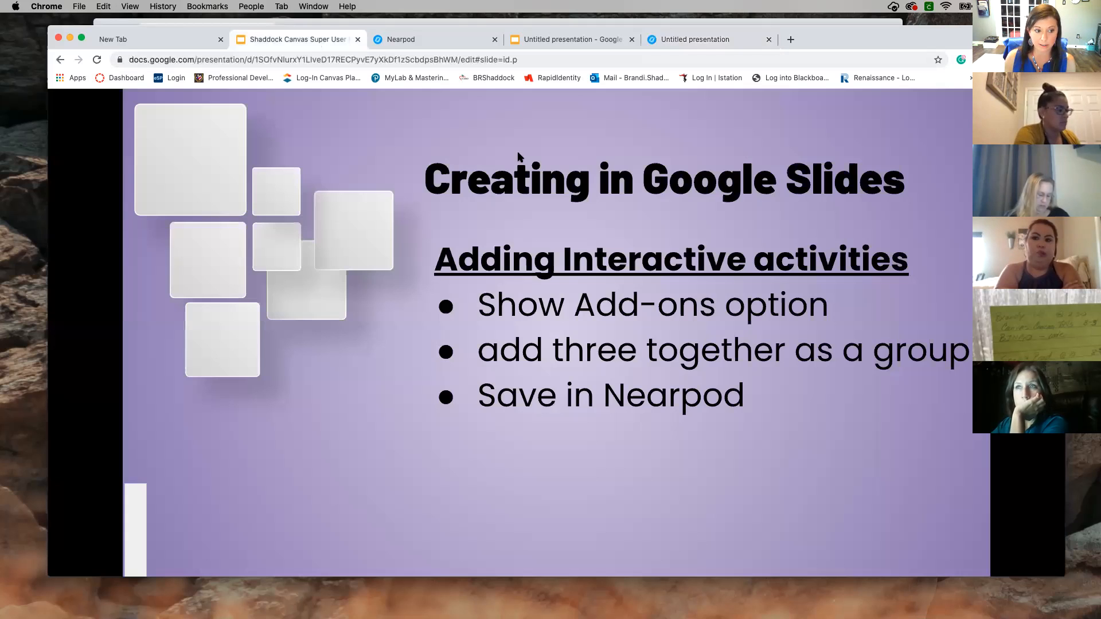
click(733, 312)
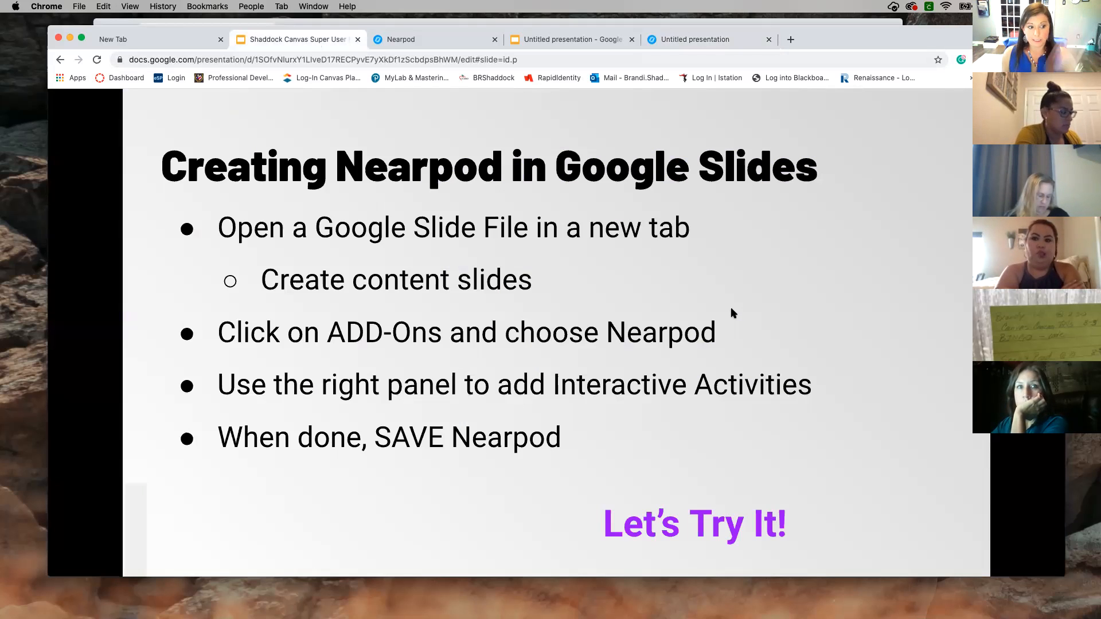
click(733, 312)
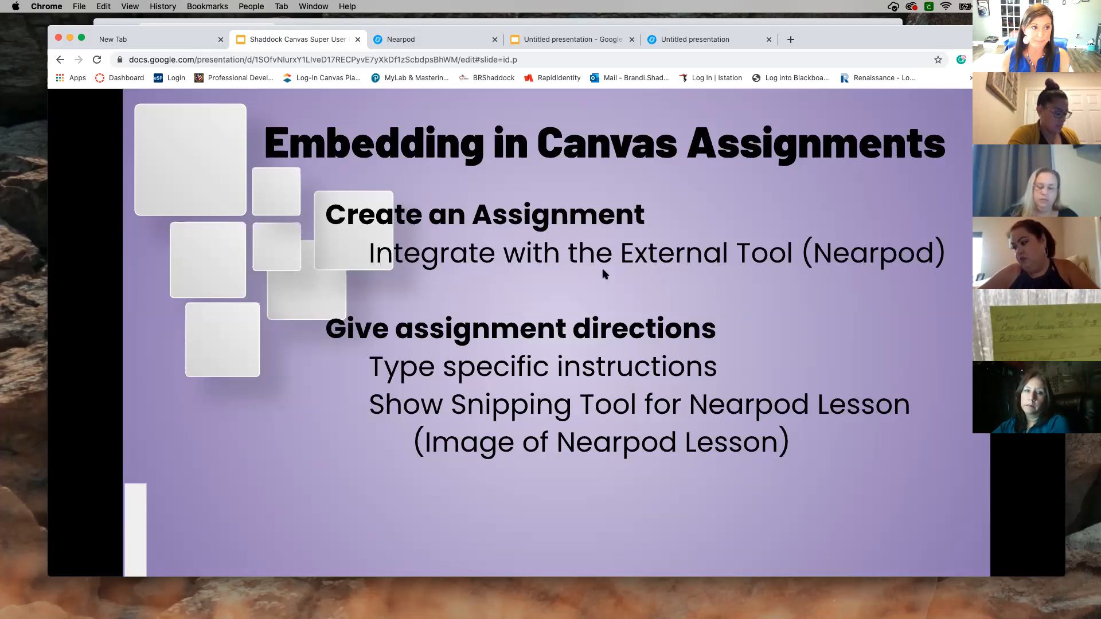
Switch to the Canvas course window, add a new assignment named Nearpod to the Getting Started module, and publish it
click(794, 22)
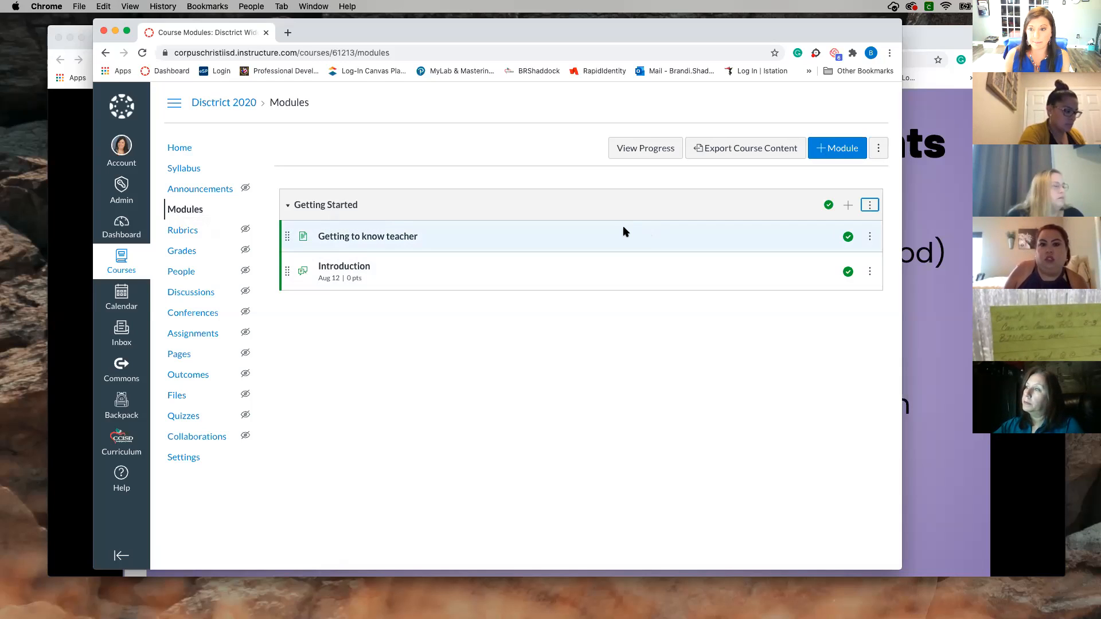
click(848, 206)
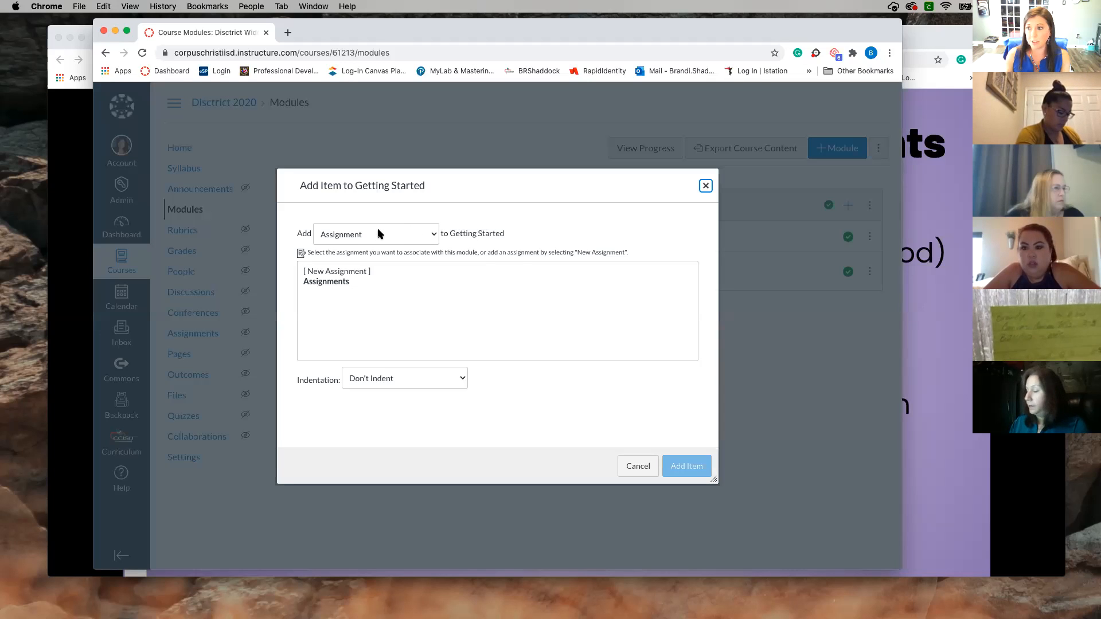
click(340, 273)
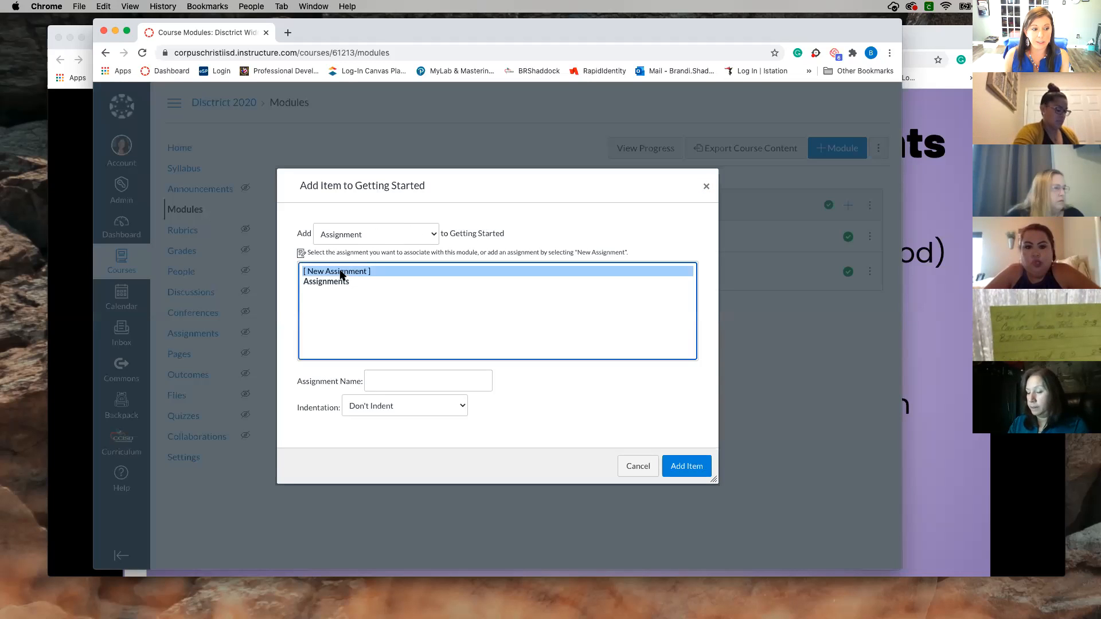
click(438, 376)
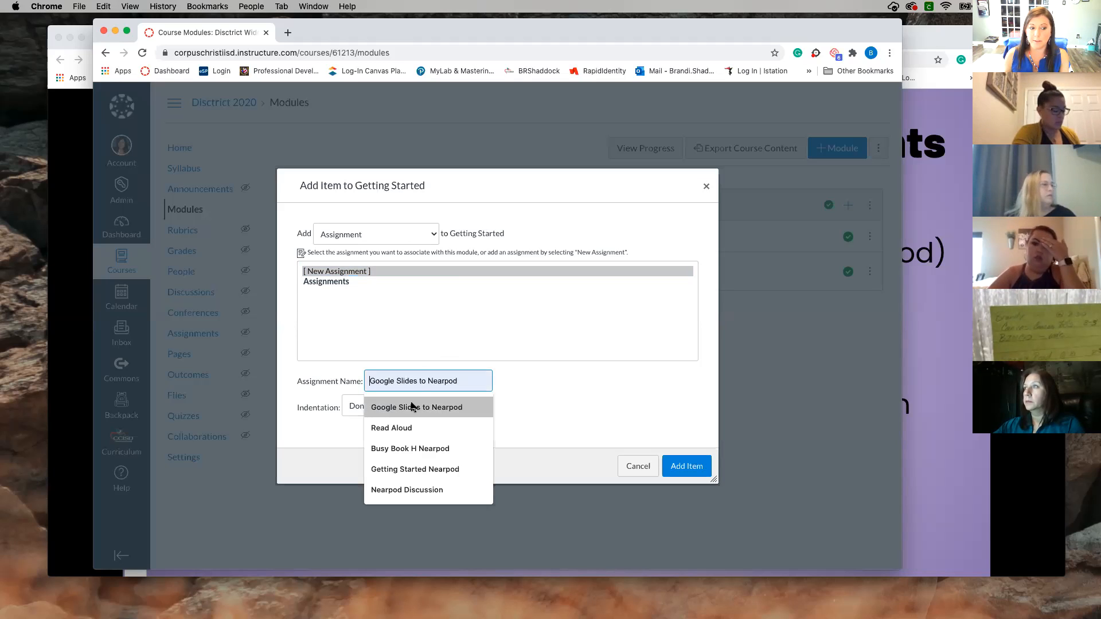
text(G)
key(BackSpace)
text(Nearpod)
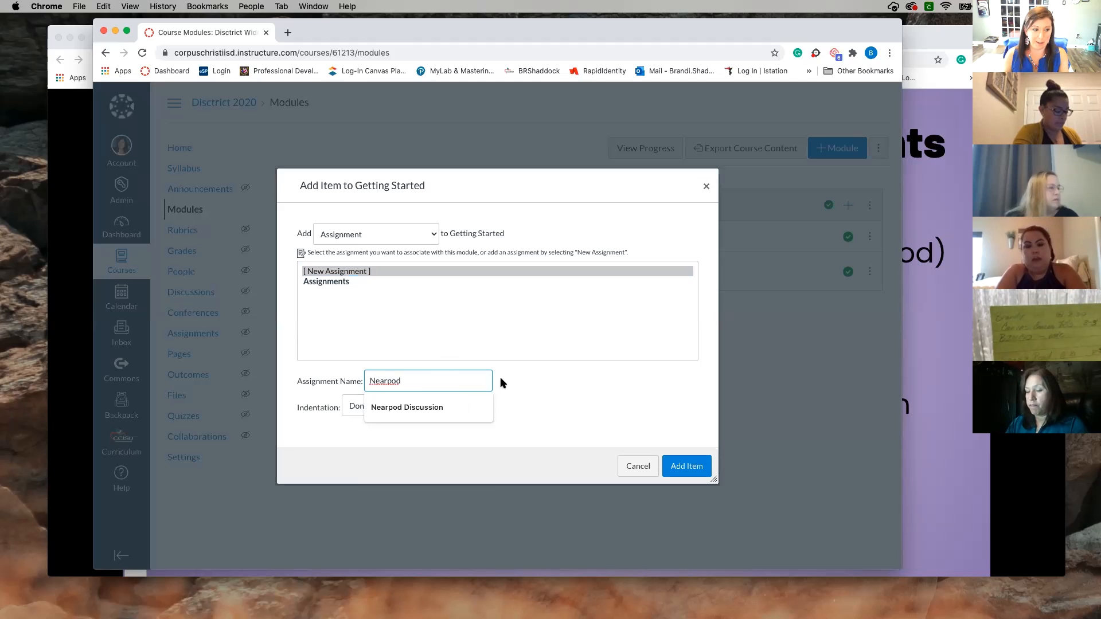
click(647, 415)
click(691, 464)
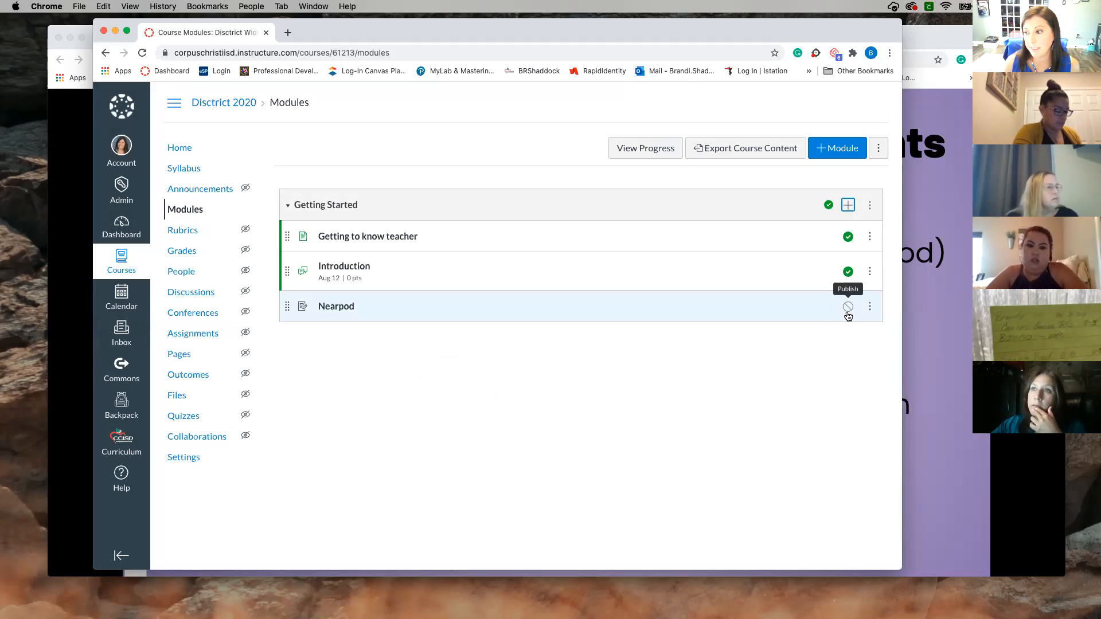
click(847, 307)
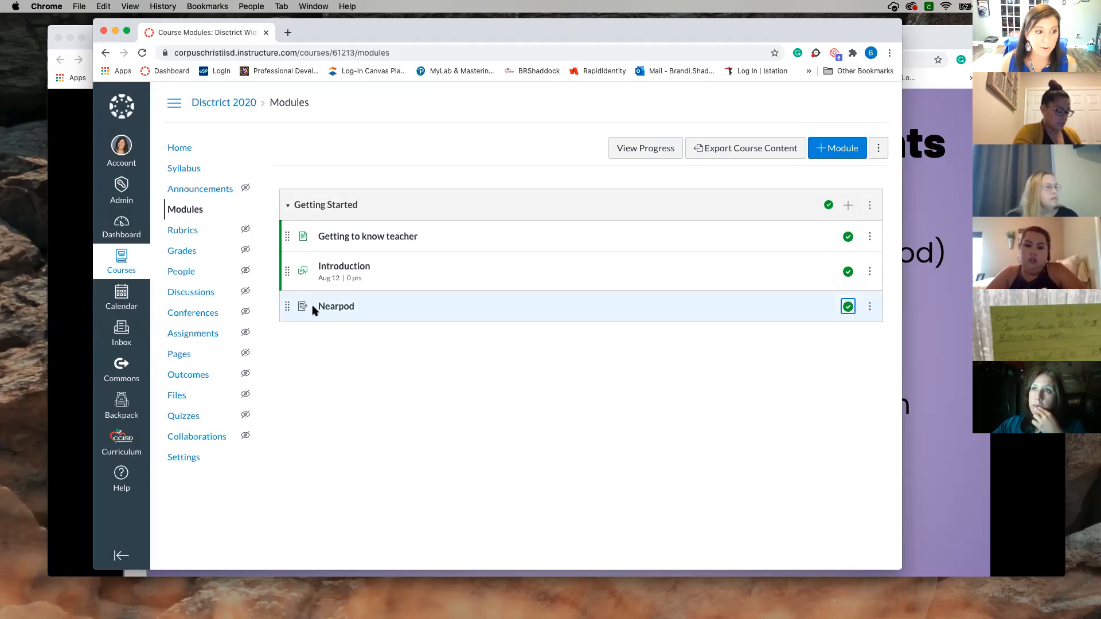
Edit the Nearpod assignment to display the grade as Complete/Incomplete and set its submission type to External Tool
click(339, 309)
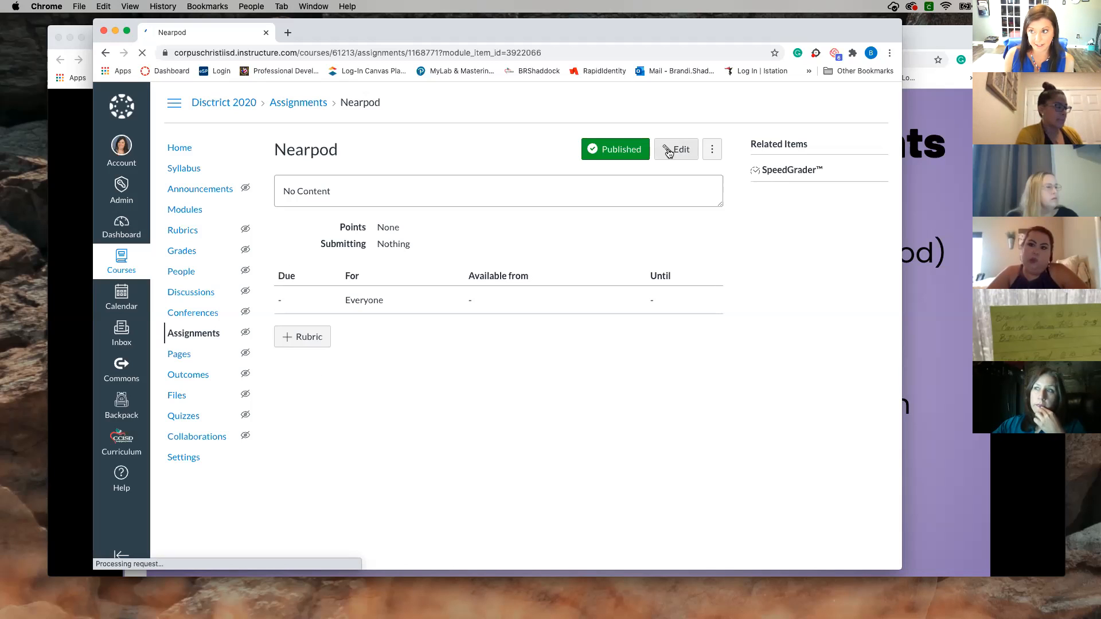
click(668, 152)
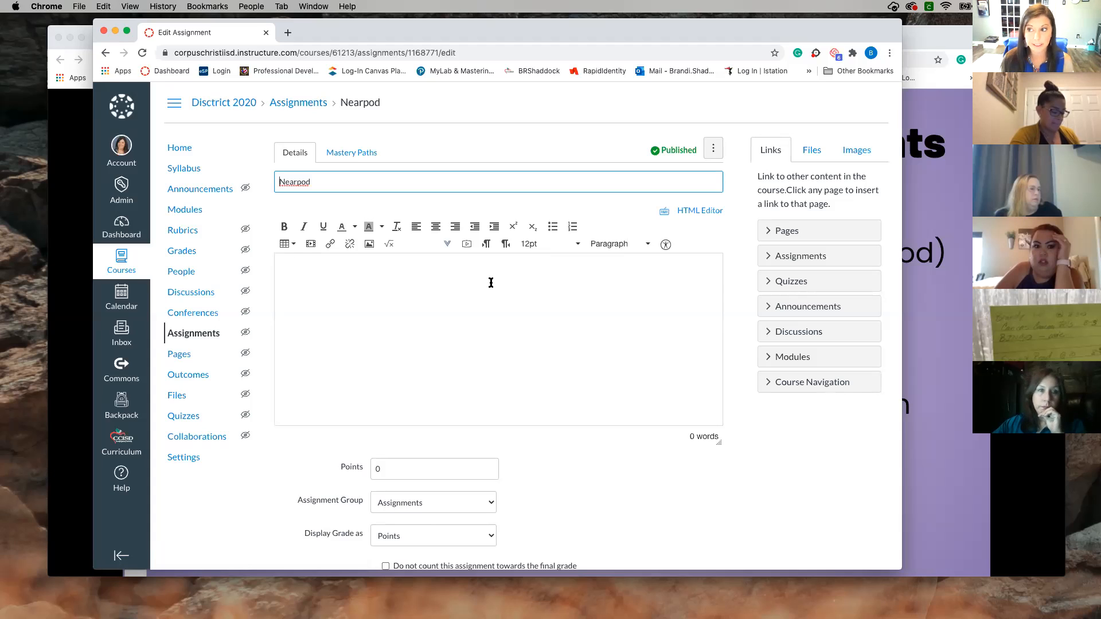
scroll(487, 310, down, 3)
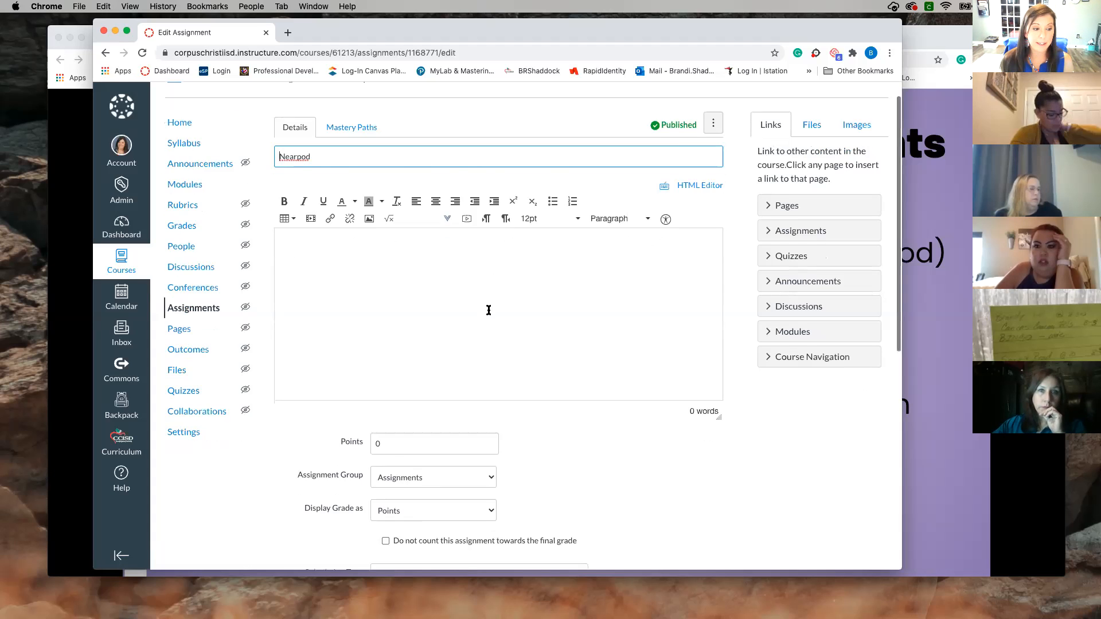
scroll(487, 310, down, 8)
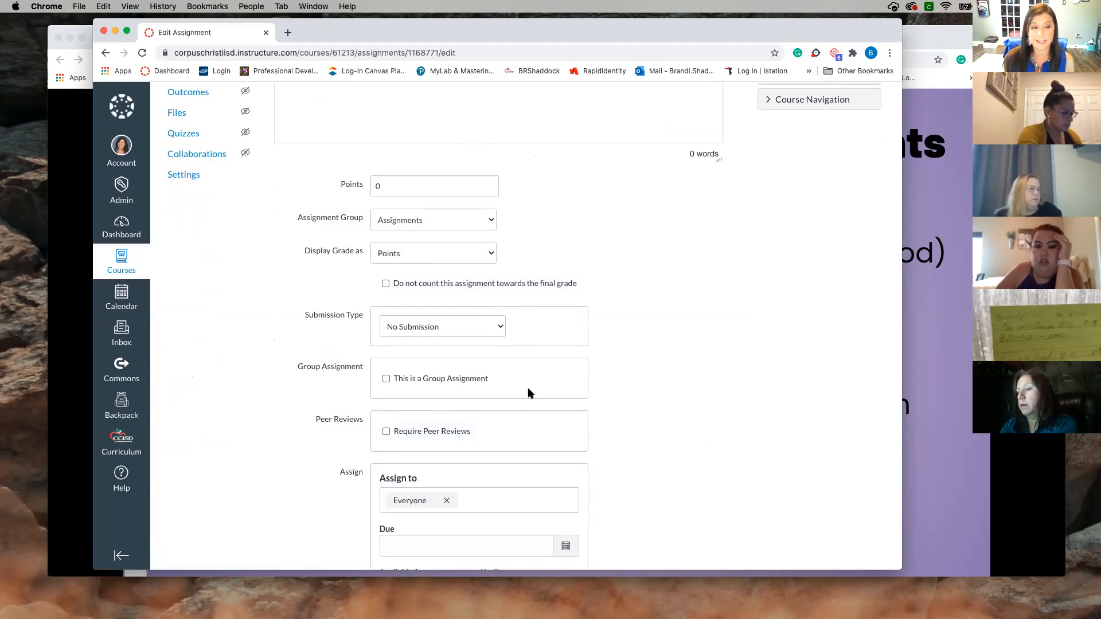
click(431, 185)
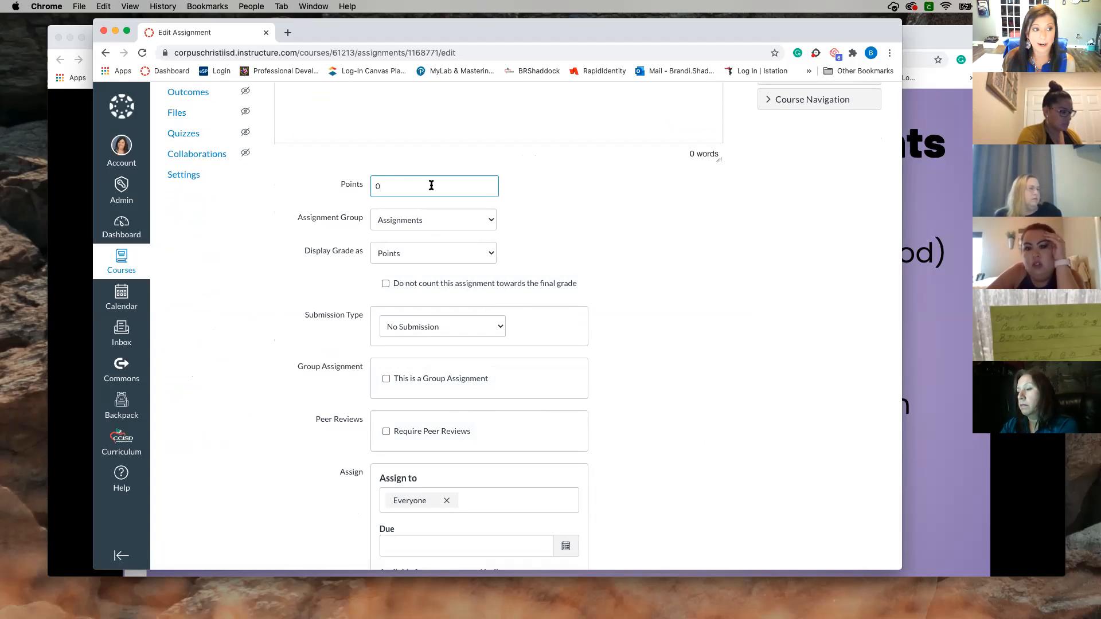
click(426, 248)
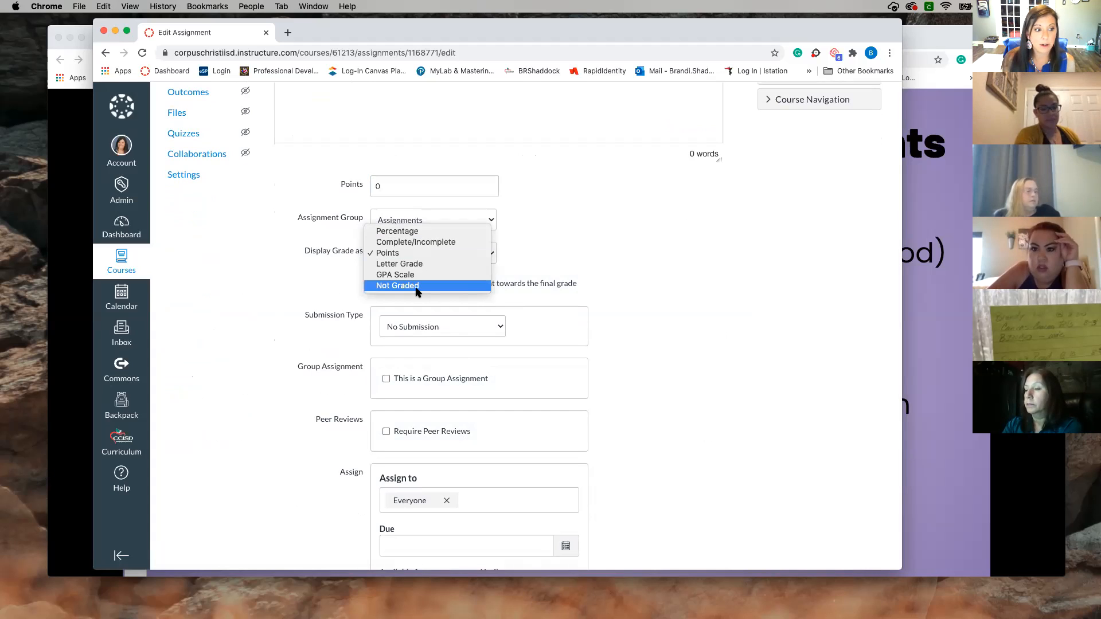
click(417, 243)
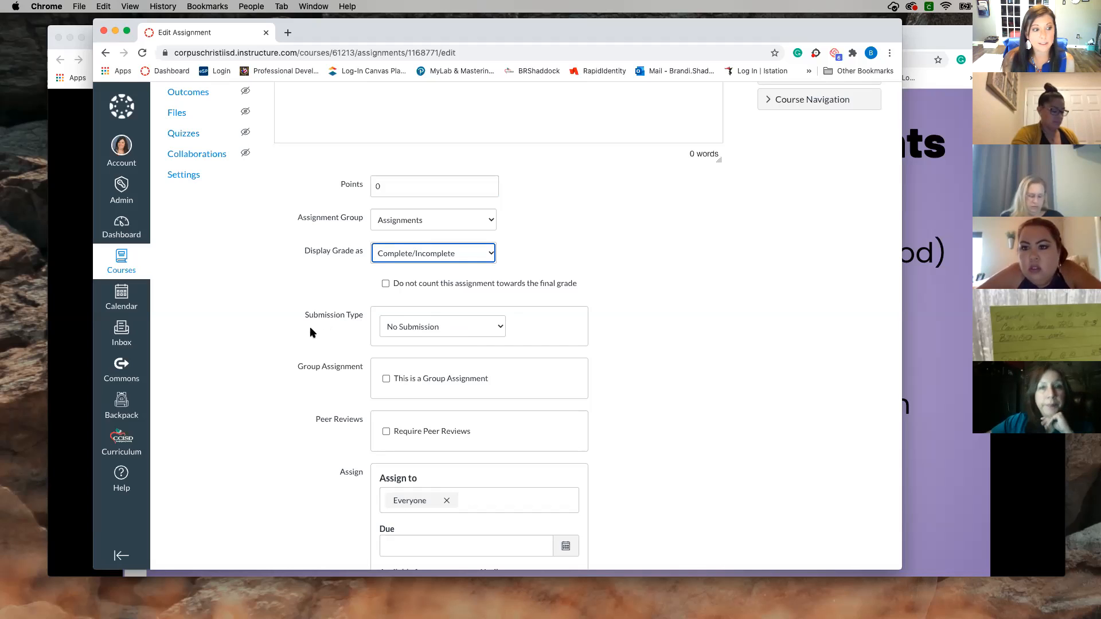
click(496, 328)
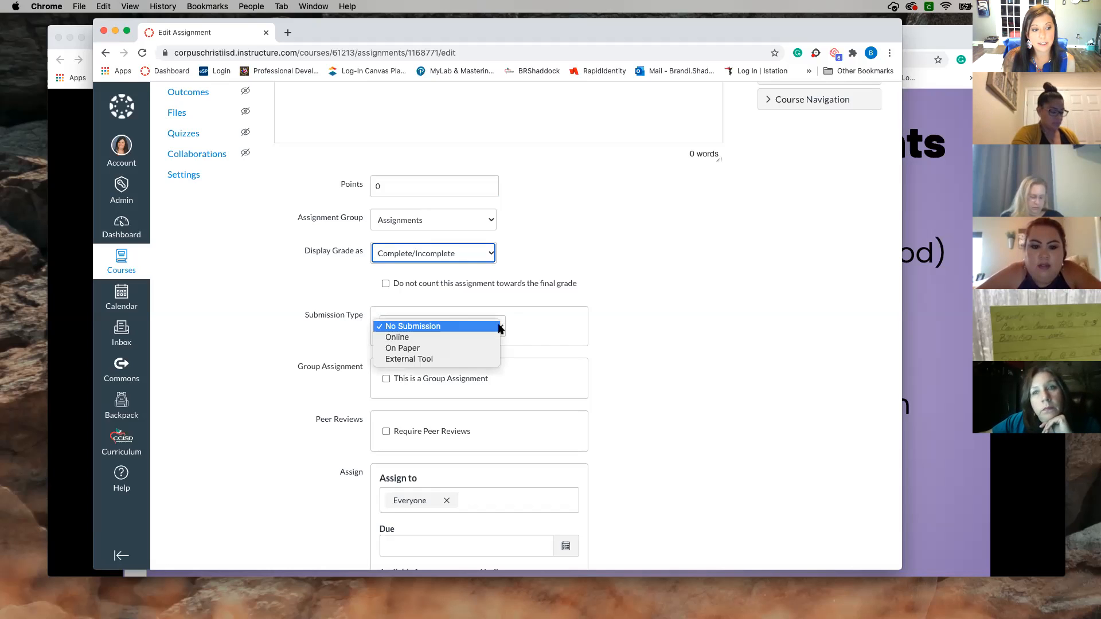
click(474, 360)
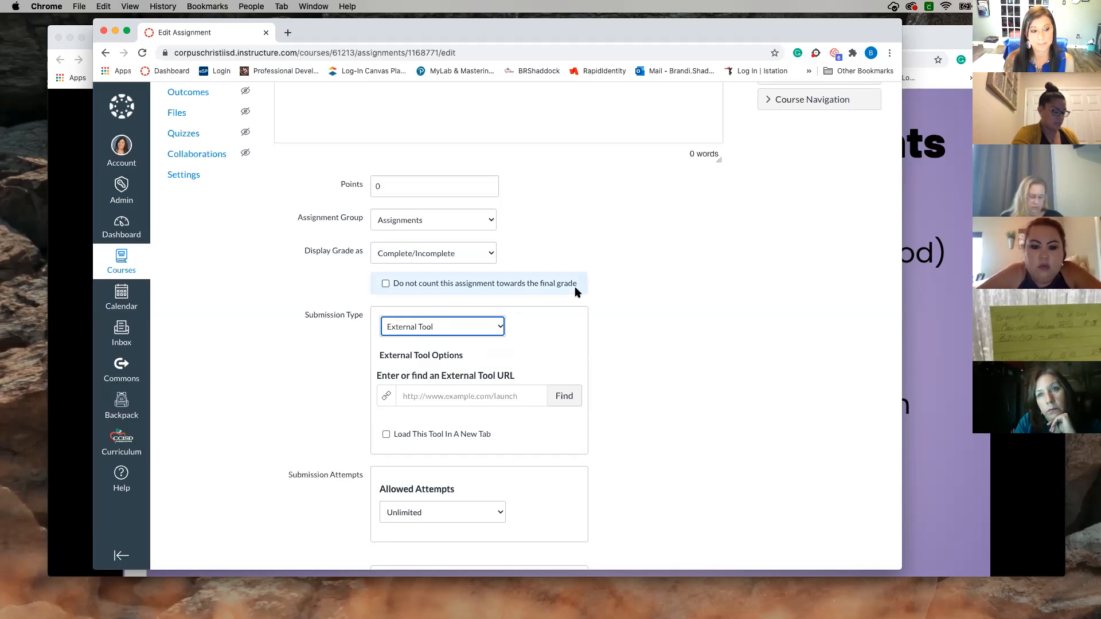
Look up the available external tools for the assignment and choose Nearpod from the list
click(563, 398)
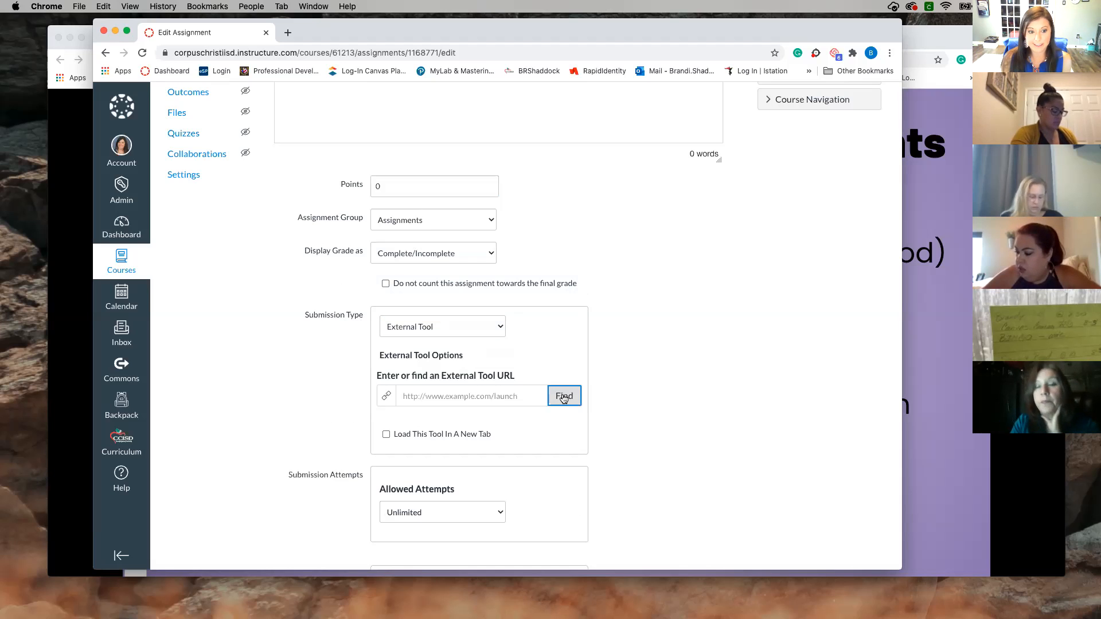
scroll(534, 384, down, 10)
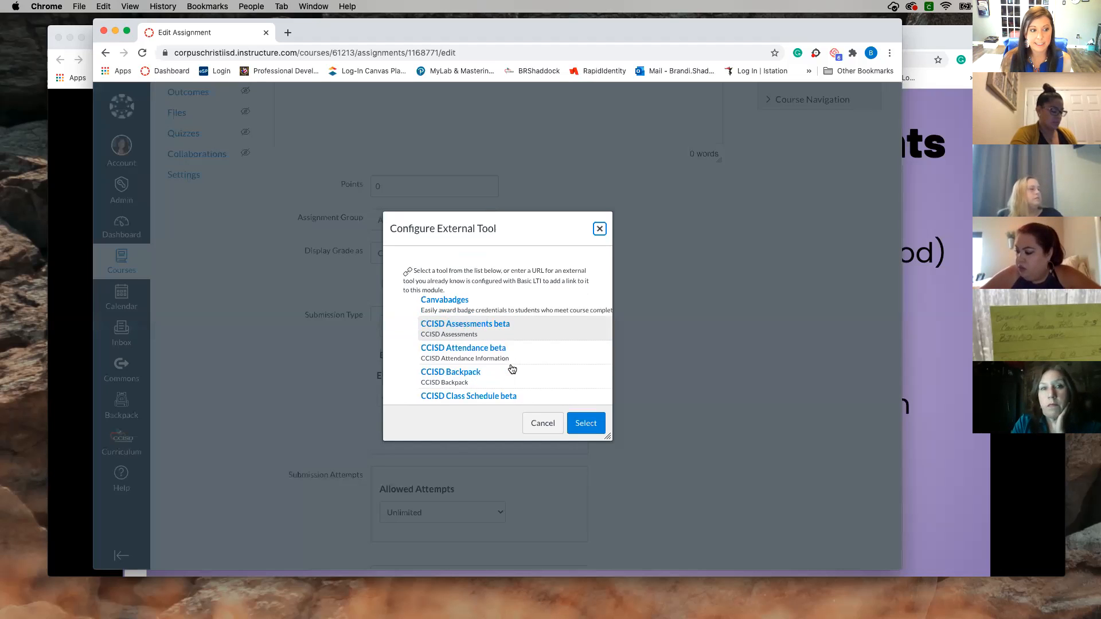
scroll(512, 369, down, 10)
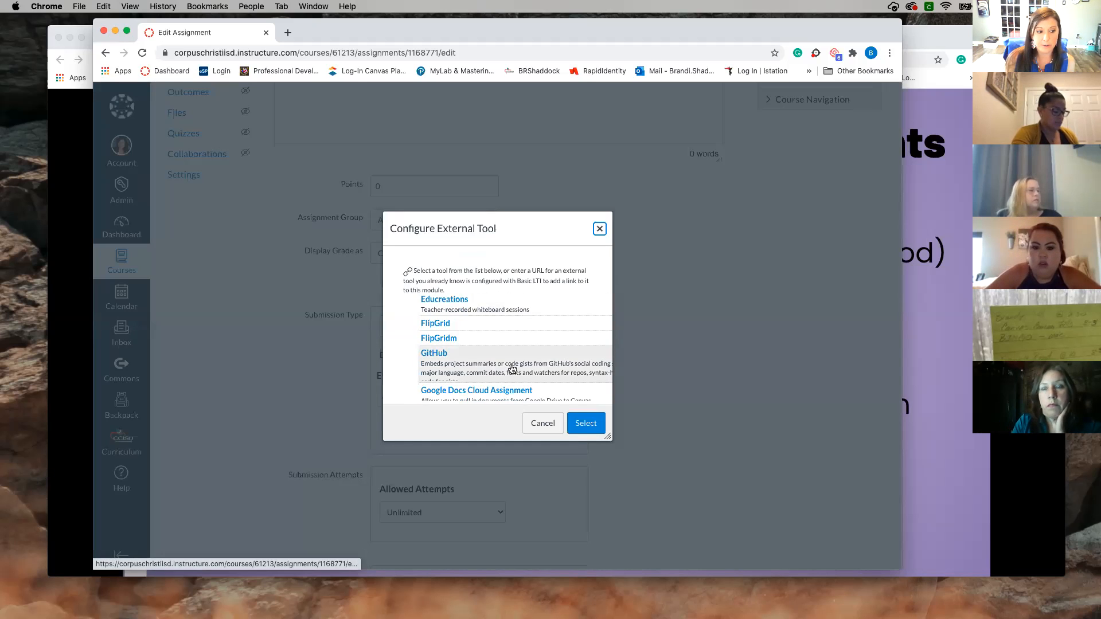
scroll(512, 368, down, 3)
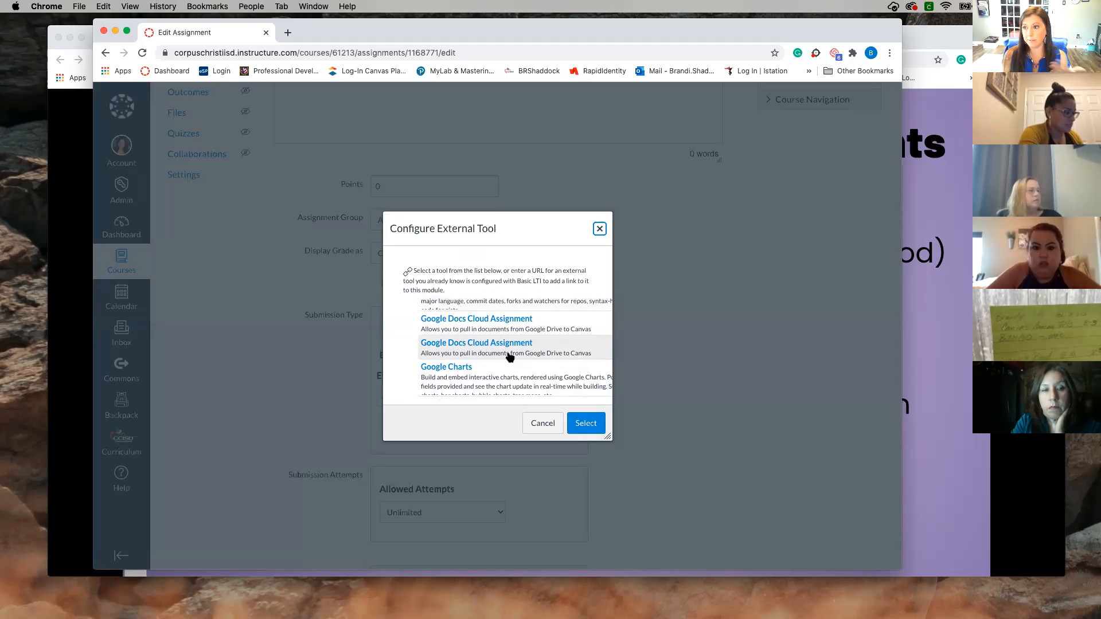
scroll(509, 357, down, 2)
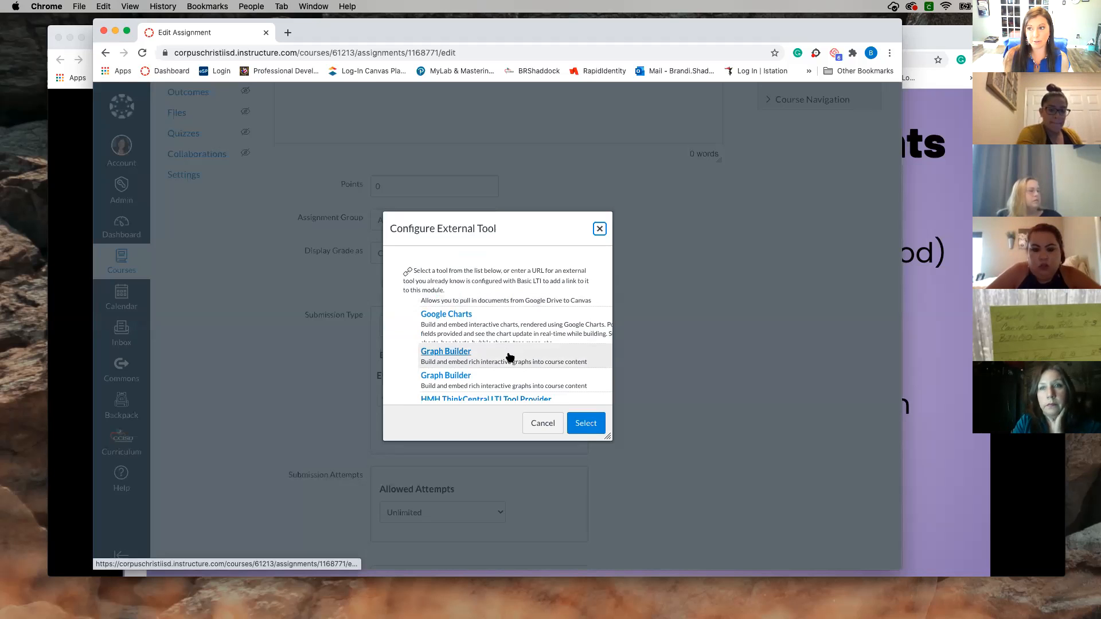
scroll(510, 357, down, 5)
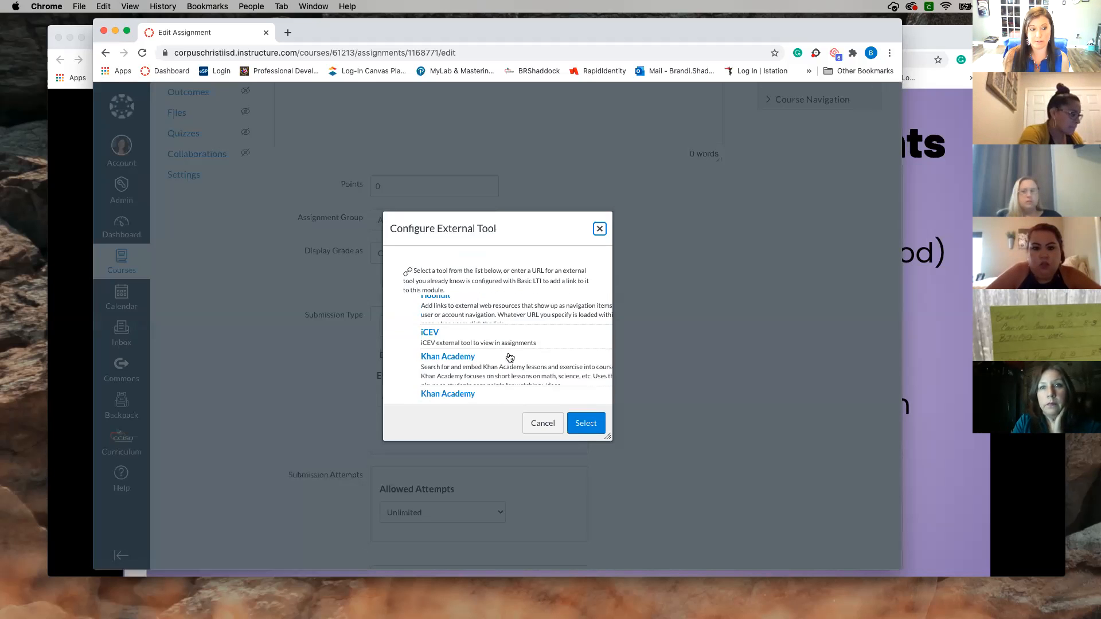
scroll(510, 357, down, 8)
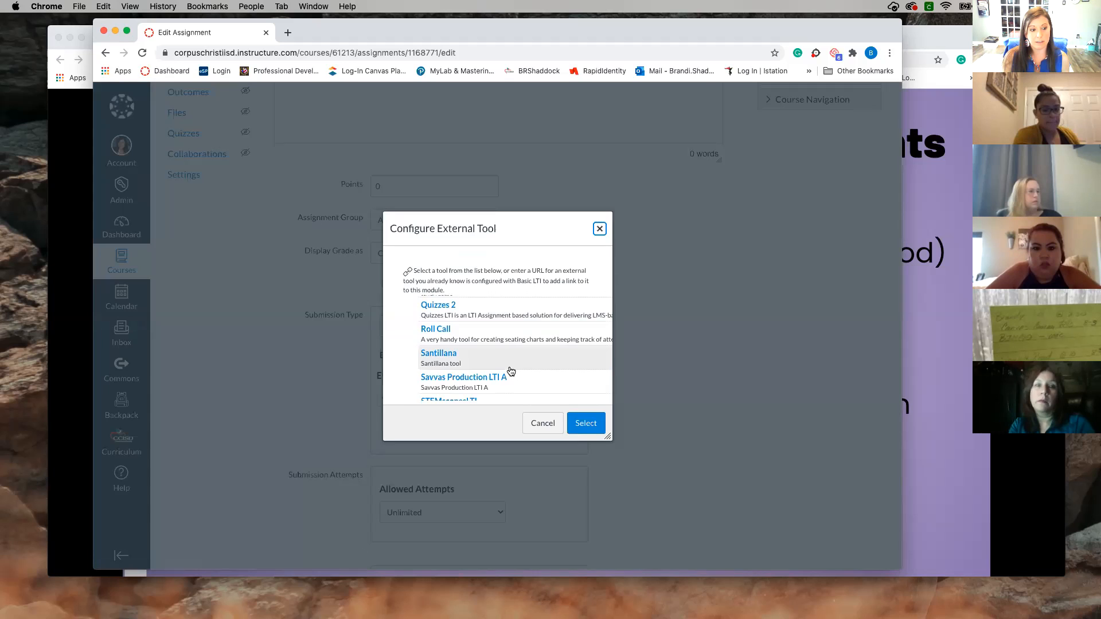
scroll(510, 371, down, 5)
scroll(510, 371, up, 8)
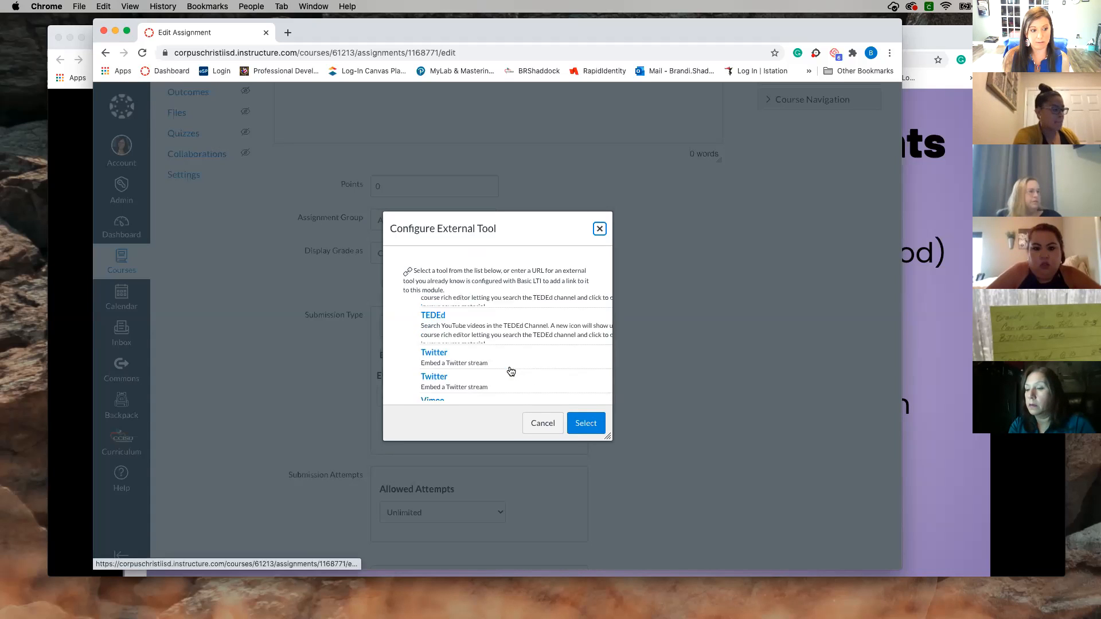
scroll(511, 371, up, 5)
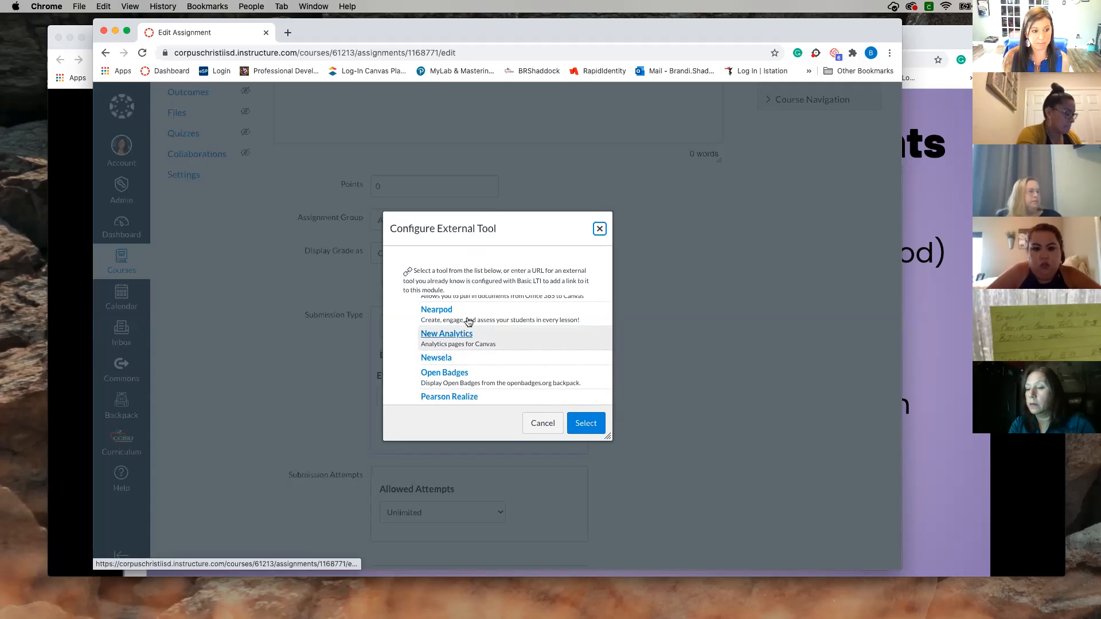
click(452, 314)
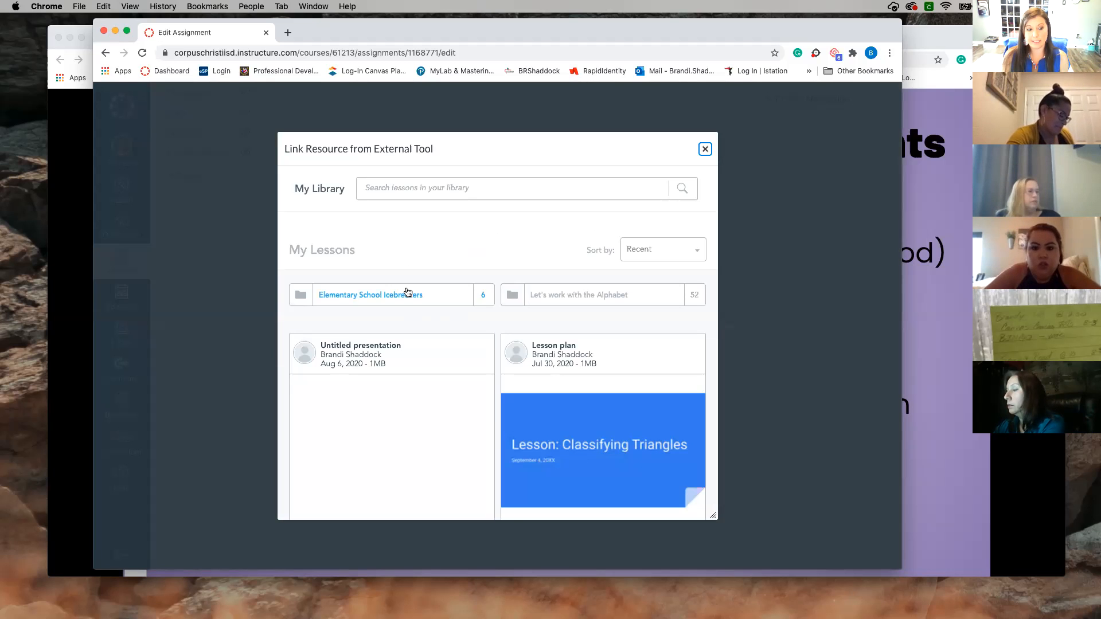
Link the Untitled presentation lesson in Student-Paced mode and confirm Nearpod as the assignment's external tool
scroll(409, 291, down, 2)
mouse_move(410, 302)
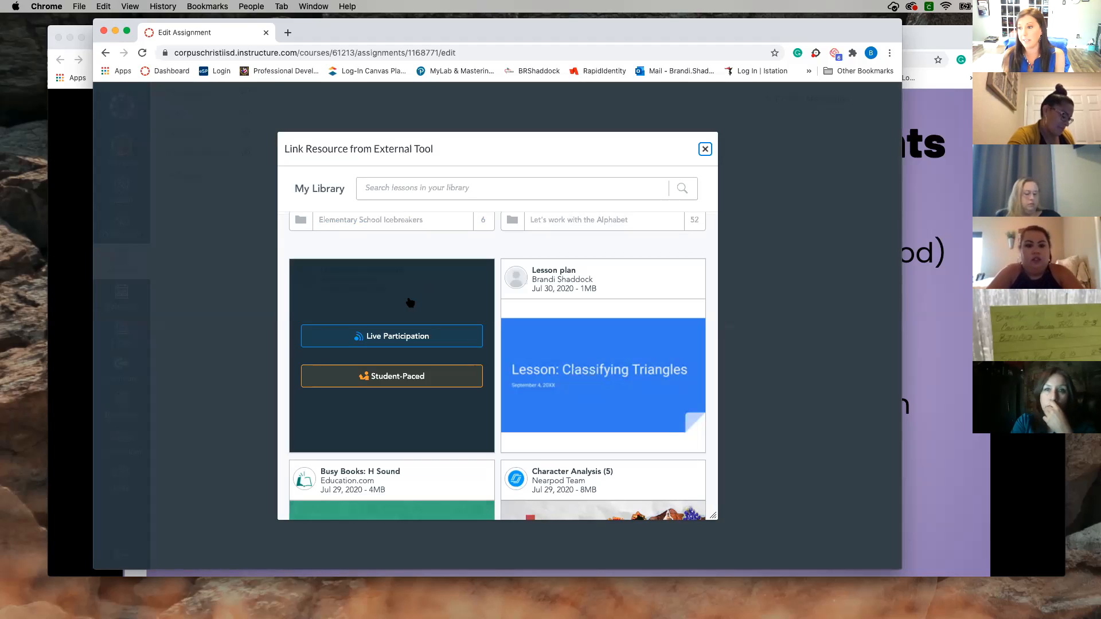
click(391, 382)
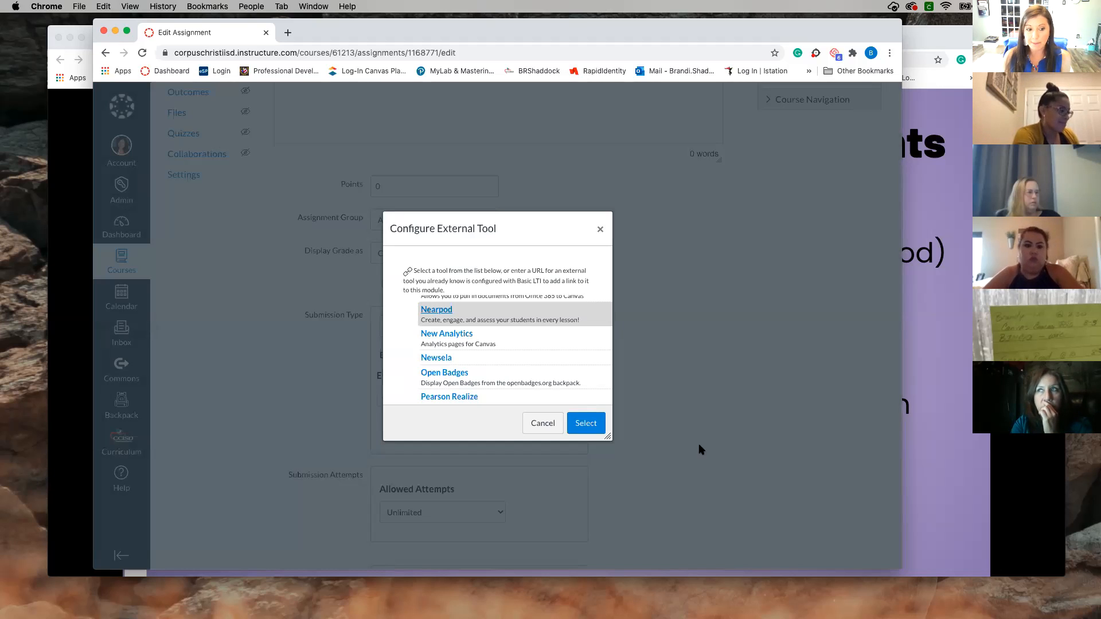
click(595, 428)
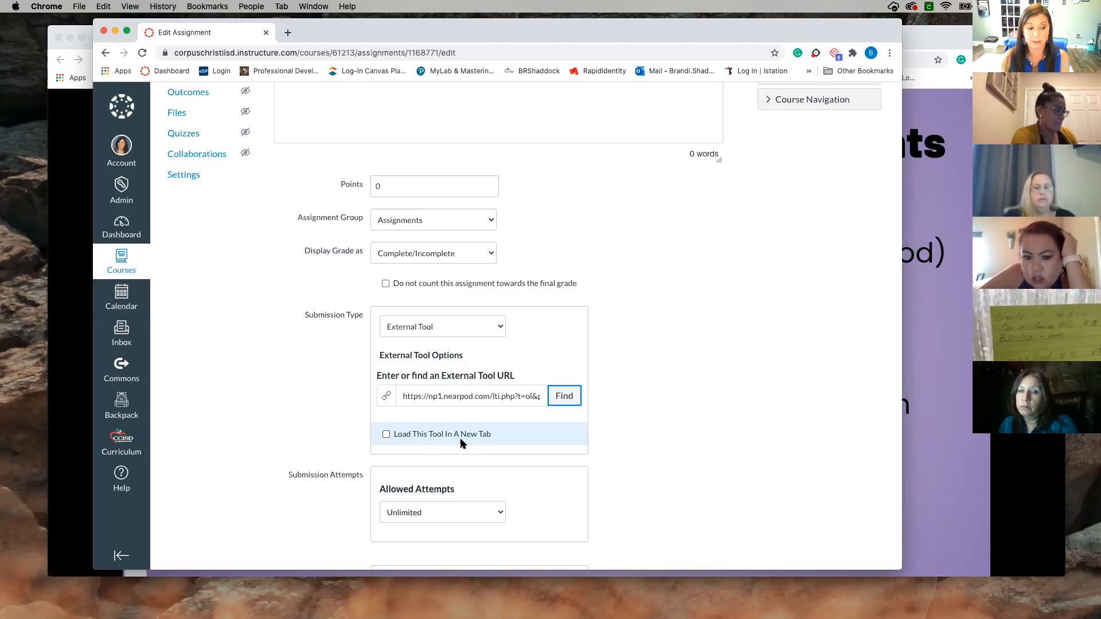
Set the assignment's due date to Aug 13 11:59pm
scroll(461, 443, down, 5)
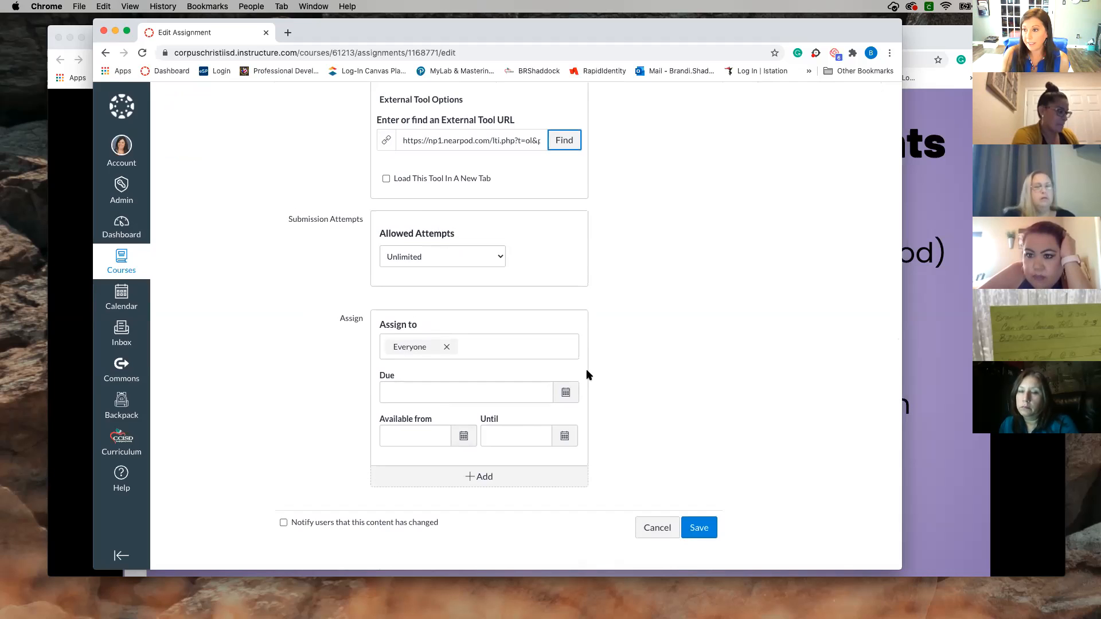
click(566, 392)
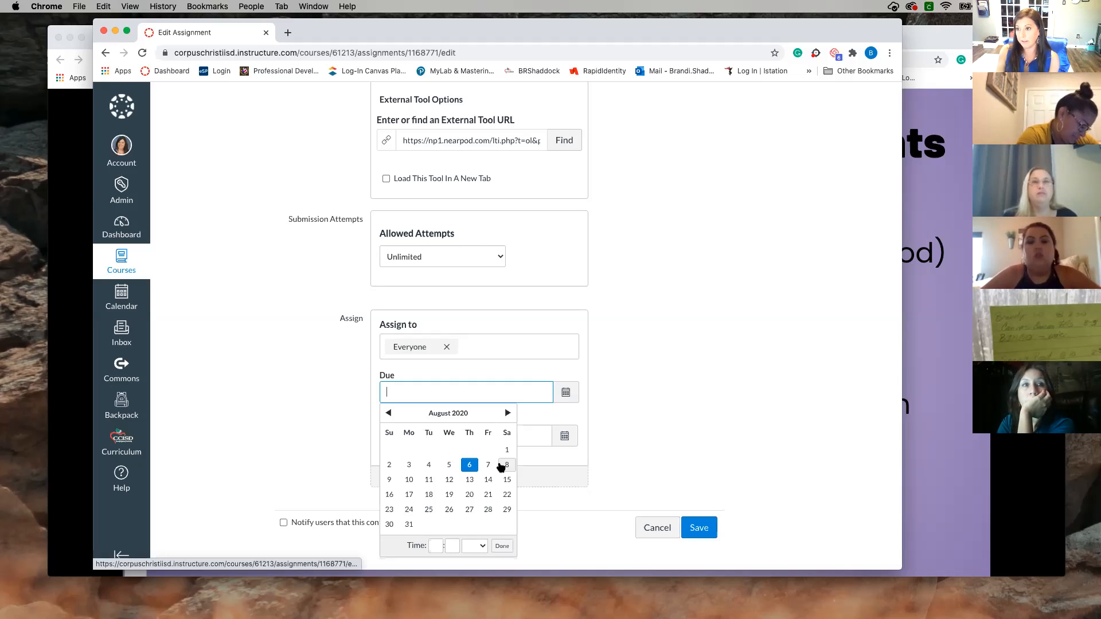
click(470, 487)
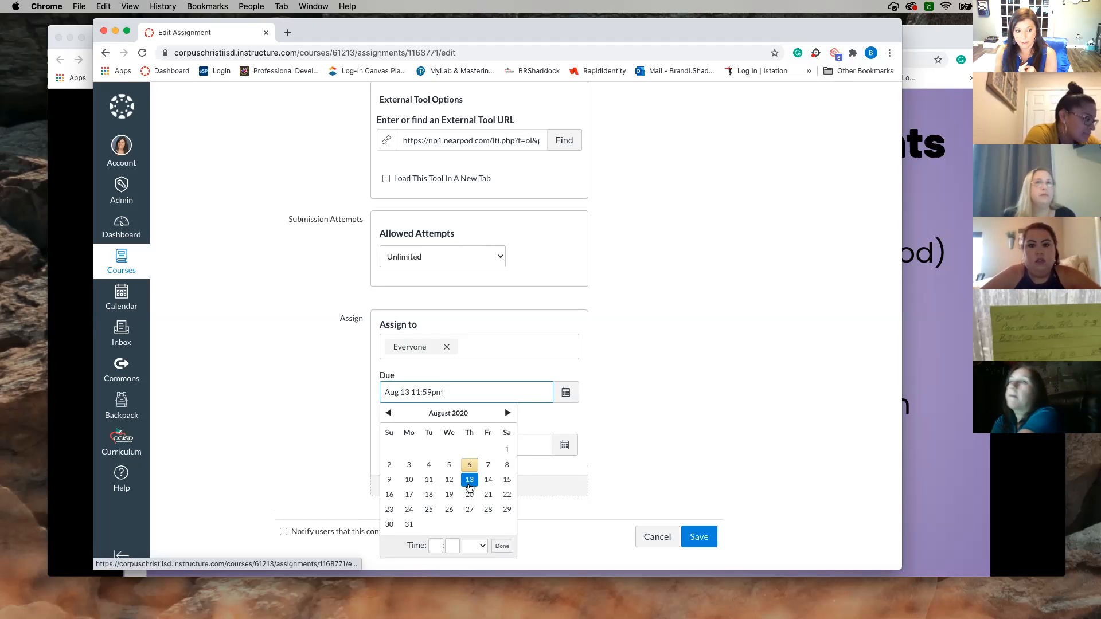
click(622, 446)
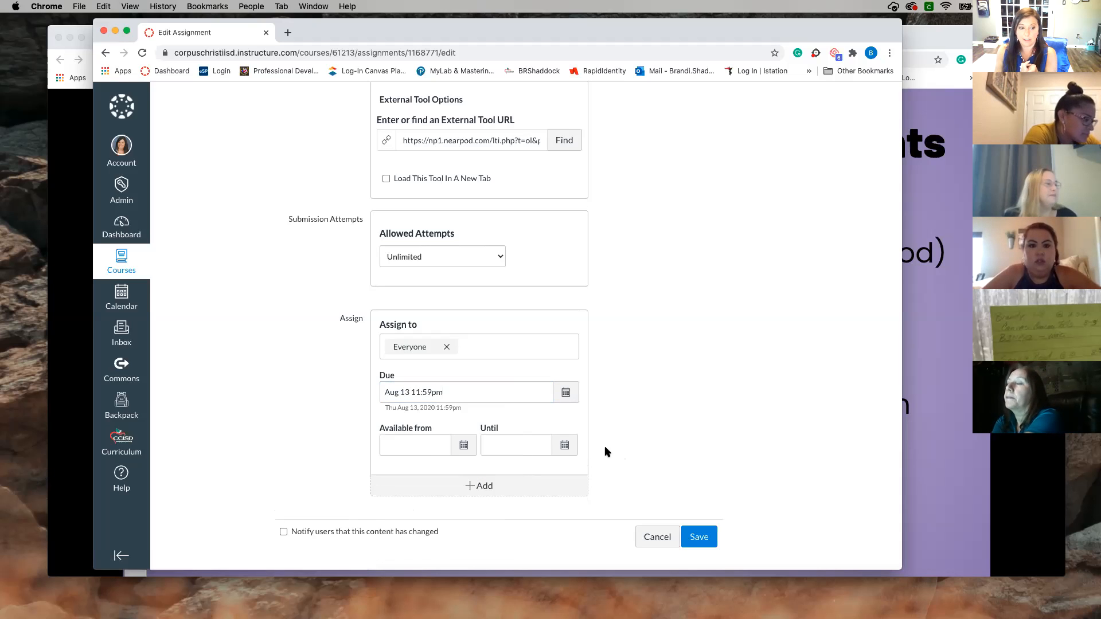
Make the assignment available from Aug 9 12am until Aug 27 11:59pm and save it
click(467, 449)
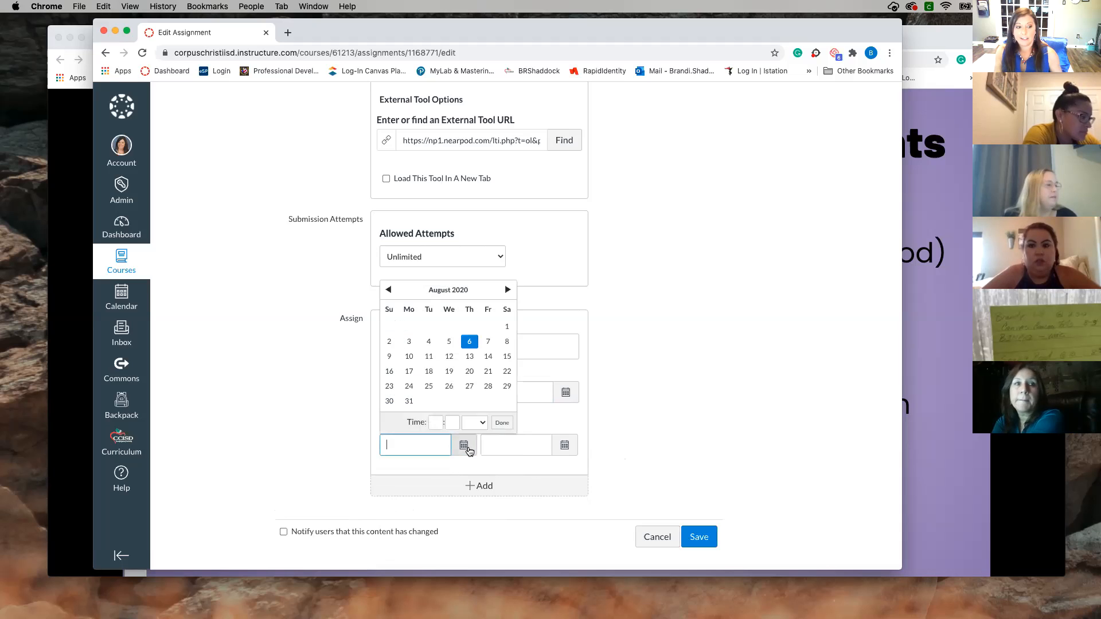
click(389, 358)
click(565, 449)
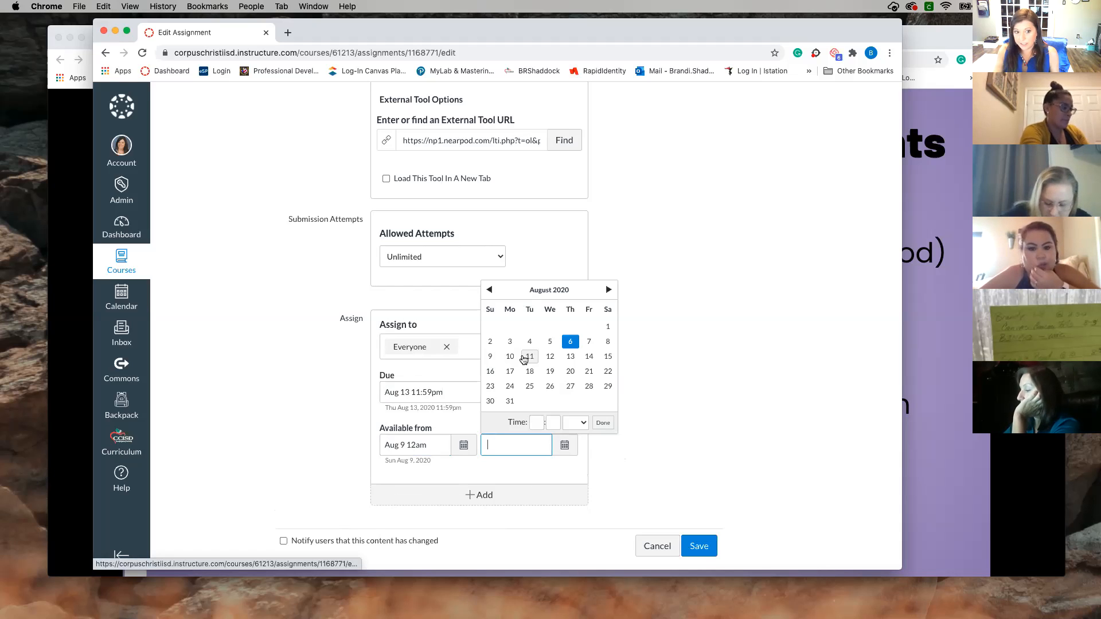
click(570, 387)
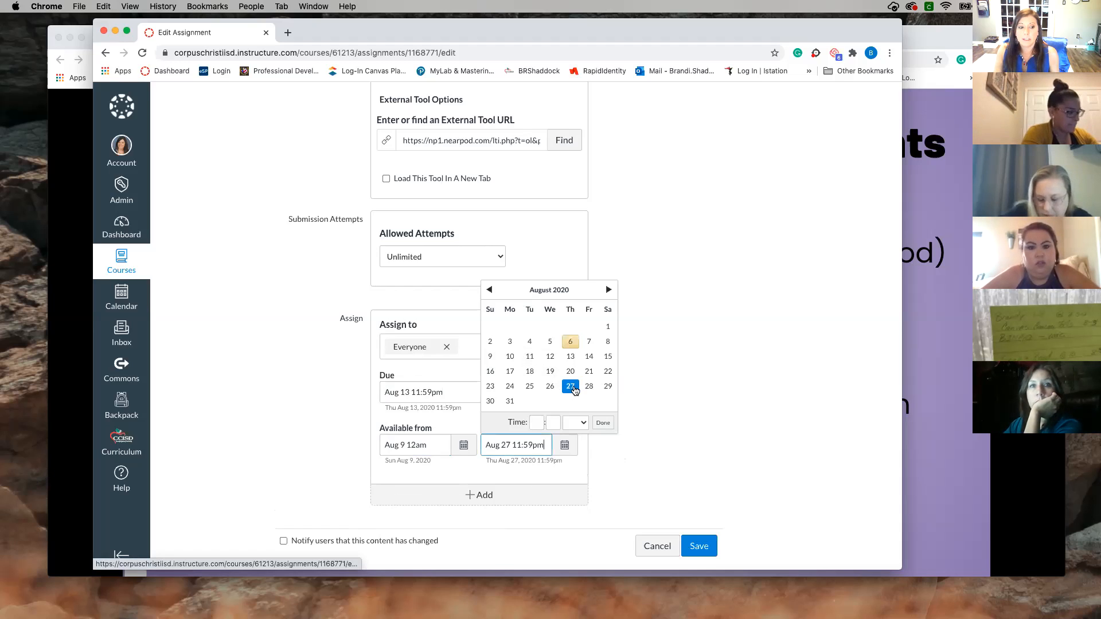
click(664, 434)
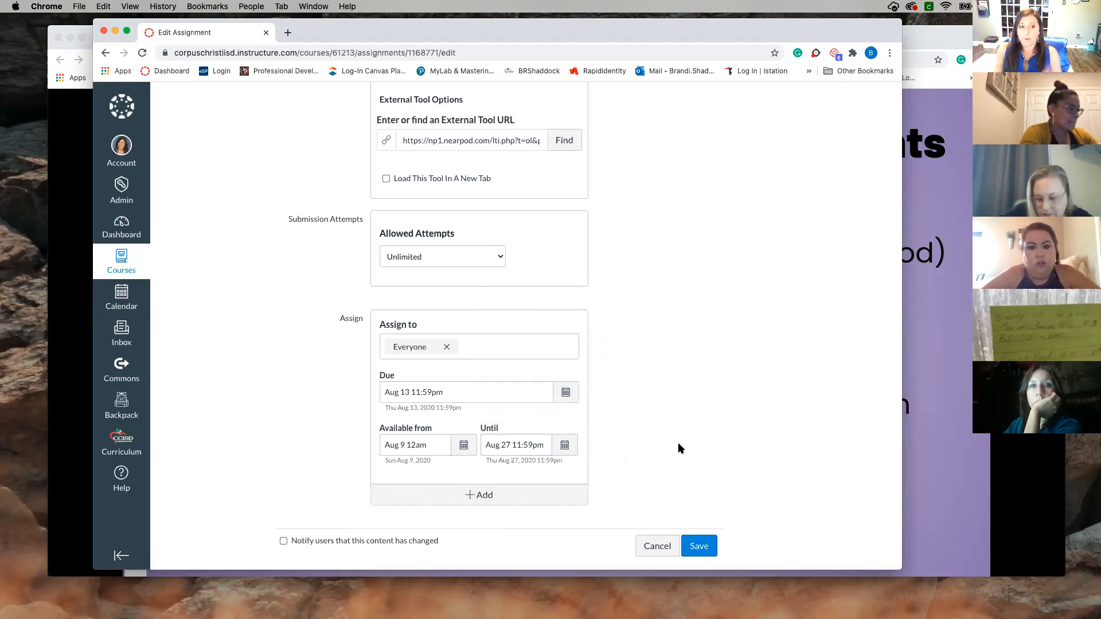
click(704, 549)
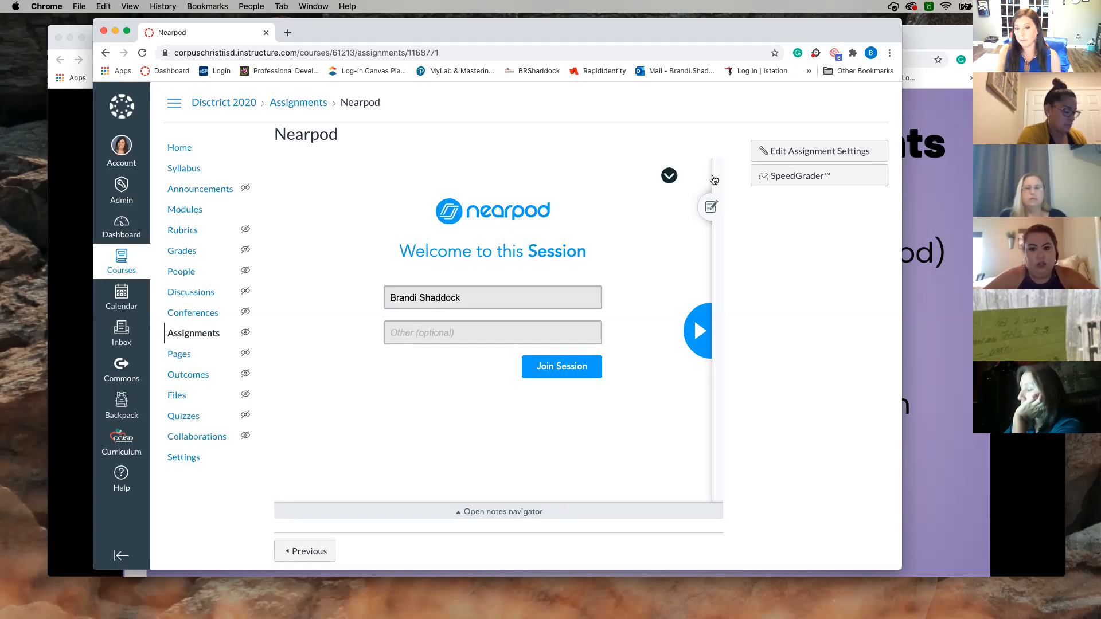
Page through the embedded Nearpod lesson from the welcome page to the drawing activity about distant learning
click(701, 335)
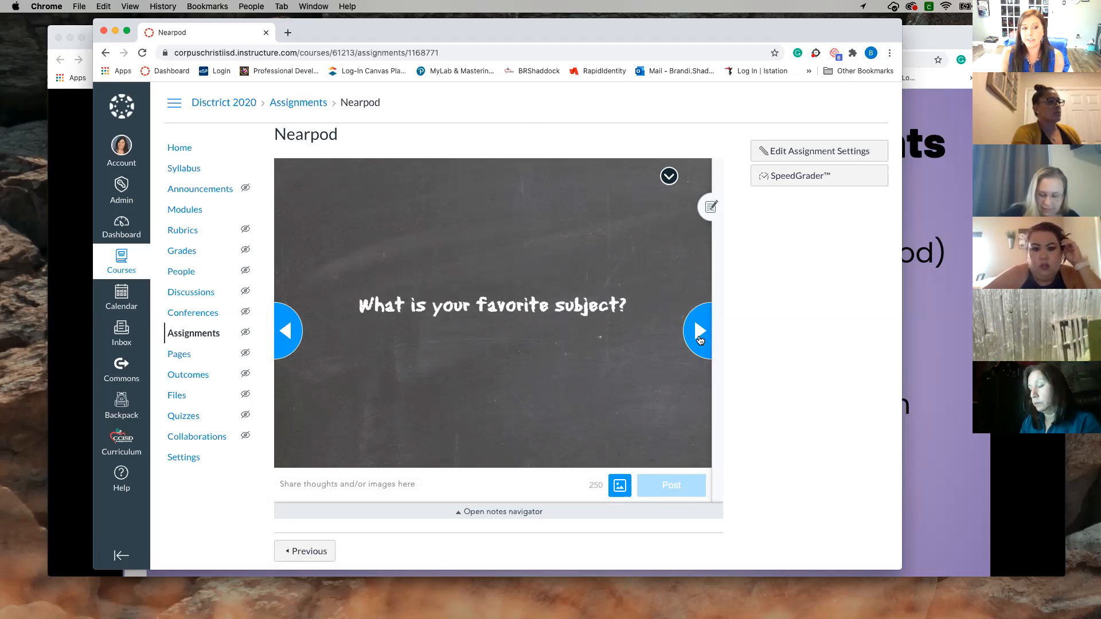
click(699, 340)
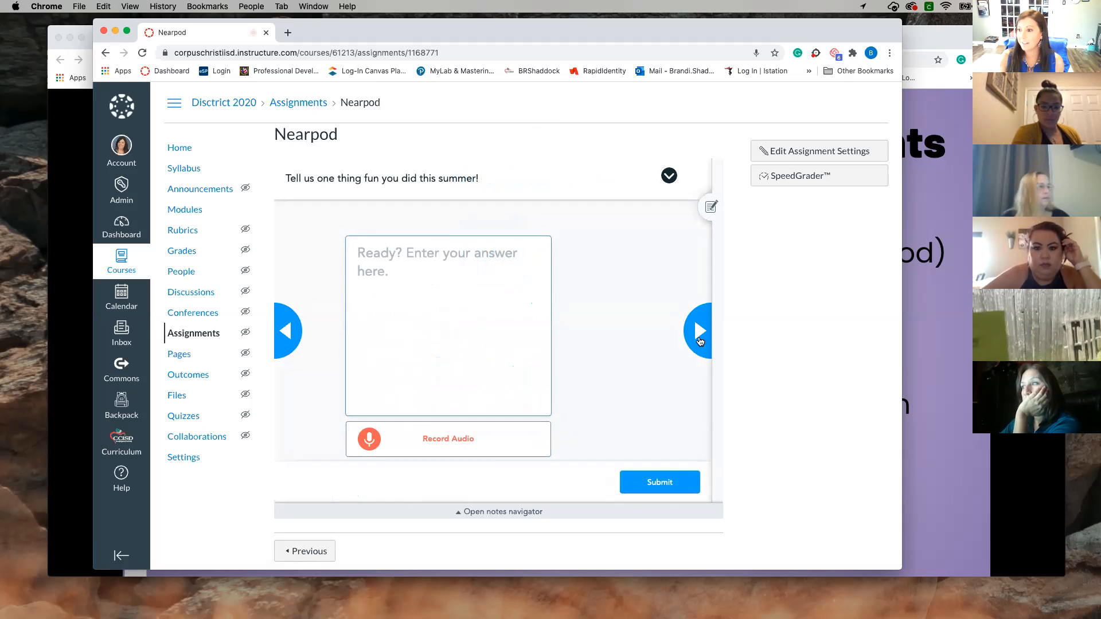
click(699, 341)
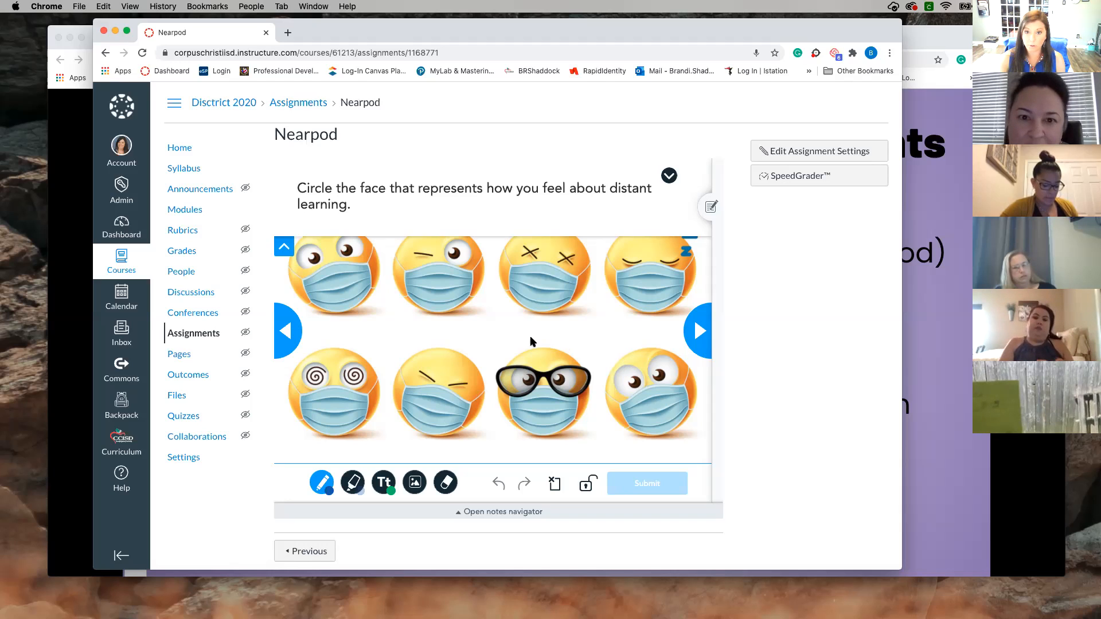
Switch to the Nearpod website in the other browser window and browse the Texas Math lessons in the Nearpod Library
click(935, 42)
click(445, 40)
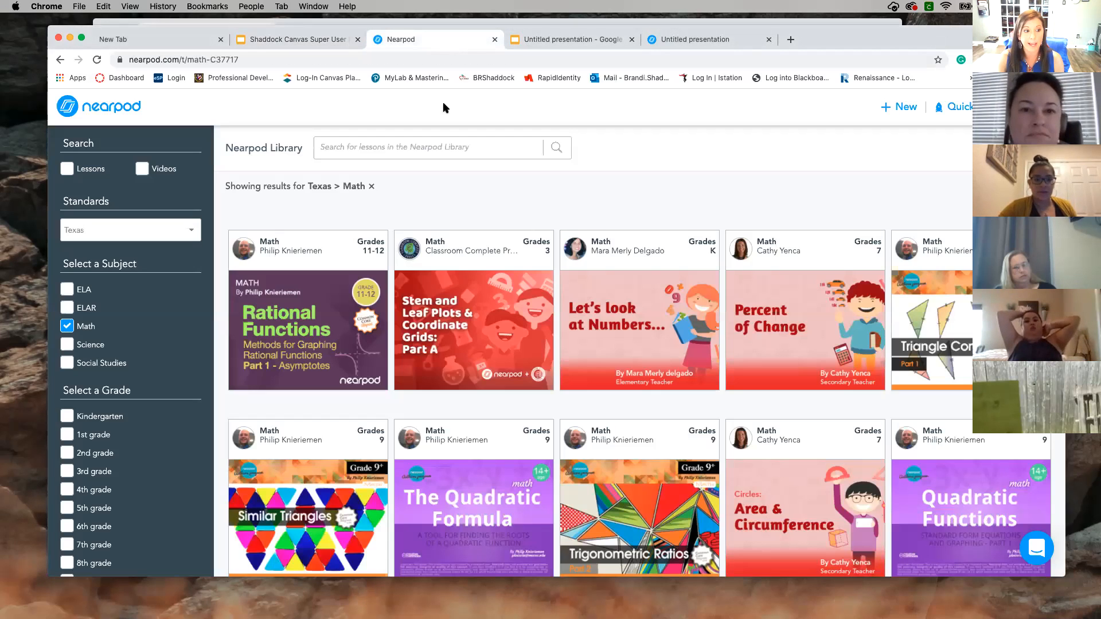
mouse_move(670, 264)
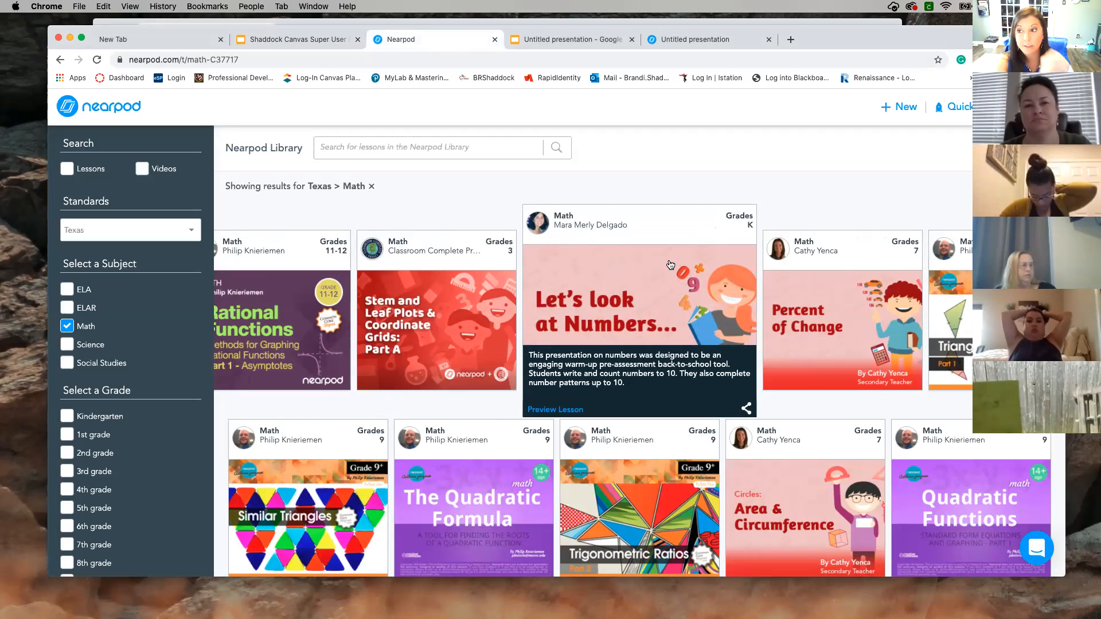
scroll(508, 305, down, 2)
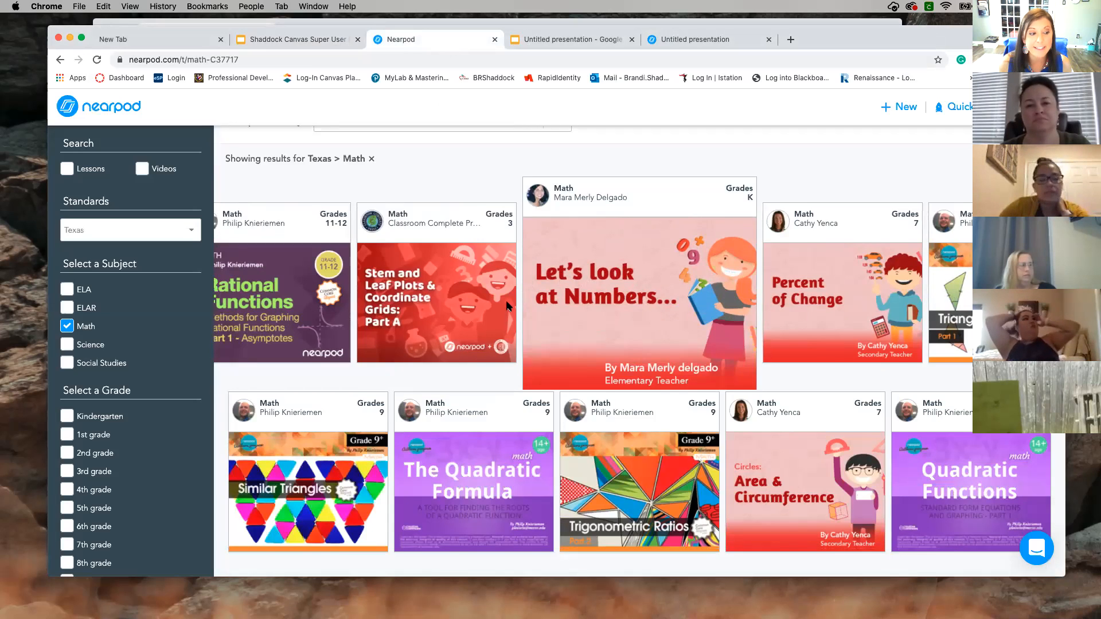
scroll(507, 306, down, 3)
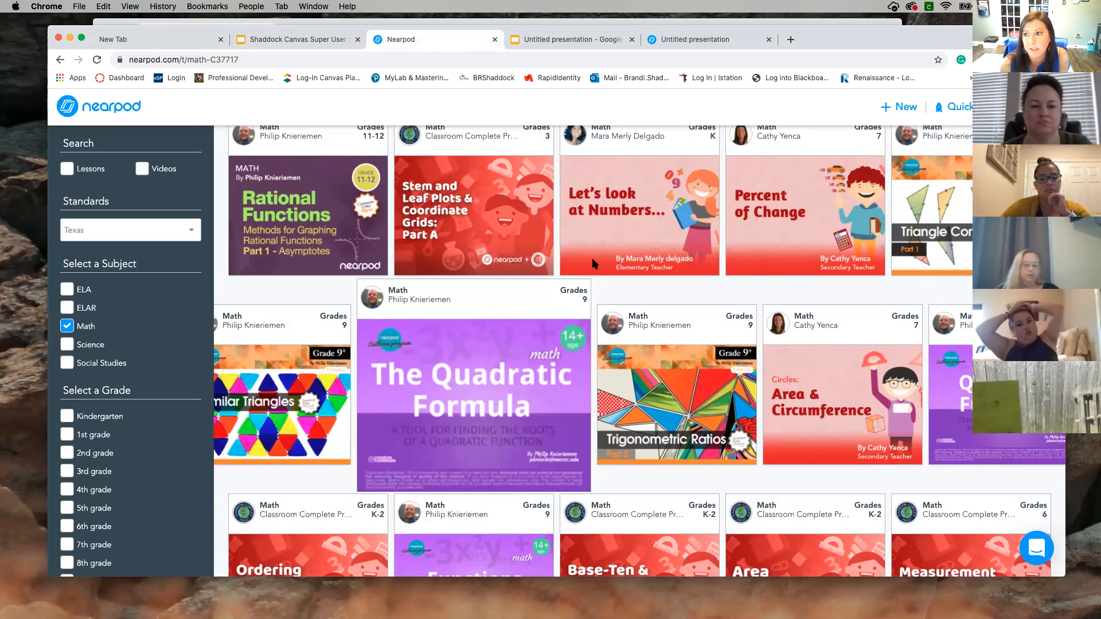
mouse_move(594, 263)
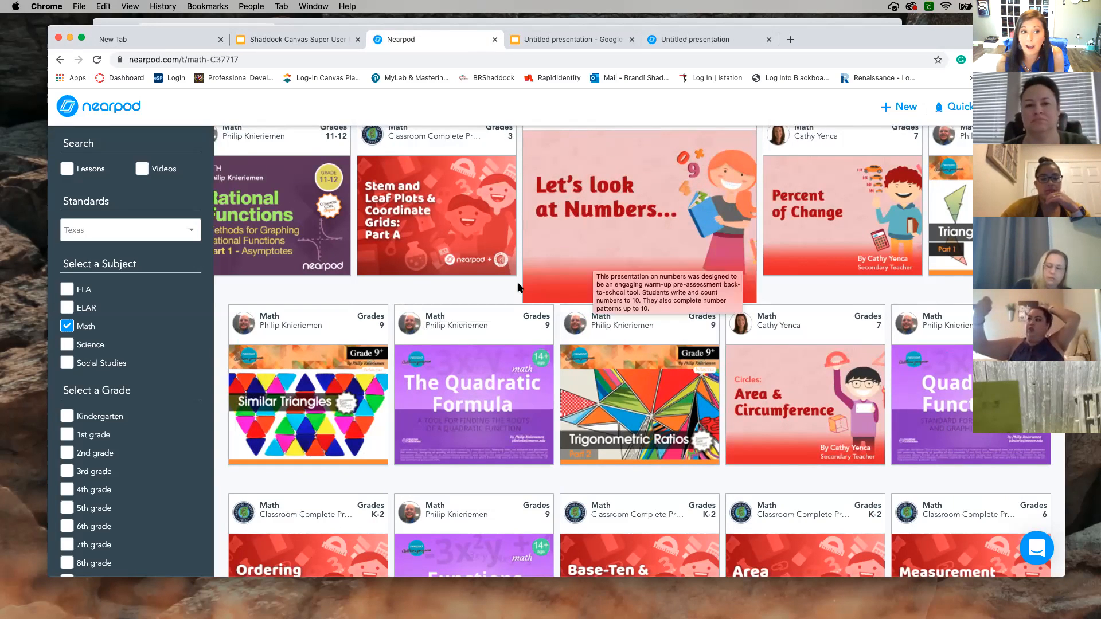
scroll(519, 288, up, 2)
mouse_move(519, 288)
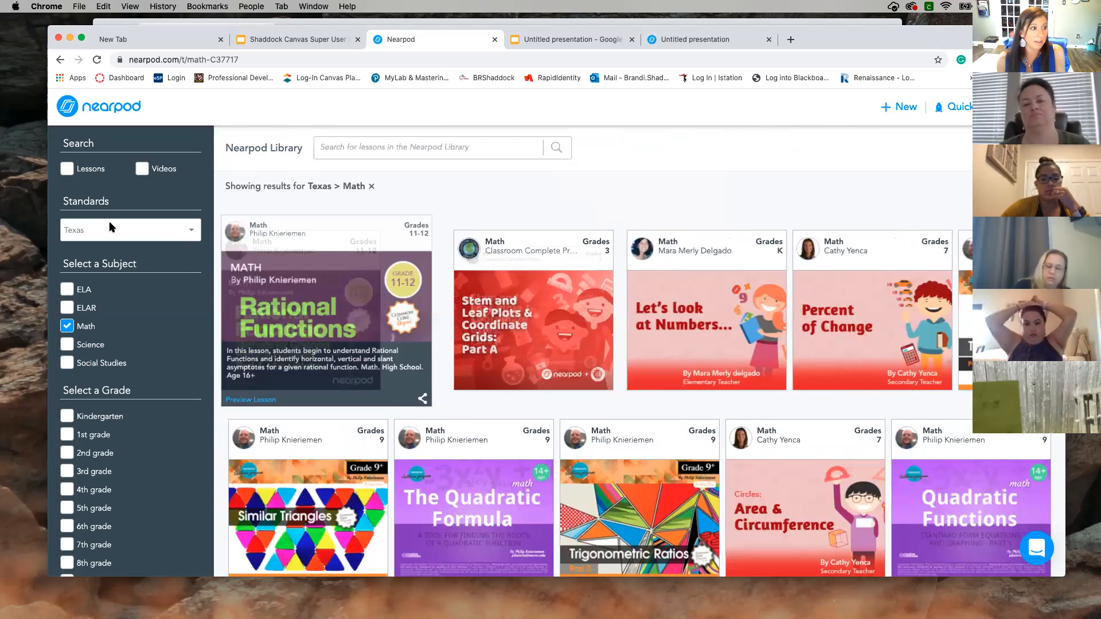
Browse the saved lessons in Nearpod's My Library, then return to the Embedding in Canvas Assignments slide
click(105, 108)
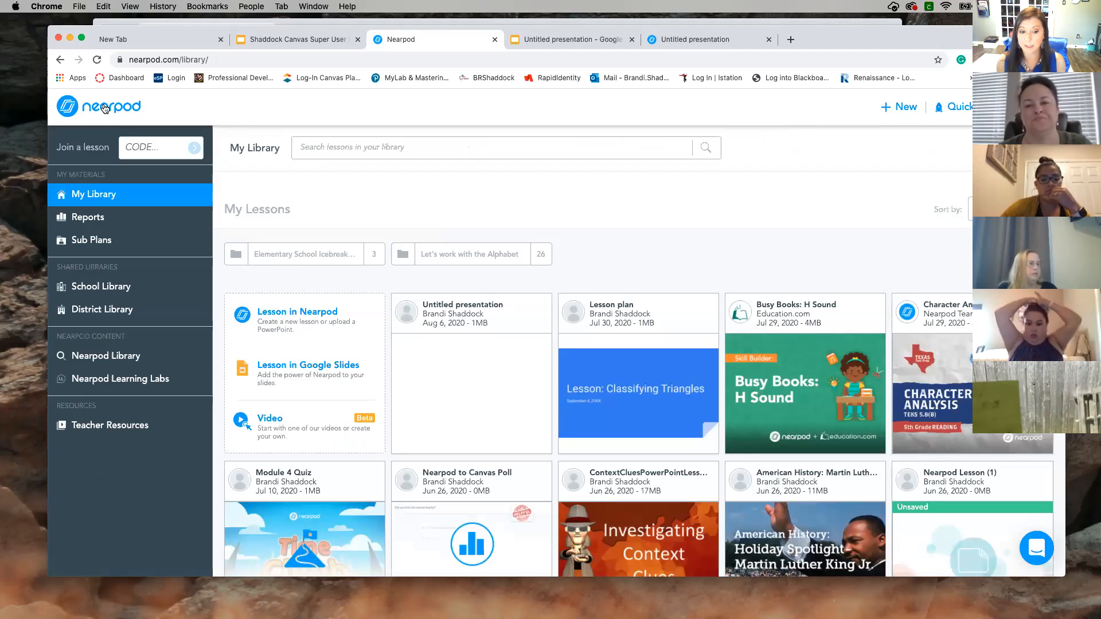
mouse_move(583, 476)
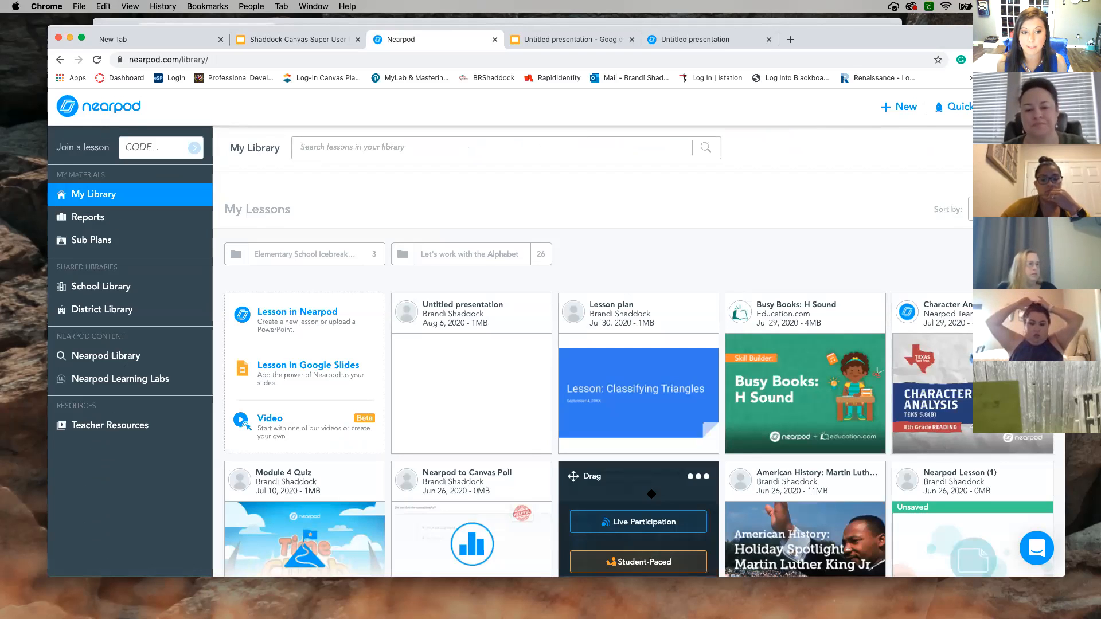
scroll(652, 494, down, 2)
scroll(651, 494, down, 1)
mouse_move(619, 355)
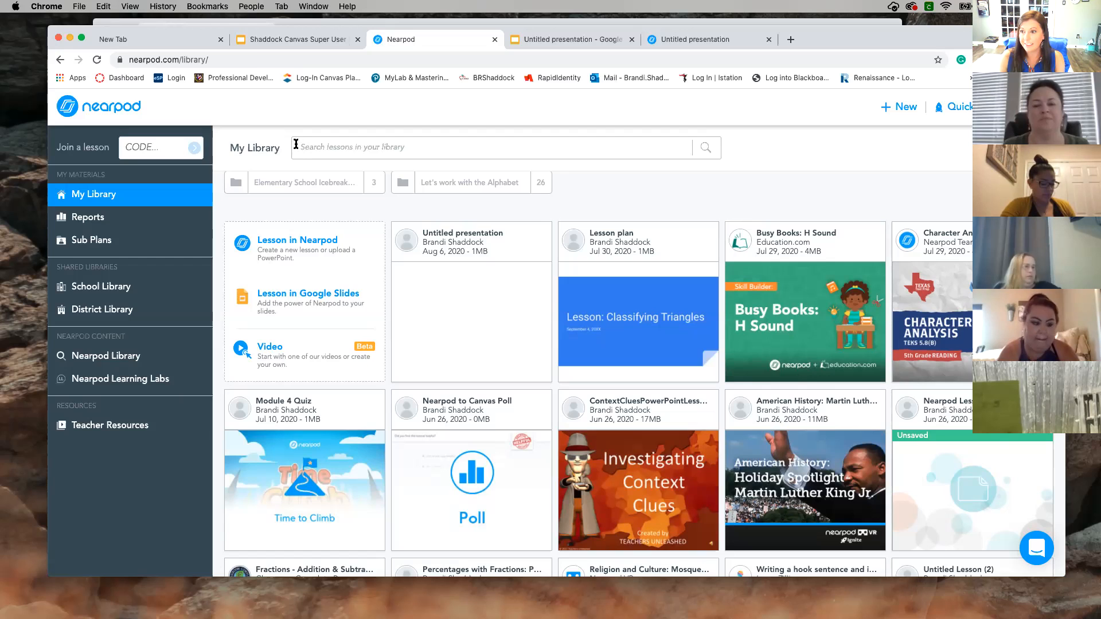
click(317, 42)
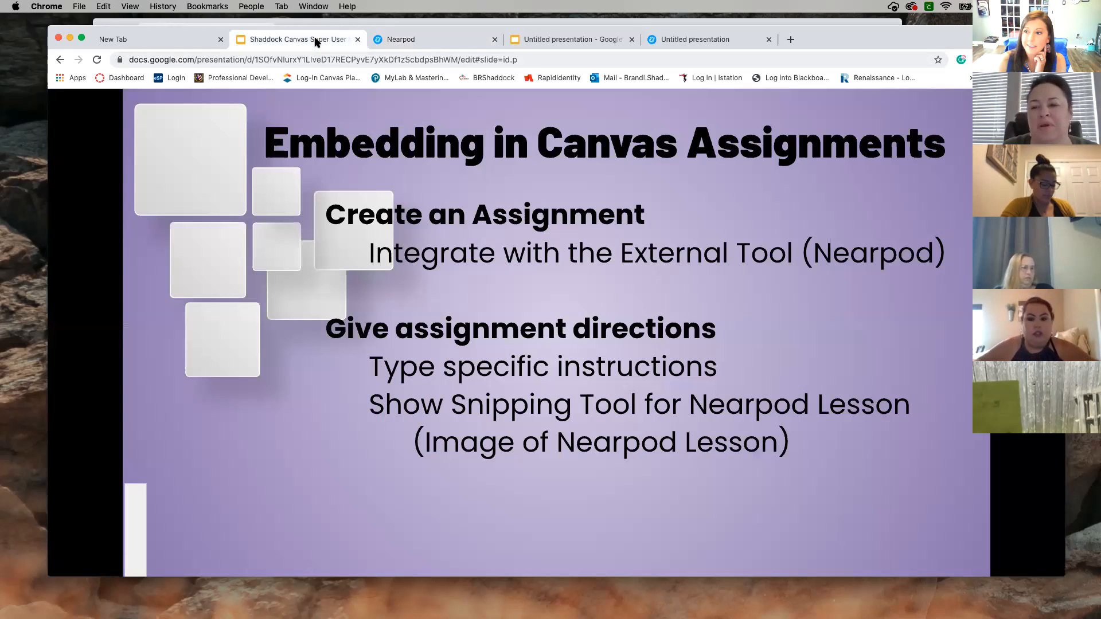
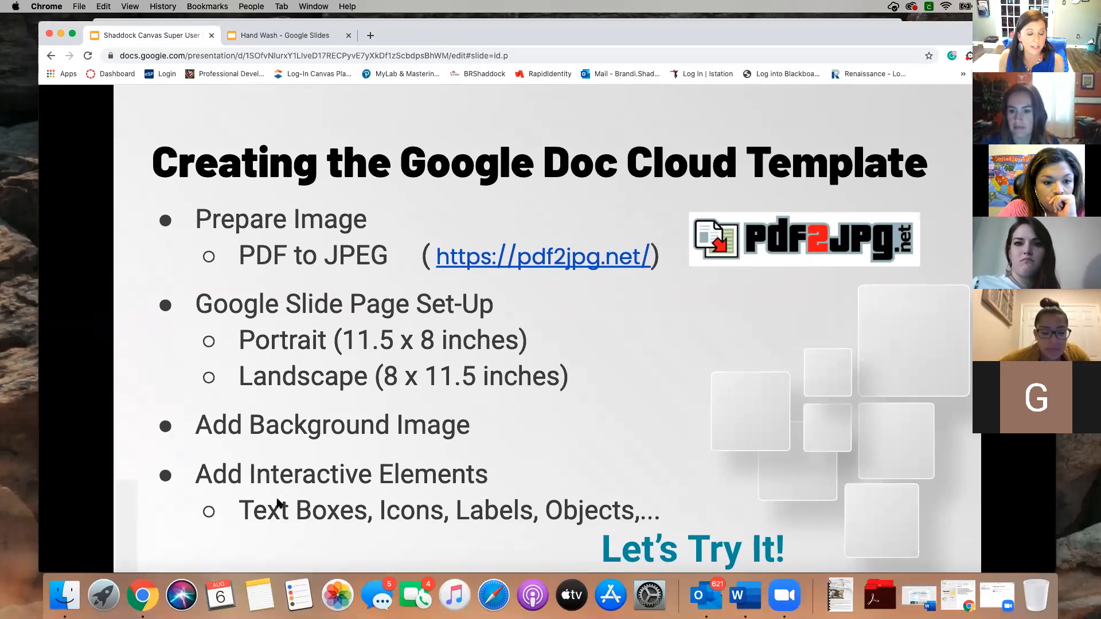
Switch to the Disctrict Wide 2020 Canvas course in the other browser window and open its modules
click(141, 543)
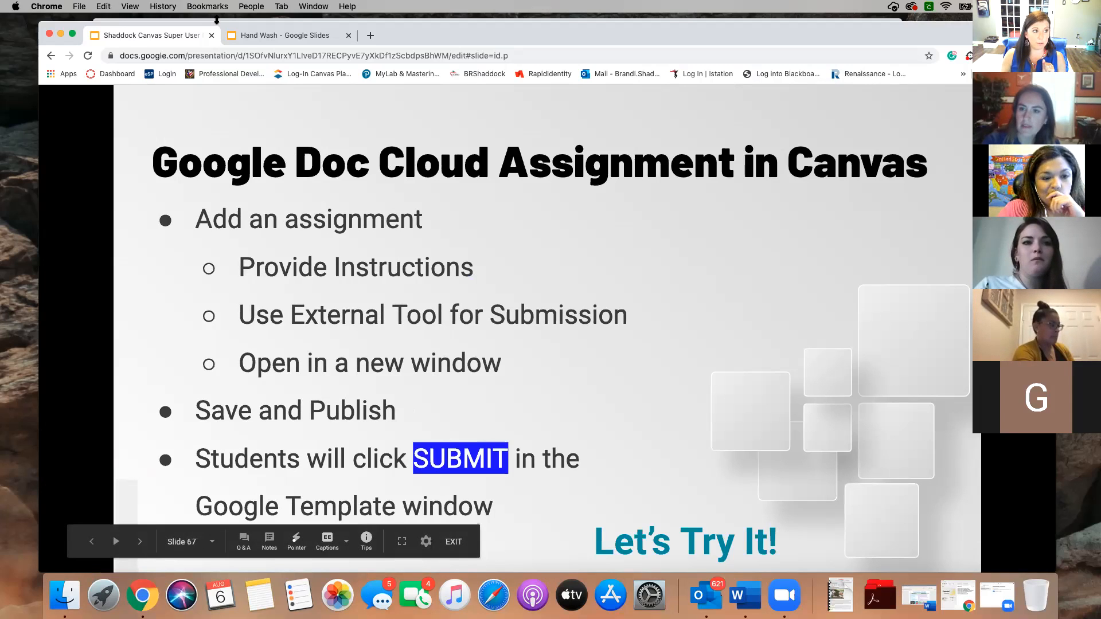
click(124, 20)
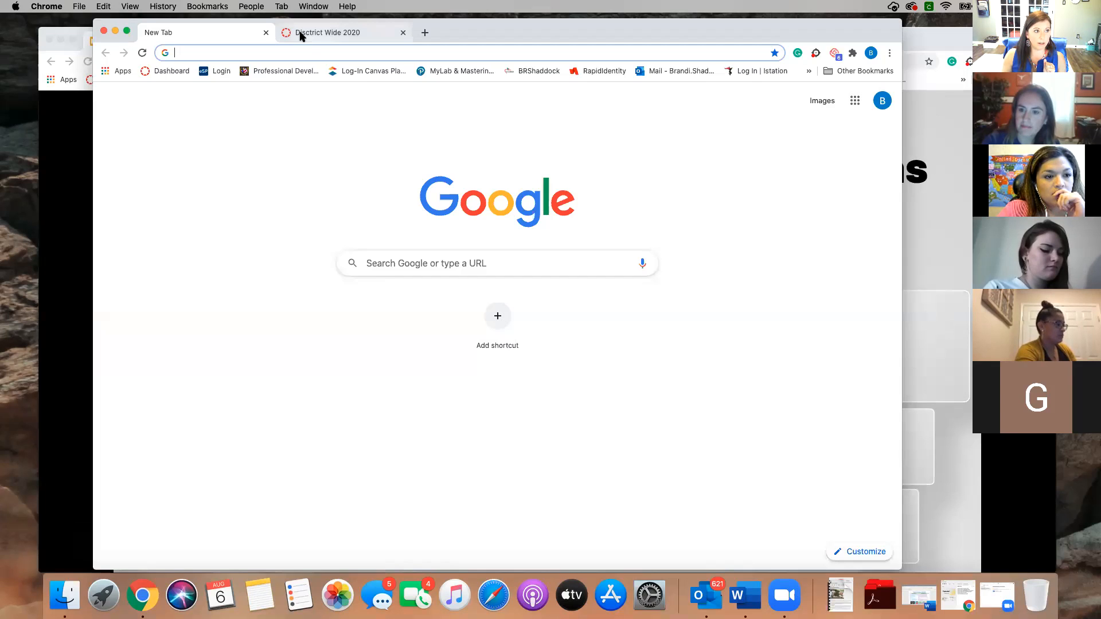
click(300, 34)
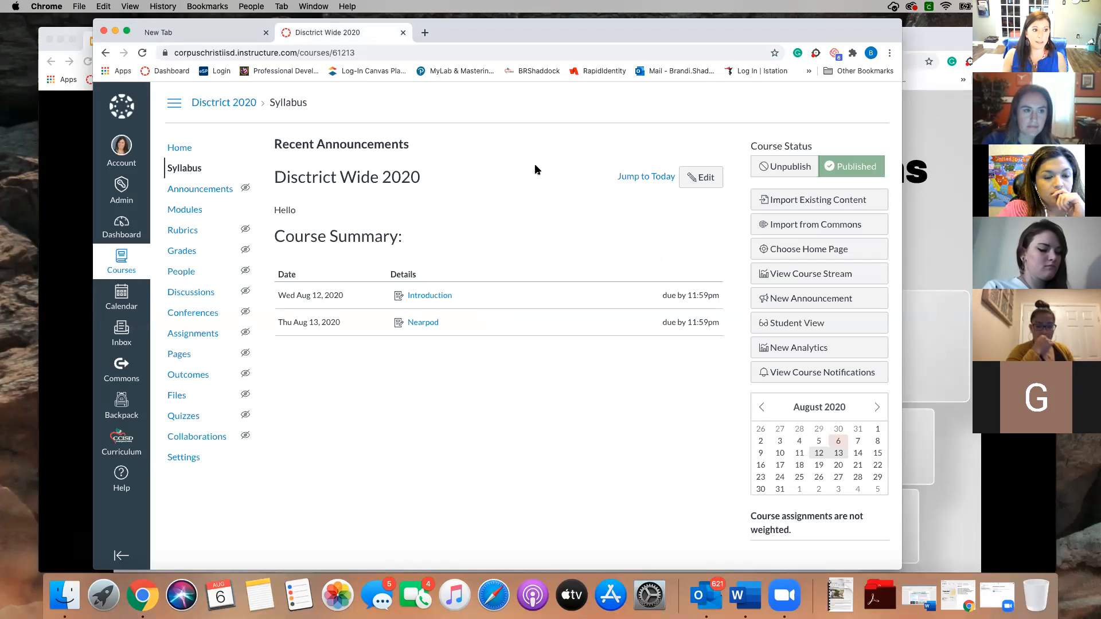
click(189, 213)
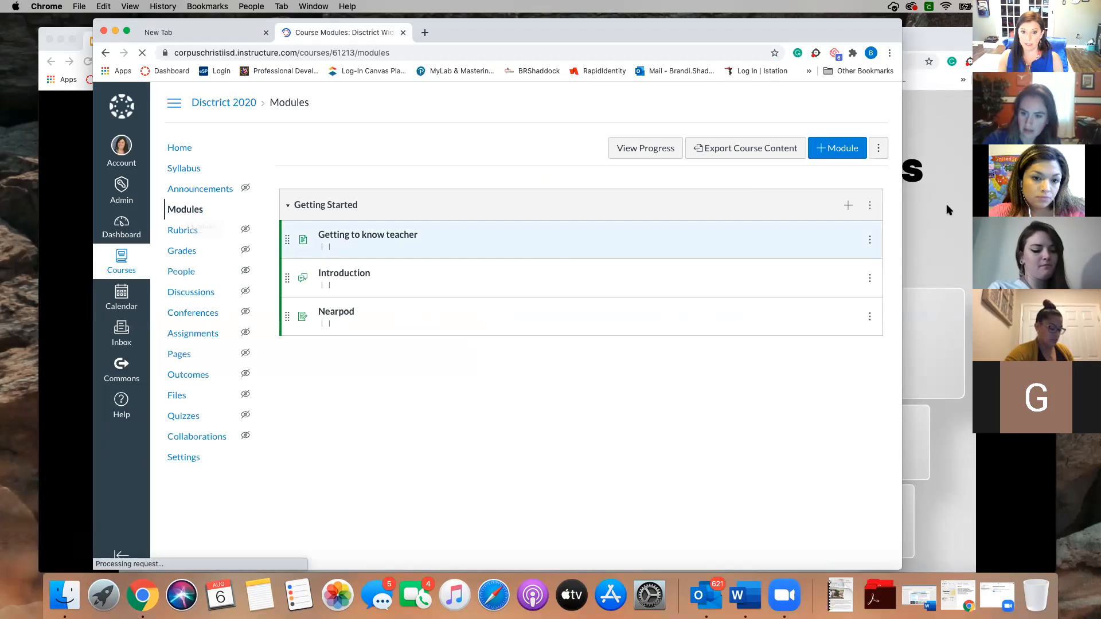
Add a new assignment named Hand Wash to the Getting Started module
click(847, 207)
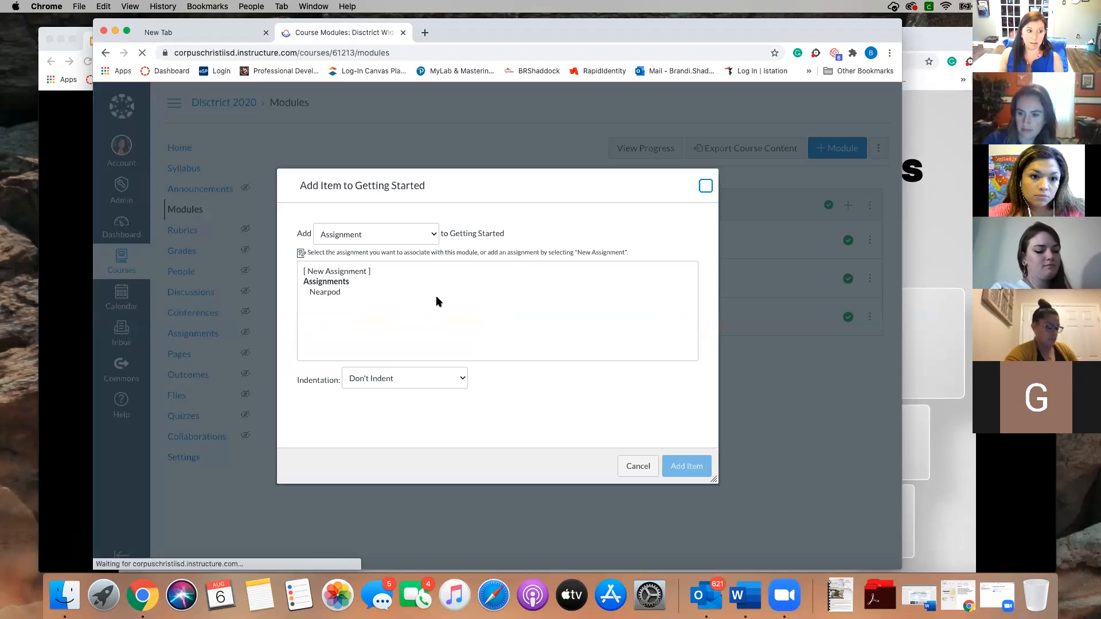
click(376, 273)
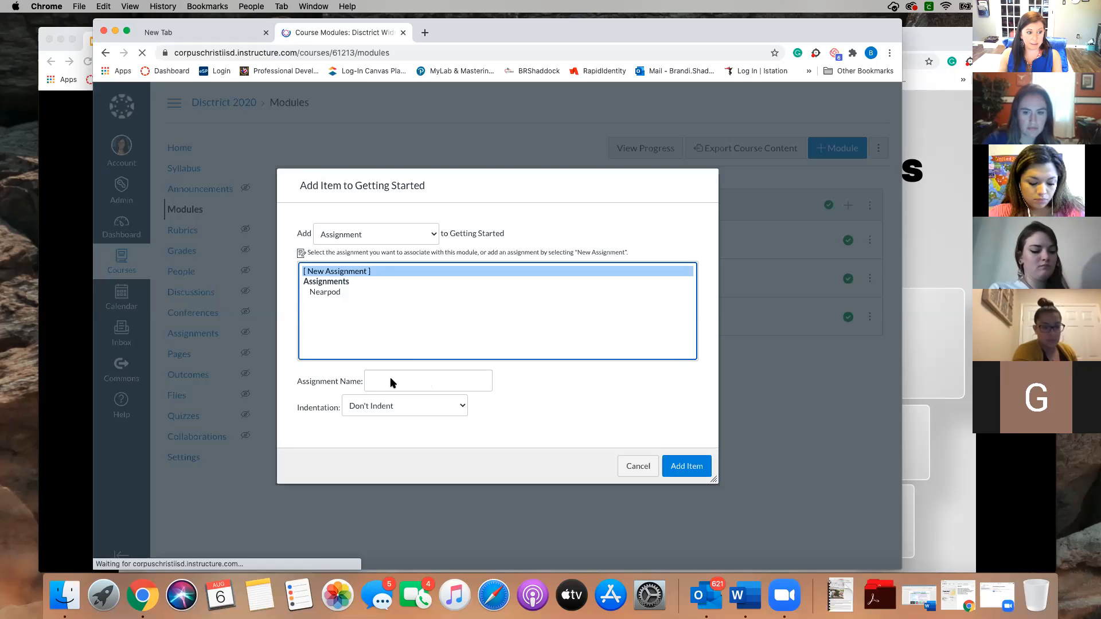
click(457, 379)
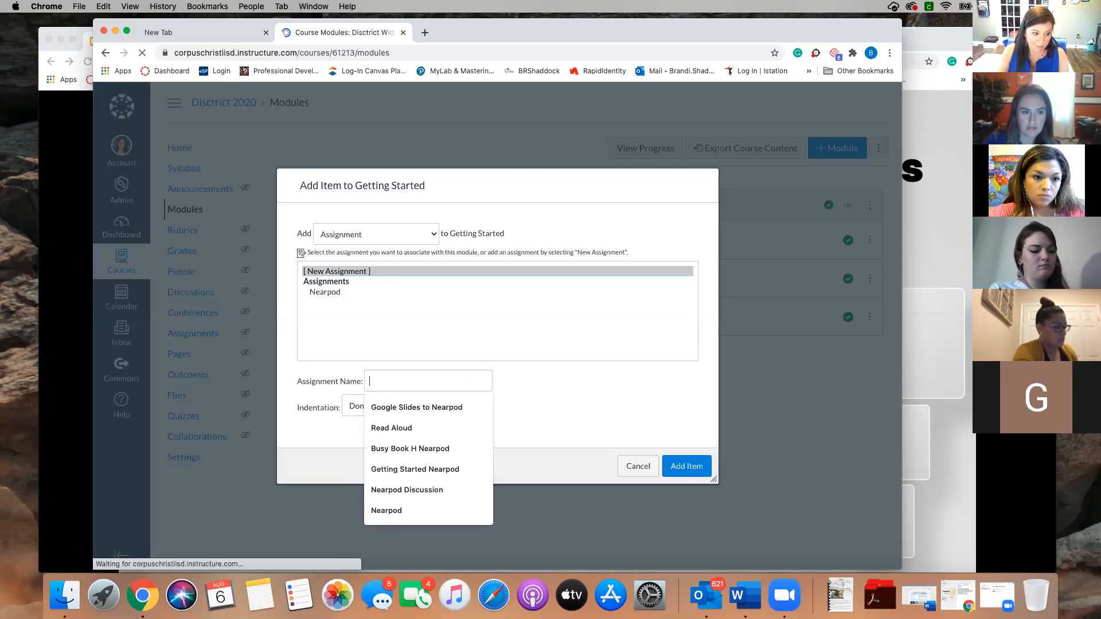
text(Hand W)
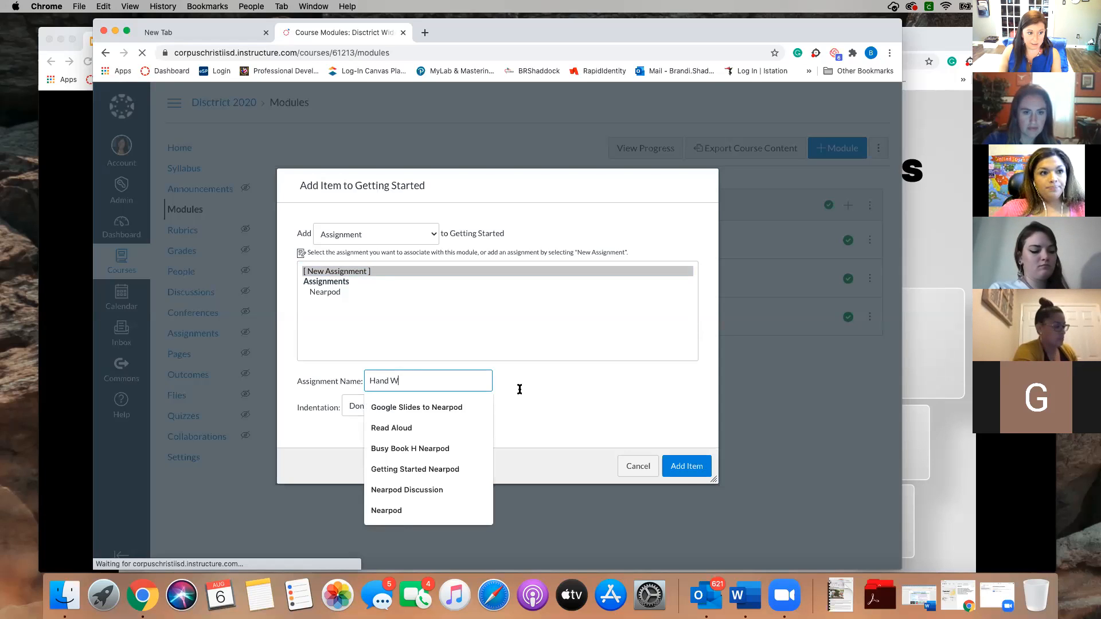
text(ash)
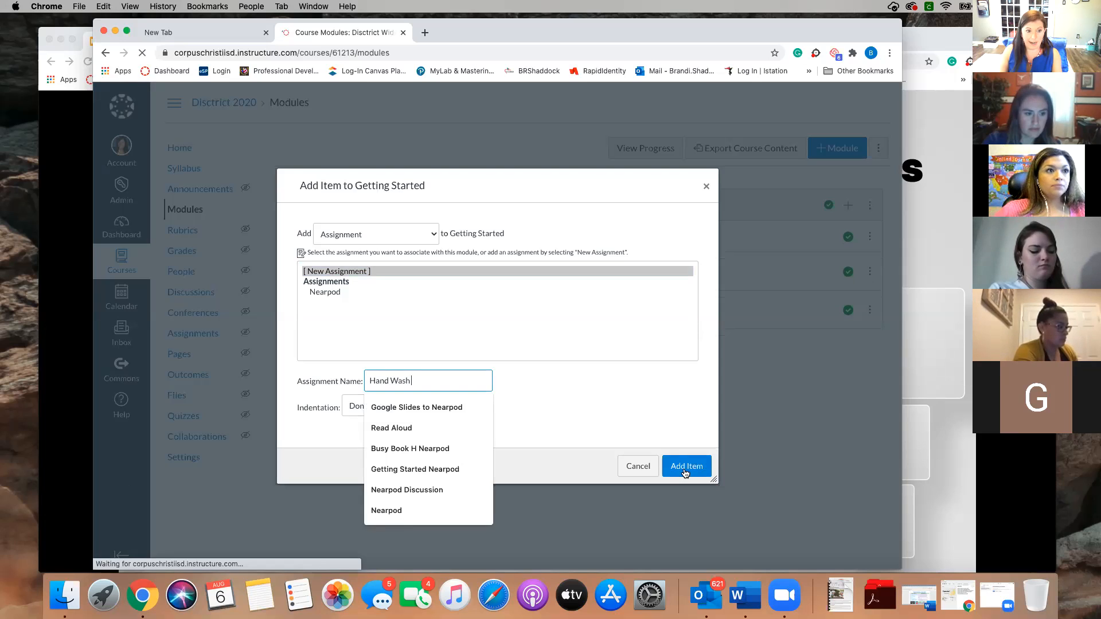
click(685, 469)
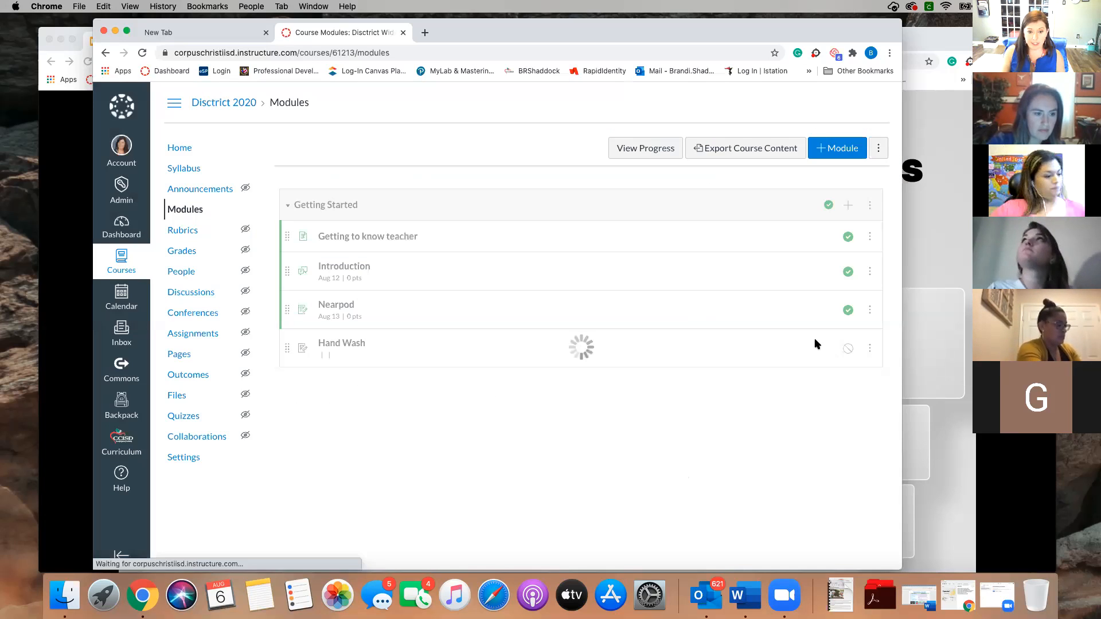
Publish the Hand Wash assignment and open it for editing
click(846, 345)
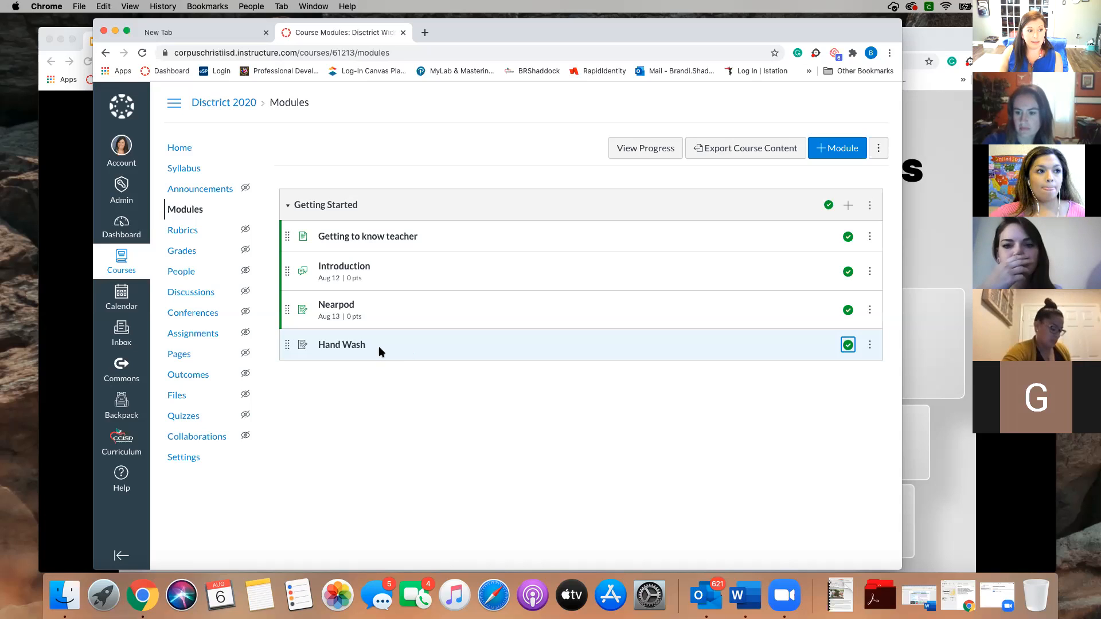
click(348, 347)
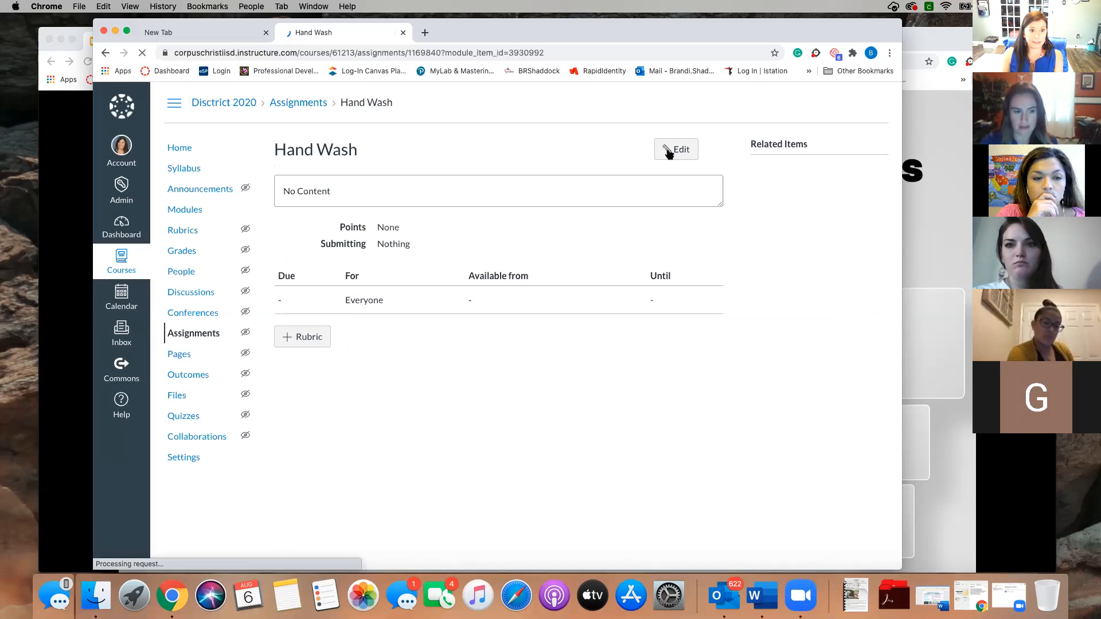
click(669, 152)
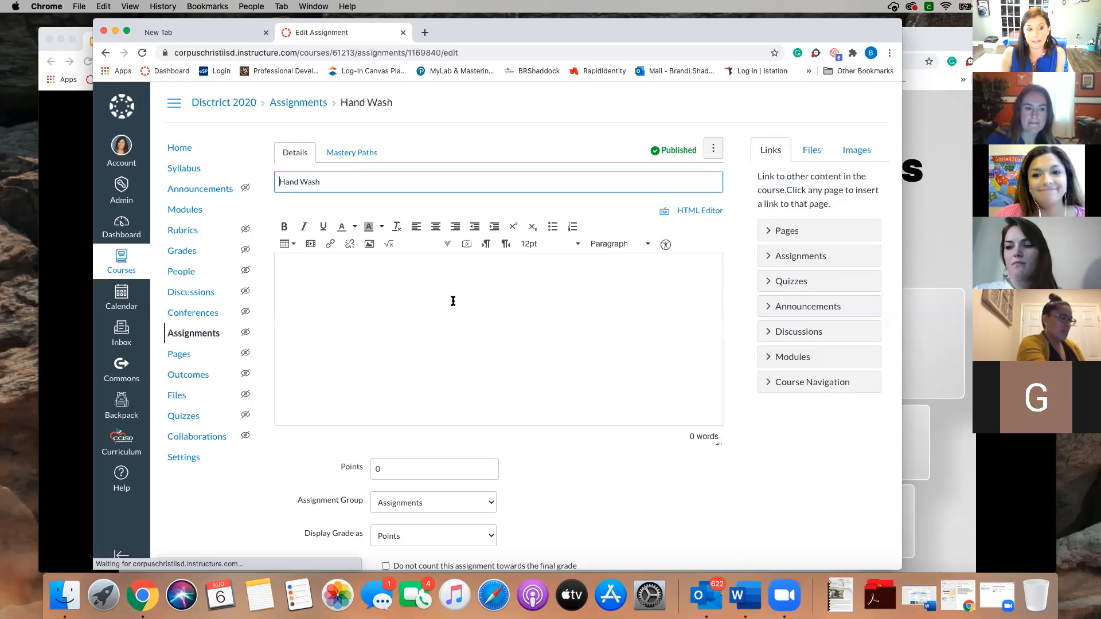
Set the Hand Wash assignment's grade to display as Complete/Incomplete, keeping it in the Assignments group
scroll(453, 301, down, 3)
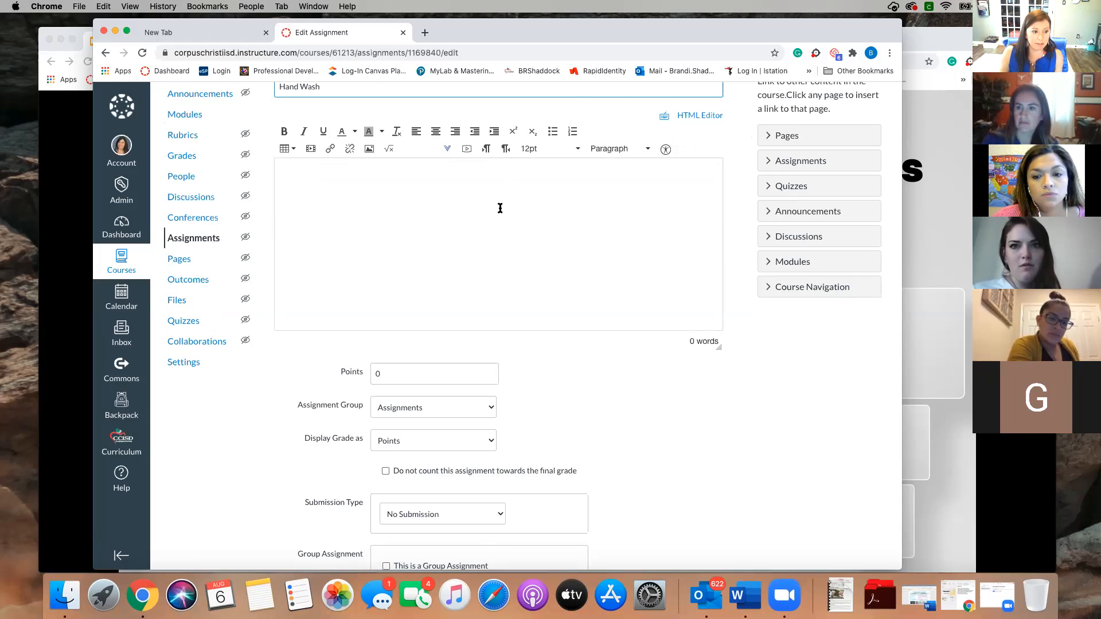
scroll(500, 208, down, 2)
key(Tab)
scroll(426, 291, down, 2)
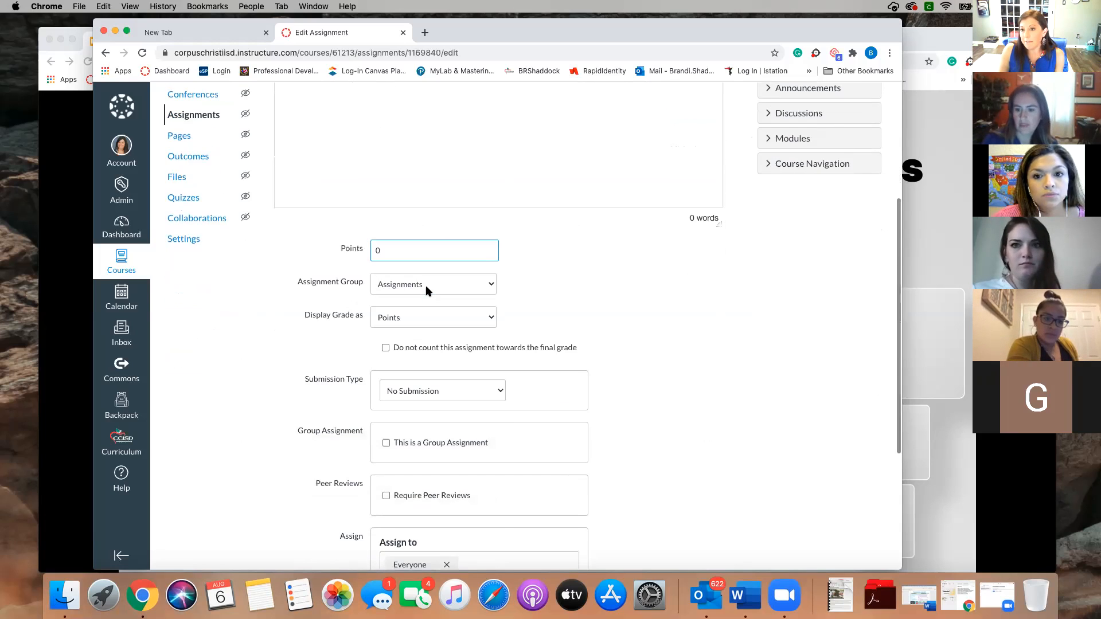
click(426, 291)
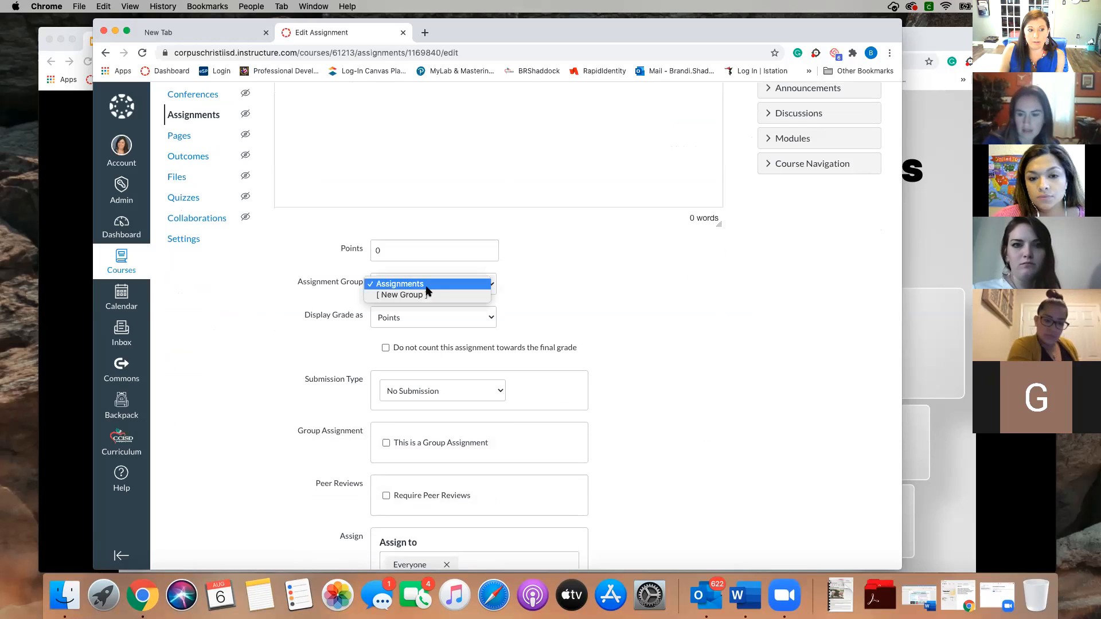
click(446, 317)
click(442, 322)
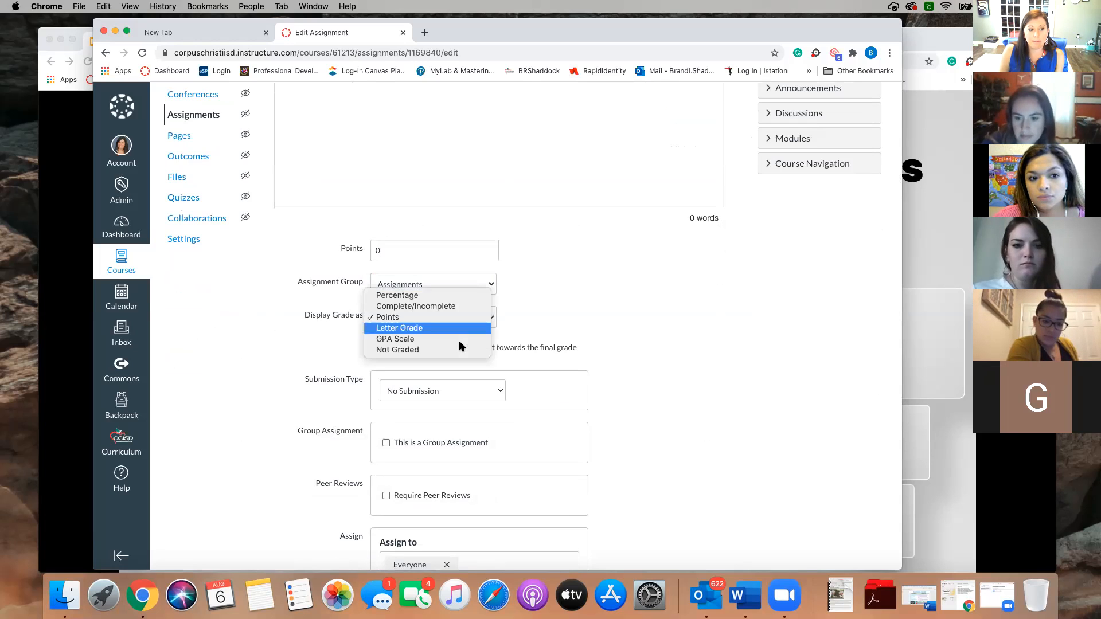
click(453, 307)
scroll(643, 315, down, 3)
scroll(643, 312, down, 2)
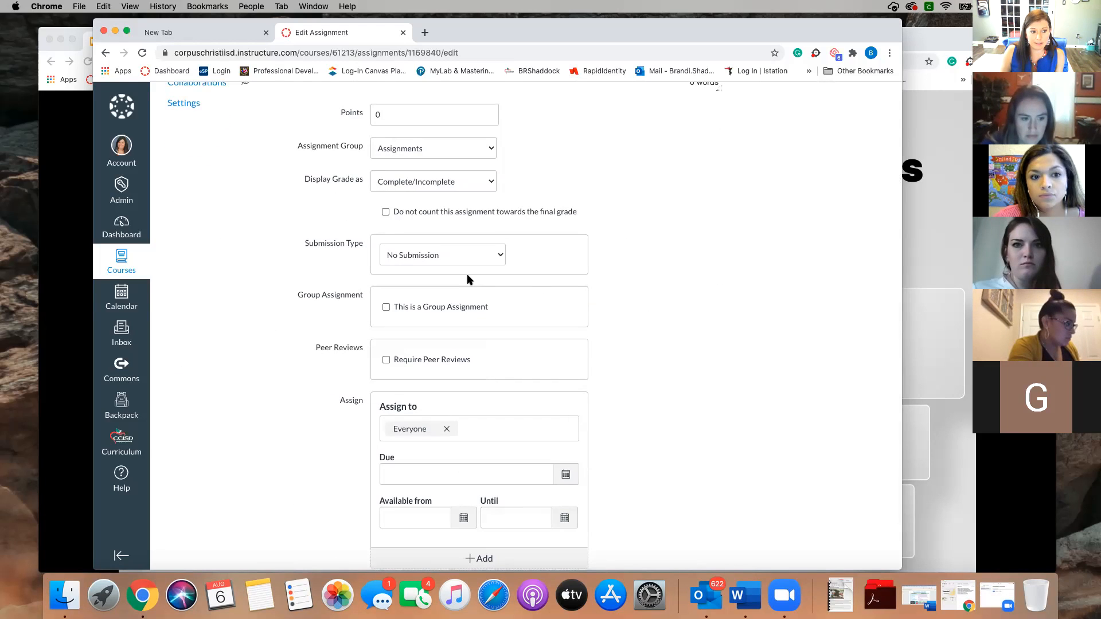
Set the submission type to External Tool and choose the first Google Docs Cloud Assignment entry as the tool
click(470, 256)
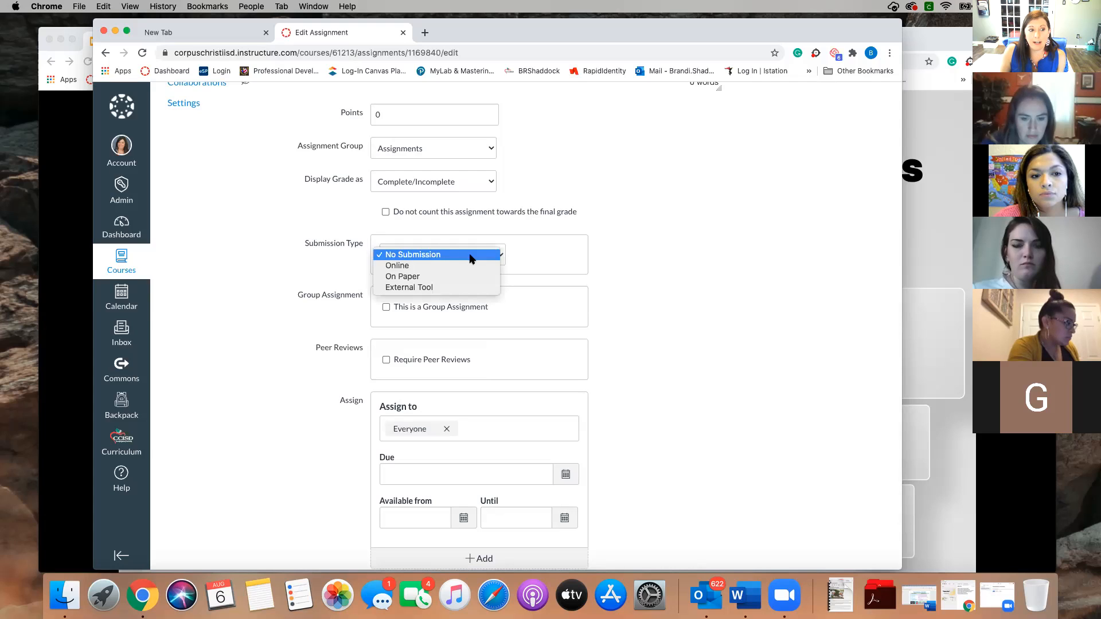
click(457, 289)
click(567, 327)
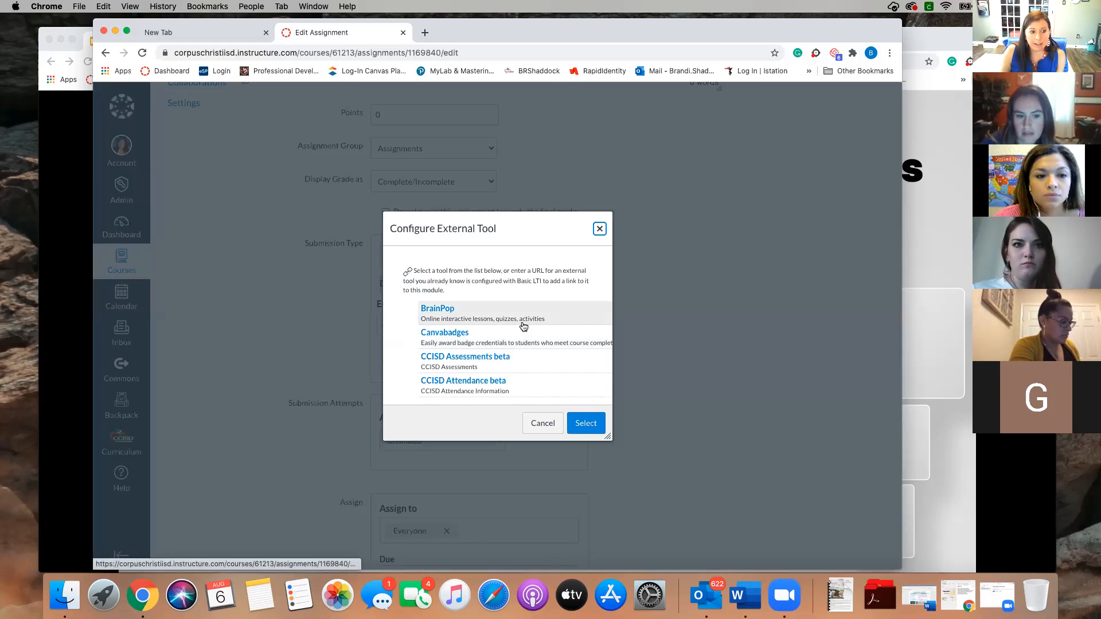
scroll(523, 327, down, 4)
scroll(522, 326, down, 8)
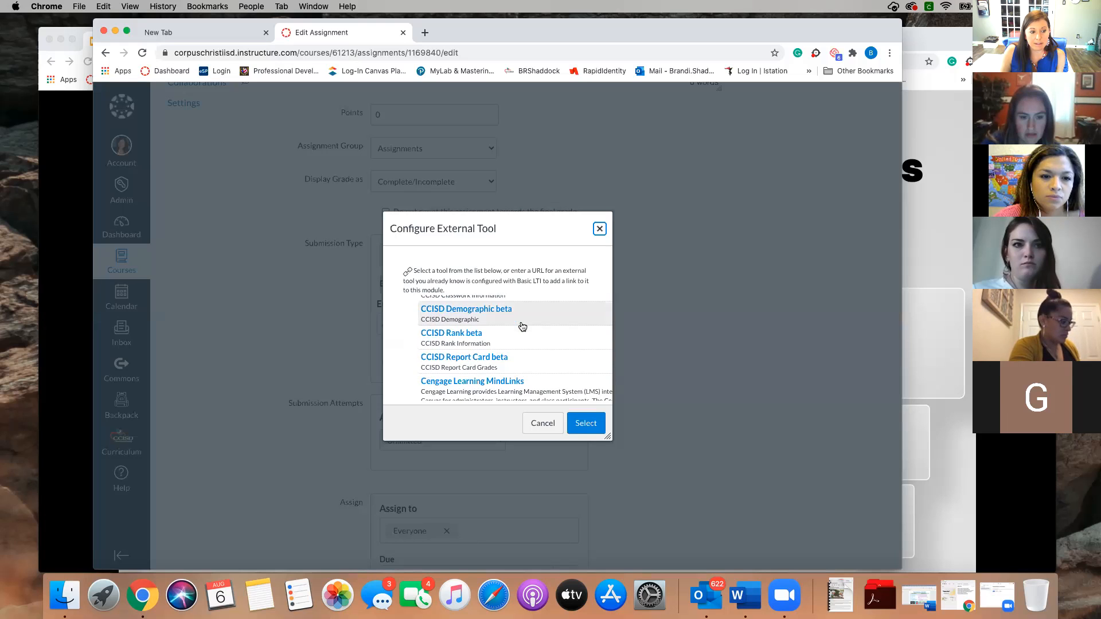
scroll(522, 327, down, 6)
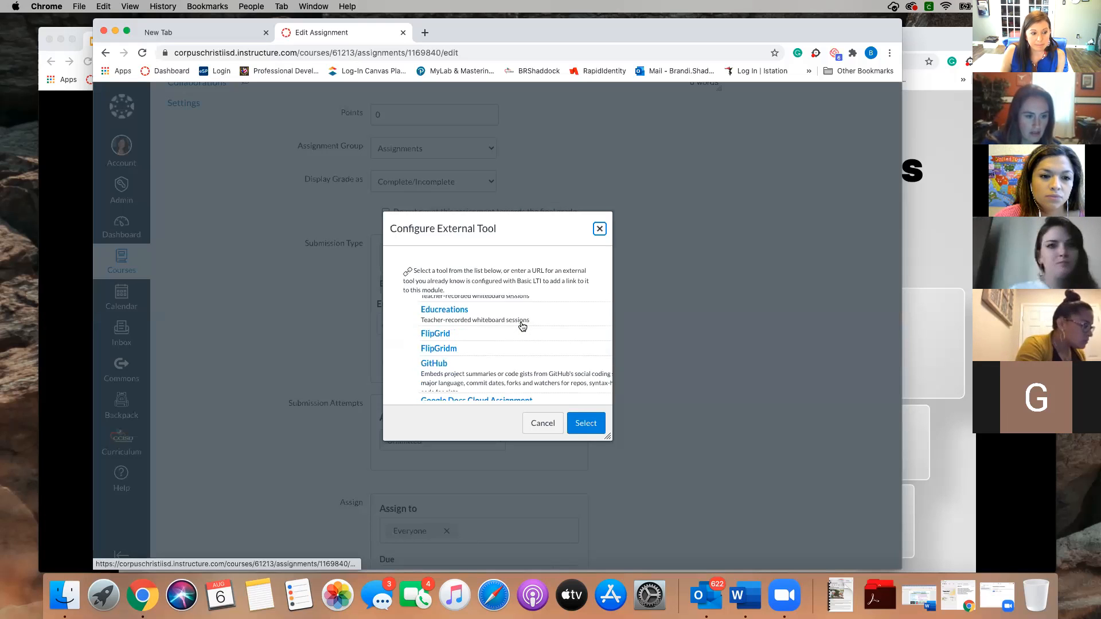
scroll(516, 343, down, 1)
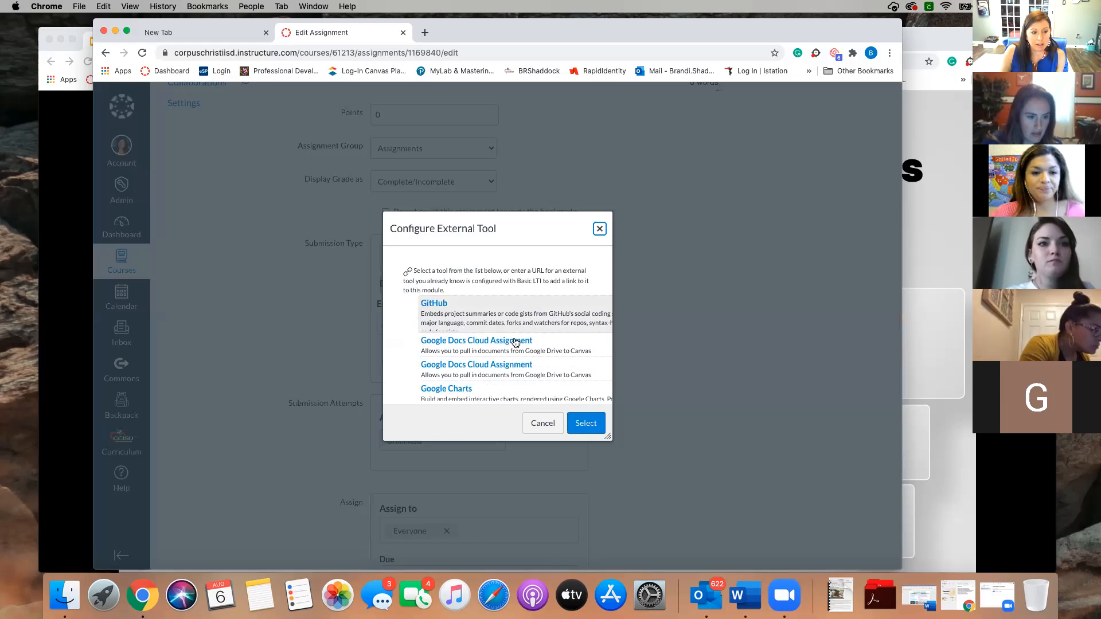
click(514, 343)
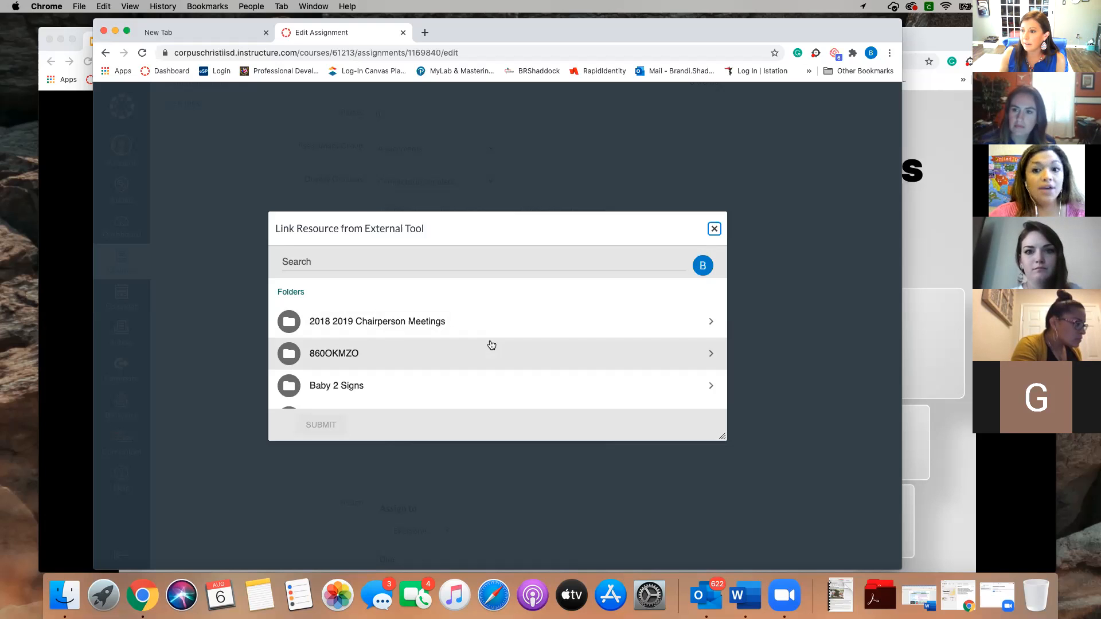
Look through the Google Drive folders and files offered for linking to the assignment
scroll(492, 347, down, 2)
scroll(493, 347, up, 2)
scroll(481, 338, down, 5)
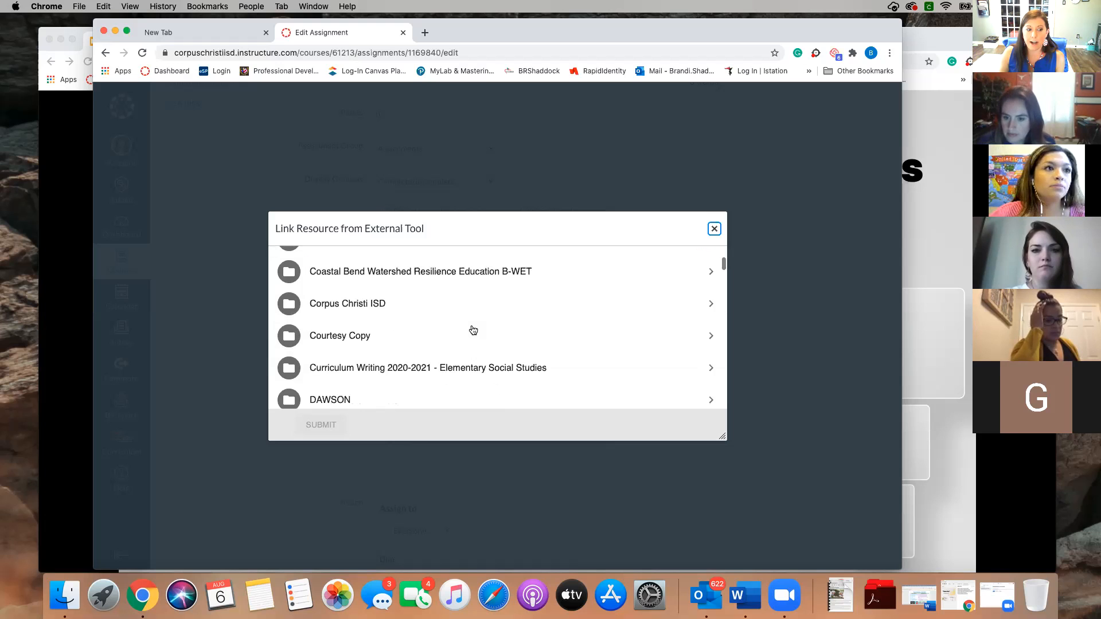
scroll(473, 330, down, 10)
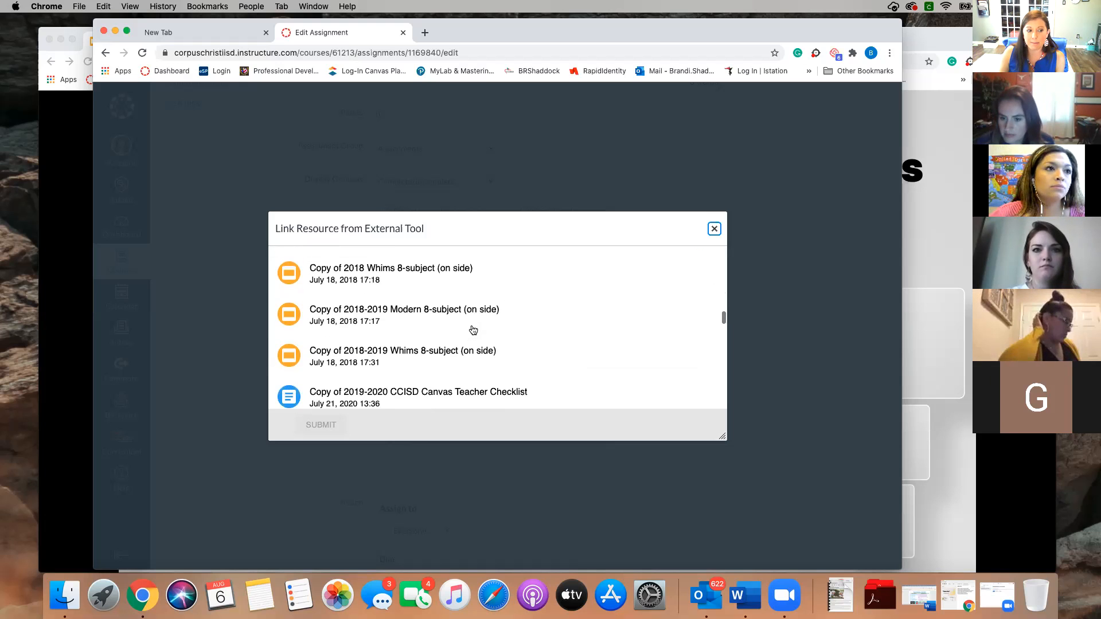
scroll(473, 330, down, 10)
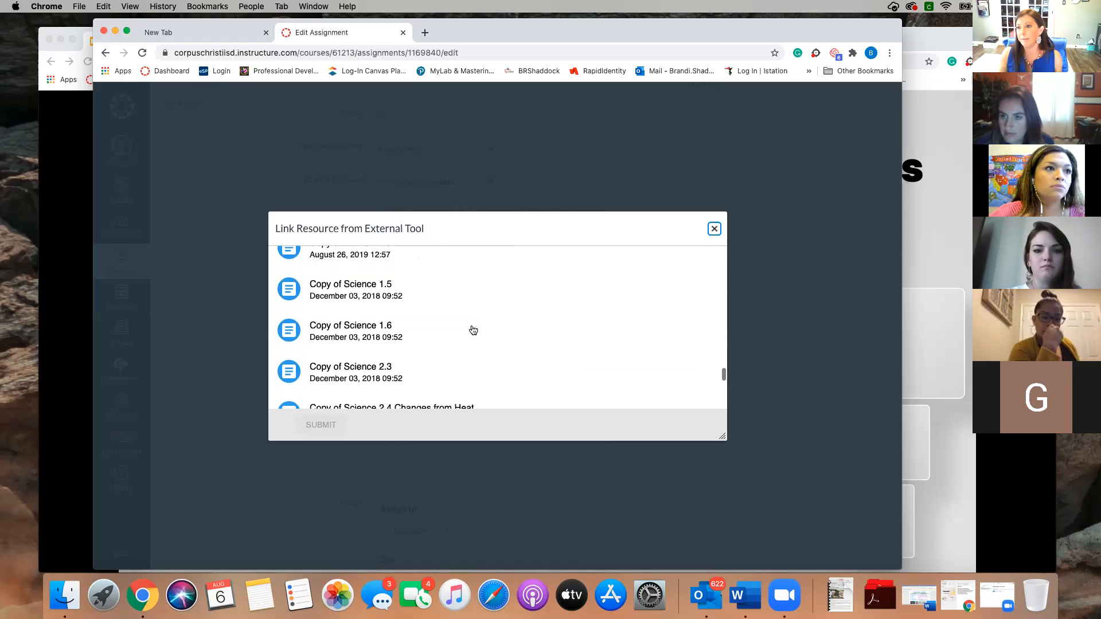
scroll(473, 330, down, 10)
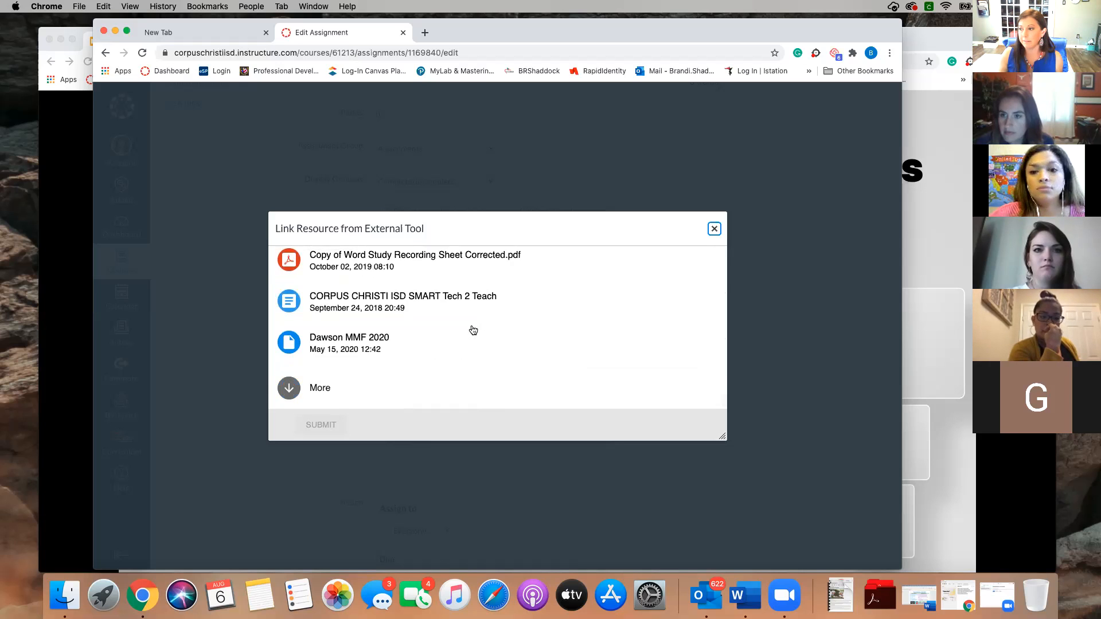
scroll(472, 329, up, 10)
scroll(472, 328, up, 10)
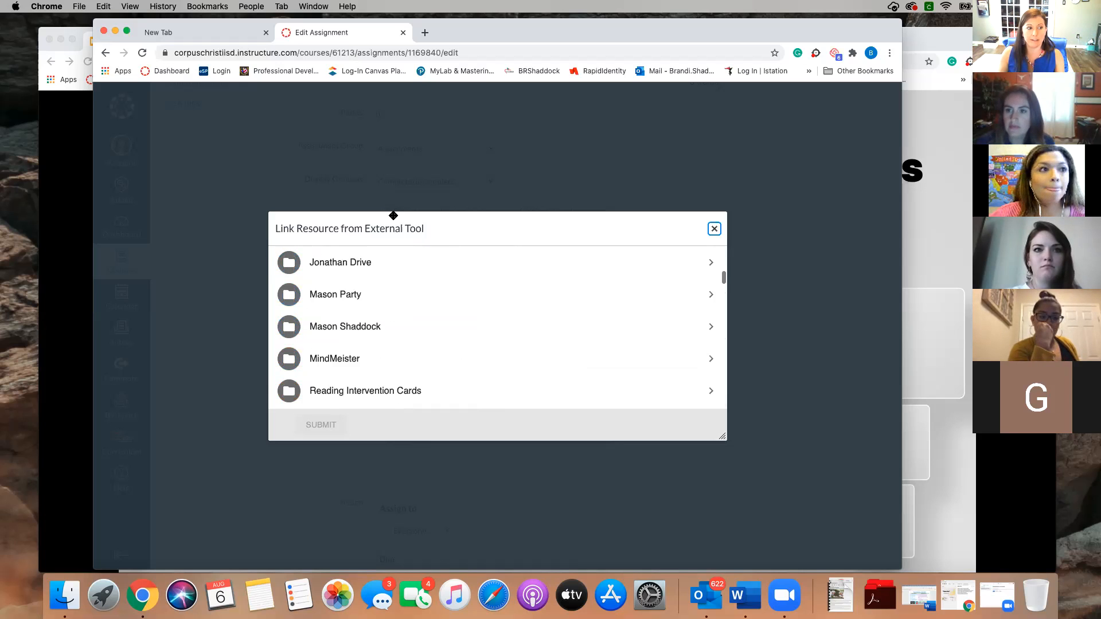
scroll(379, 304, up, 10)
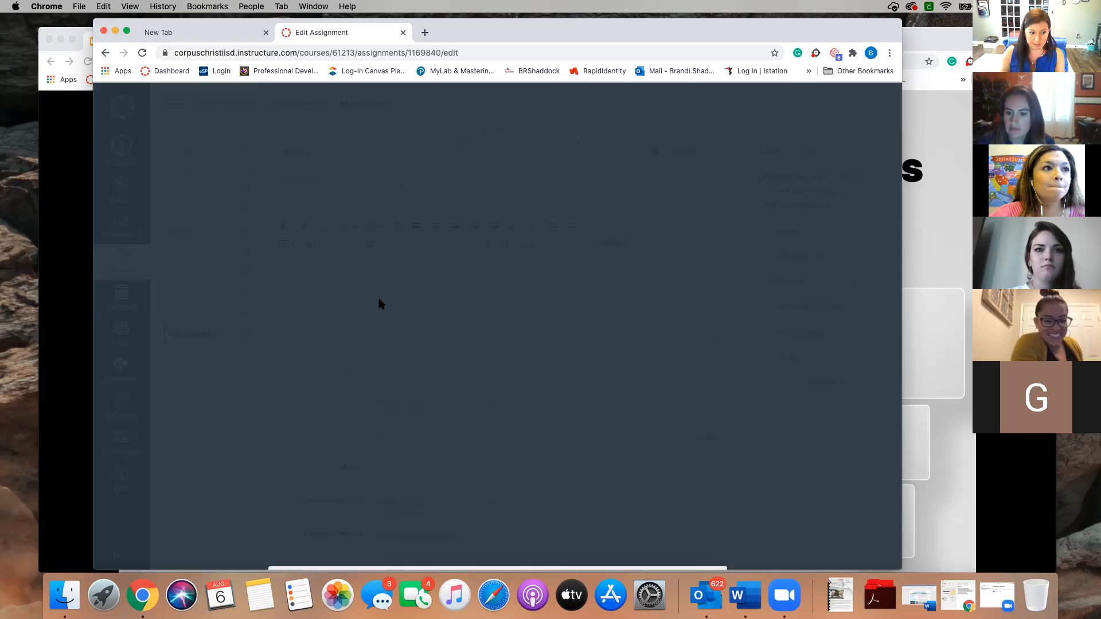
scroll(378, 304, down, 5)
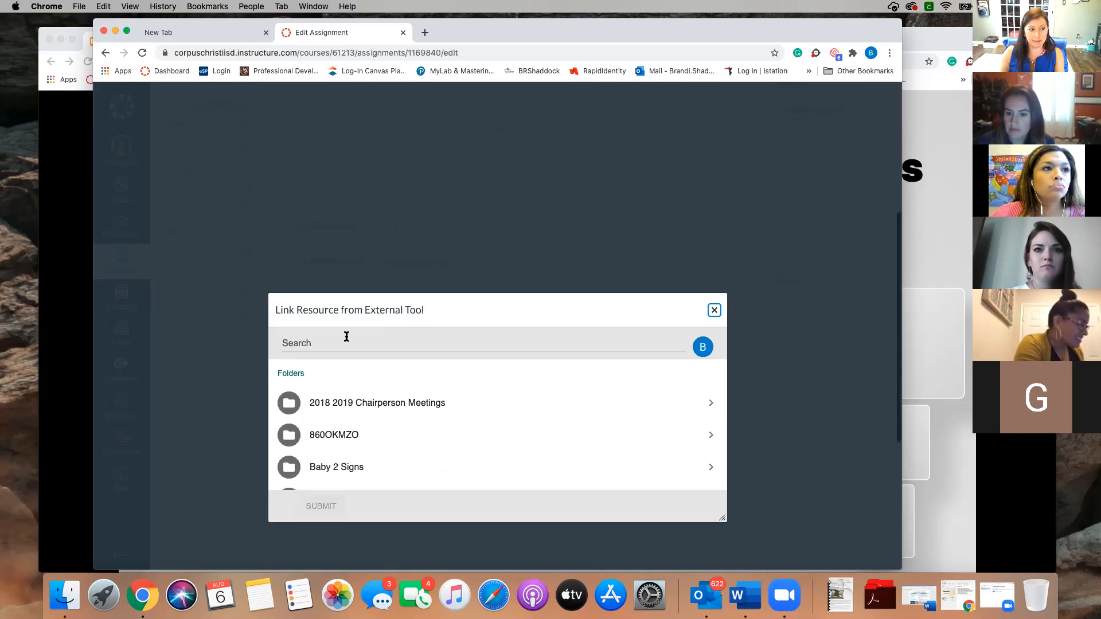
Search the Drive files for "hand wash", link the Hand Wash slides file to the assignment, and set the tool to load in a new tab
click(346, 339)
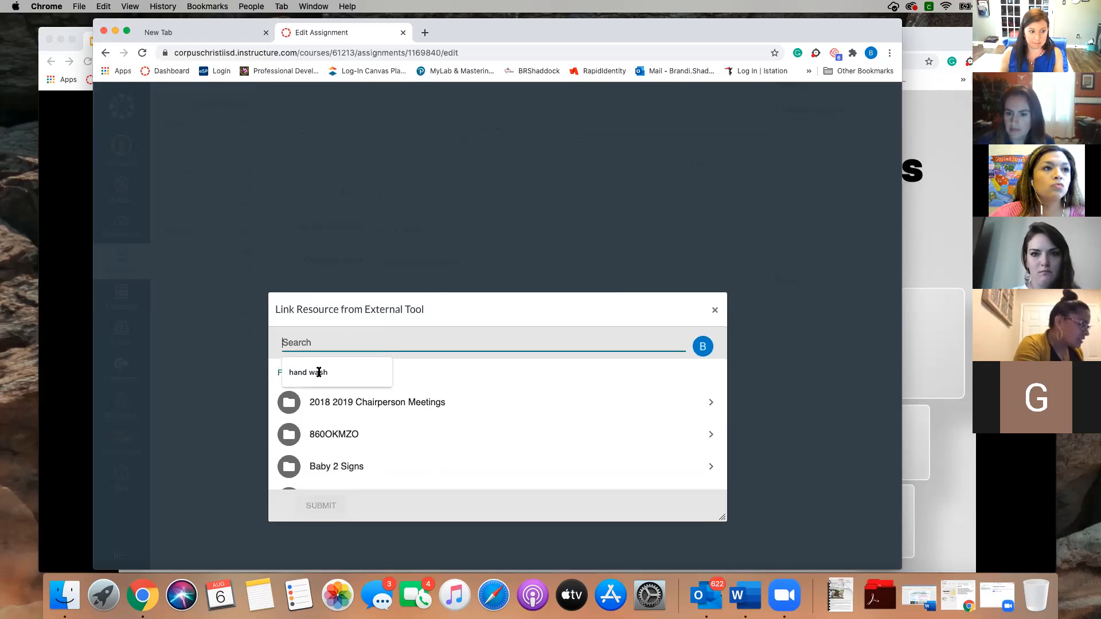
key(Down)
key(Return)
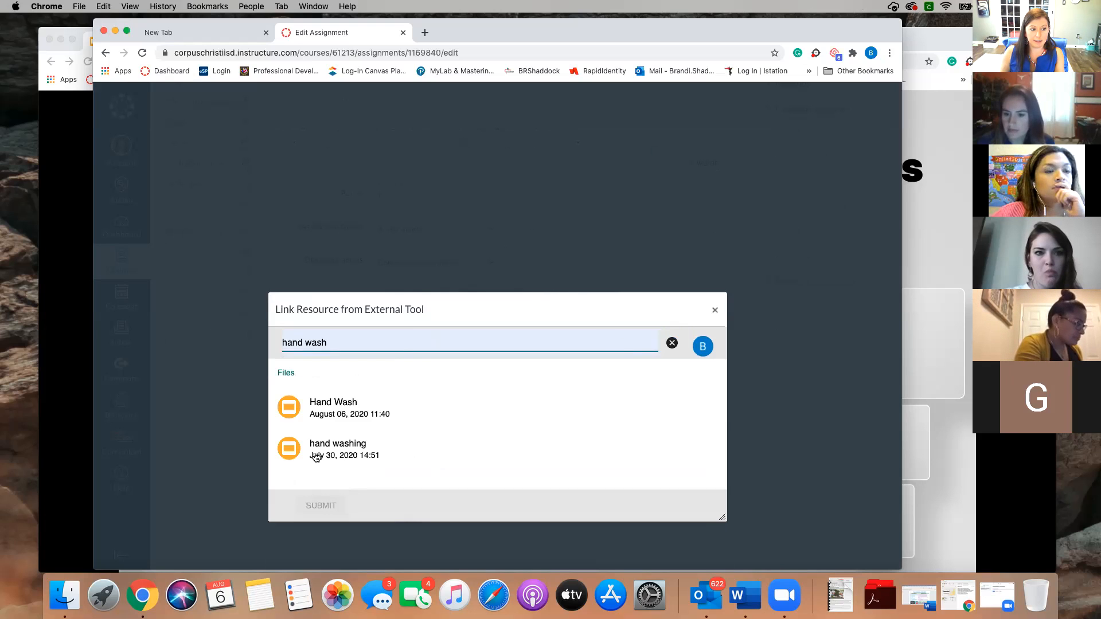
click(334, 409)
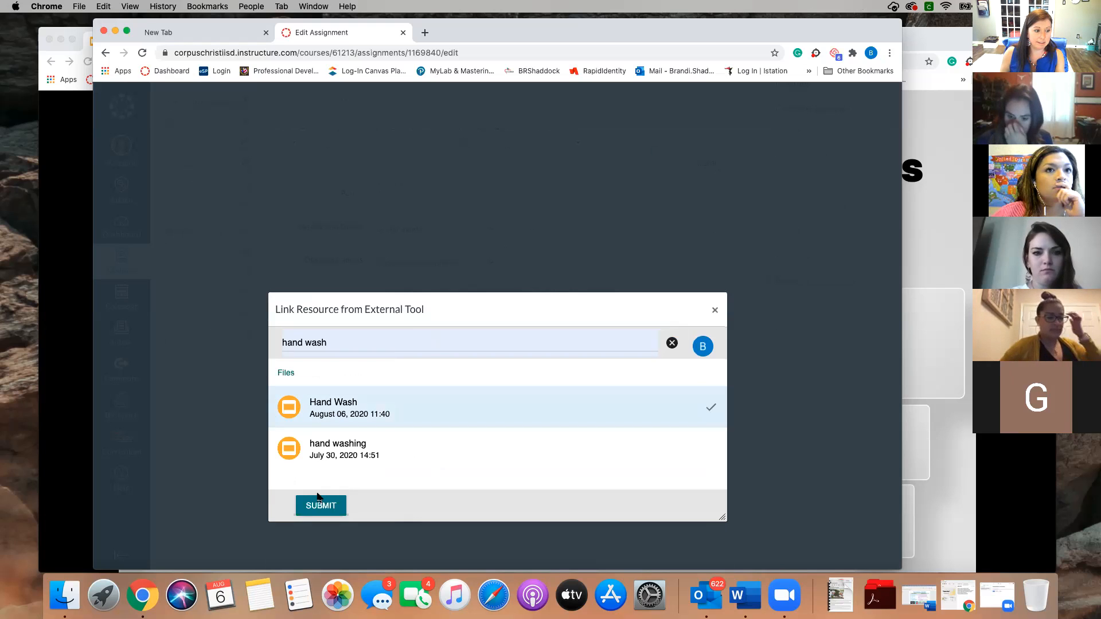
click(320, 512)
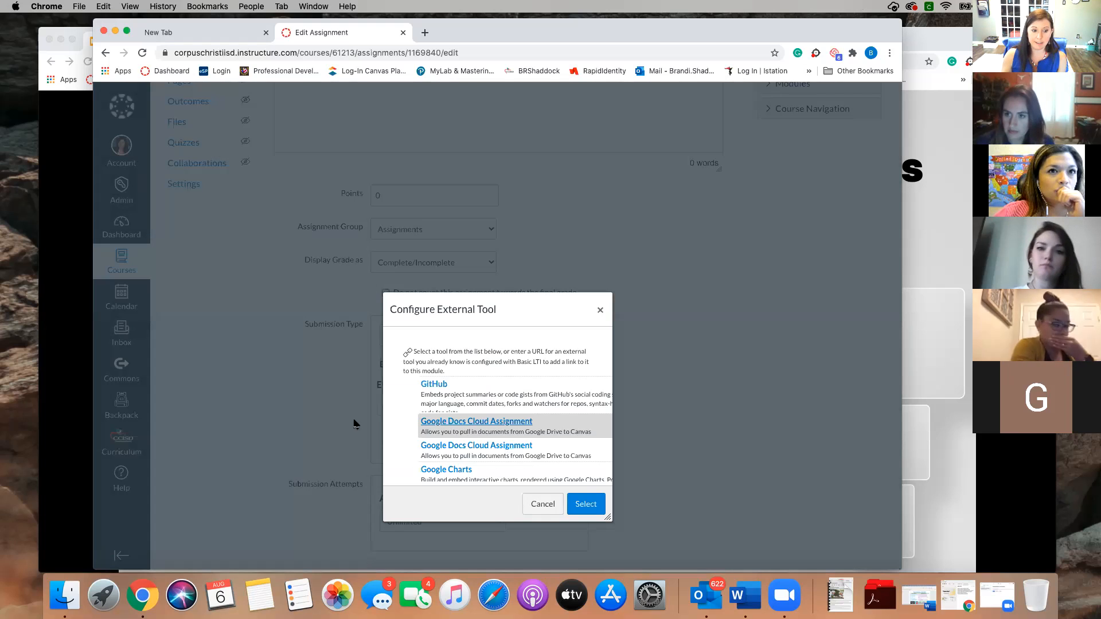
click(585, 509)
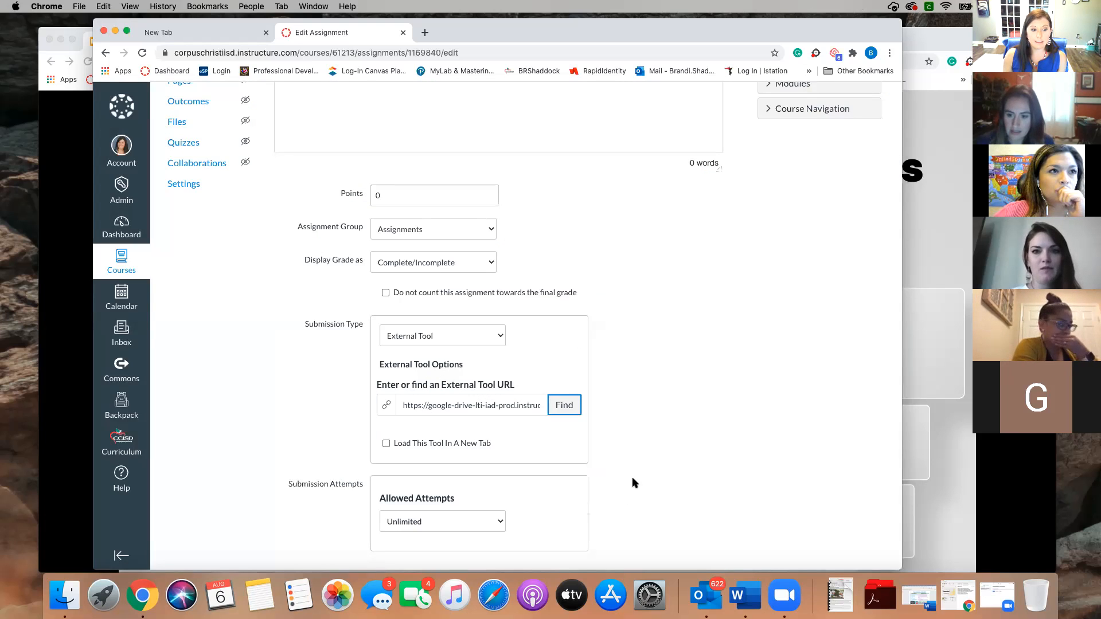
click(386, 446)
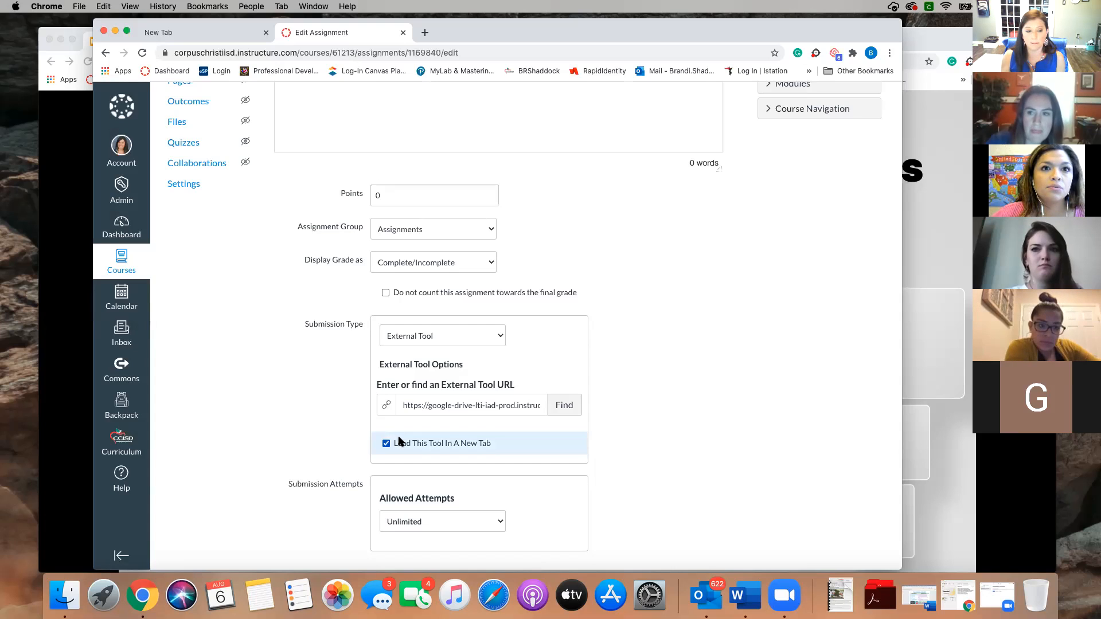
Set the assignment due Aug 13, available from Aug 9 until Aug 27, for everyone, and save it
scroll(609, 471, down, 5)
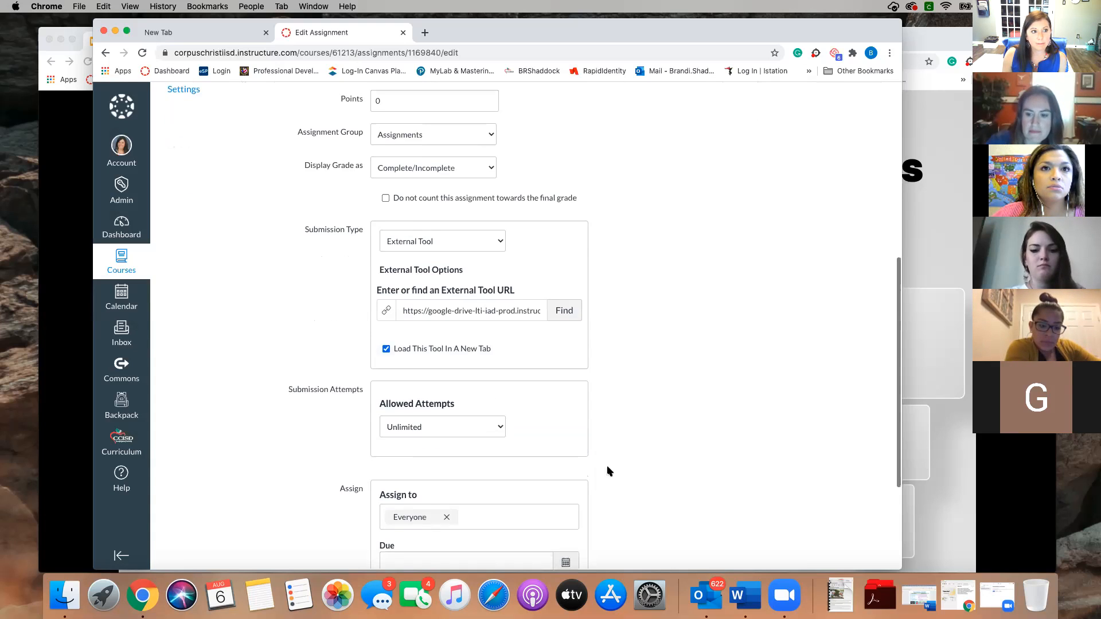
click(566, 392)
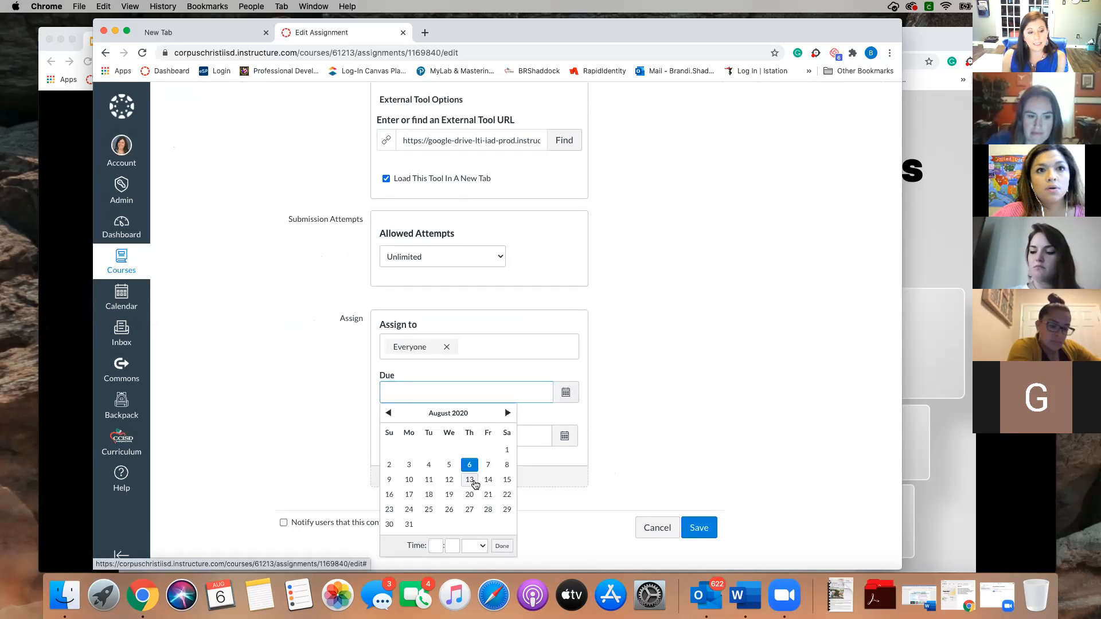
click(472, 481)
click(528, 432)
click(468, 448)
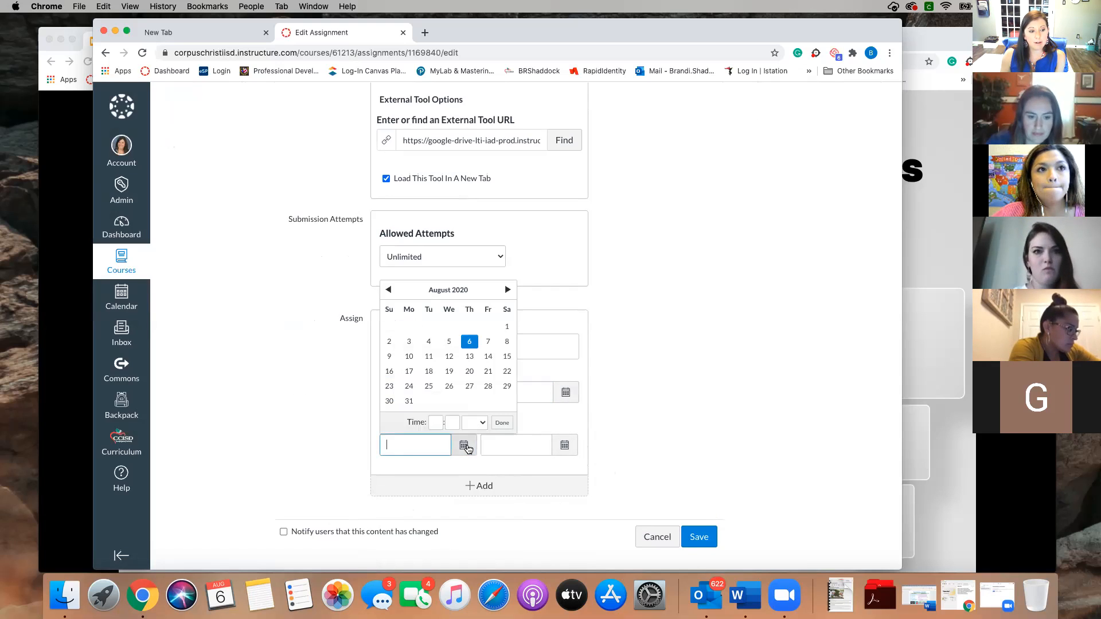
click(386, 359)
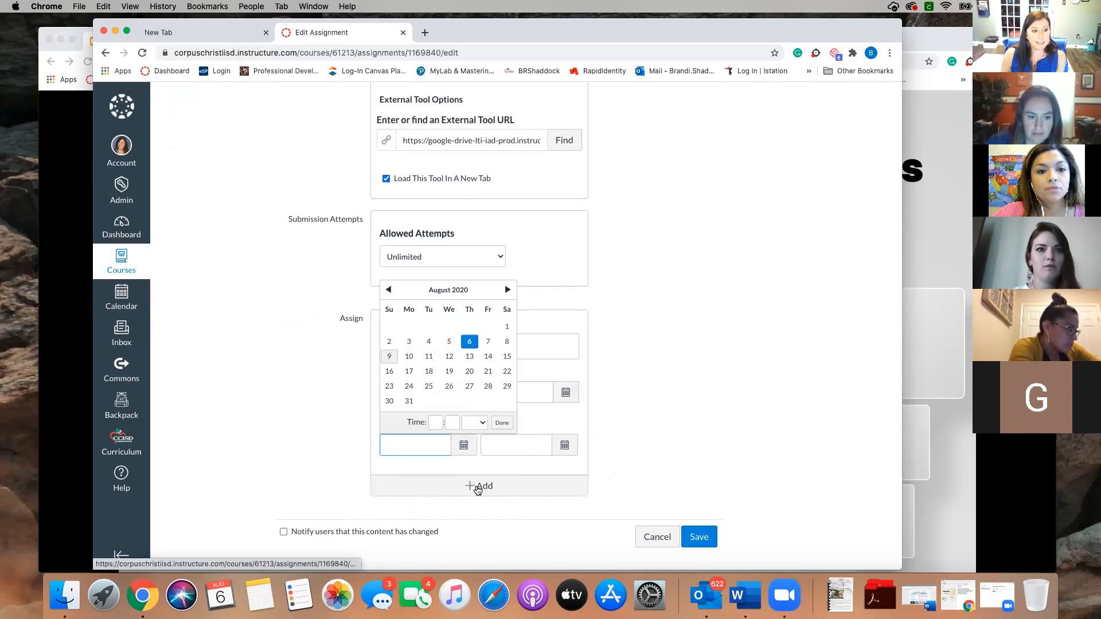
click(571, 447)
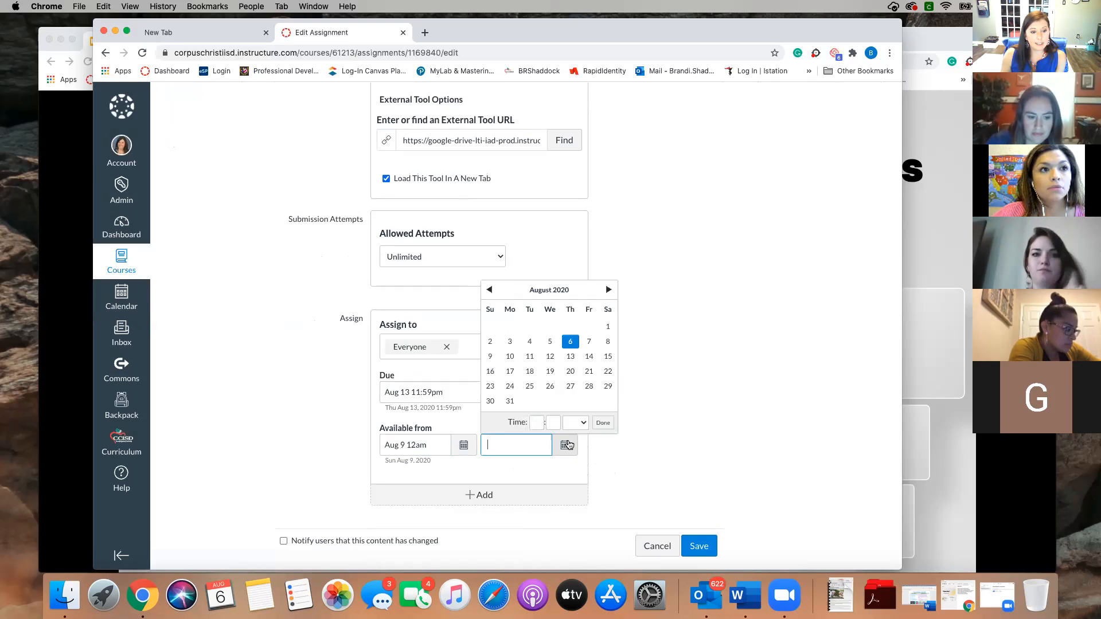
click(572, 392)
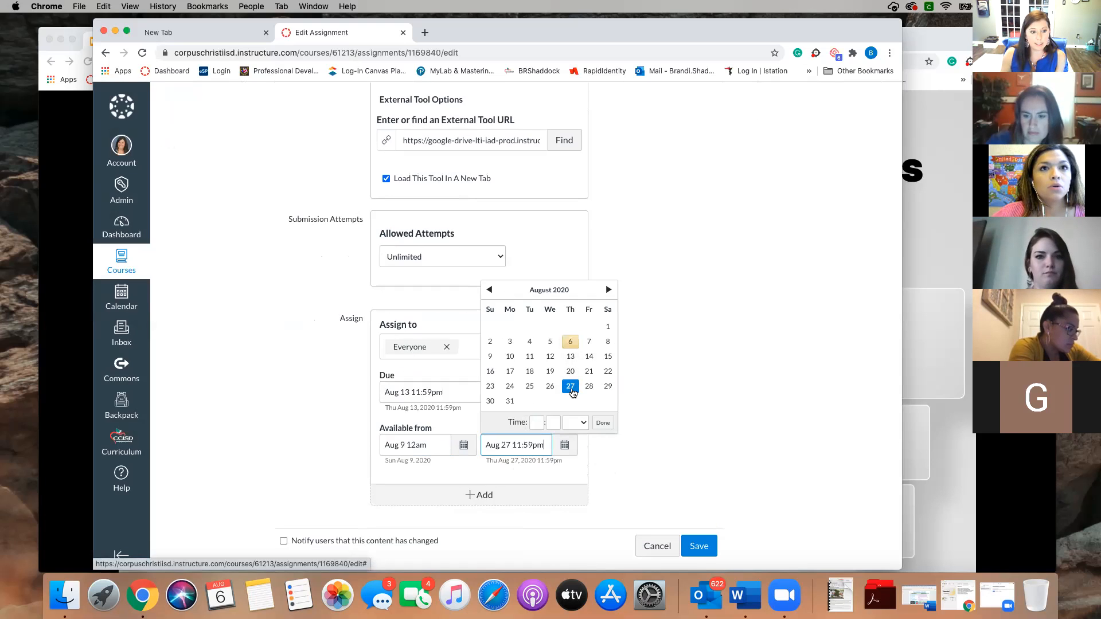
click(672, 446)
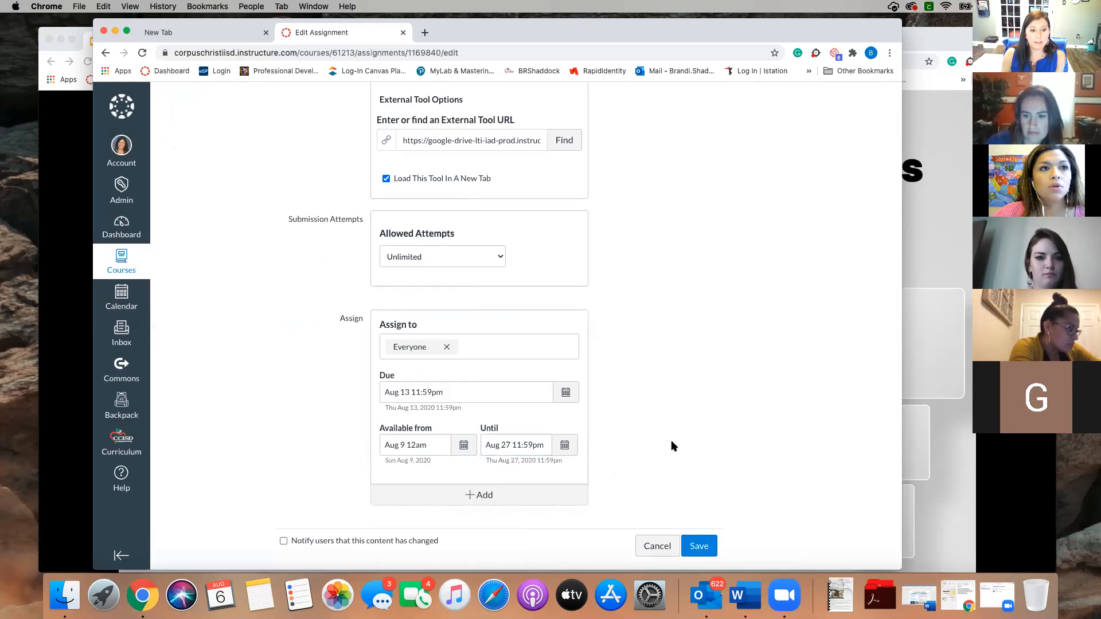
click(705, 551)
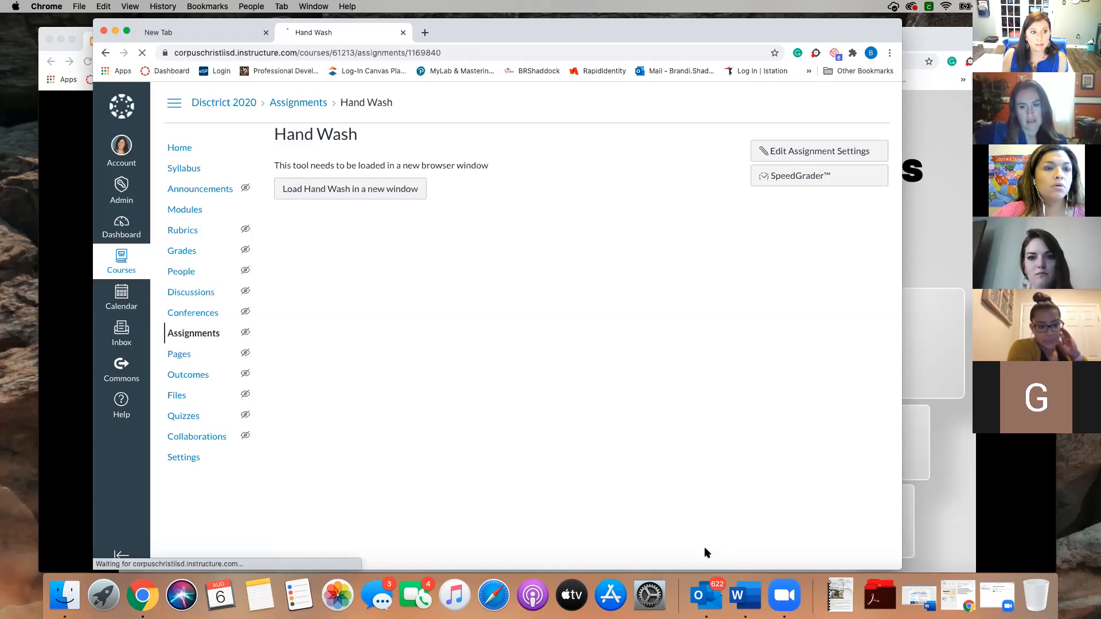
Try to load the Hand Wash tool in a new window and to switch to Student View from the course home page
click(353, 195)
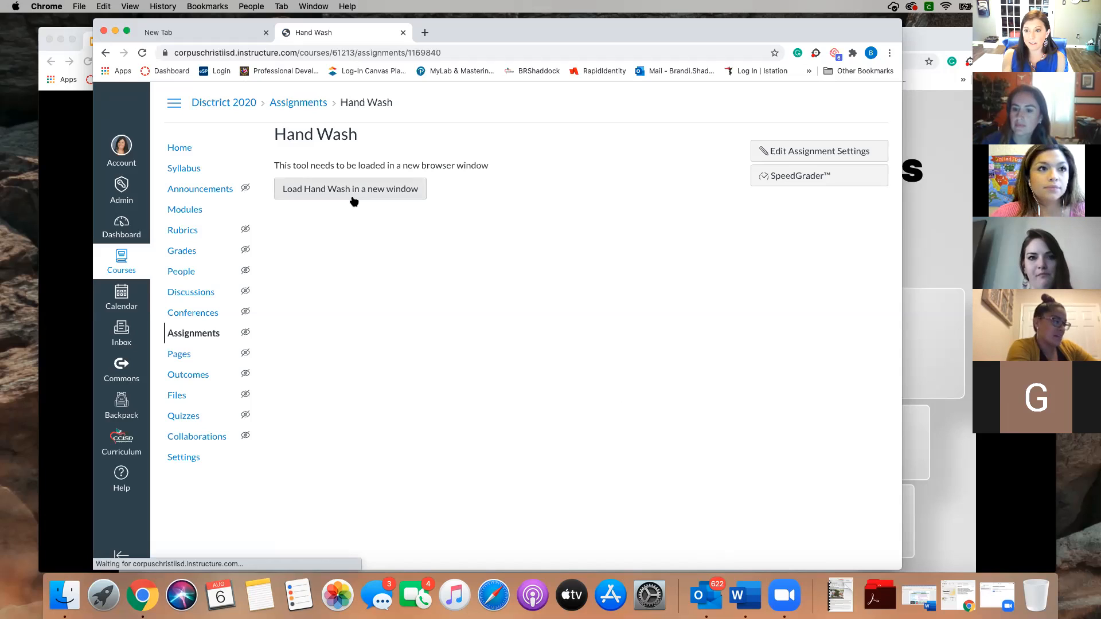
click(354, 195)
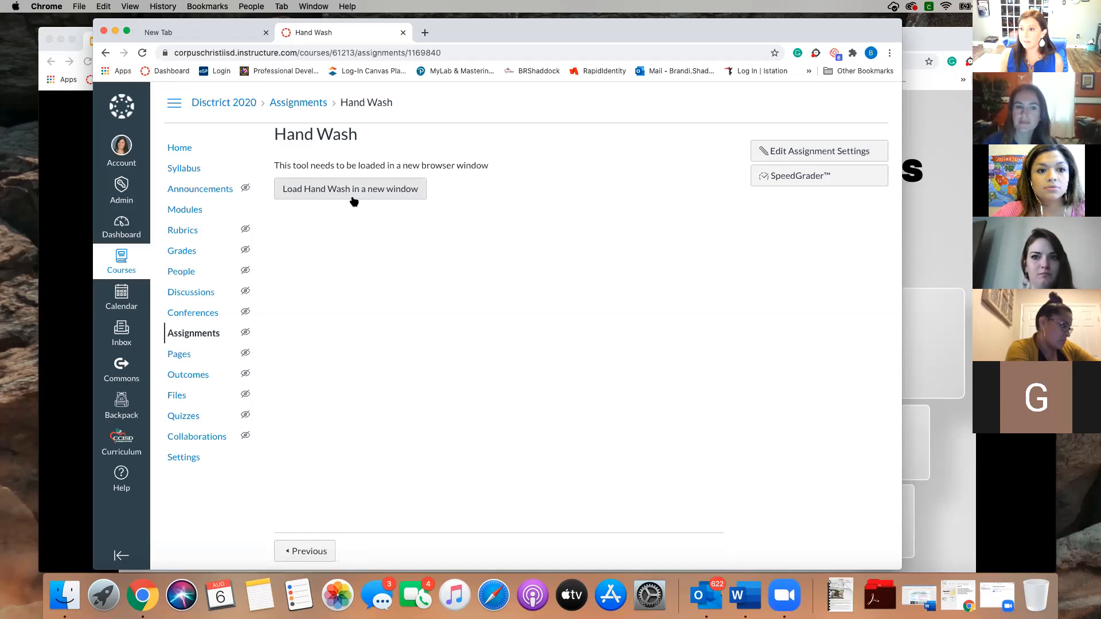
click(182, 149)
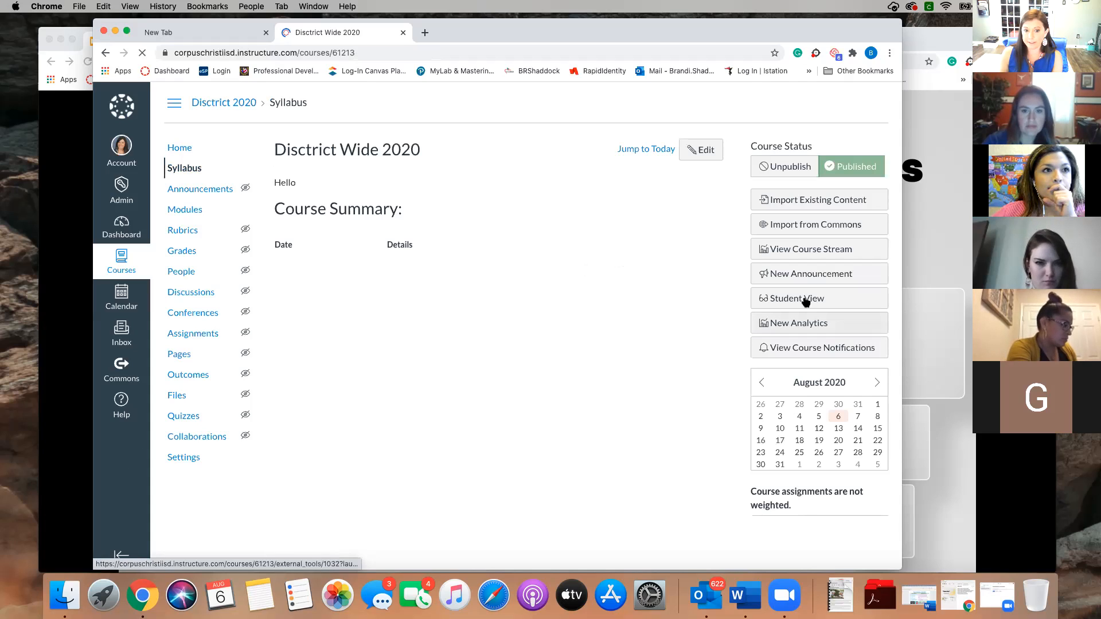
click(806, 300)
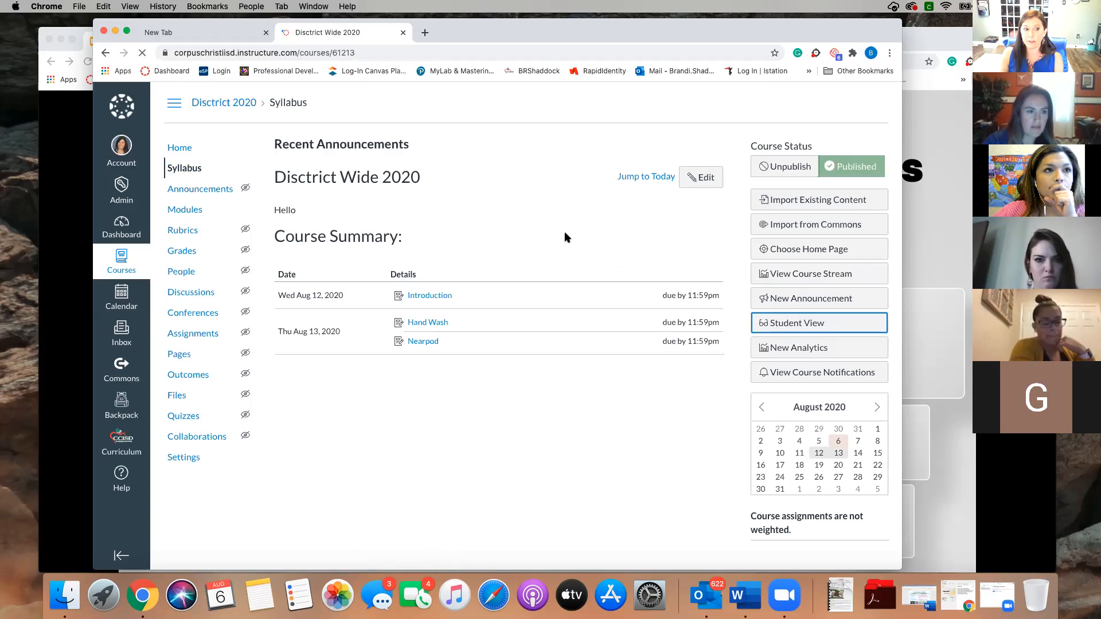
Load the Hand Wash assignment from the course summary in a new window and follow its link to the slides template
click(425, 325)
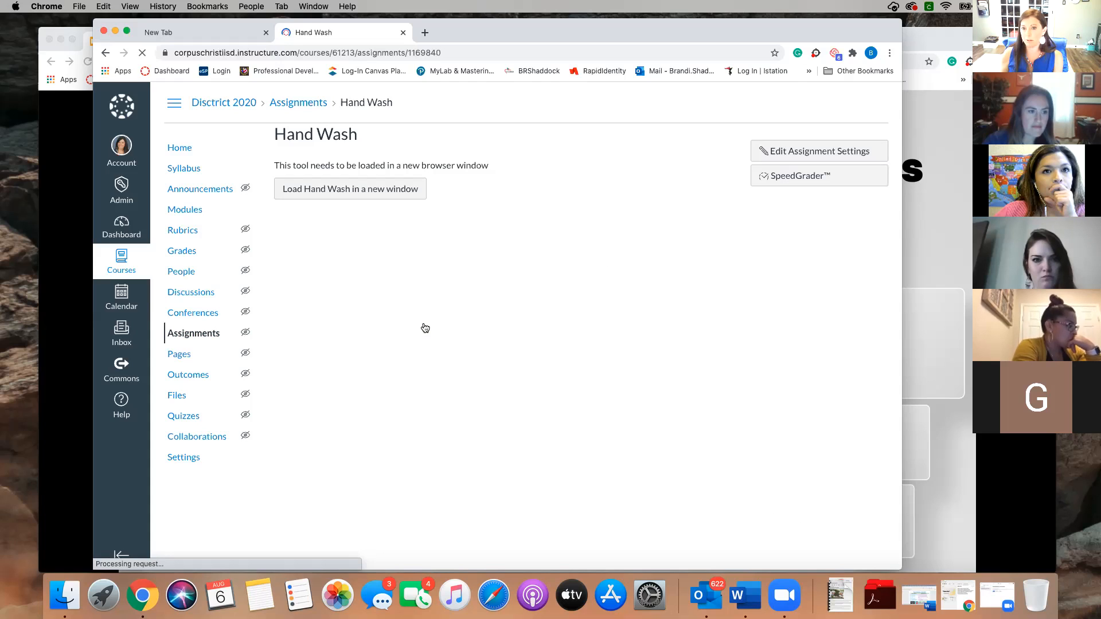
click(381, 194)
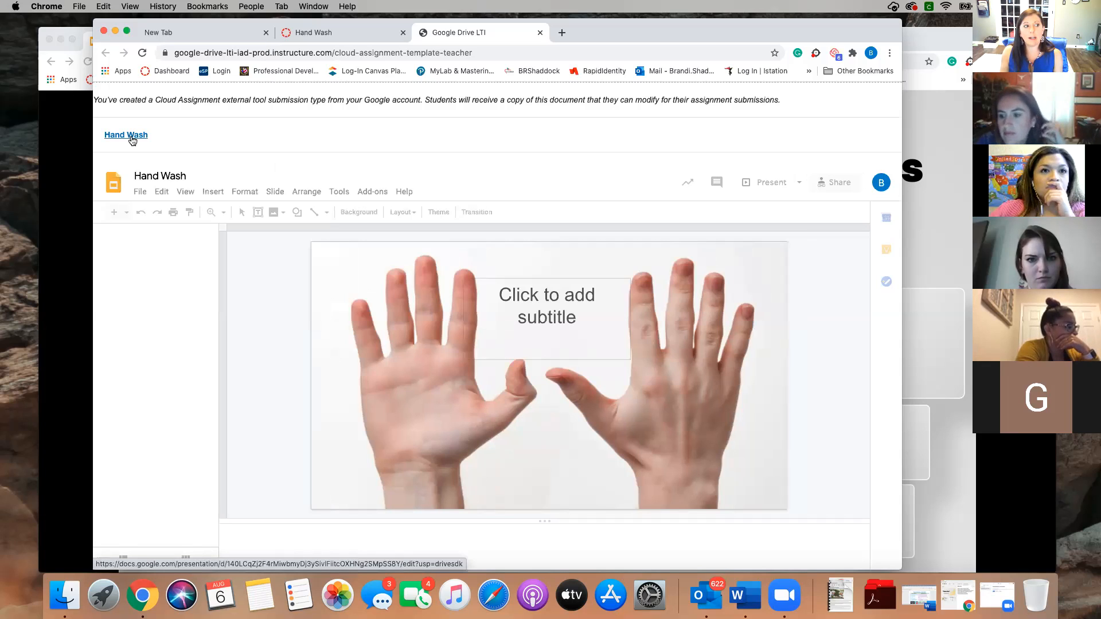
click(131, 139)
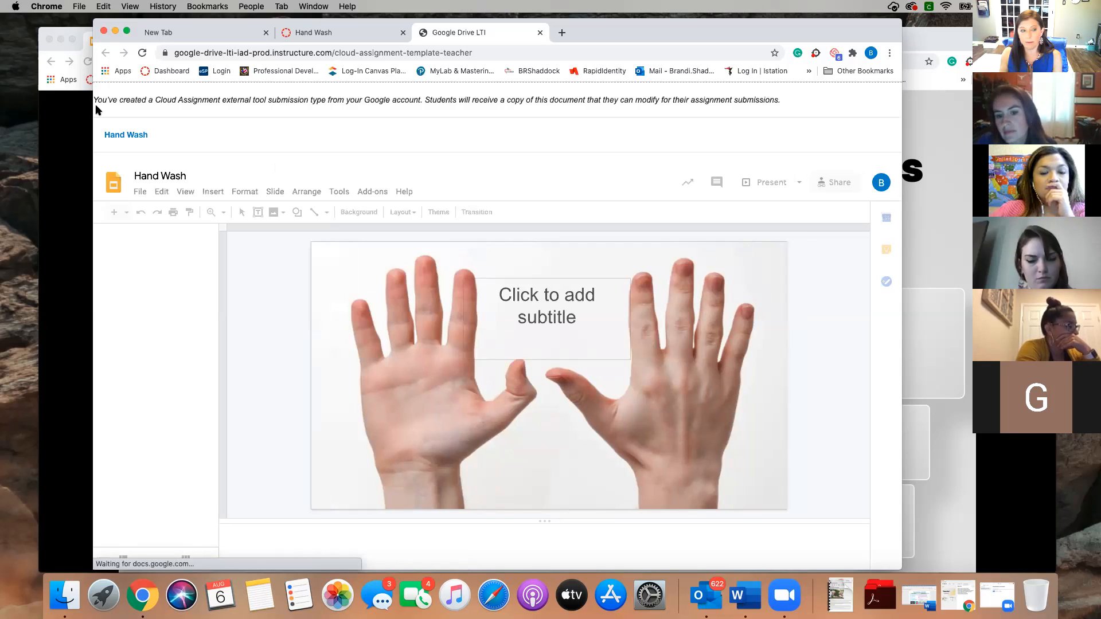
click(137, 139)
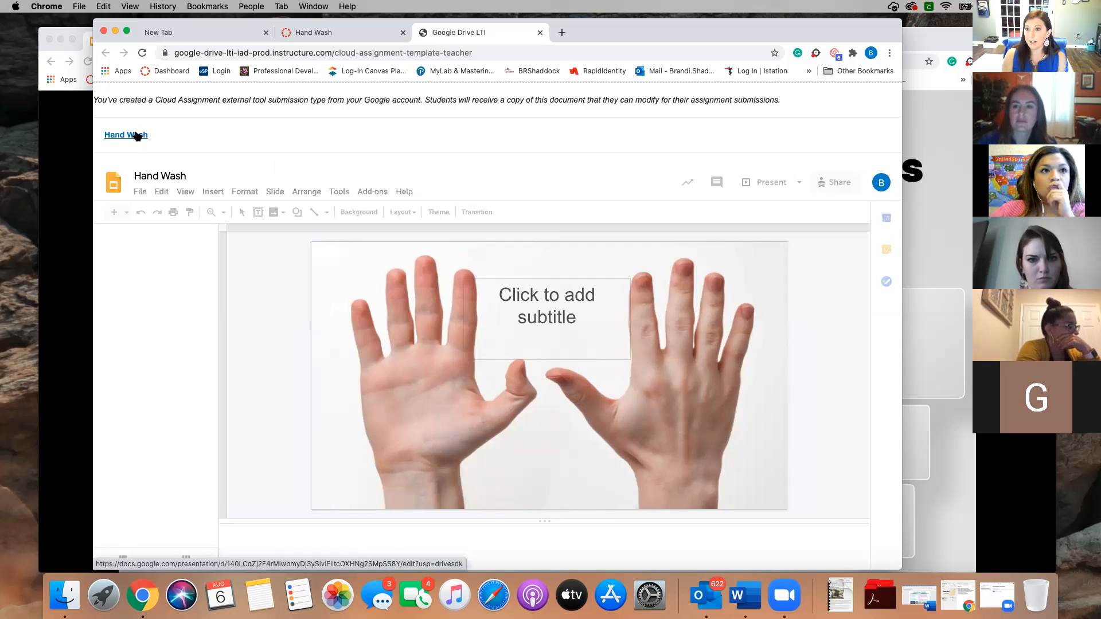